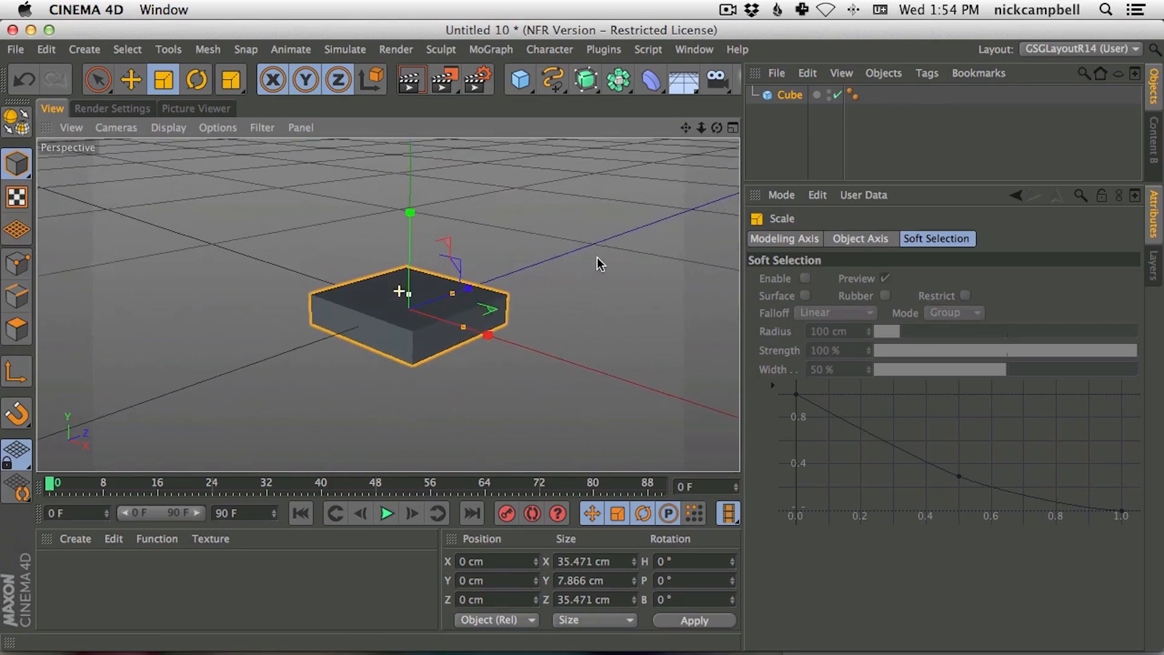
Scale the flat cube uniformly to about 33.5 × 7.4 × 33.5 cm
drag(540, 194, 476, 249)
click(789, 95)
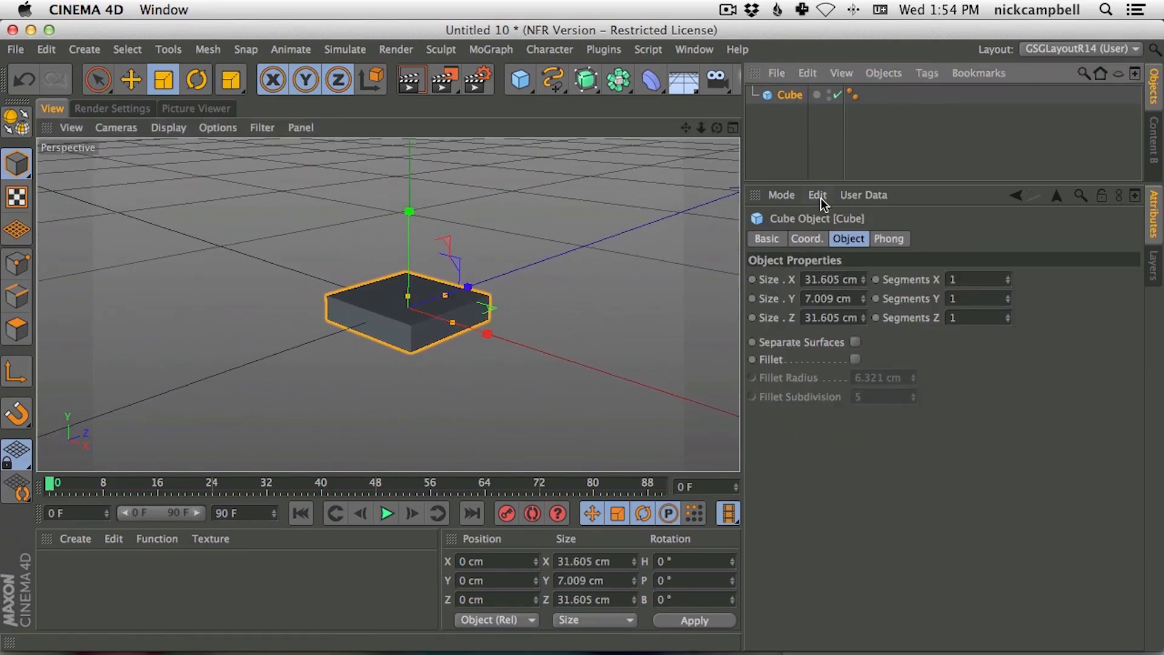
mouse_move(541, 214)
mouse_down()
mouse_move(562, 204)
mouse_move(551, 209)
mouse_up()
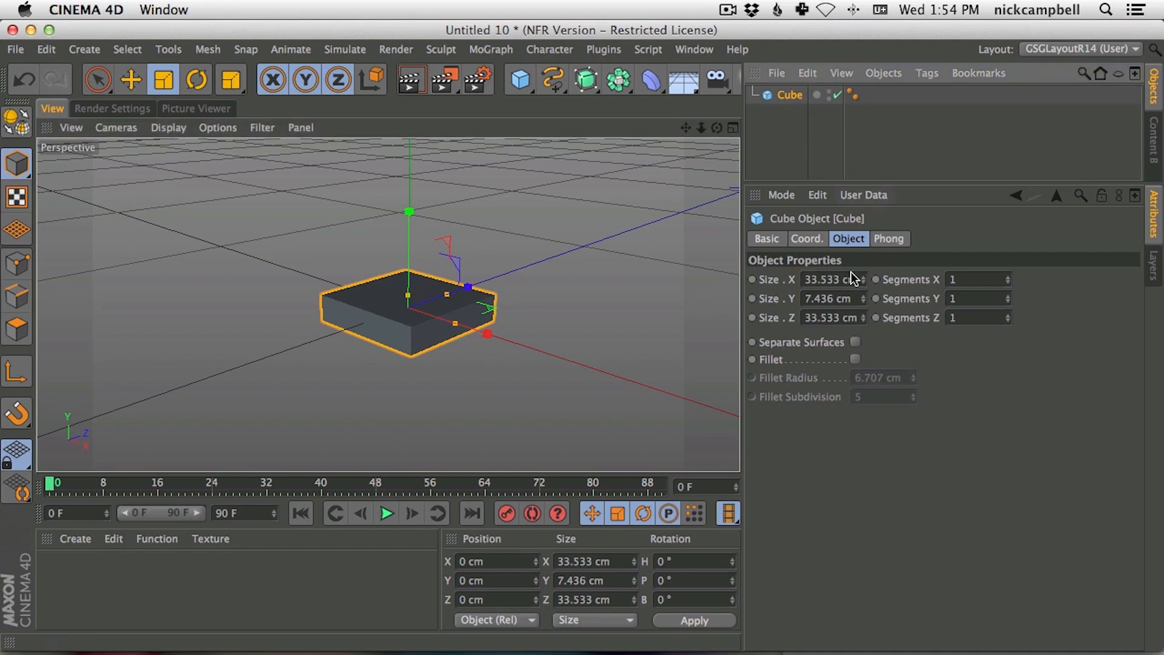
Enable the cube's fillet with a radius of 2 cm and a subdivision of 2
click(855, 359)
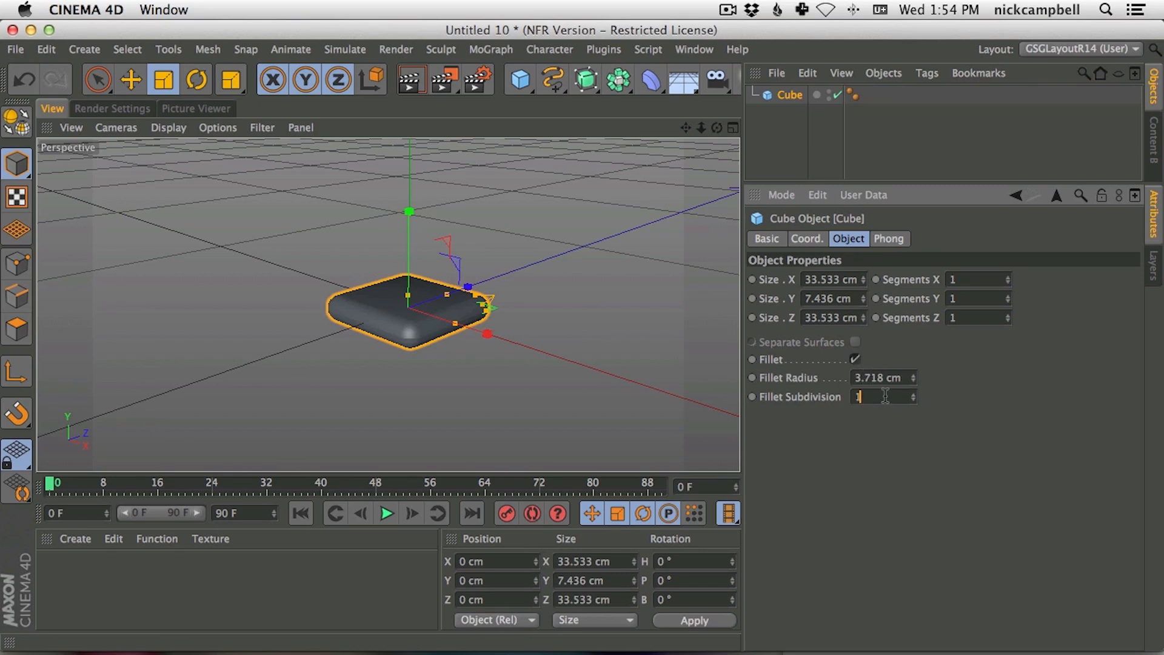
text(2)
key(Return)
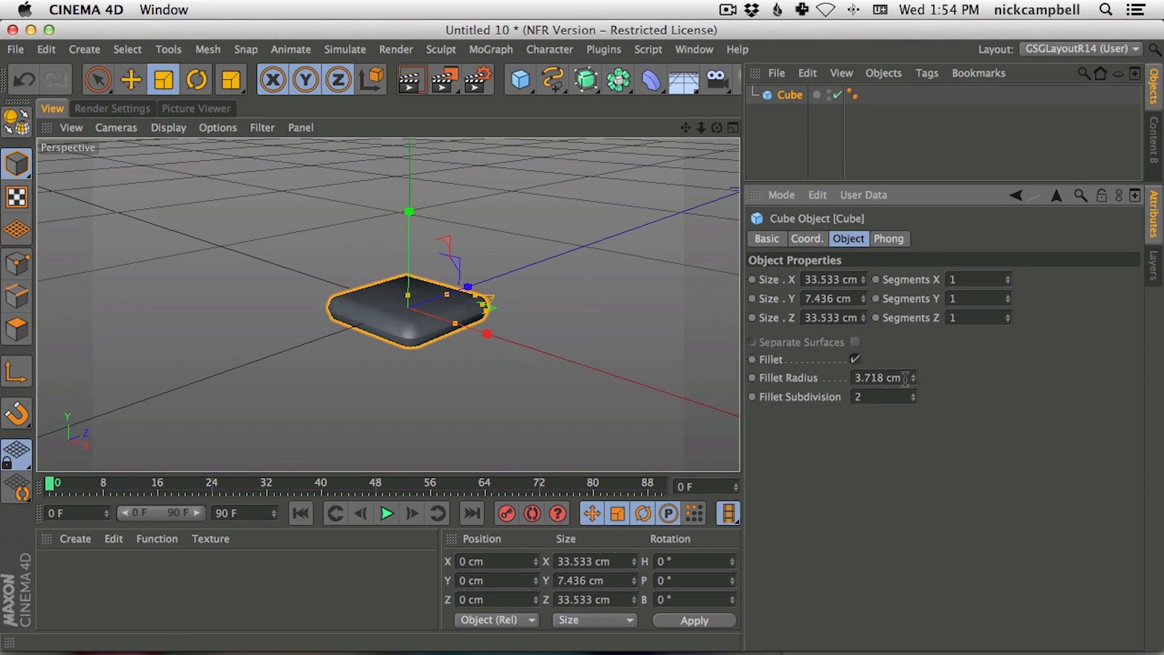
key(Return)
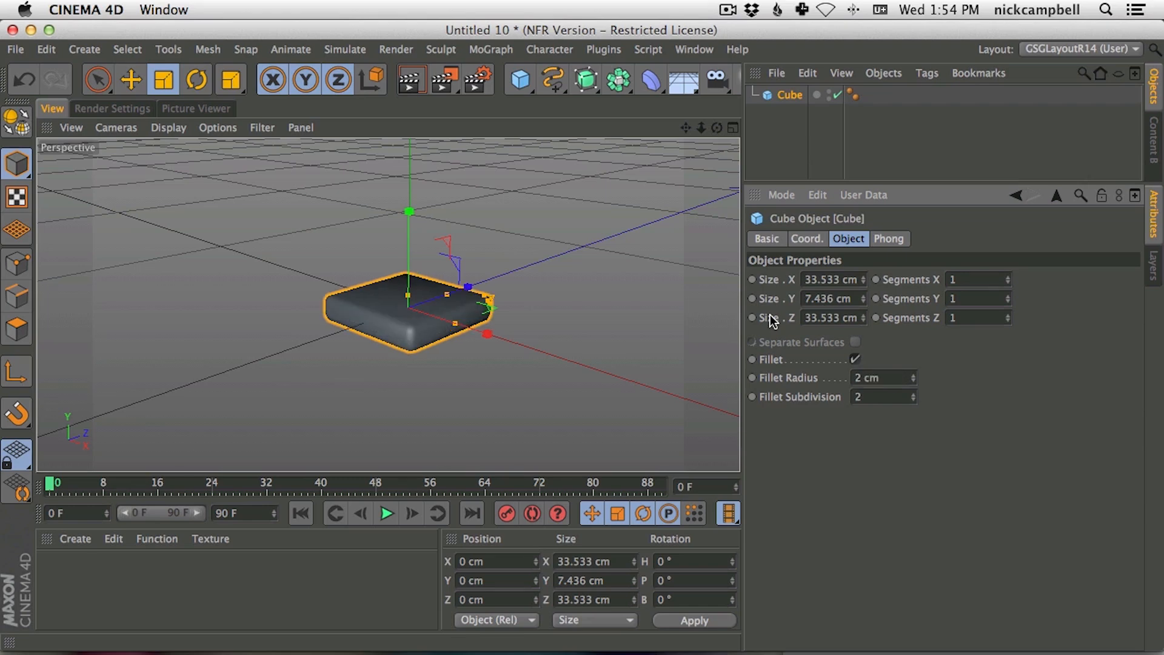
Place the cube inside a new MoGraph Cloner and set the cloner's mode to Grid Array
alt+drag(368, 347, 413, 367)
alt+right_drag(441, 306, 413, 309)
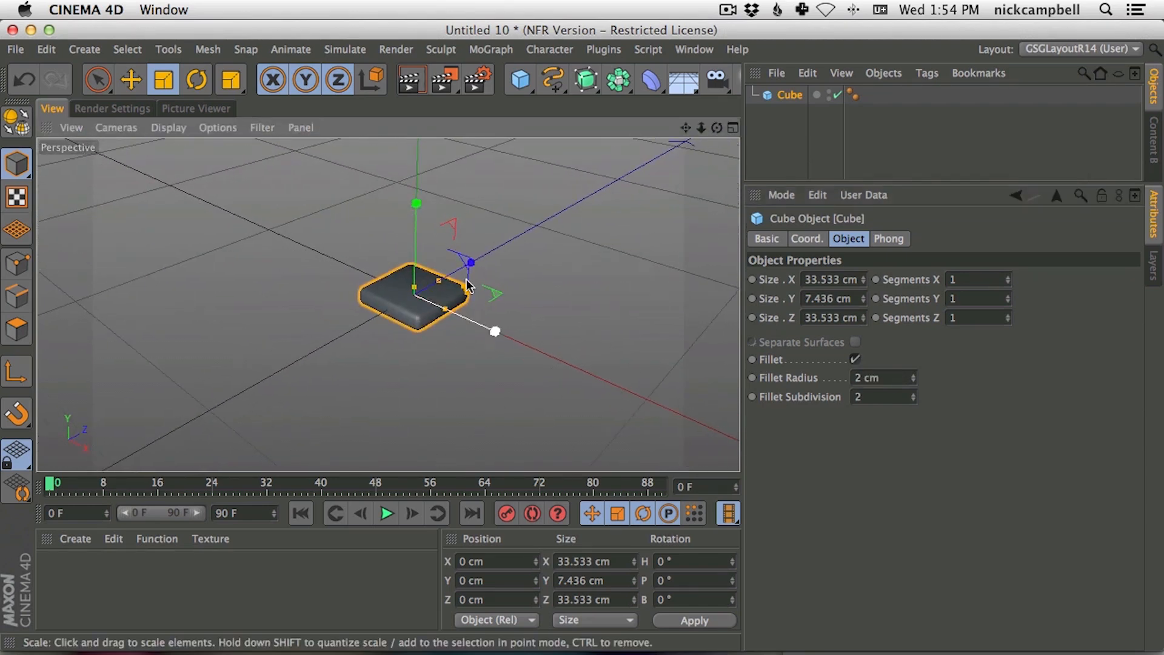
click(487, 50)
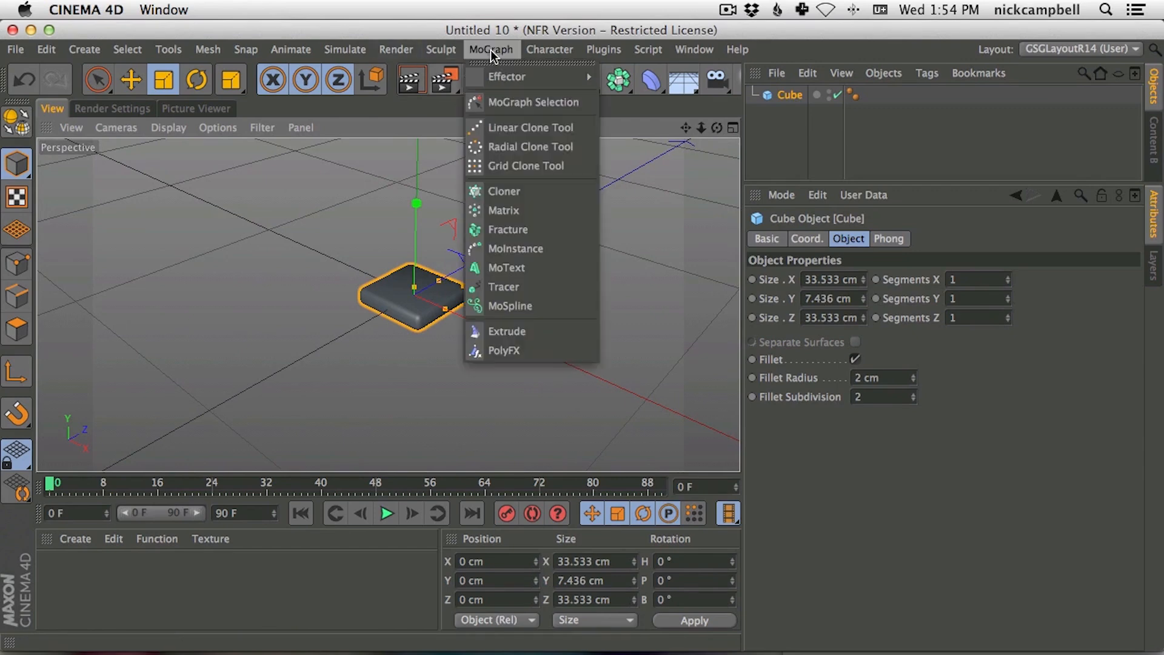
alt+click(503, 190)
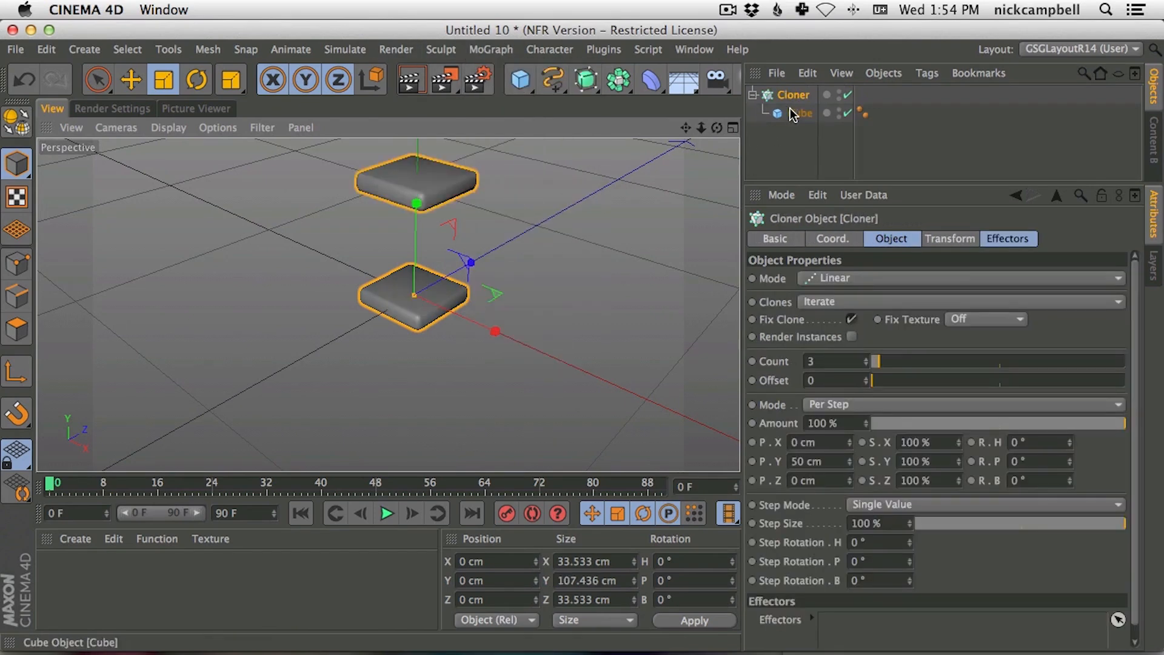
scroll(454, 231, down, 3)
click(863, 279)
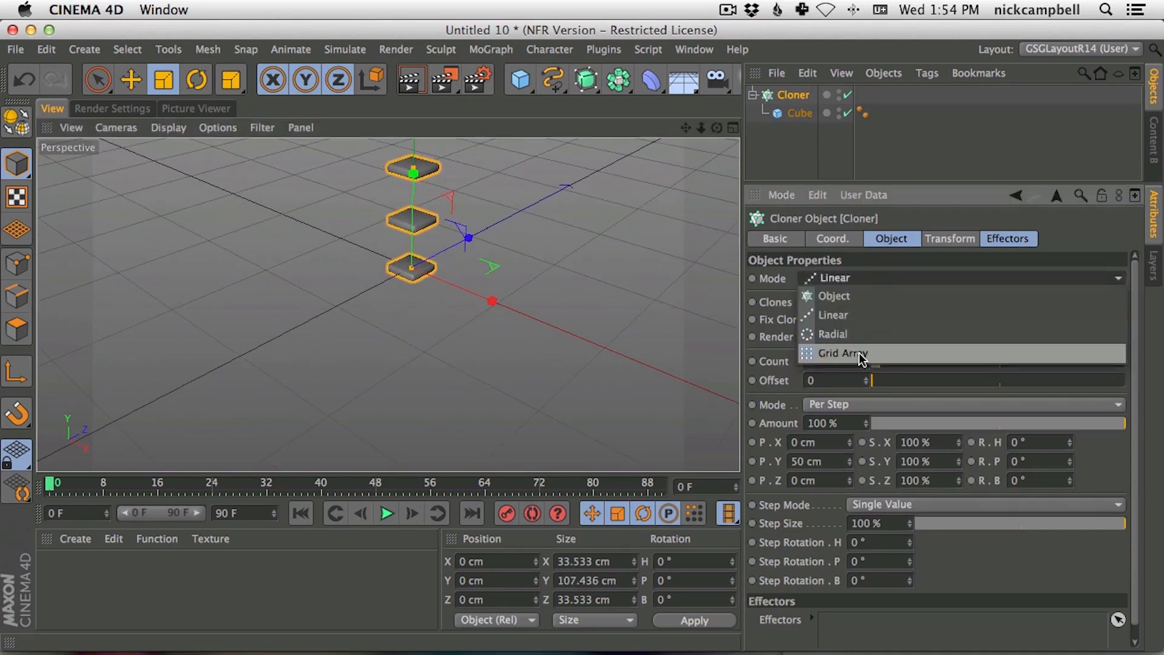
click(861, 355)
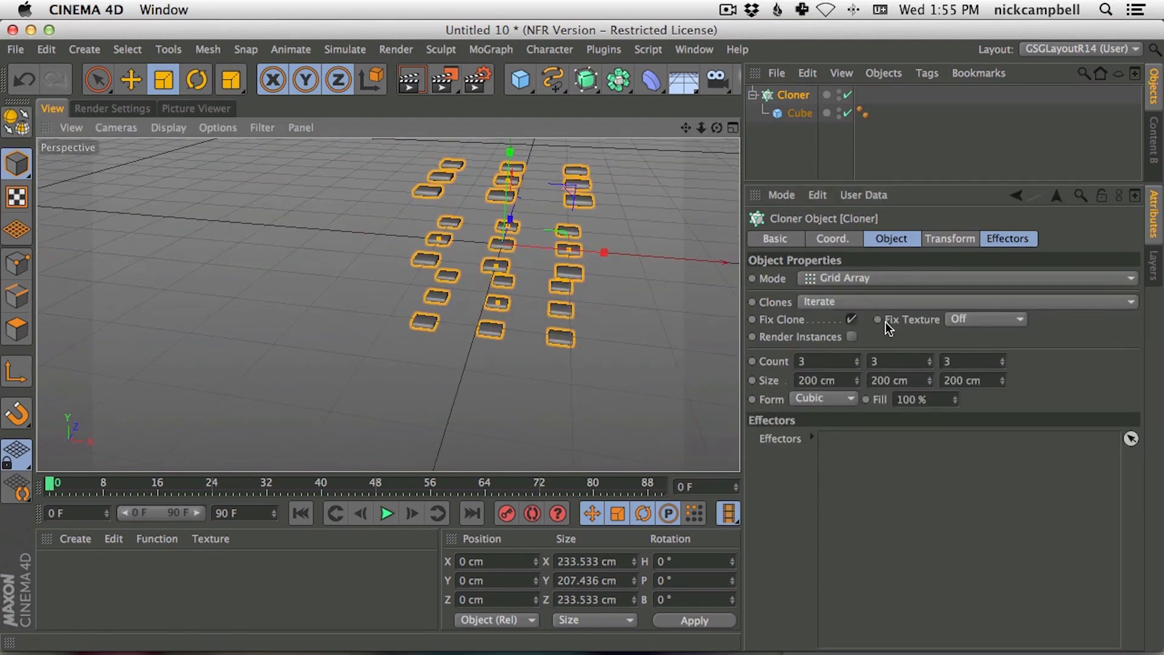
Set the cloner's grid count to 7 × 7 × 6
drag(857, 359, 856, 354)
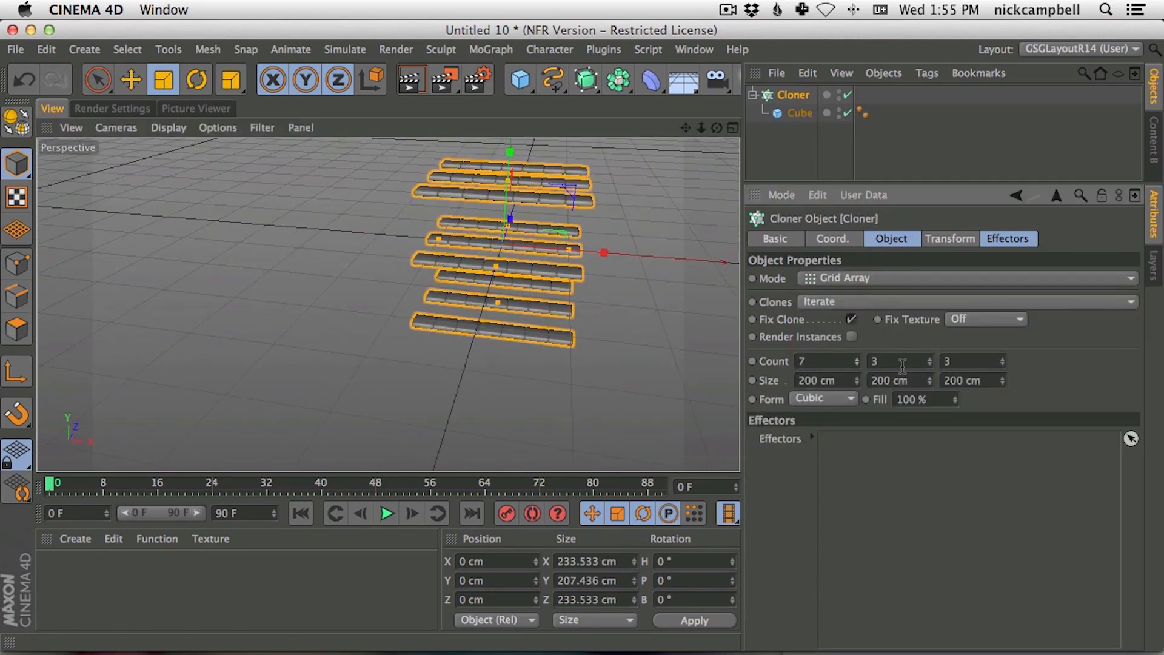
drag(929, 360, 929, 356)
drag(1003, 362, 1002, 358)
Add a Floor object to the scene
mouse_move(527, 291)
alt+mouse_down()
mouse_move(527, 410)
mouse_move(573, 237)
alt+mouse_up()
click(519, 79)
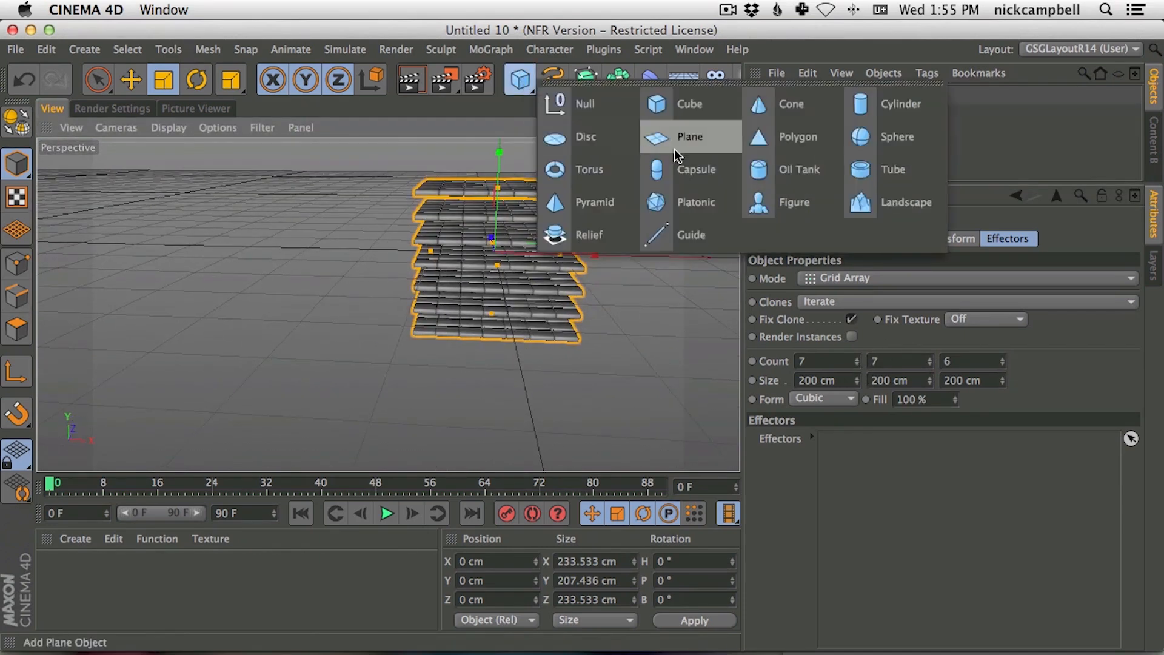
click(683, 79)
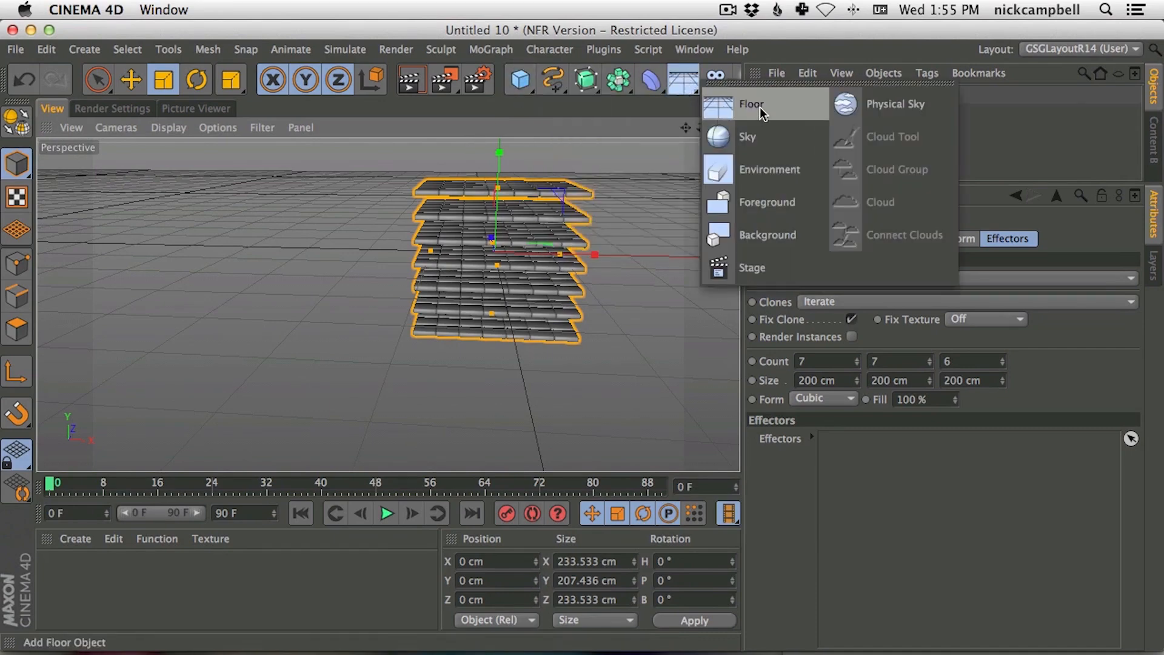
click(759, 107)
Move the Cloner up in Y to about 238 cm so the clone stack sits above the floor
alt+drag(514, 229, 514, 274)
mouse_move(514, 270)
alt+middle_down()
mouse_move(443, 334)
mouse_move(451, 348)
alt+middle_up()
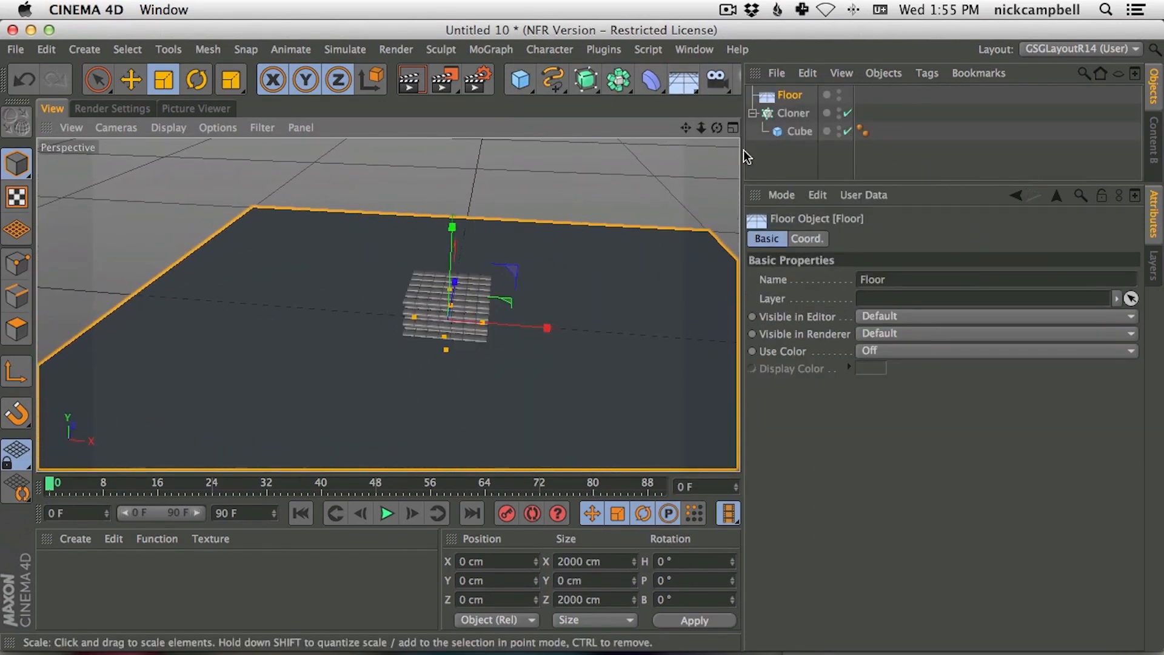
click(795, 116)
click(131, 80)
drag(451, 227, 477, 156)
Add a Rigid Body simulation tag to the cube inside the Cloner
click(799, 131)
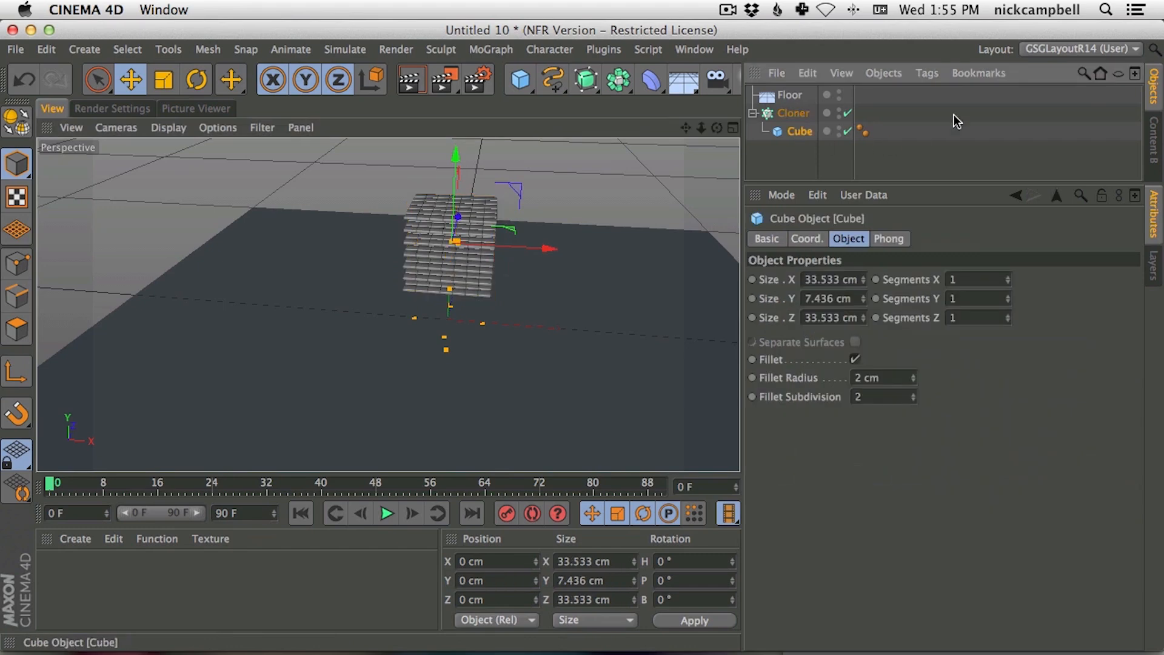
click(926, 73)
mouse_move(958, 237)
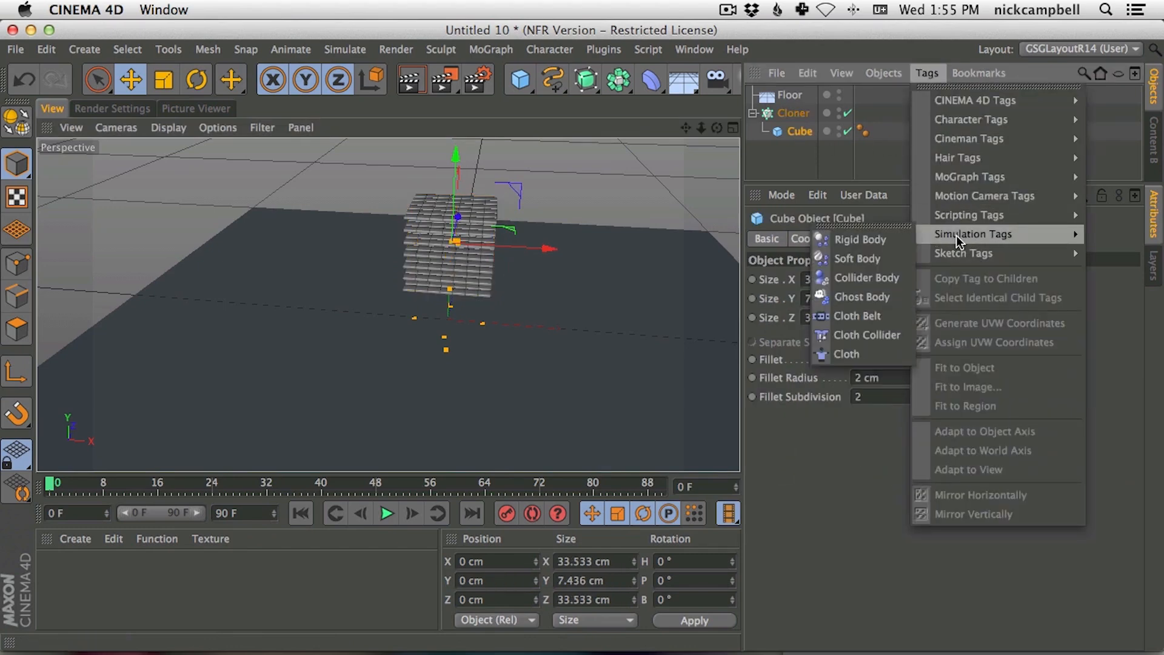
click(879, 240)
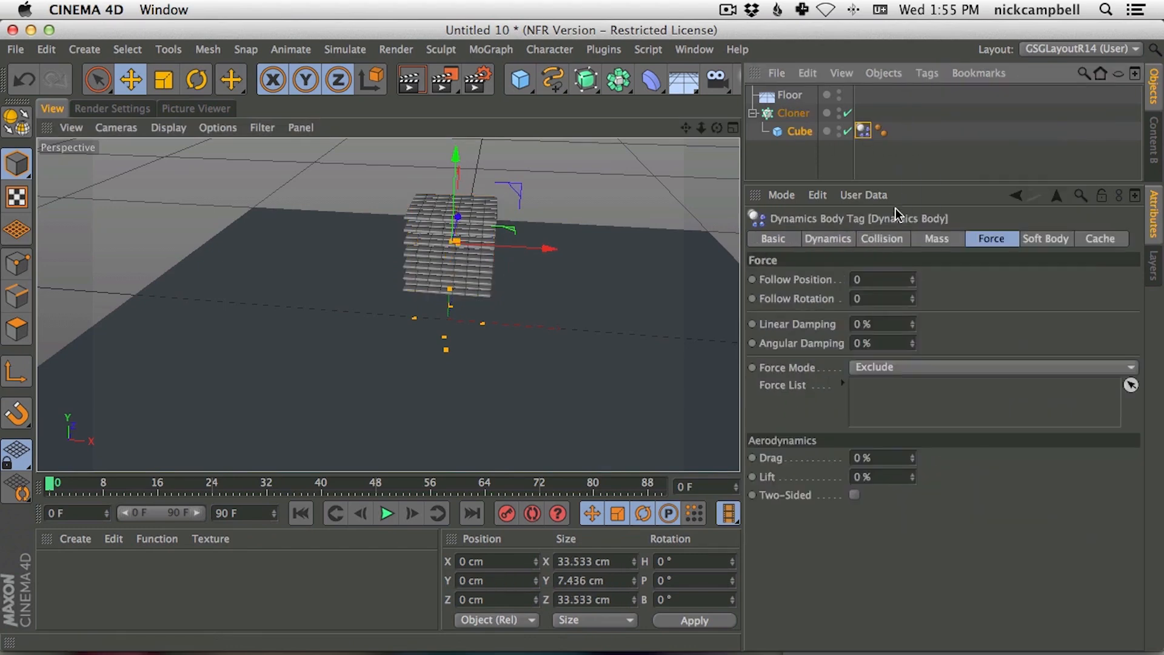
Add a Collider Body simulation tag to the Floor
click(789, 95)
click(926, 72)
mouse_move(958, 234)
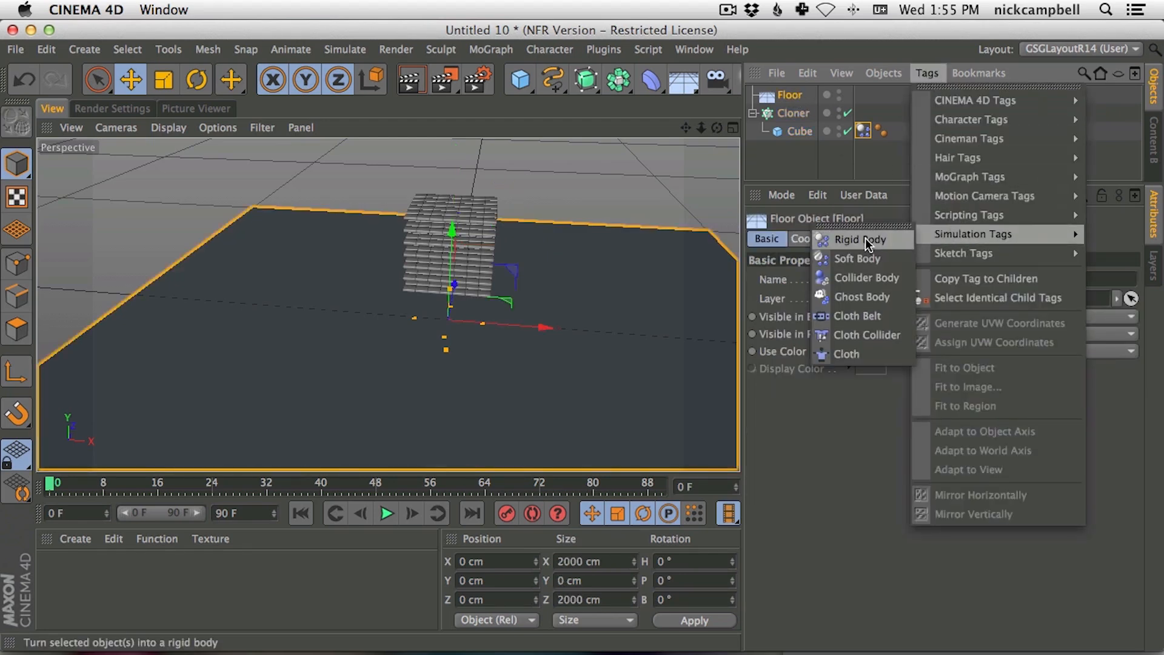
click(864, 277)
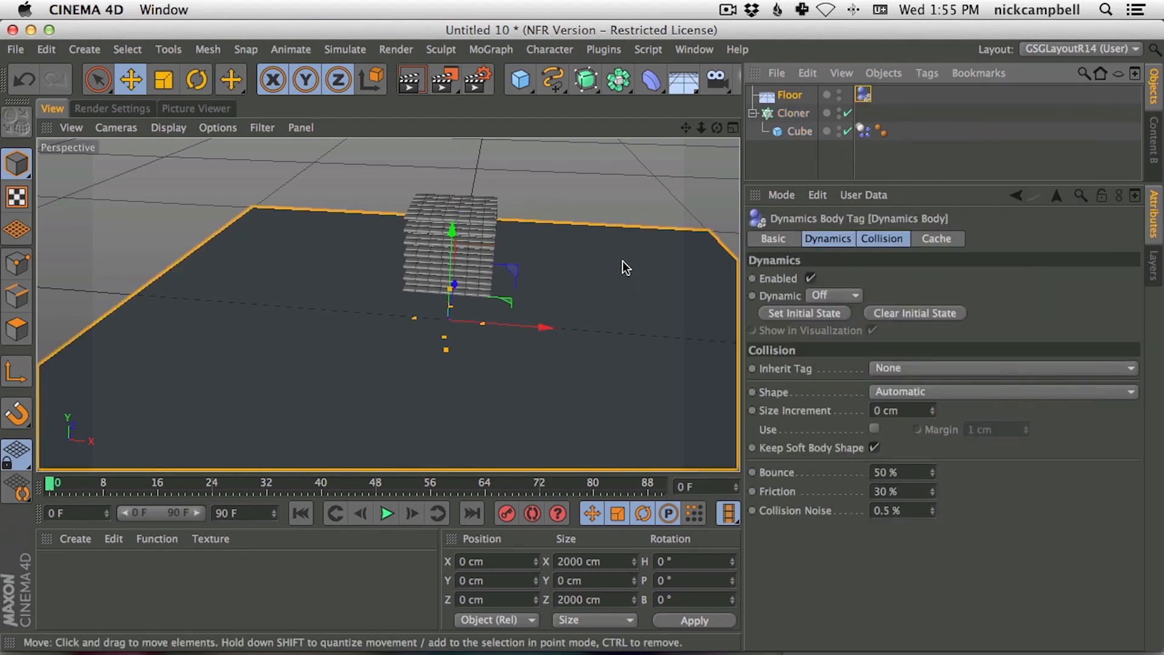
Play the dynamics simulation twice and watch from above how the clones scatter on the floor
click(386, 513)
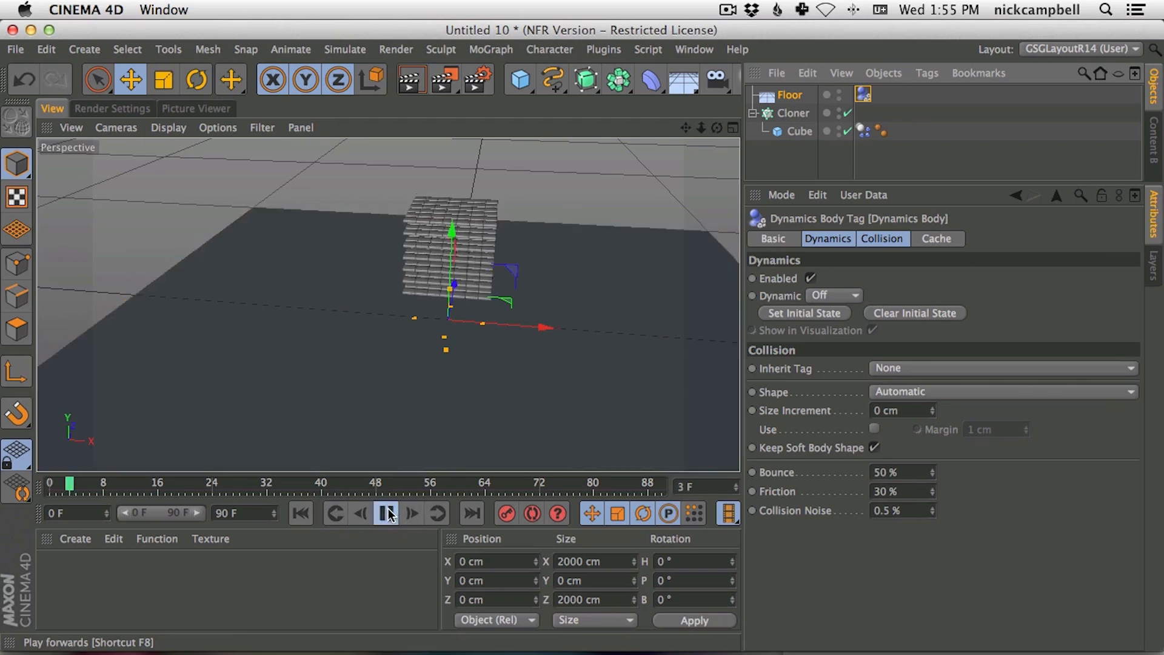
alt+drag(452, 325, 479, 505)
click(392, 511)
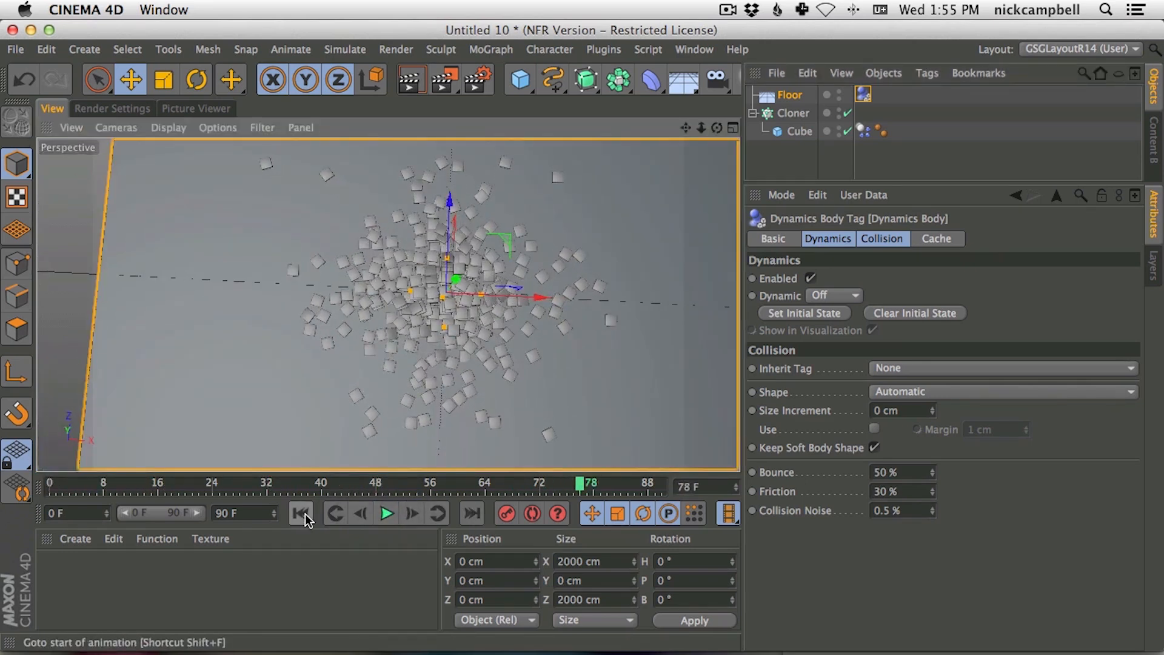
click(301, 513)
click(387, 513)
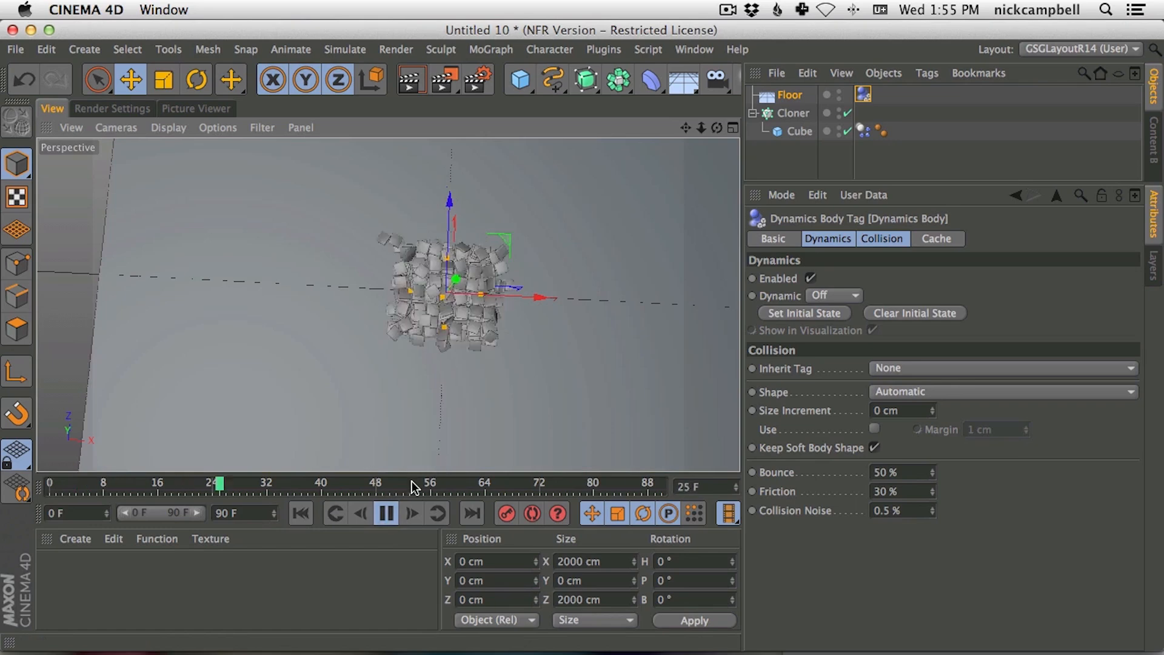
click(387, 513)
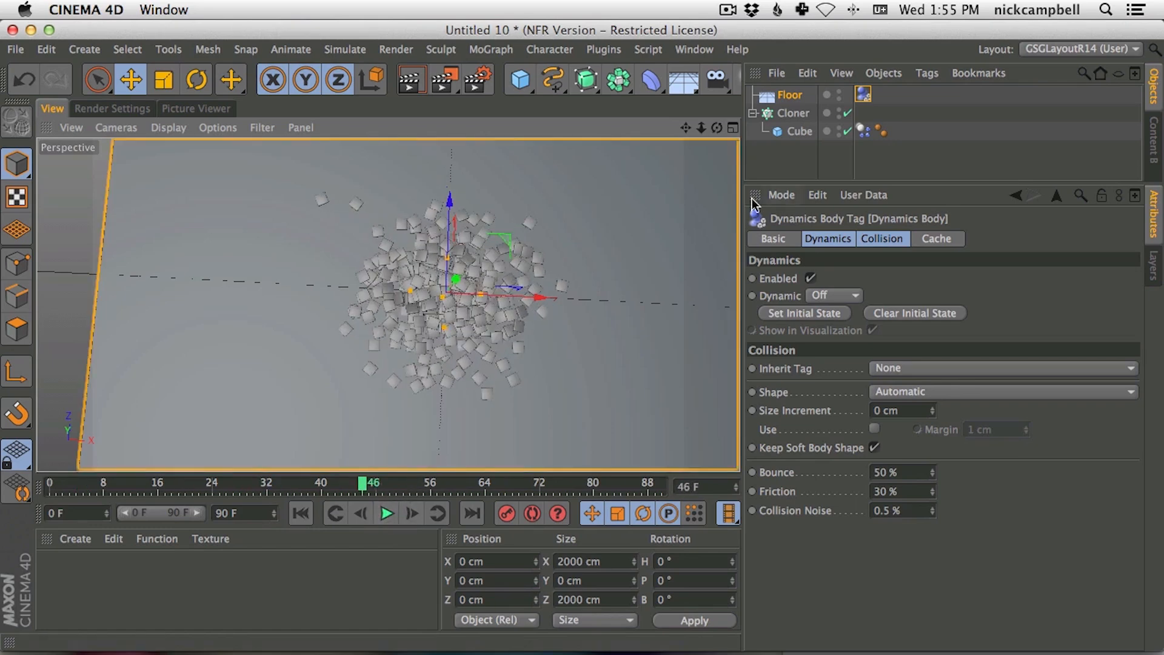
Return to the first frame and add a Random effector to the Cloner
click(796, 114)
click(302, 513)
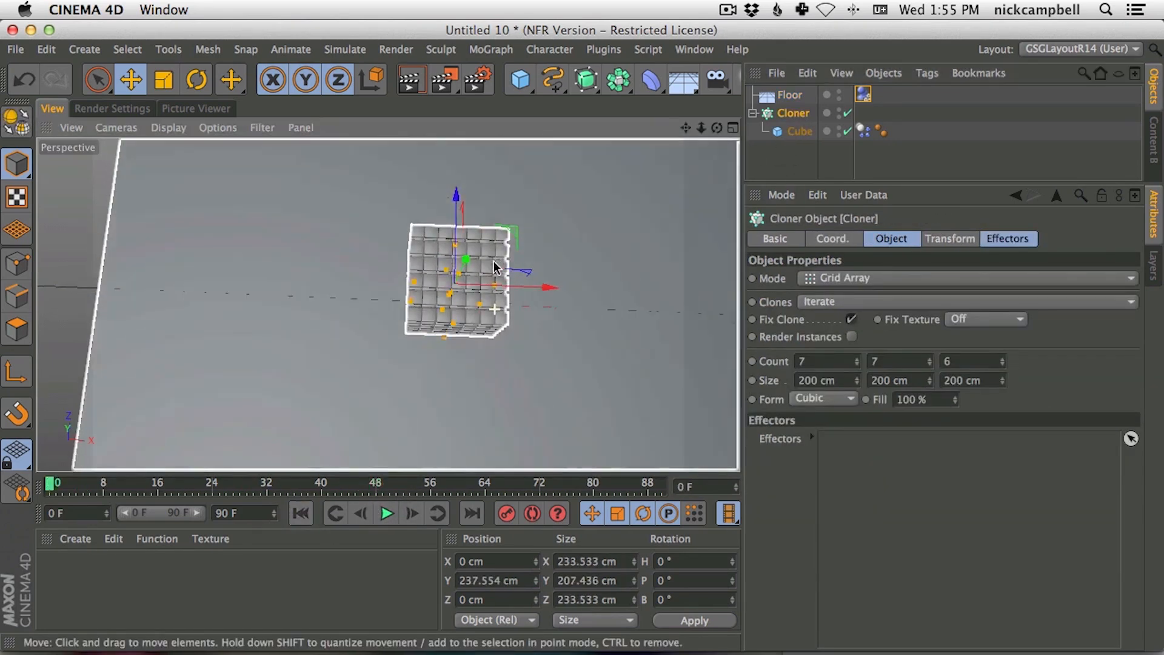
alt+drag(495, 284, 492, 184)
click(794, 112)
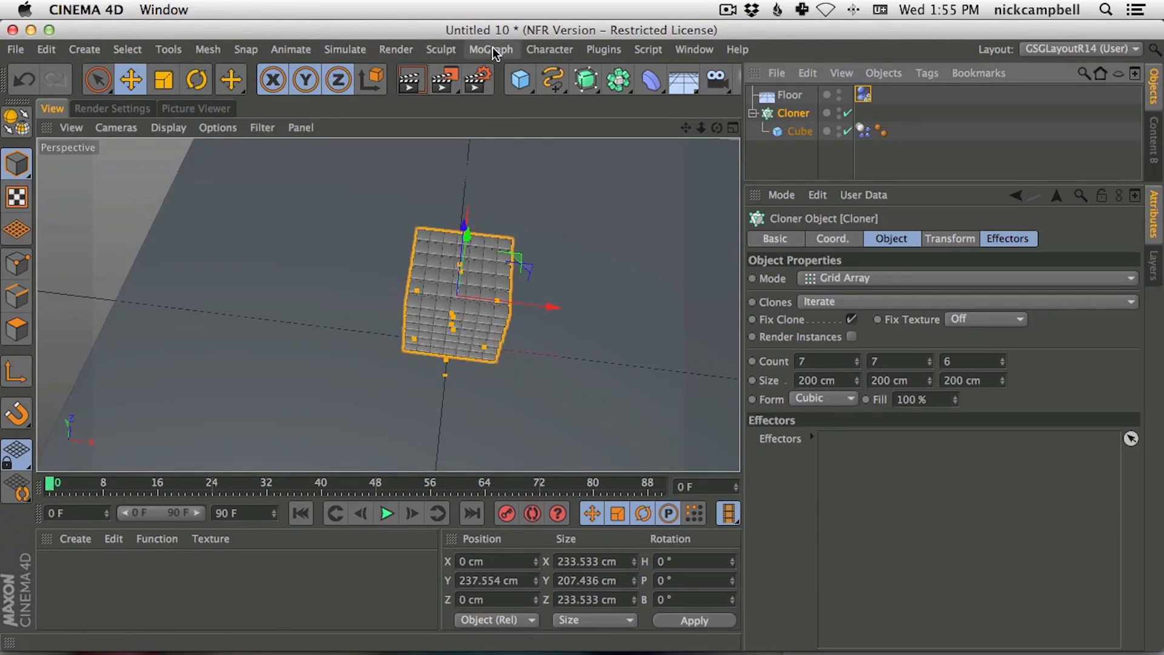
click(492, 48)
mouse_move(499, 79)
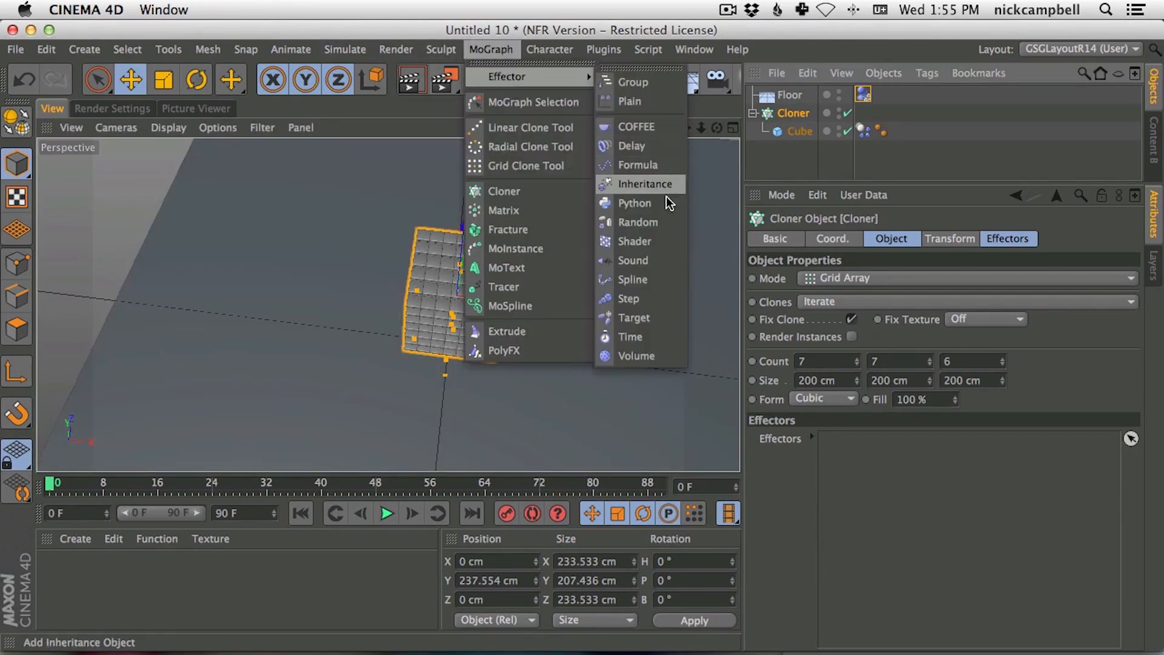
click(662, 219)
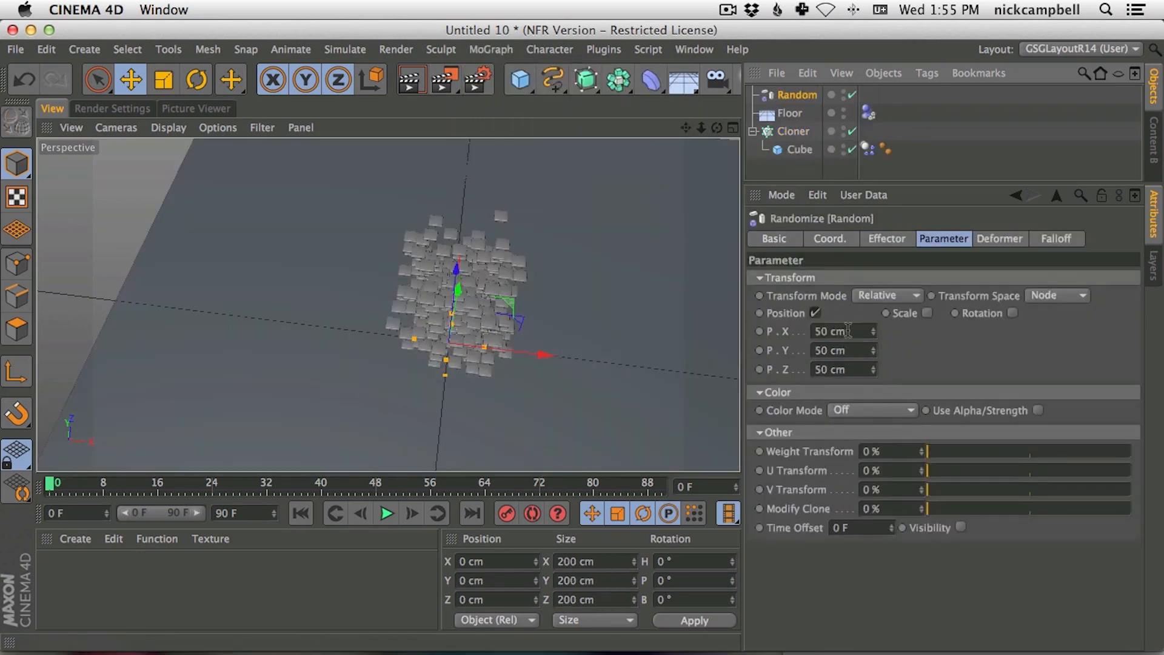
Set the Random effector's position offset to 10 cm in X, Y and Z
click(847, 331)
text(10)
key(Tab)
text(10)
key(Tab)
text(10)
key(Return)
Play the simulation with the randomized clones and check from above how they spread over the floor
click(387, 514)
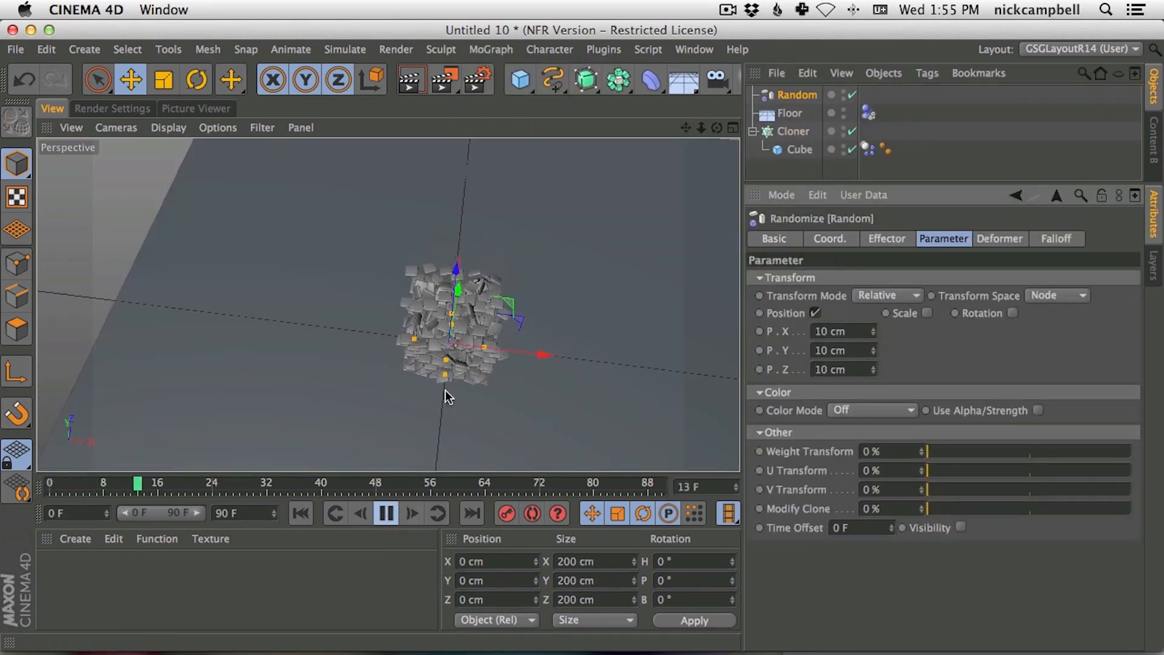
click(387, 513)
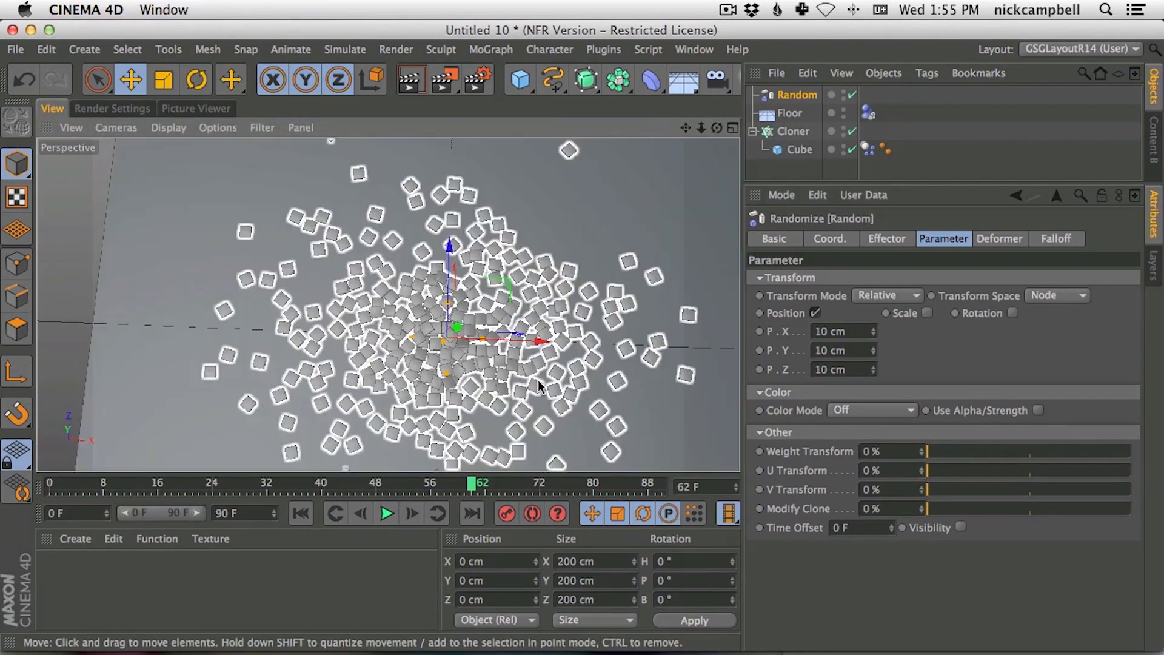
click(388, 513)
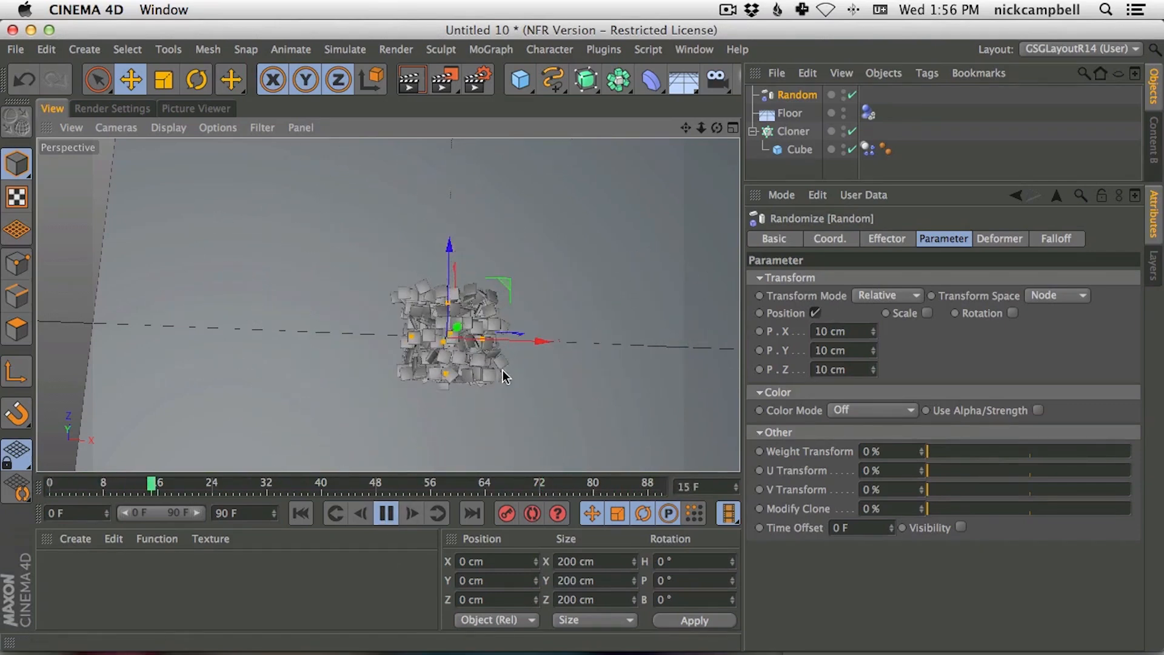
click(386, 513)
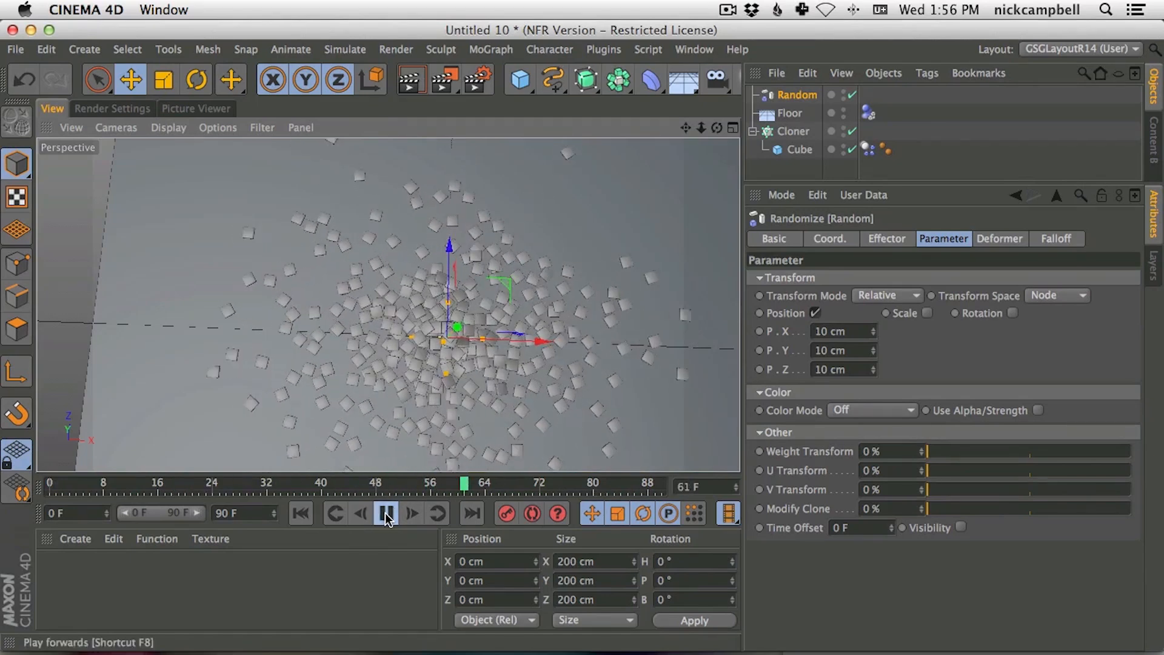
Set the collision friction in the Floor's dynamics tag to 300%
click(867, 113)
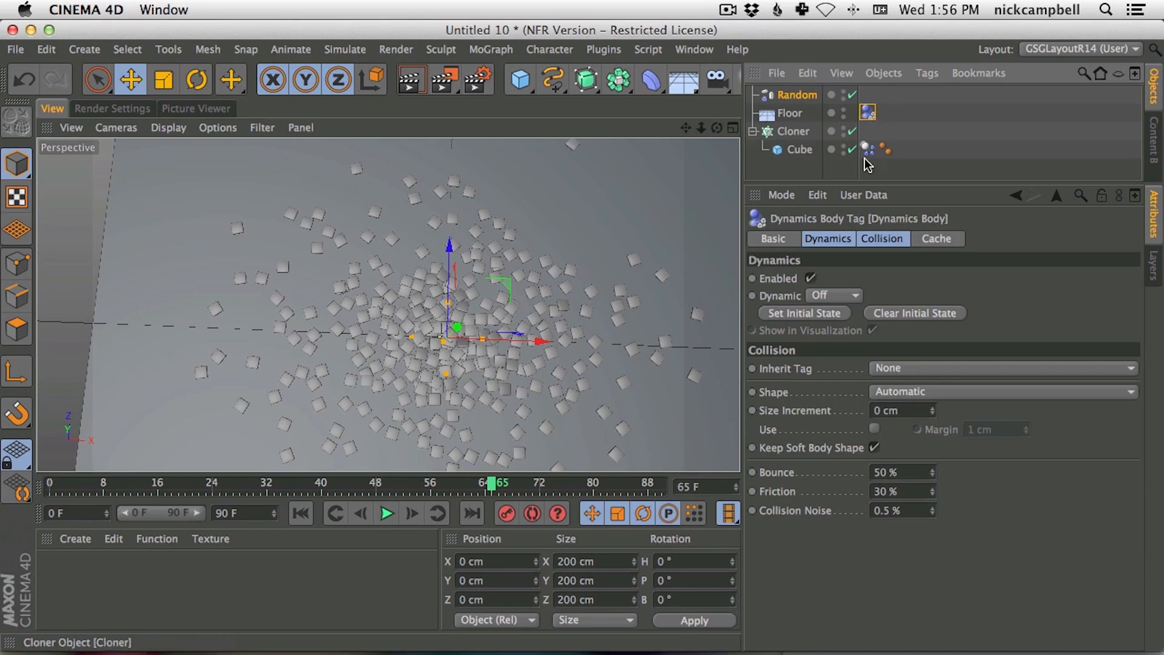
click(906, 492)
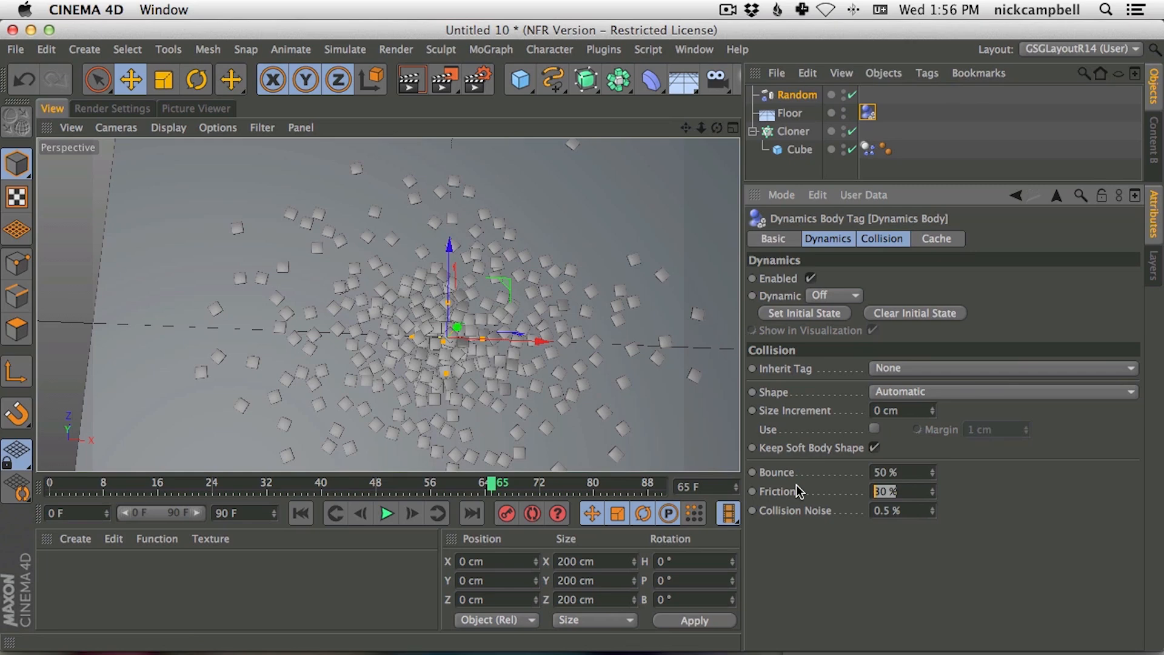
Replay the simulation from the first frame and examine the falling clones from a lower, closer angle
click(301, 512)
click(386, 513)
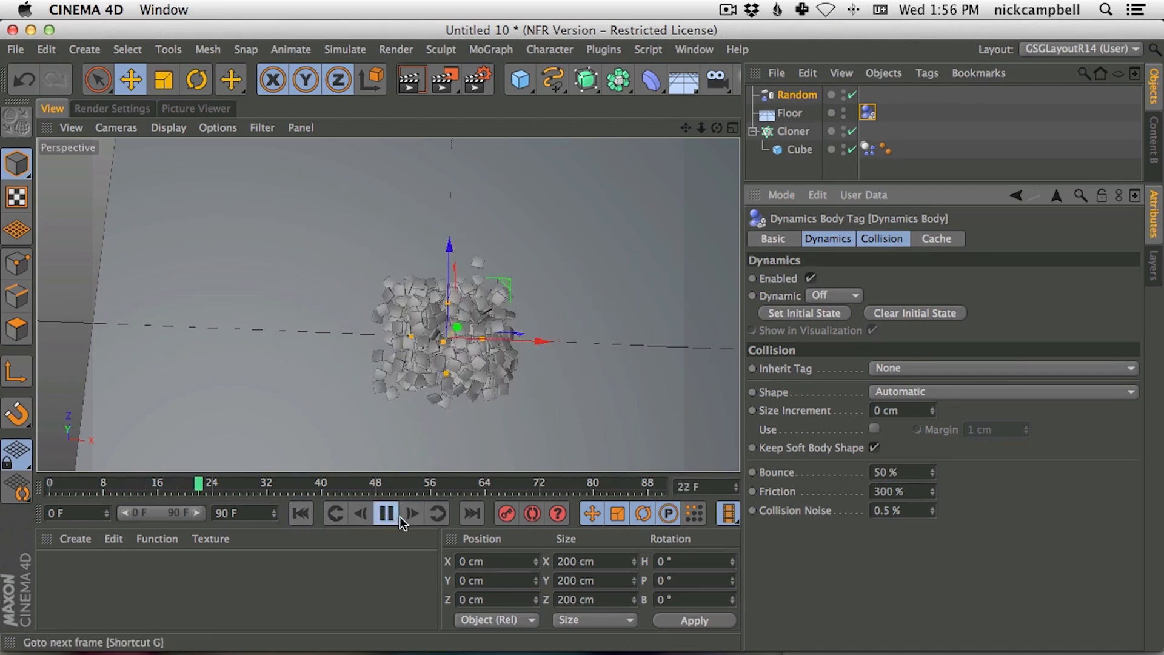
alt+drag(474, 357, 479, 258)
mouse_move(441, 339)
alt+right_down()
mouse_move(506, 318)
mouse_move(454, 344)
alt+right_up()
alt+drag(440, 303, 427, 277)
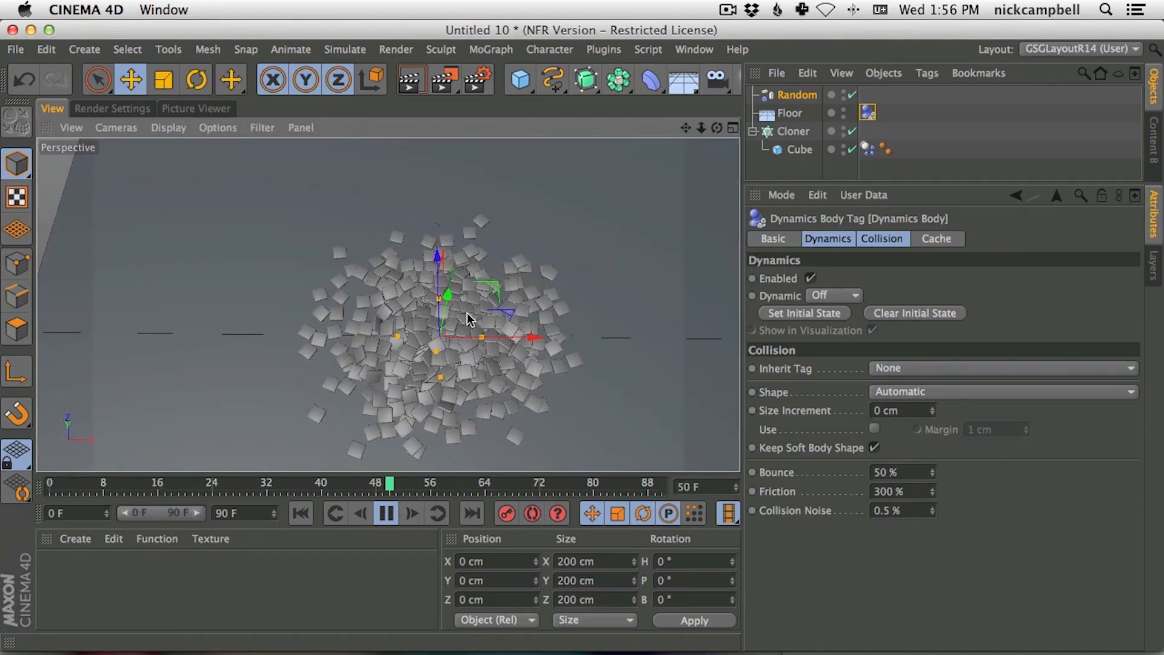
Let the simulation play, stop it at frame 60, and frame the pile of cubes closely from straight above
drag(904, 492, 870, 486)
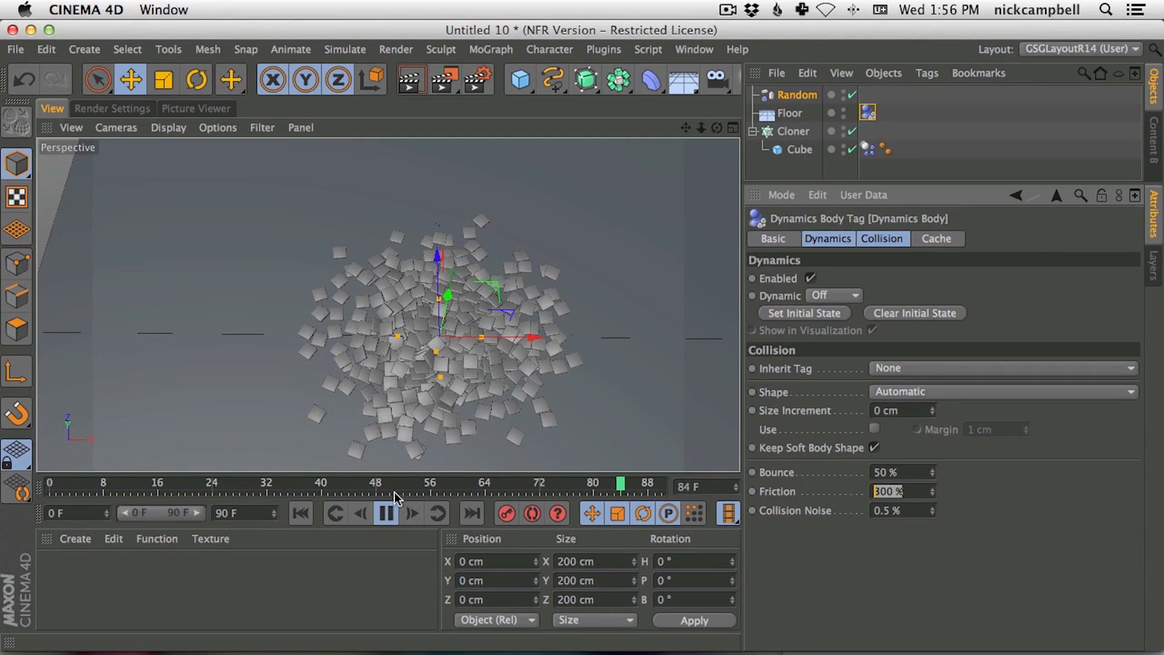
click(386, 513)
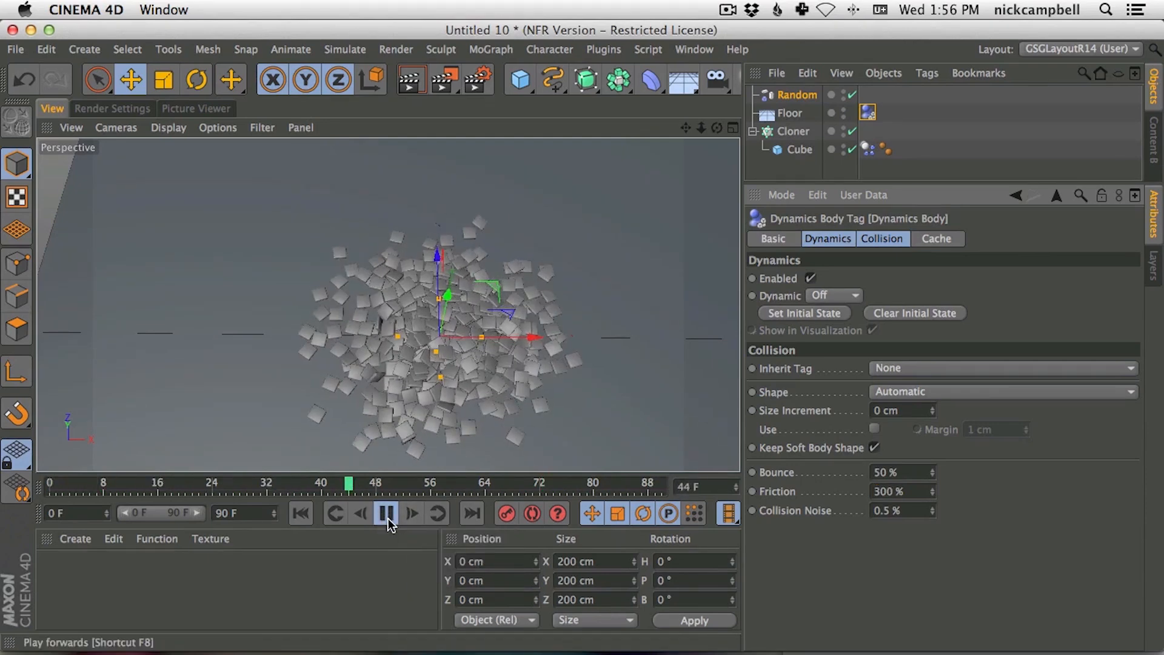
click(386, 514)
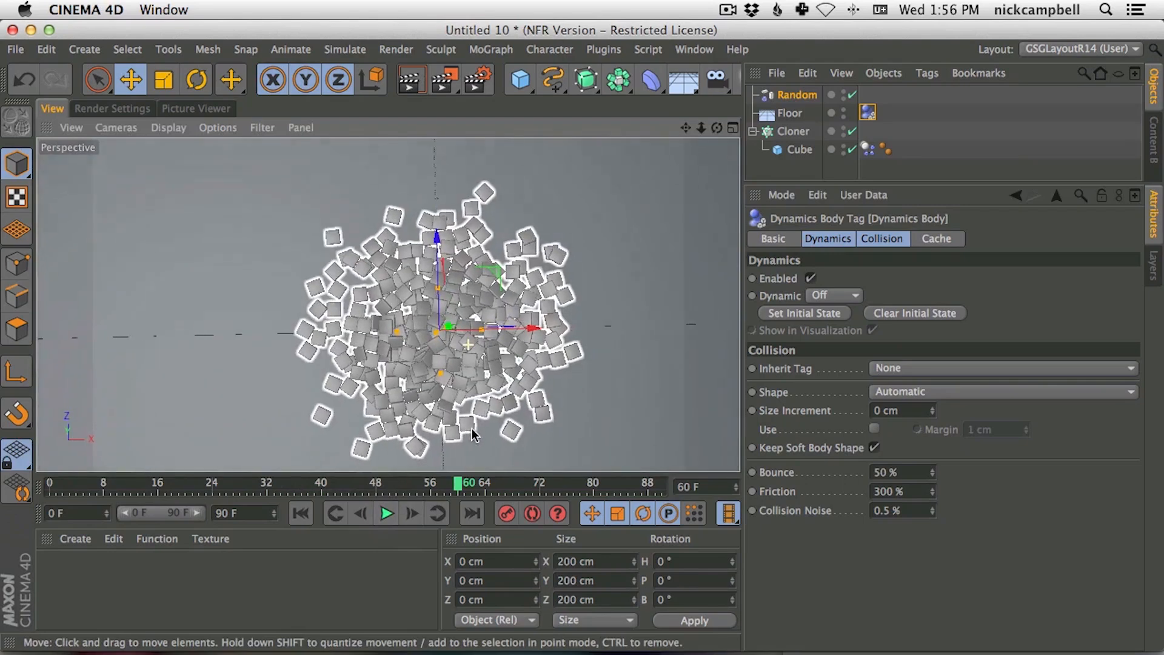
scroll(381, 242, up, 5)
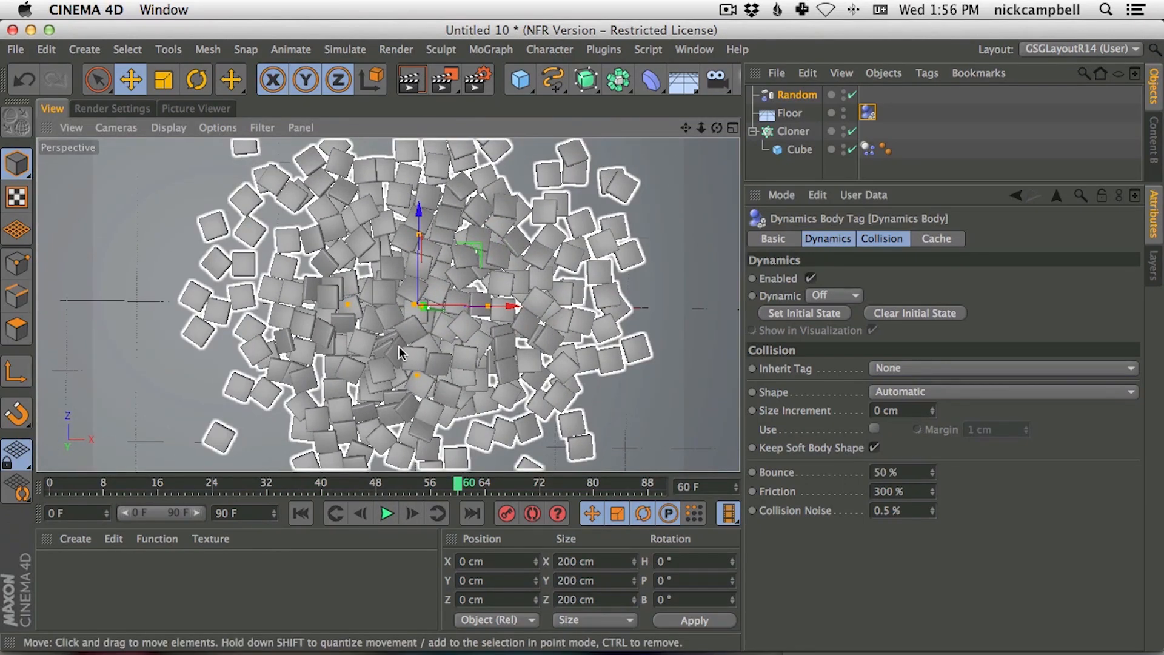
Create a material and load BothOnWhiteCentered.psd as its color texture without copying the image to the project location
click(74, 538)
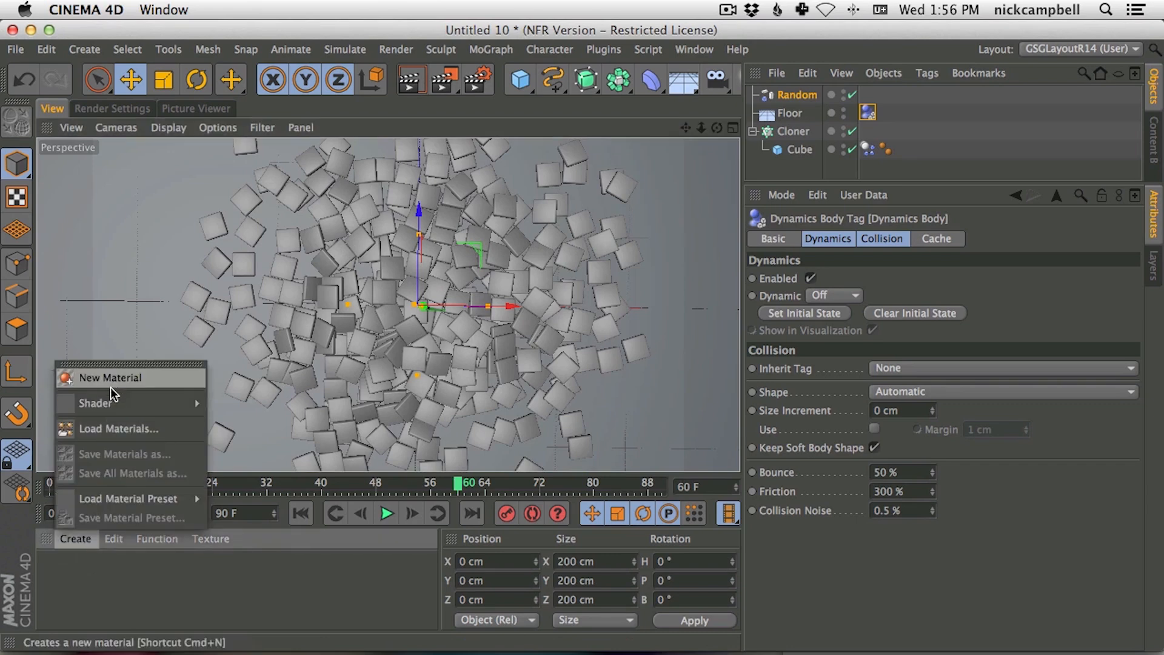
click(91, 380)
double_click(64, 568)
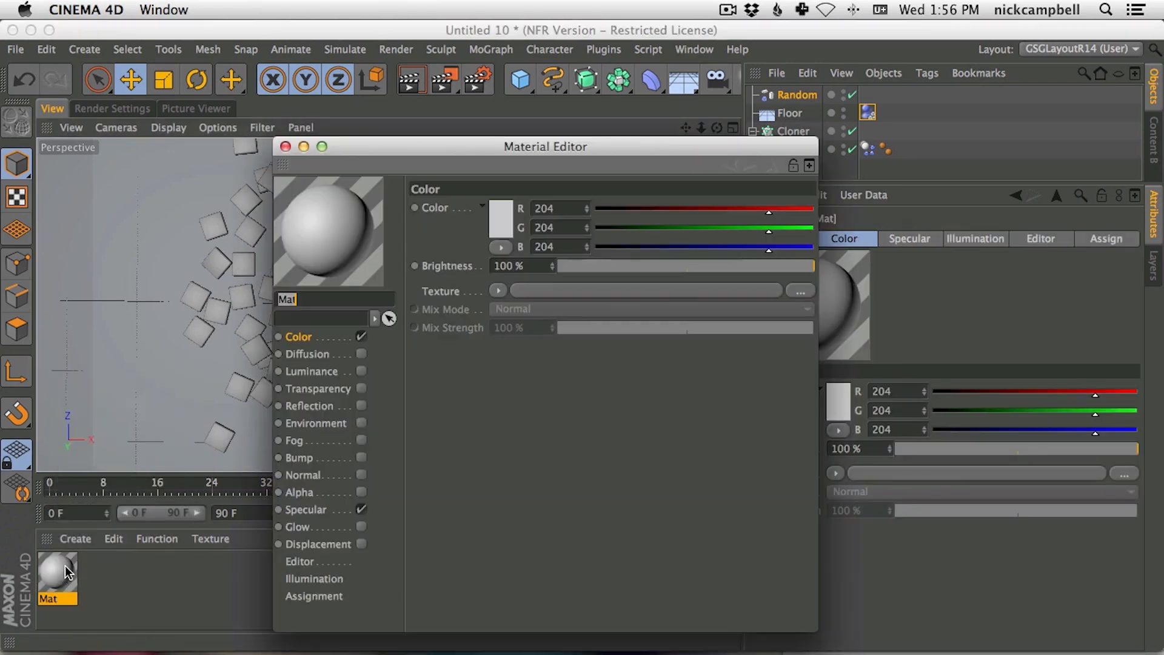
click(800, 292)
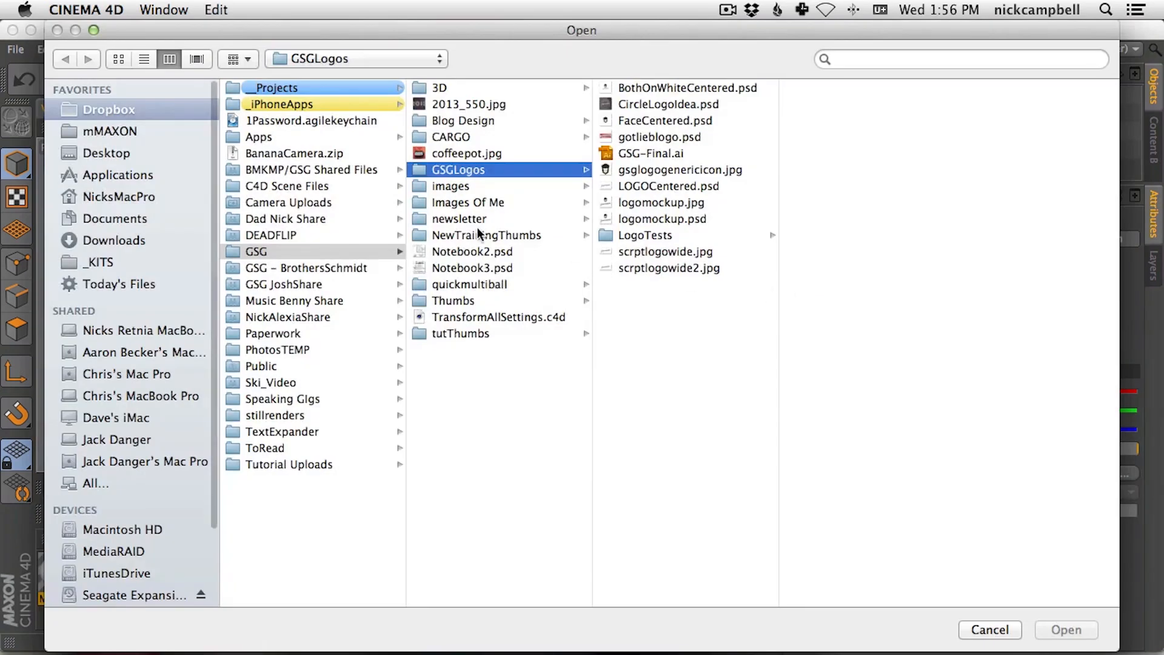
click(670, 87)
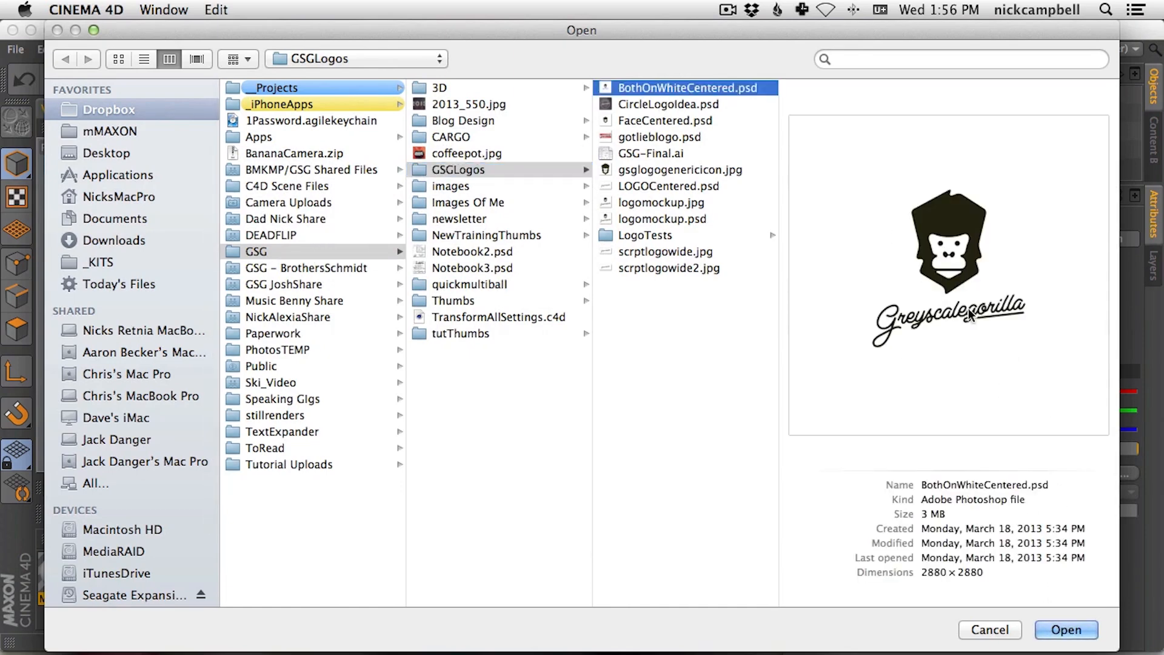
click(1079, 626)
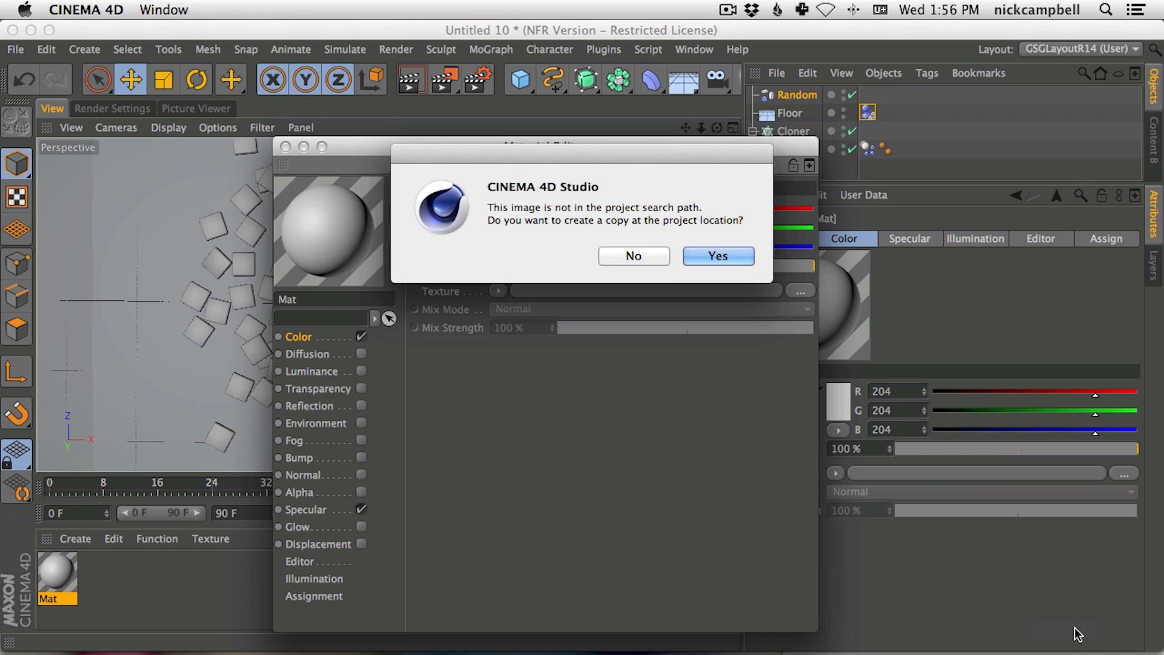
click(634, 256)
Apply the logo material to the Cube and close the Material Editor
drag(508, 149, 674, 385)
drag(476, 469, 795, 151)
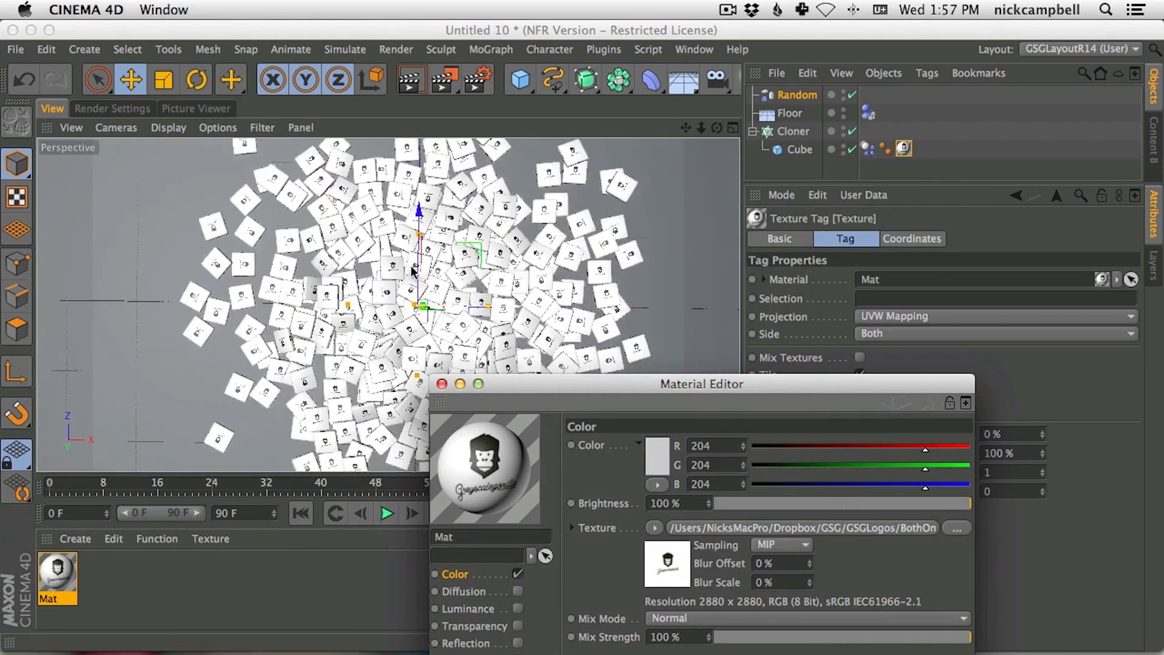
click(442, 384)
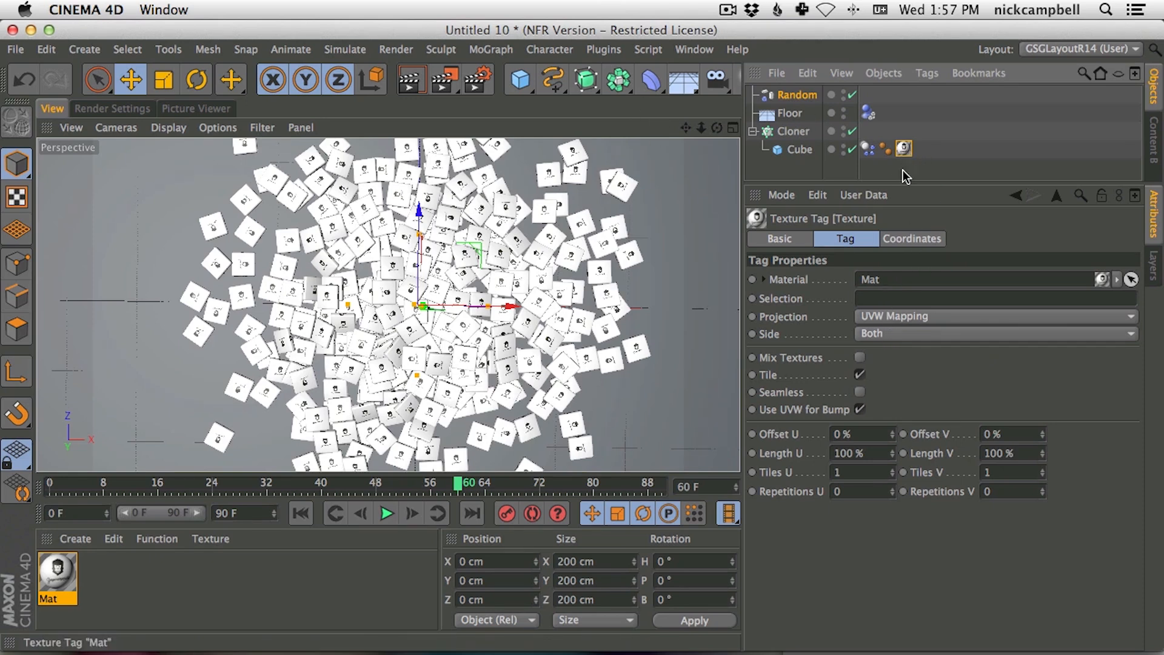
Set the Cube's texture projection to Camera Mapping, add a Camera from the current view, and assign it as the projection camera
click(893, 318)
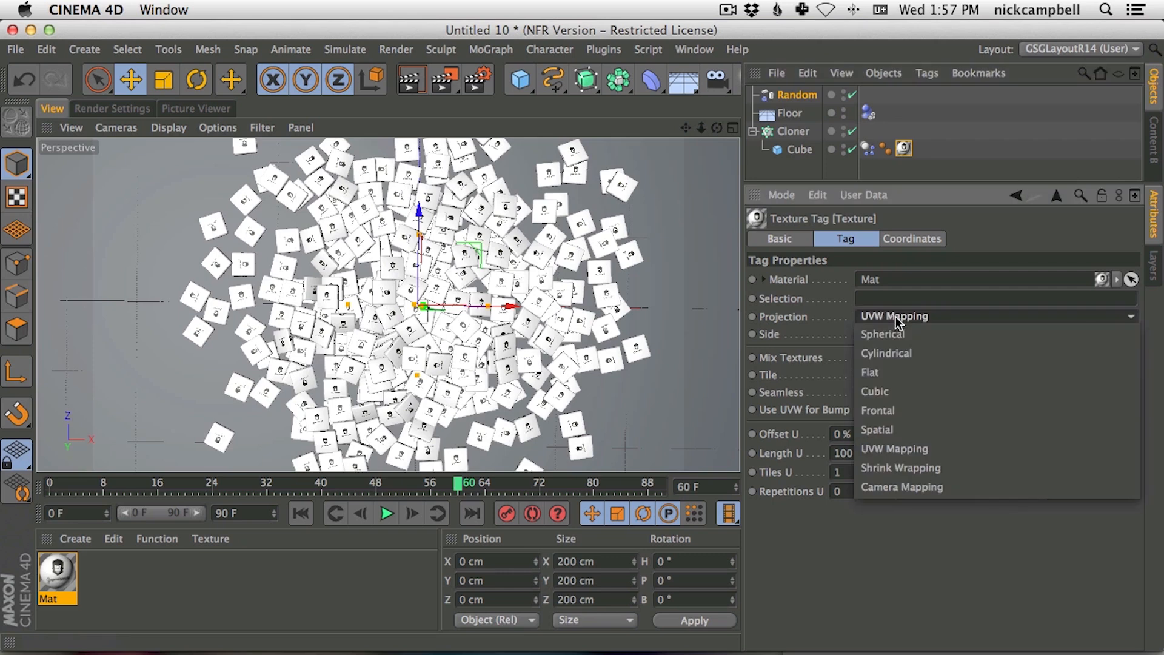
click(896, 483)
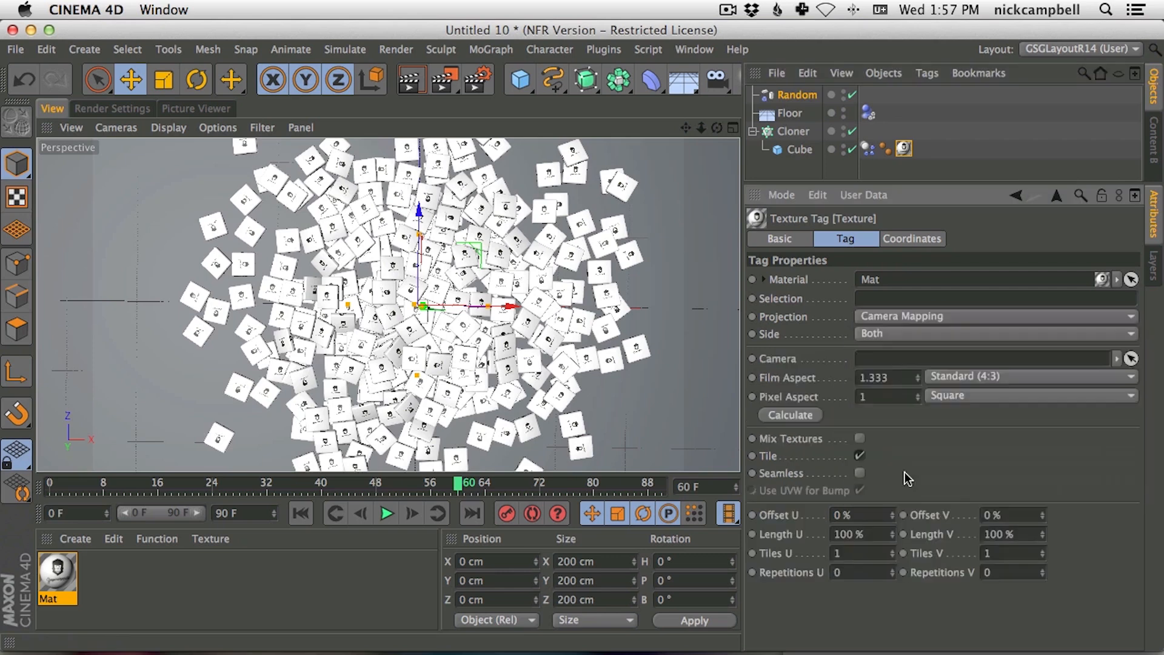
click(716, 80)
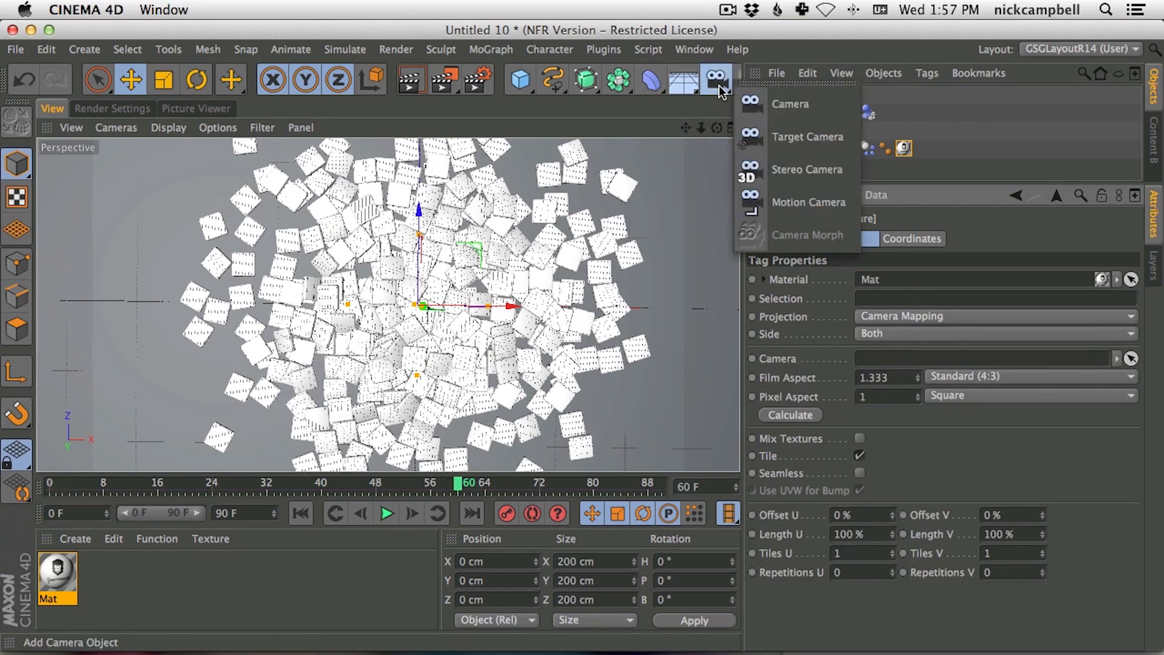
click(758, 106)
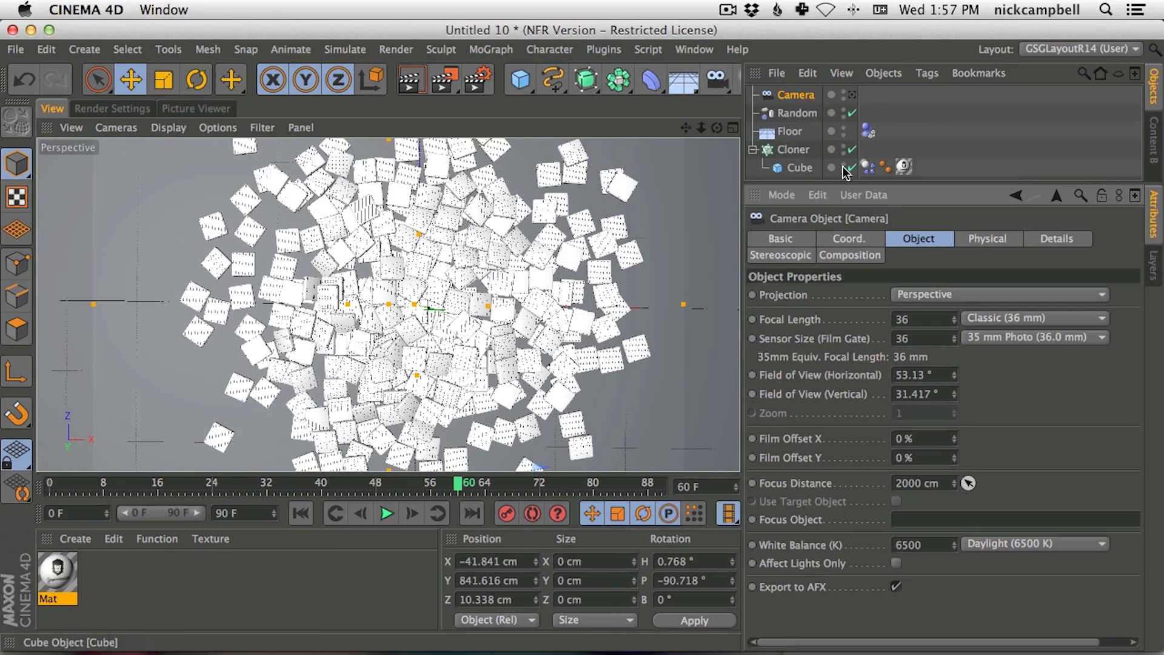
click(903, 167)
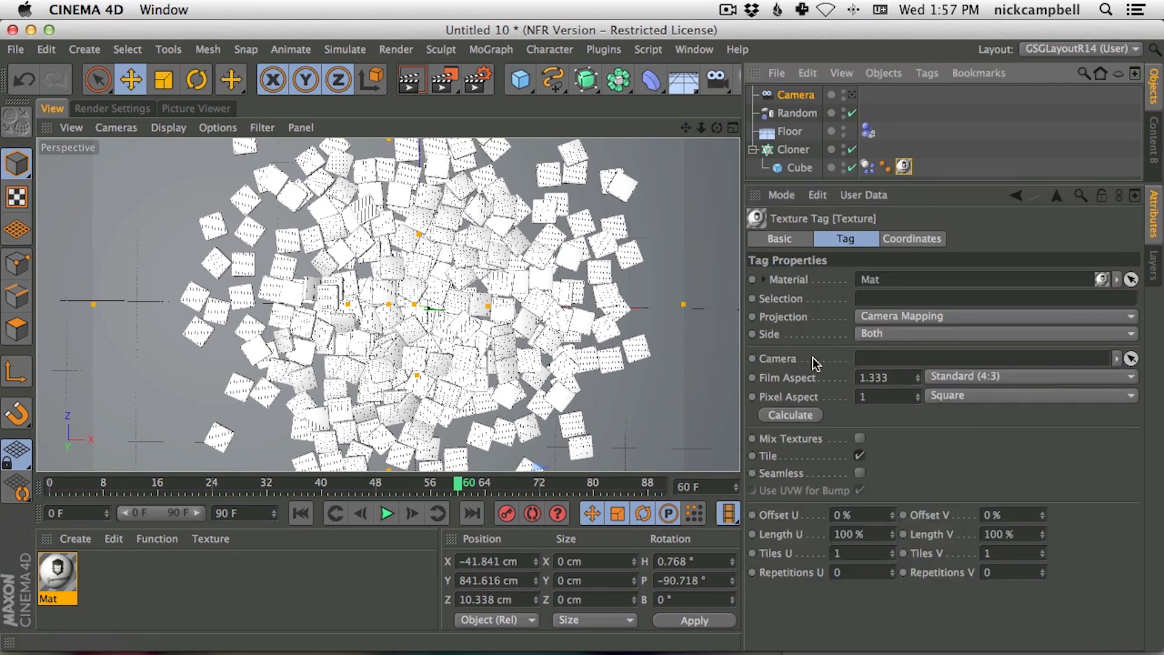
drag(790, 91, 842, 257)
drag(895, 361, 896, 362)
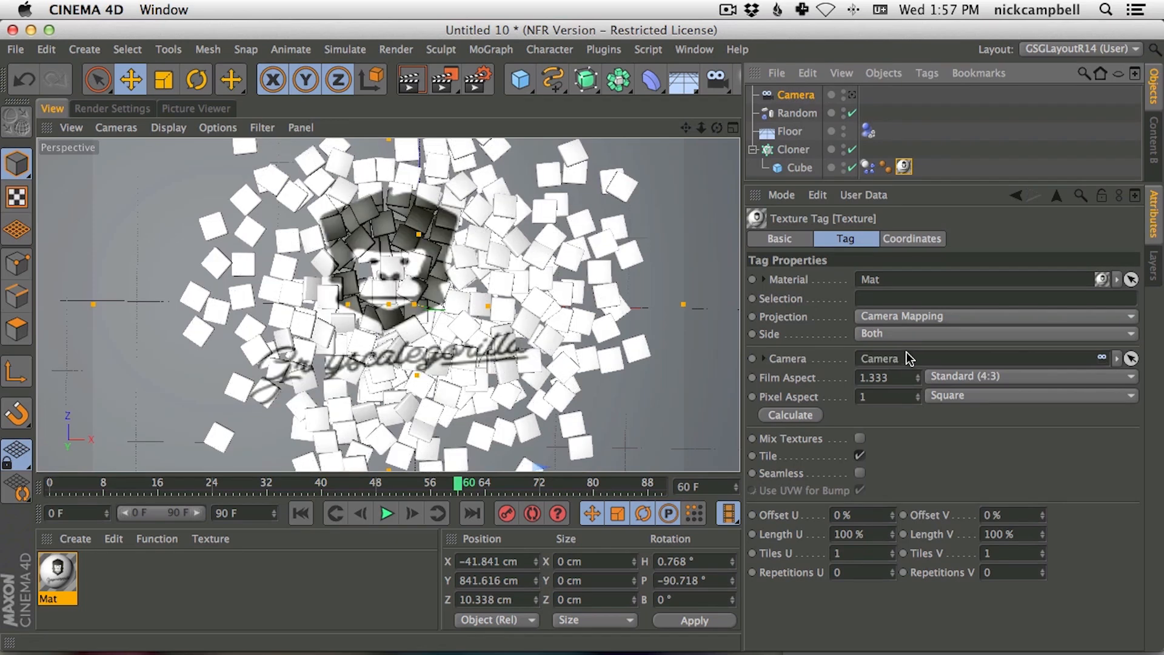
Look through the new Camera and move it closer to the pile of cubes
click(796, 95)
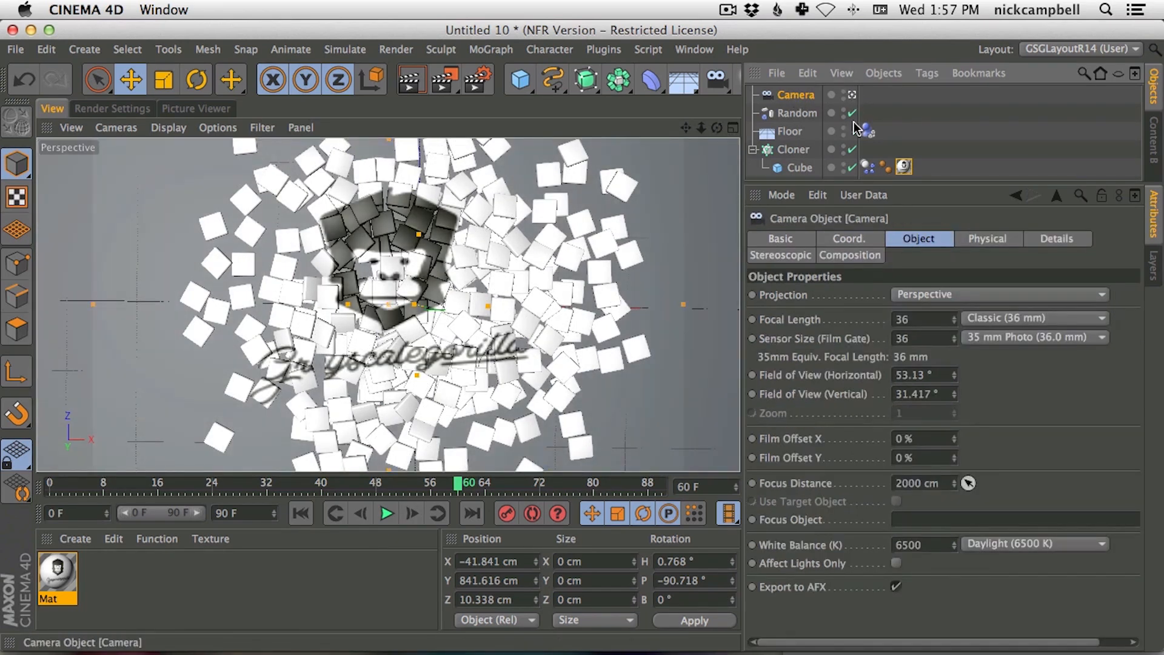
alt+middle_drag(376, 269, 414, 312)
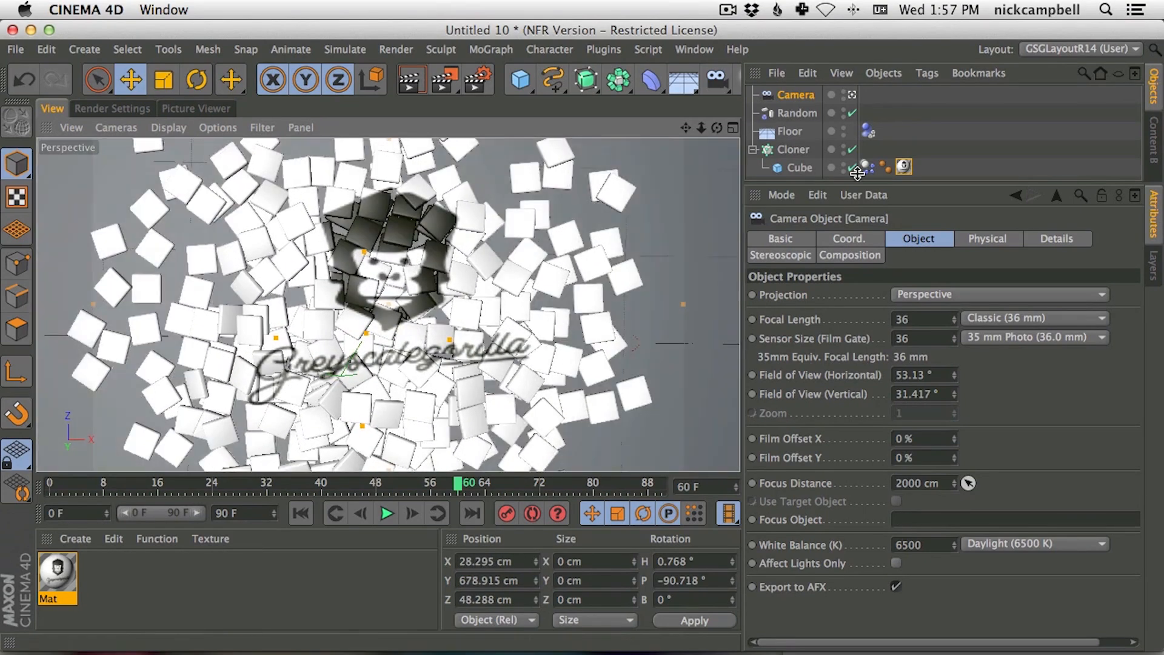
Set the Cube texture tag's Length U to 80% and Offset U to 7%, and test tiling off and on again
click(903, 168)
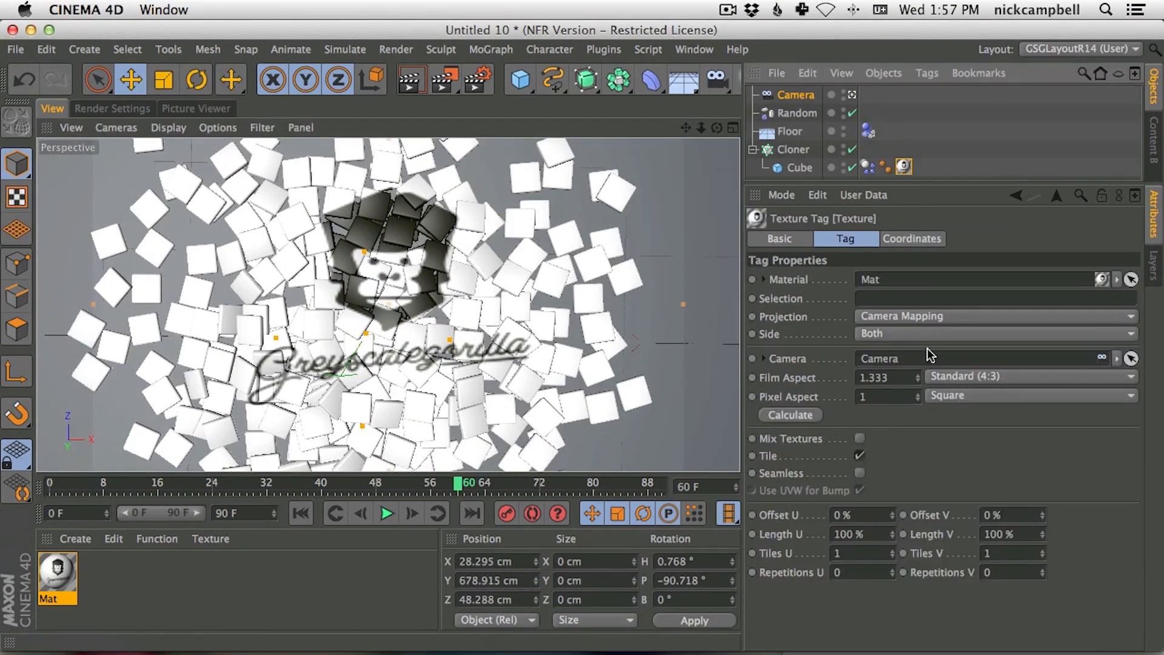
drag(891, 538, 891, 556)
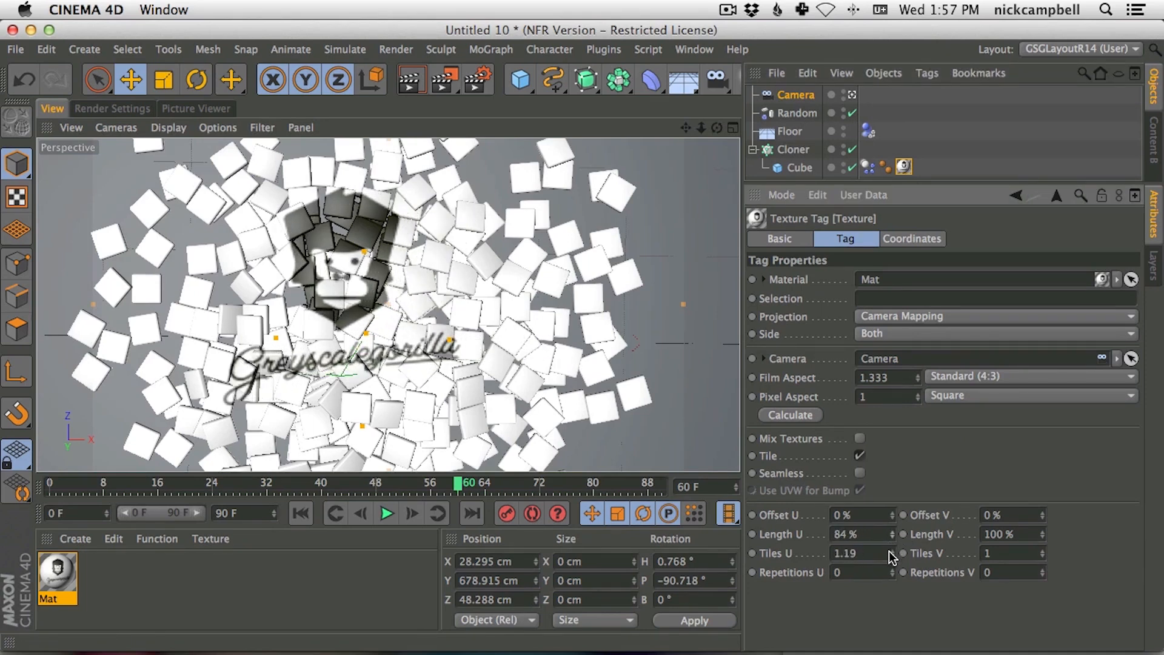
drag(890, 518, 893, 516)
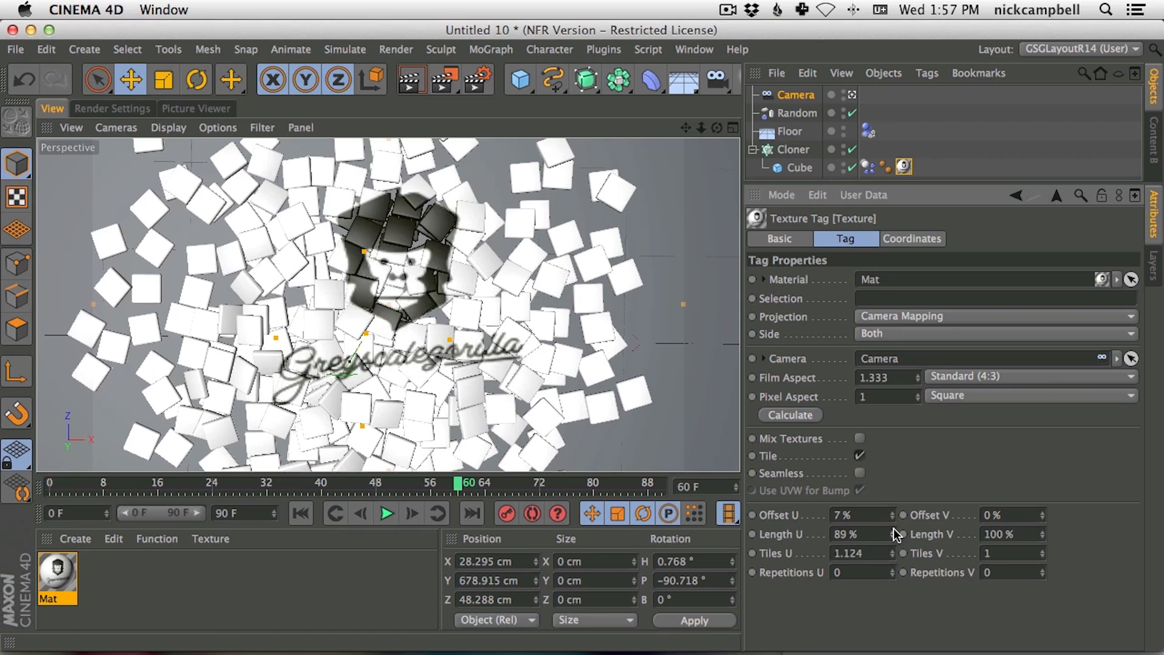
click(893, 537)
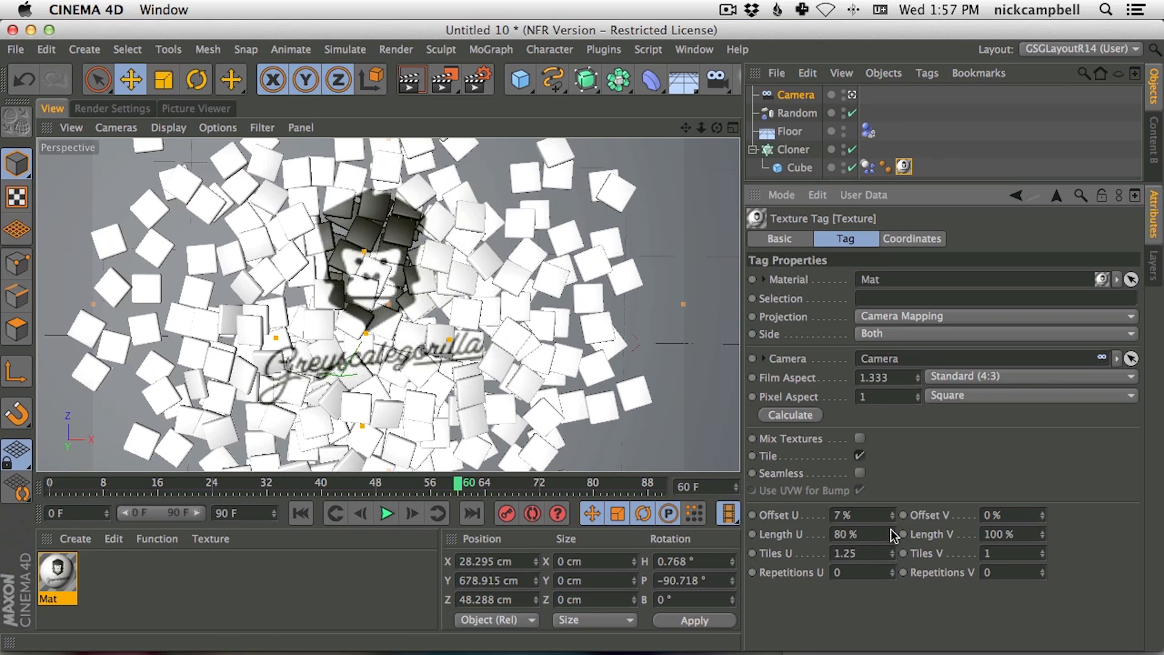
drag(893, 520, 893, 520)
click(862, 457)
click(861, 457)
Pull the Camera slightly back from the pile and render the logo projection in the viewport
alt+middle_drag(431, 304, 435, 261)
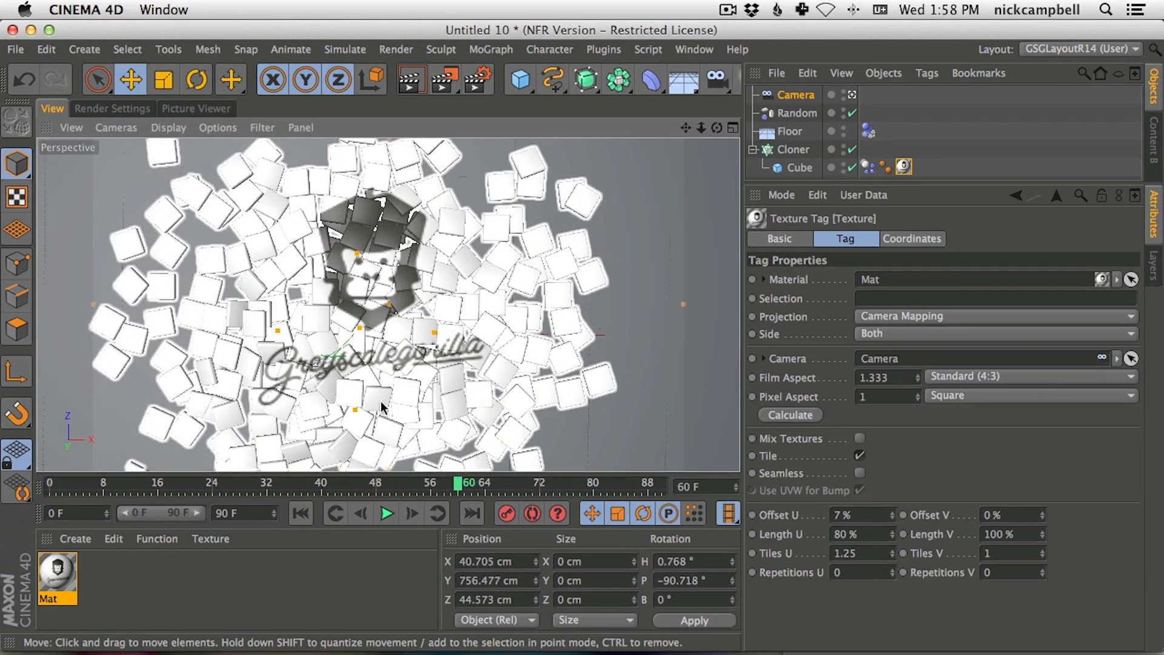
click(410, 79)
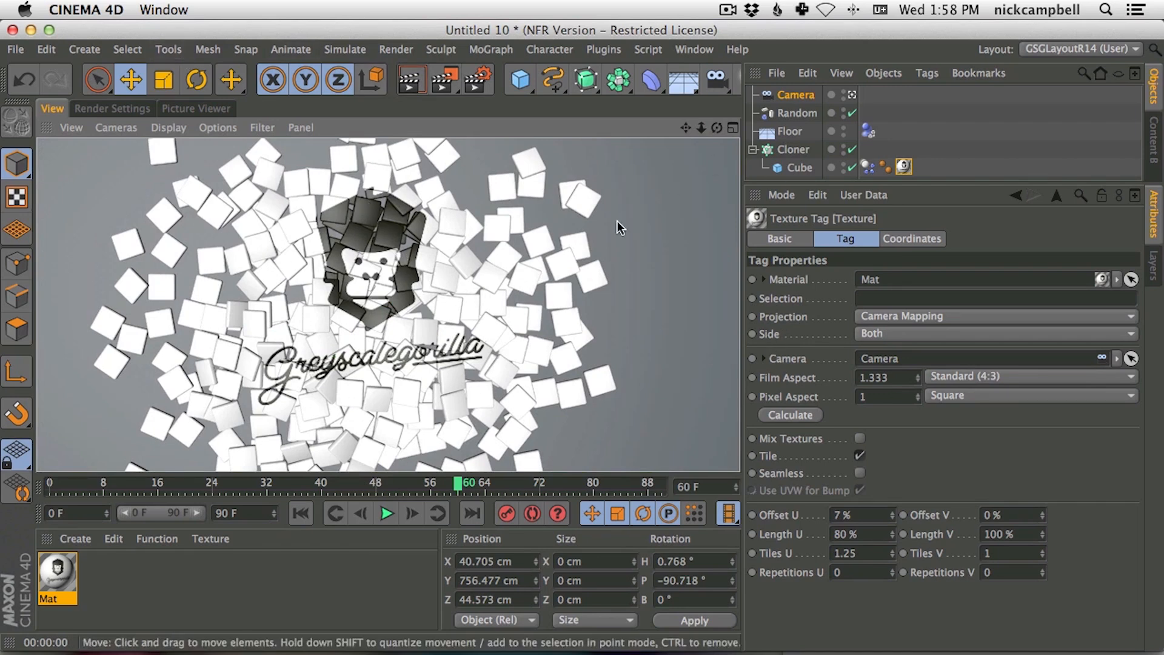
Replay the simulation from the start and examine how the projected logo behaves on the falling cubes, stopping at frame 71
click(794, 166)
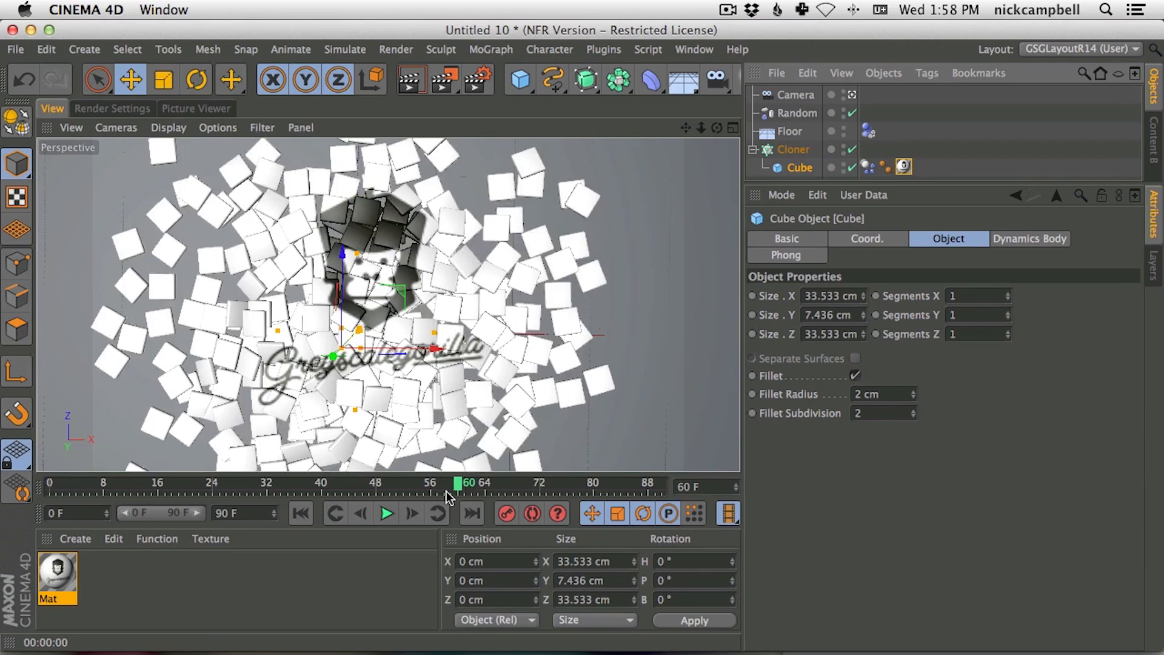
drag(363, 488, 223, 490)
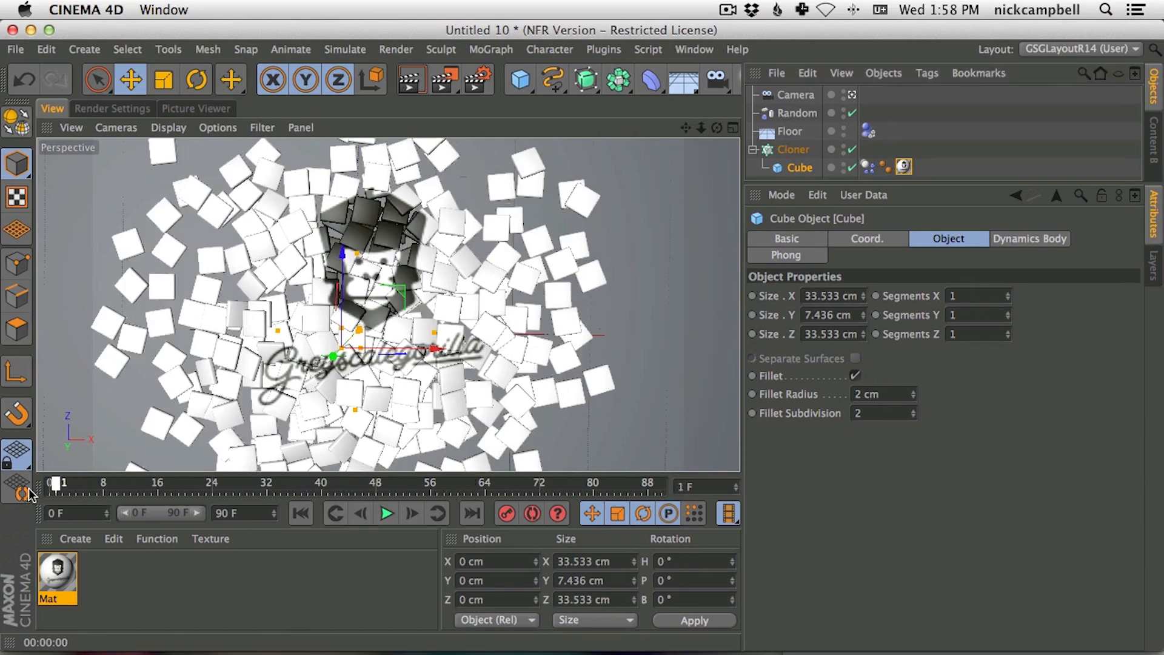
click(386, 513)
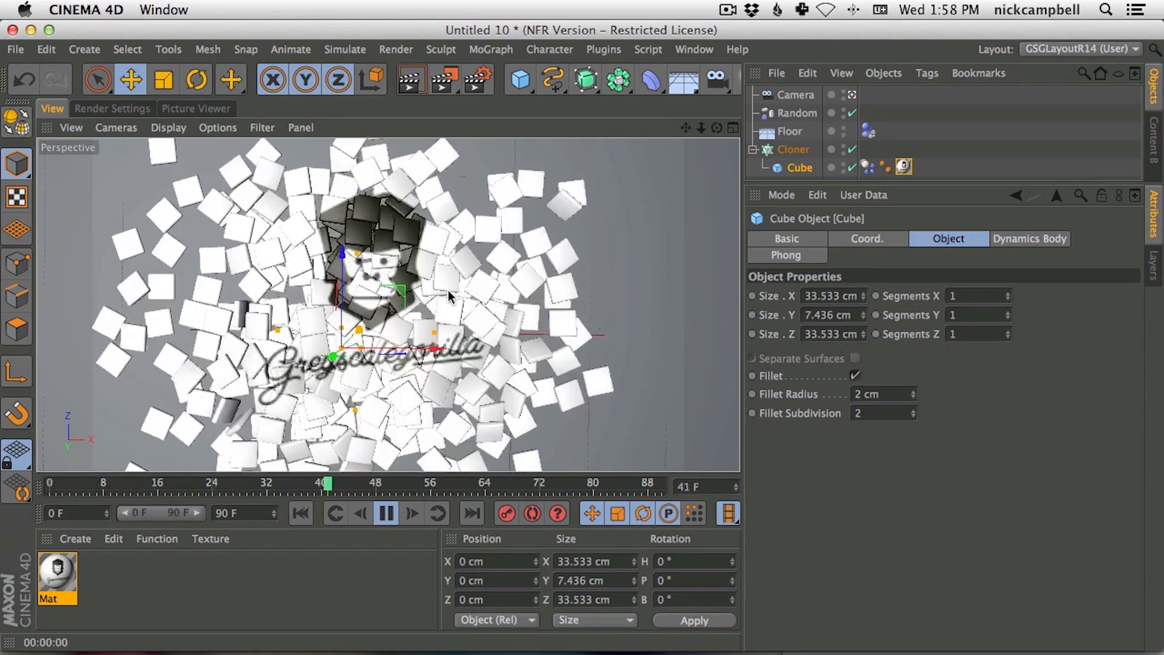
click(386, 513)
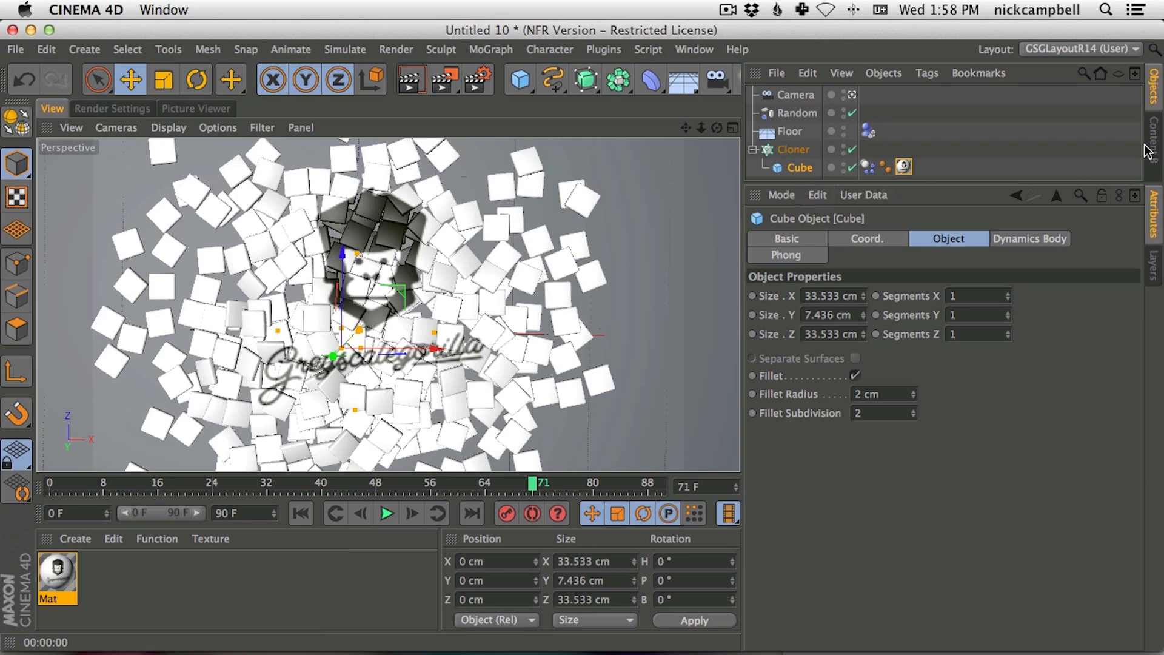
Give the object list more room, switch to Safari to view the 5sp_ quick tip video page, and return to Cinema 4D
drag(838, 182, 839, 323)
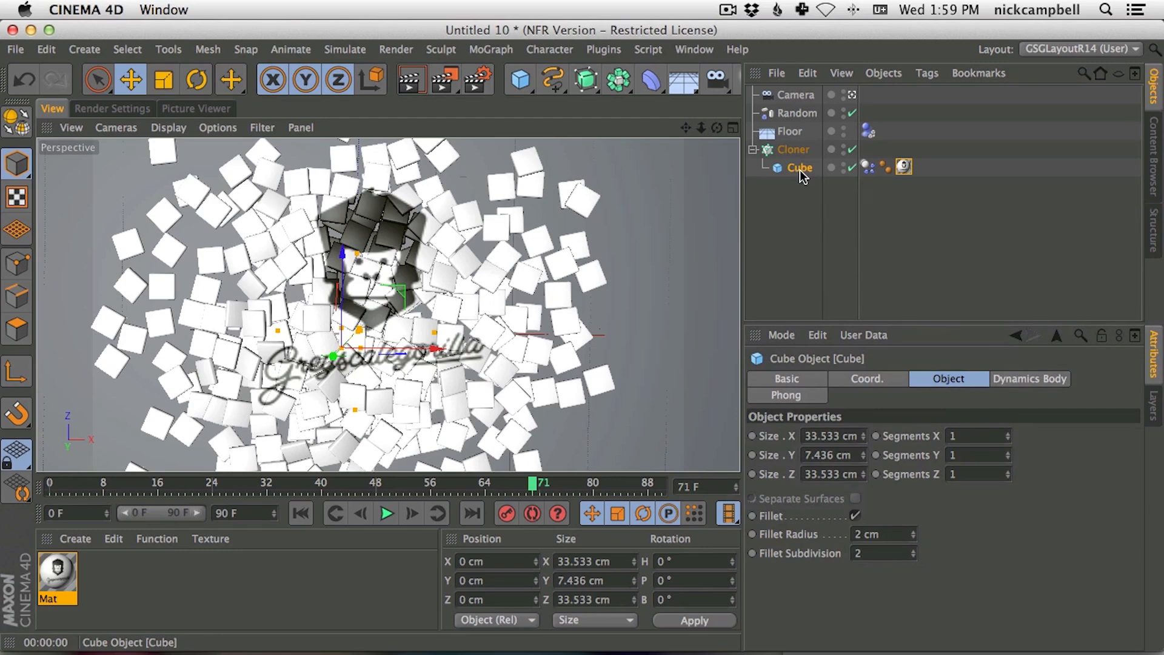
key(super+Tab)
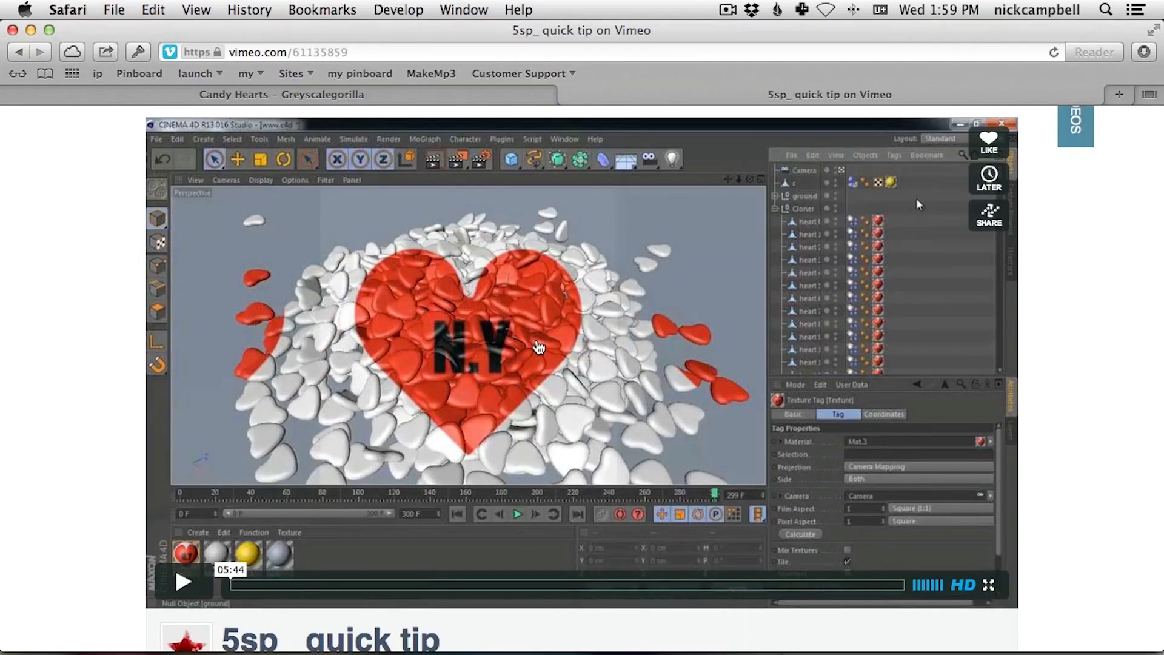
scroll(146, 545, down, 3)
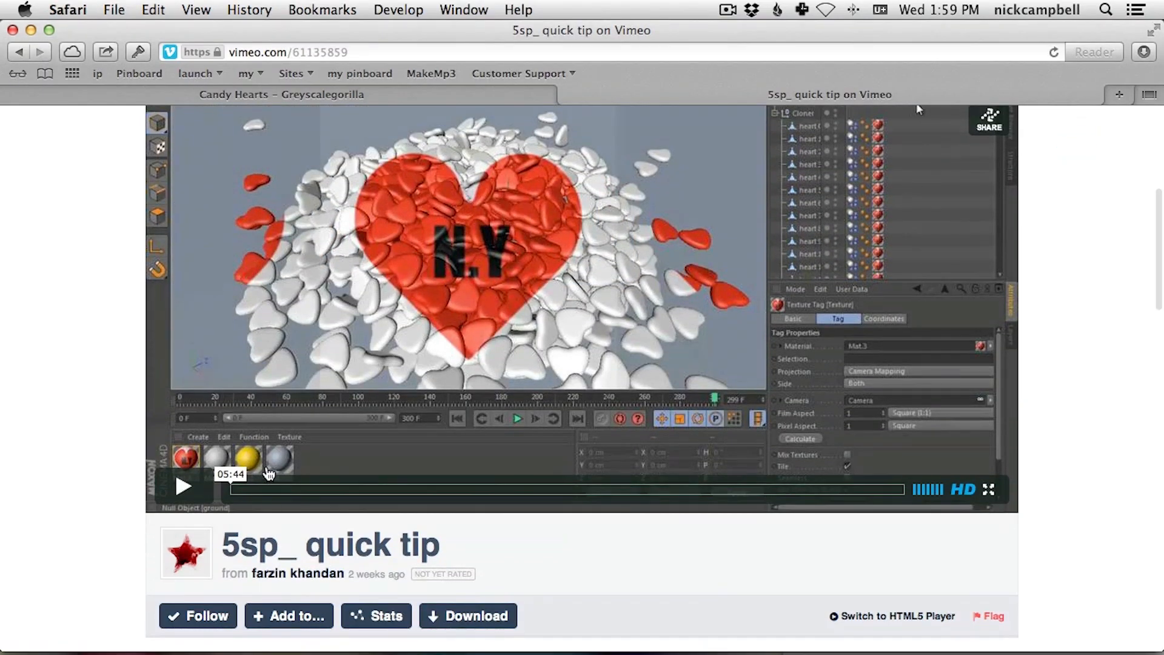
key(super+Tab)
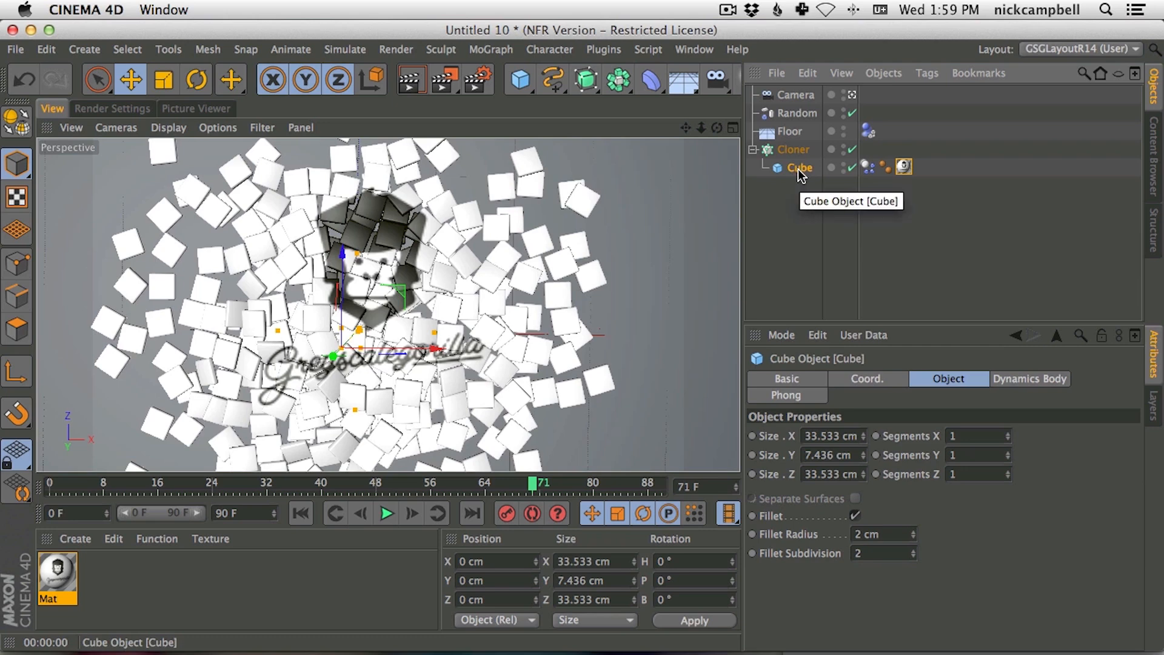
Convert the Cube inside the Cloner into an editable polygon object
key(c)
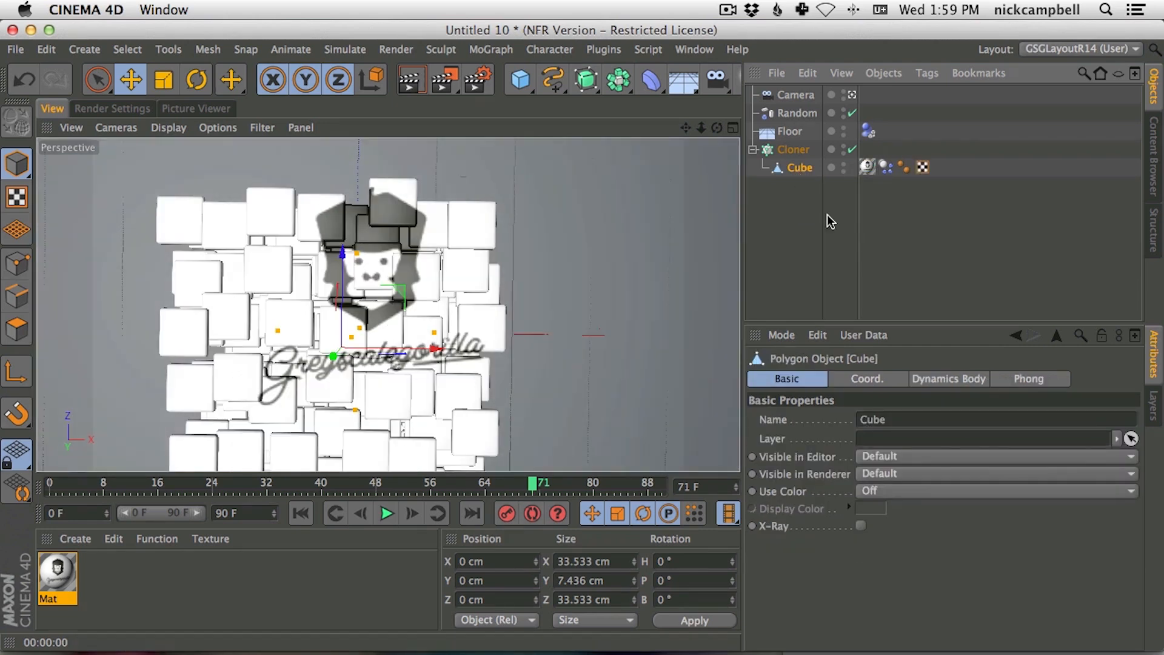
click(794, 152)
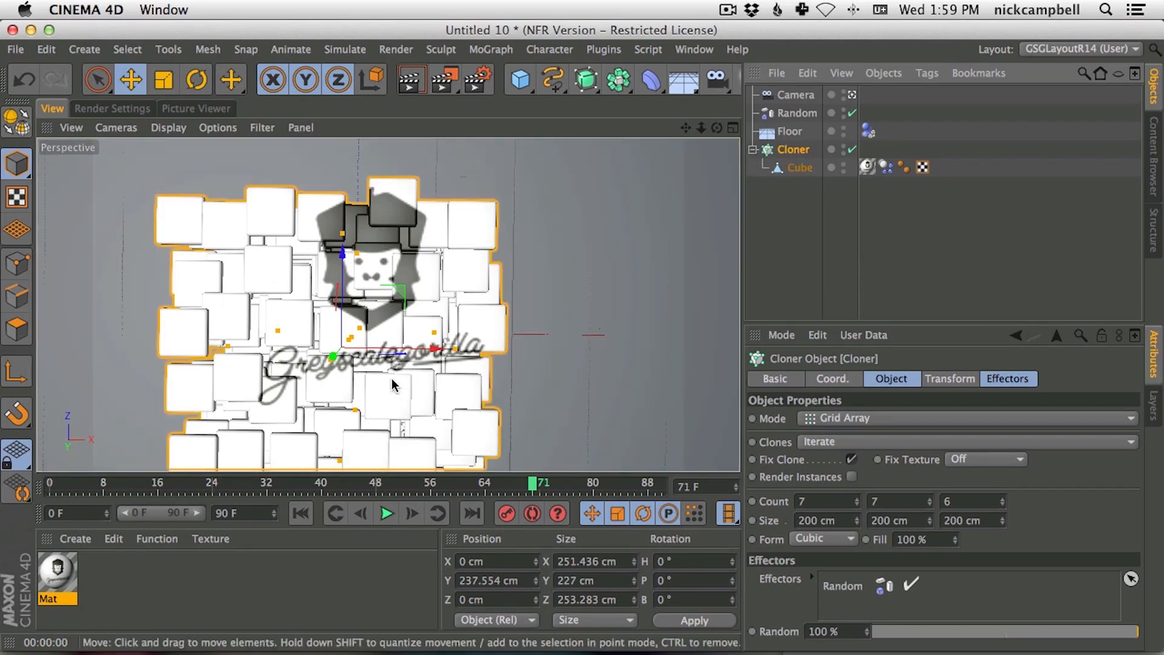
click(800, 169)
Duplicate the Cloner with its Cube as a backup and hide the copy in both the editor and the renderer
click(805, 151)
key(super+v)
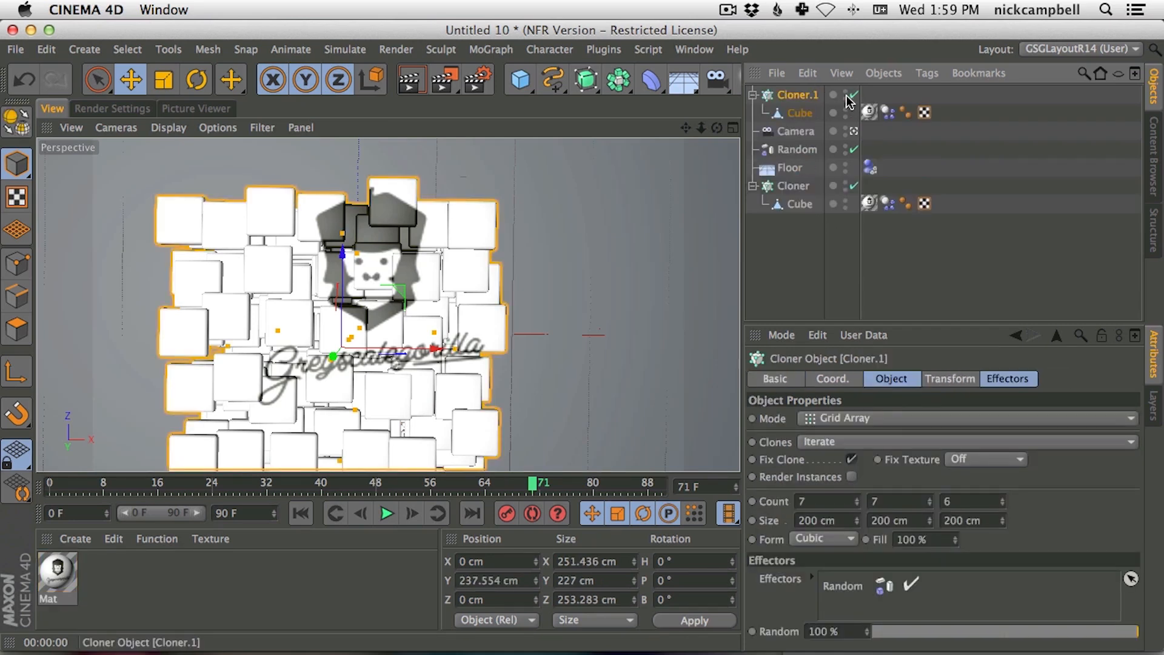
drag(846, 96, 845, 113)
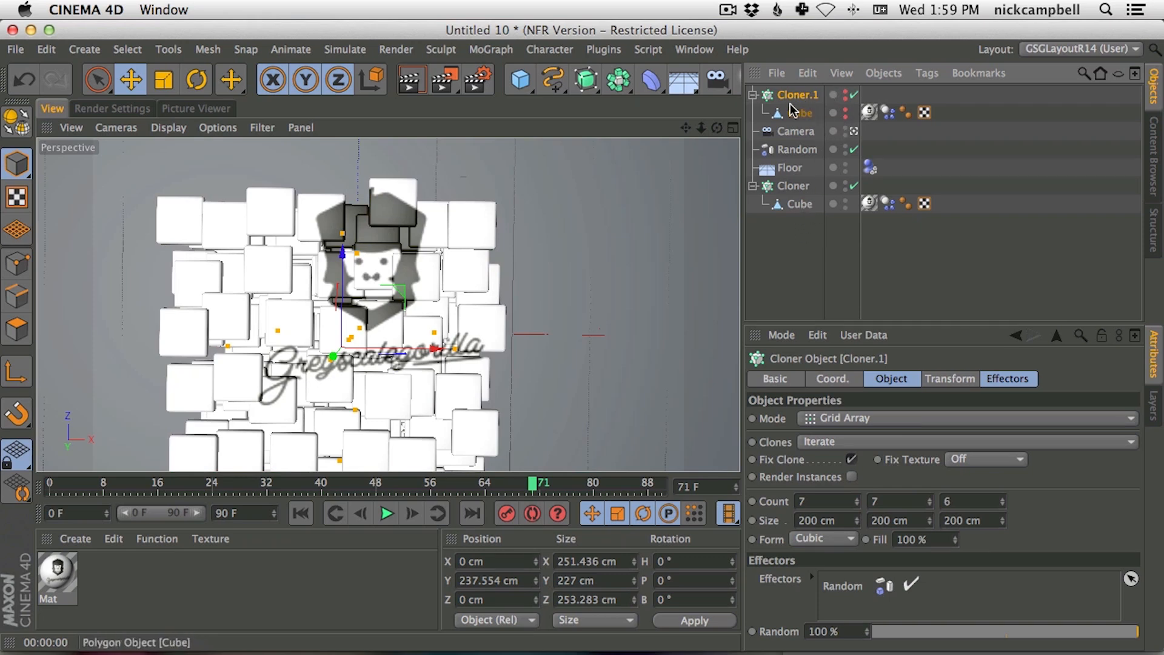
Convert the visible Cloner into separate editable cube objects and check the UVW tag on Cube 0
click(801, 206)
click(794, 187)
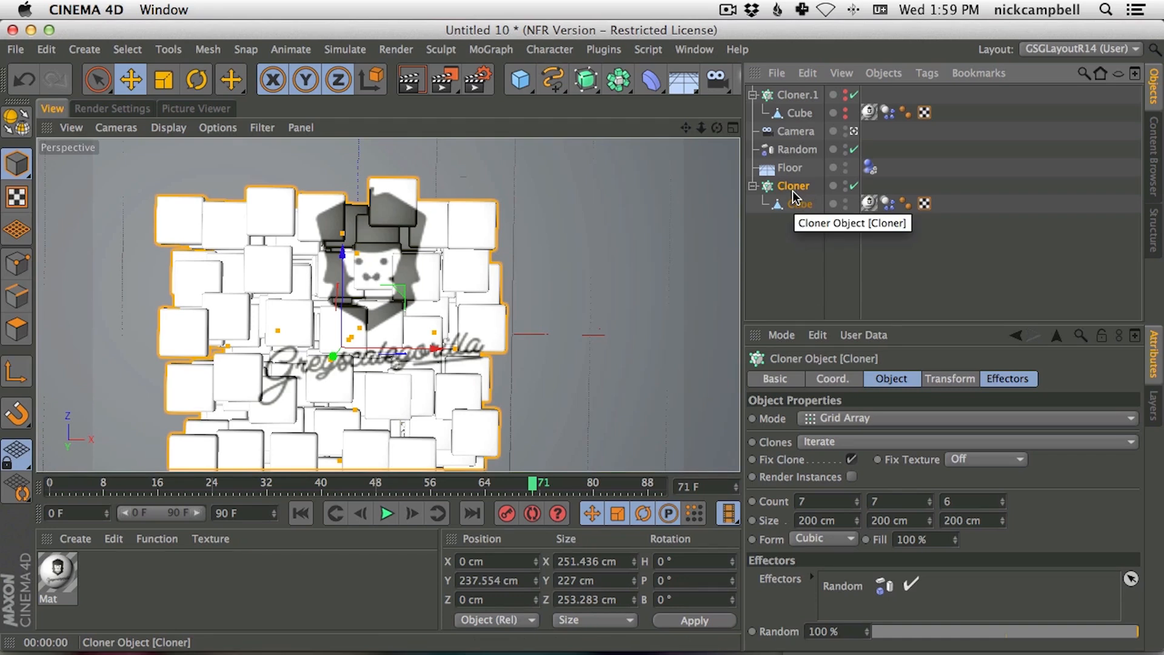
key(c)
click(753, 186)
drag(1138, 106, 1134, 79)
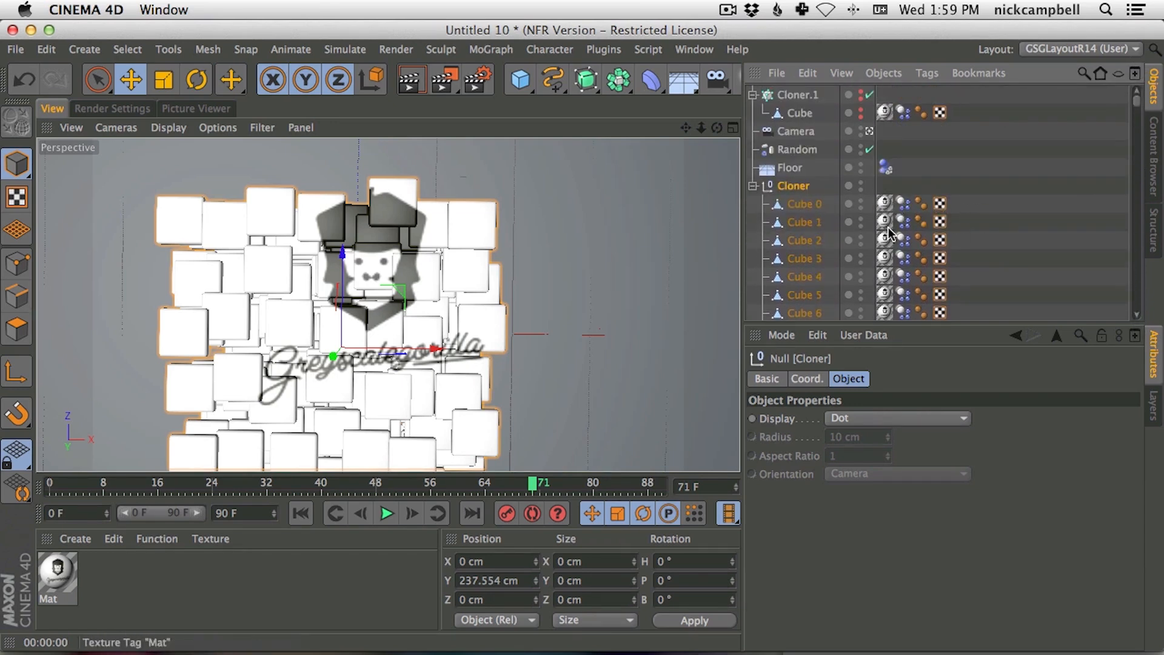
click(940, 203)
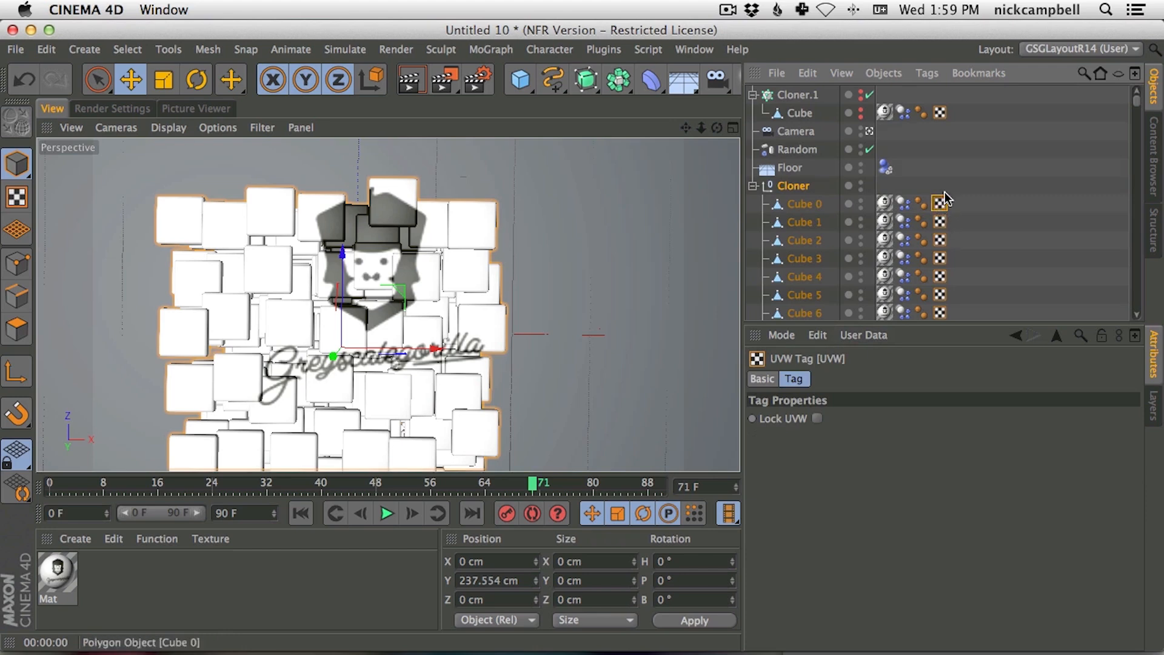
click(793, 186)
Play the simulation from the start, stop it at frame 62, and undo the Cloner's conversion
click(301, 512)
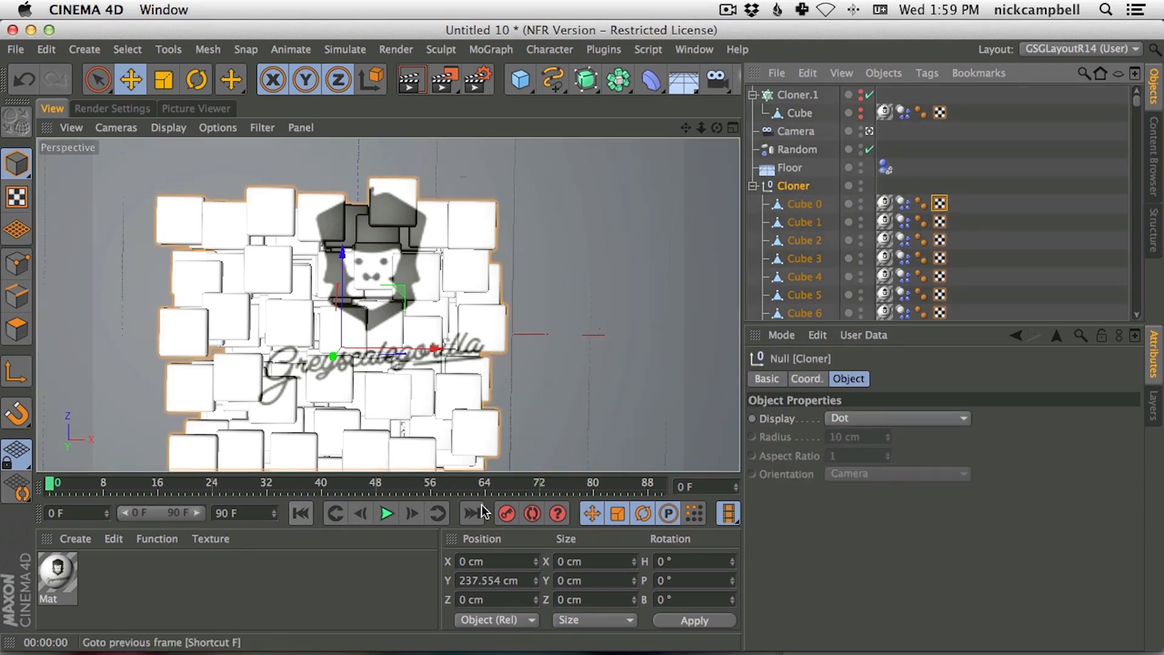
click(386, 513)
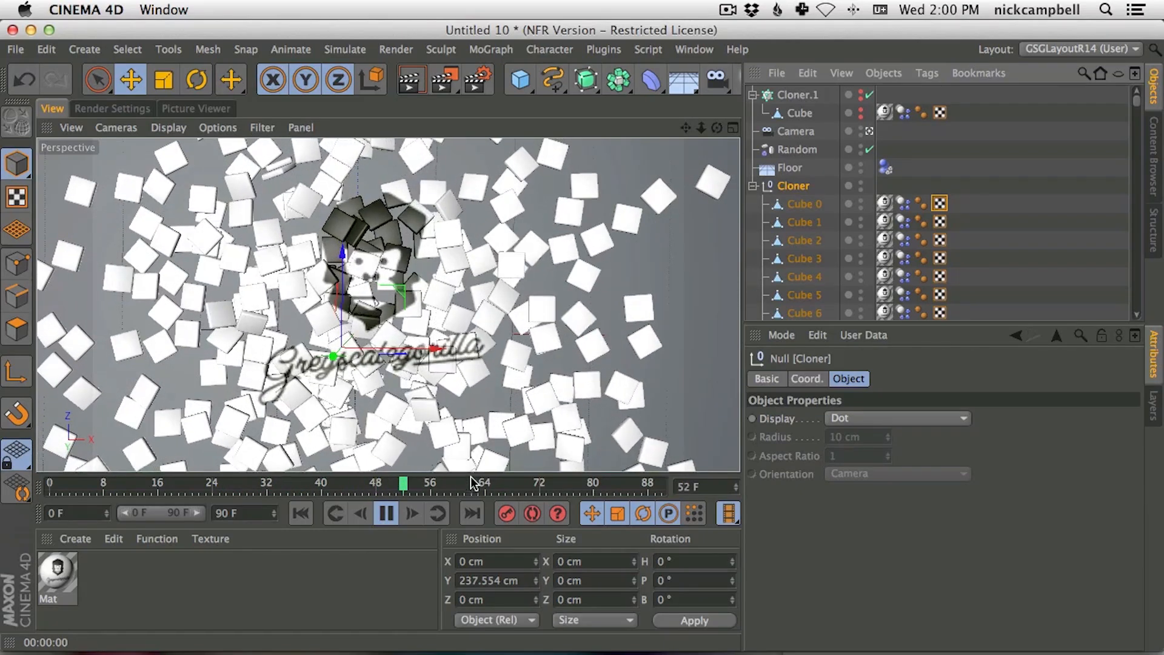
click(387, 514)
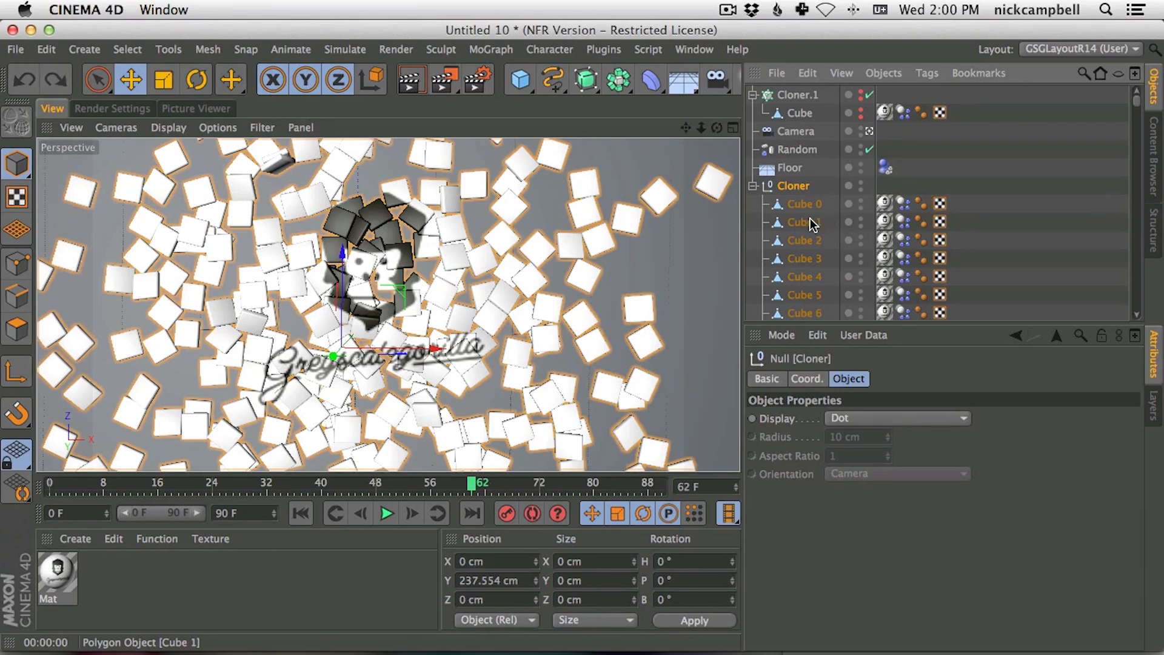
key(super+z)
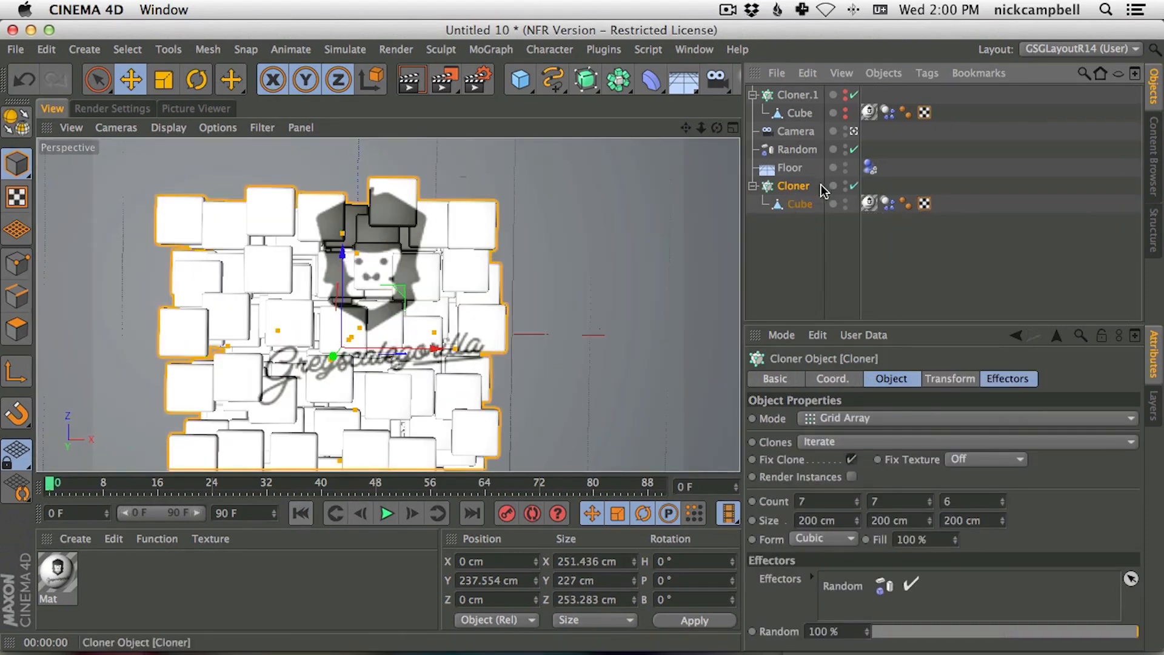
Convert the Cloner into separate editable cubes at frame 0 and play the simulation until frame 59
click(795, 216)
click(796, 187)
key(c)
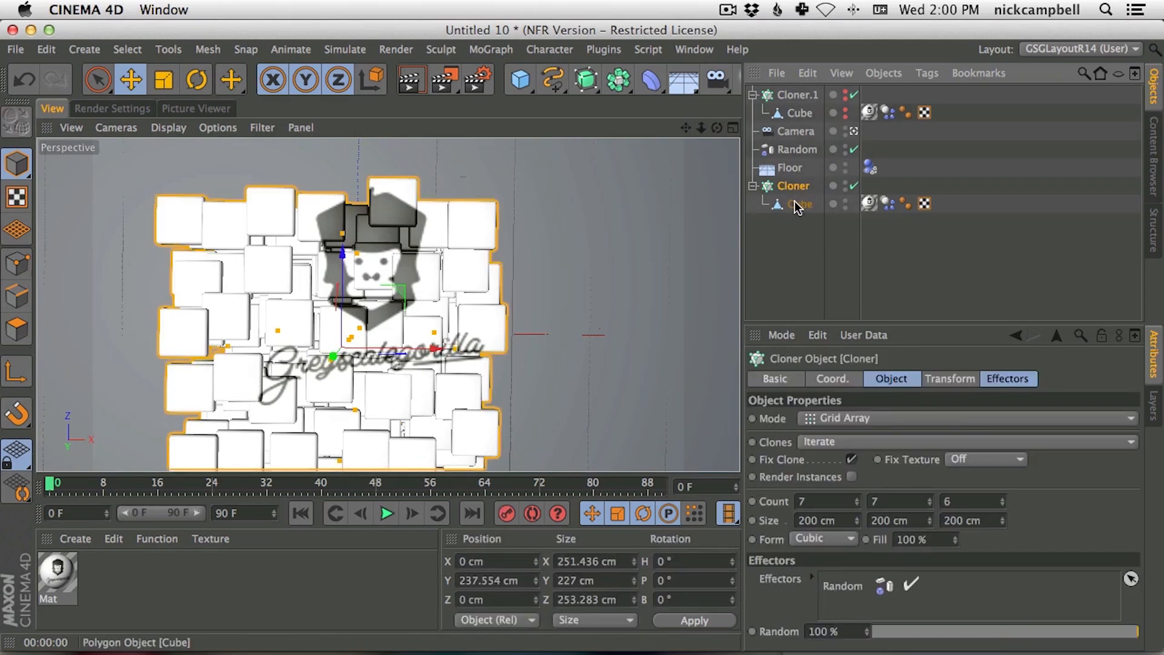
click(387, 514)
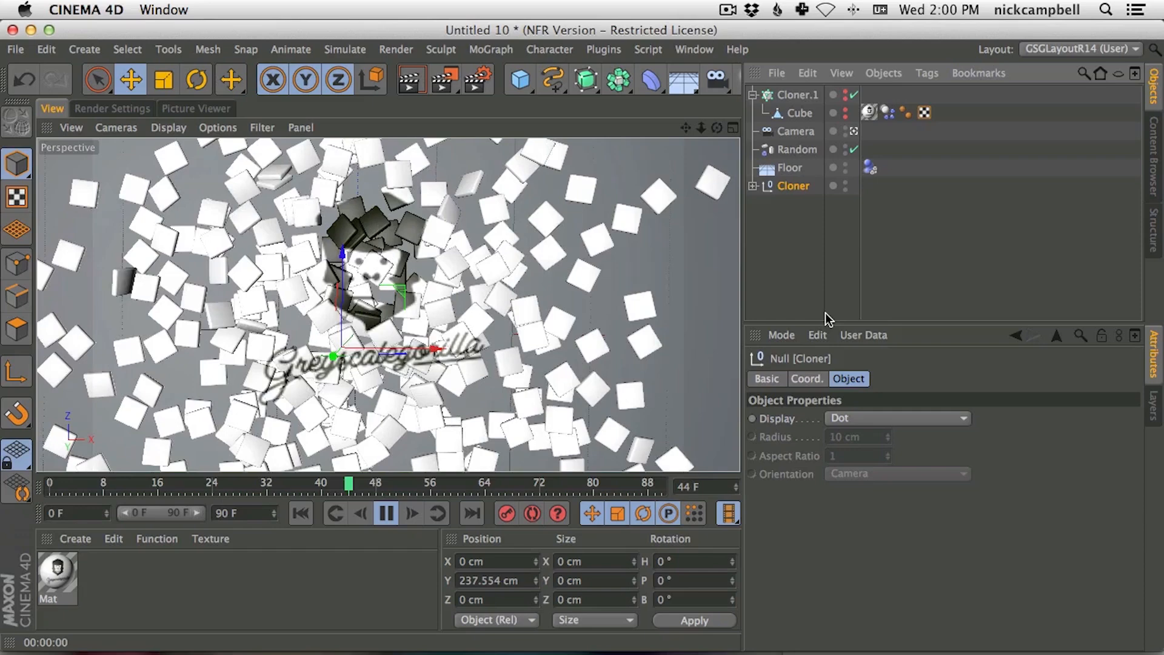
click(387, 513)
click(753, 186)
click(753, 187)
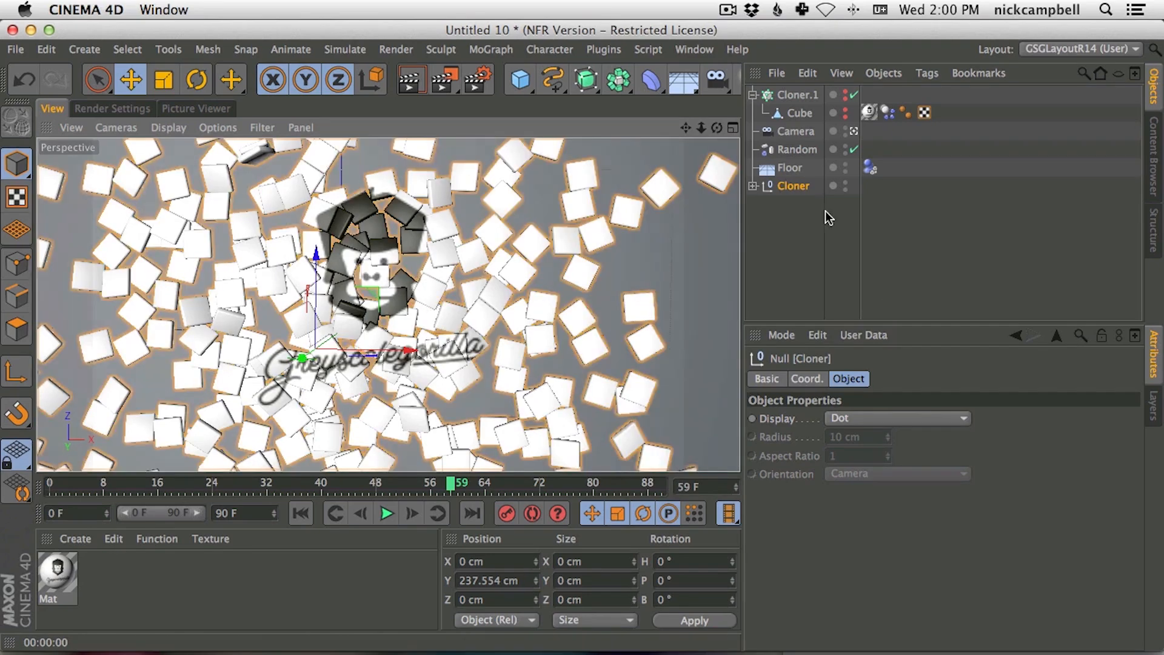
Delete the UVW tags from all the cubes under the Cloner null, from Cube 0 to Cube 293
click(753, 186)
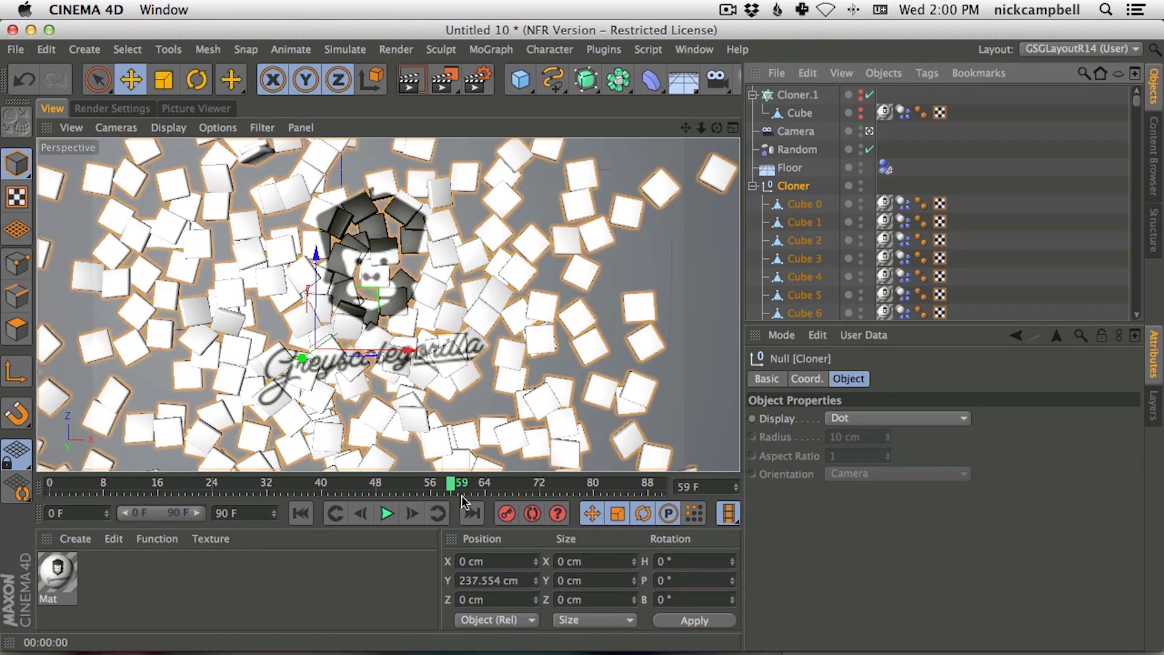
click(940, 204)
drag(1138, 103, 1137, 308)
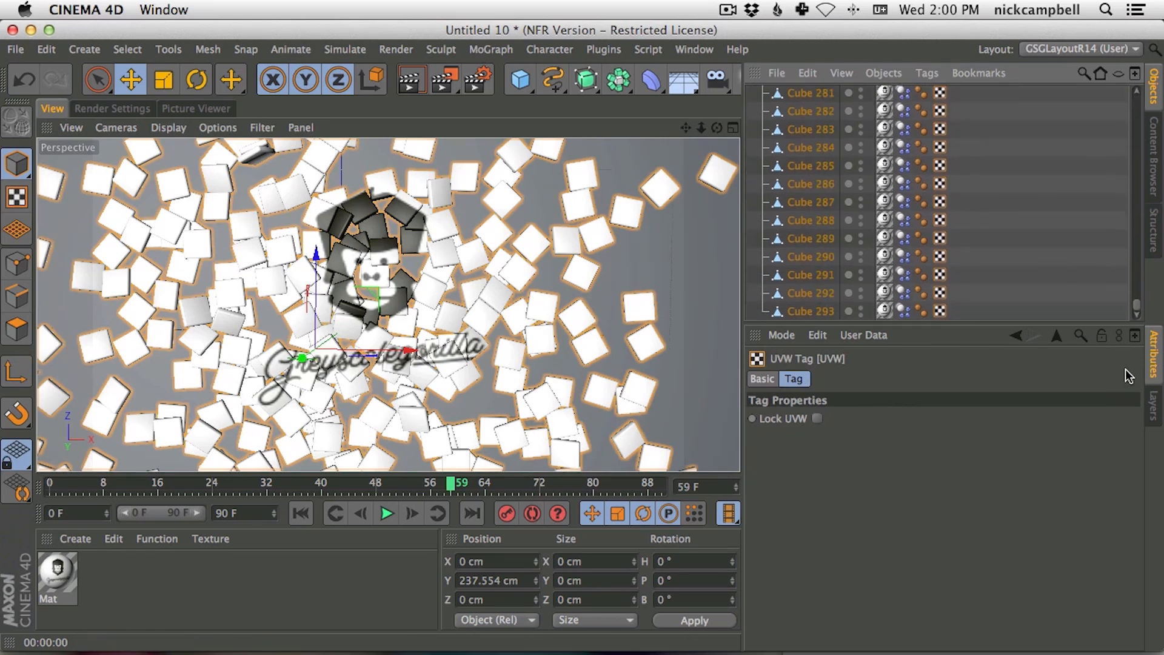
shift+click(940, 311)
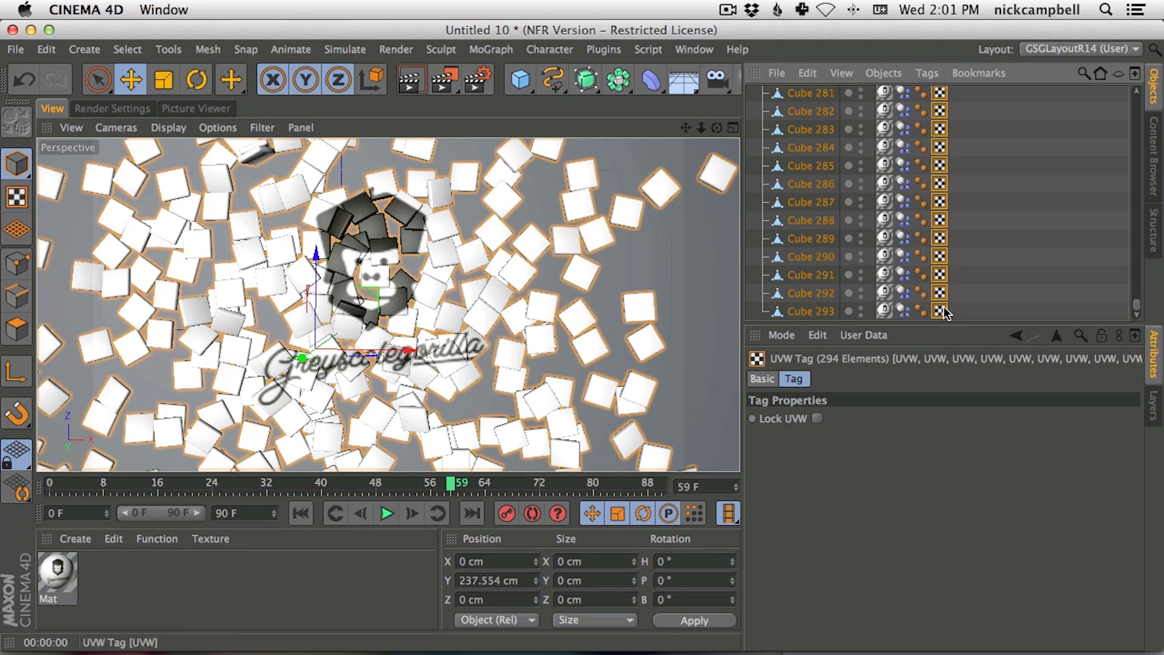
key(Delete)
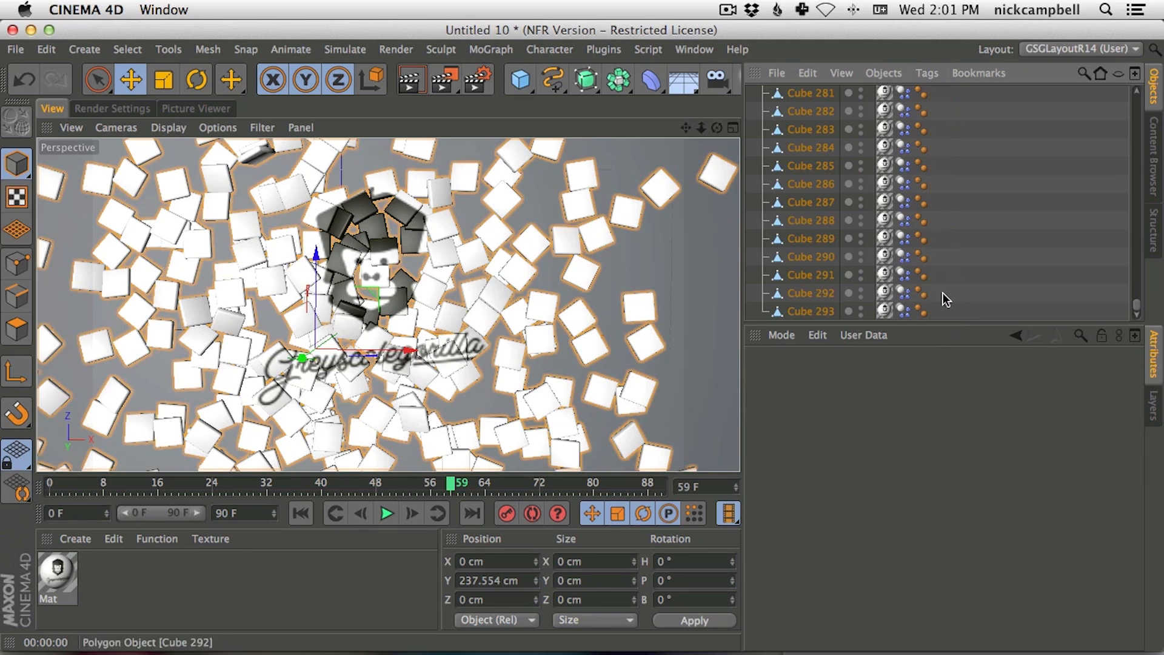
Generate UVW coordinates from the camera-mapped texture tags of all the cubes, from Cube 0 to Cube 293
click(883, 312)
drag(1128, 305, 1139, 91)
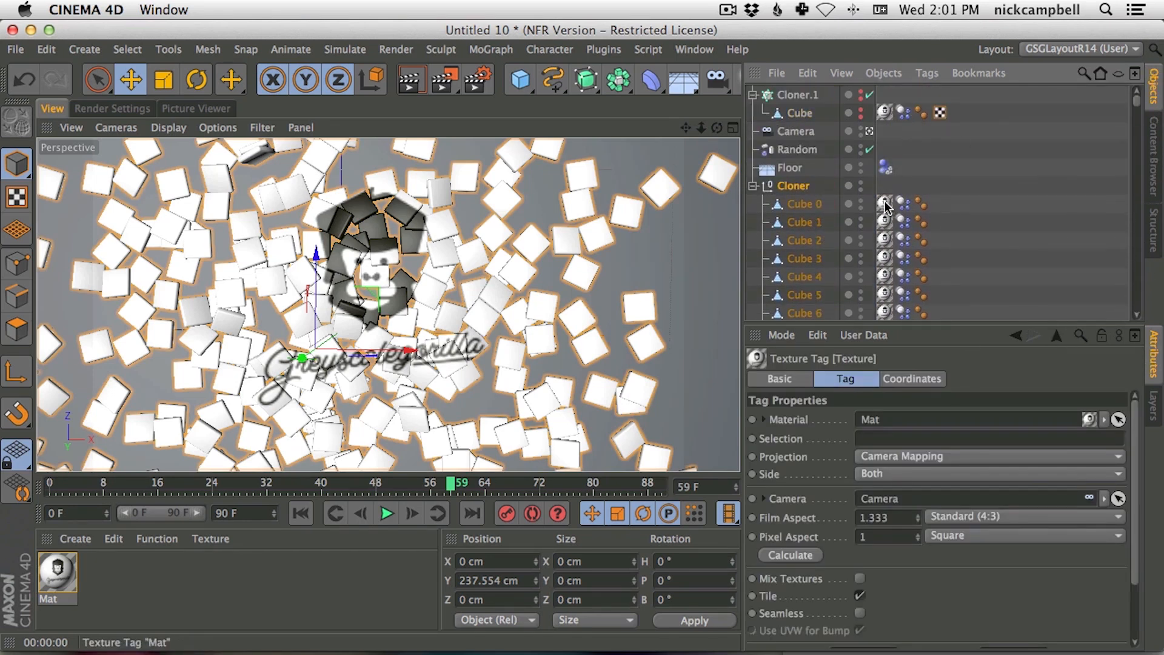
shift+click(884, 205)
click(928, 73)
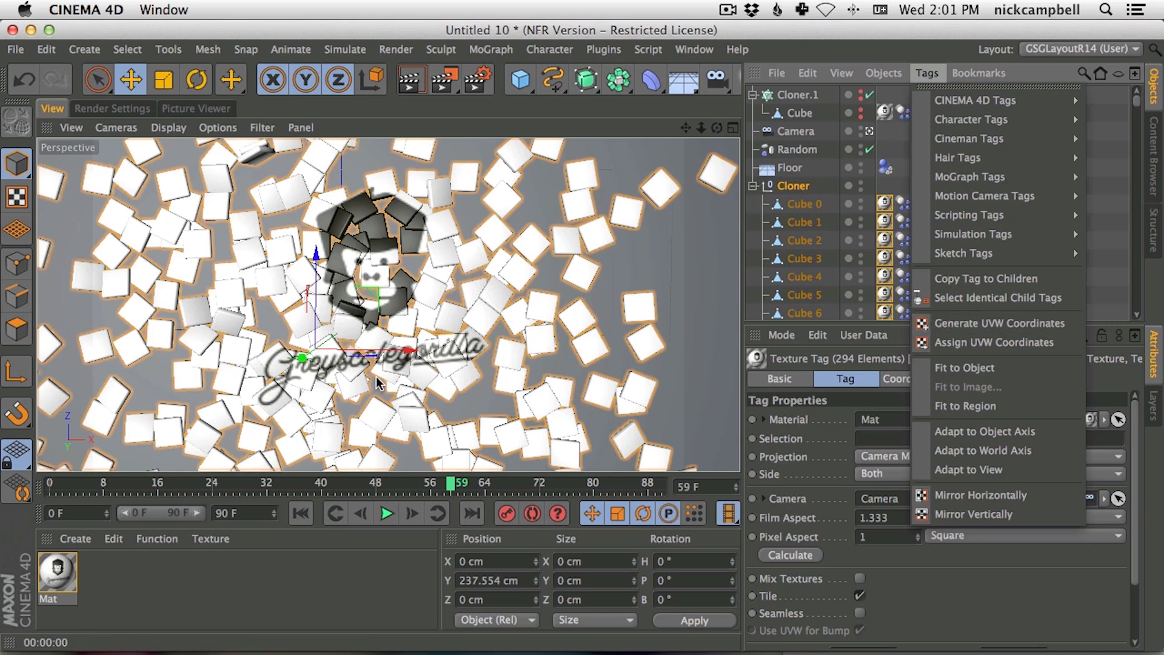
click(999, 327)
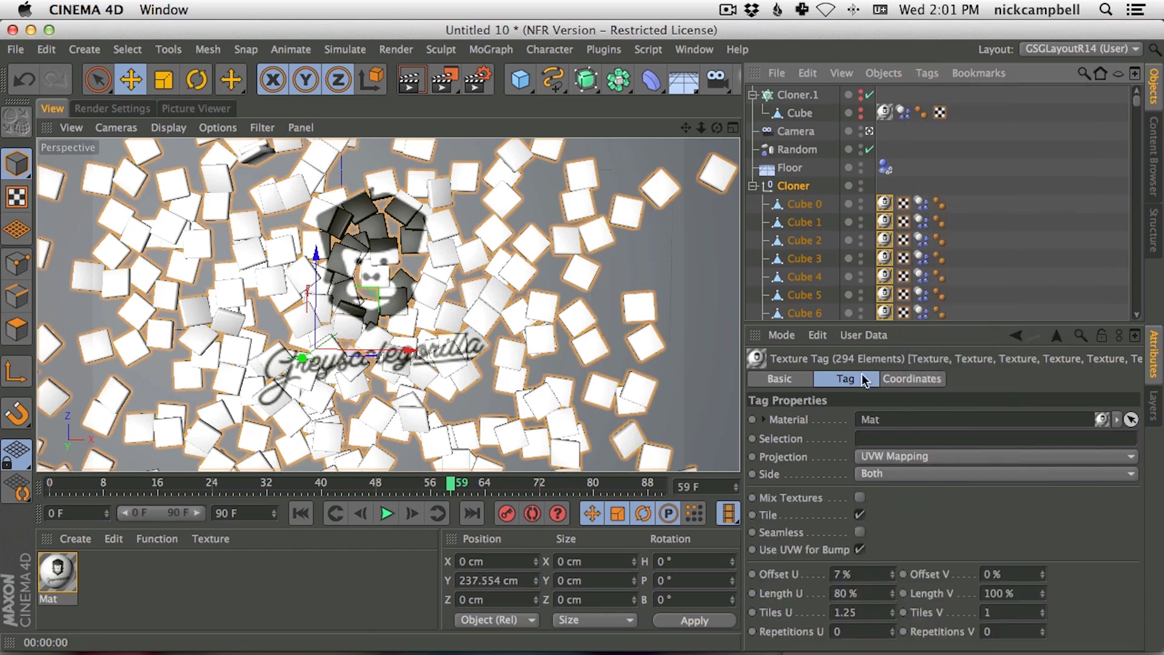
Replay the simulation from the start to check that the logo pieces travel with the cubes, stopping at frame 71
click(302, 513)
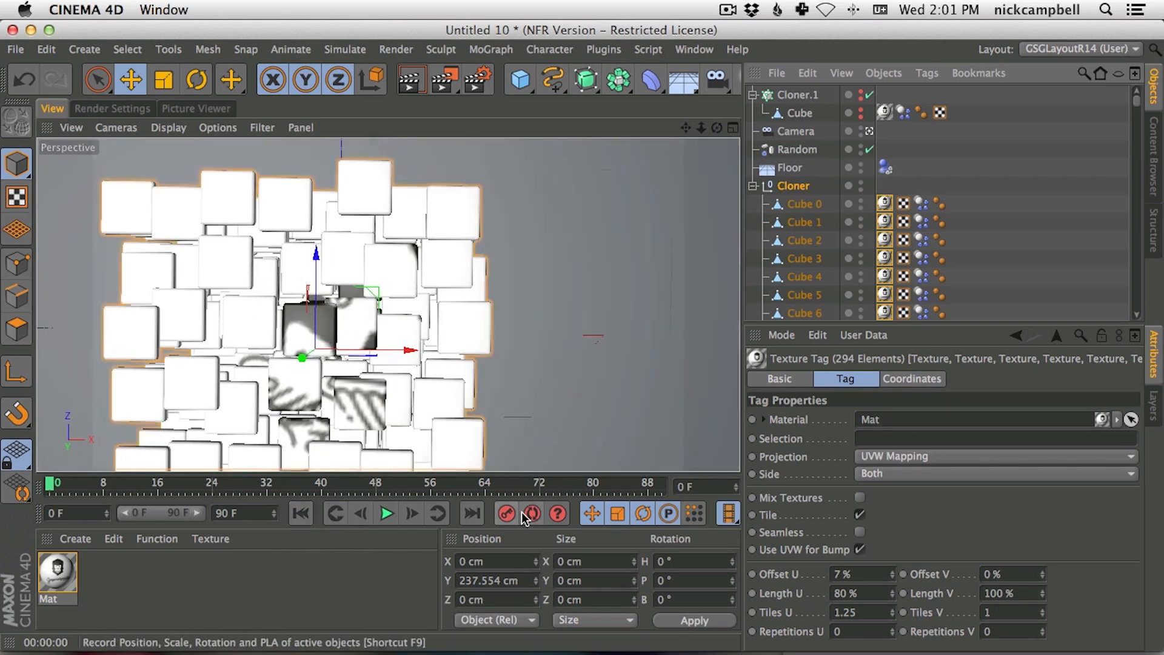
click(386, 513)
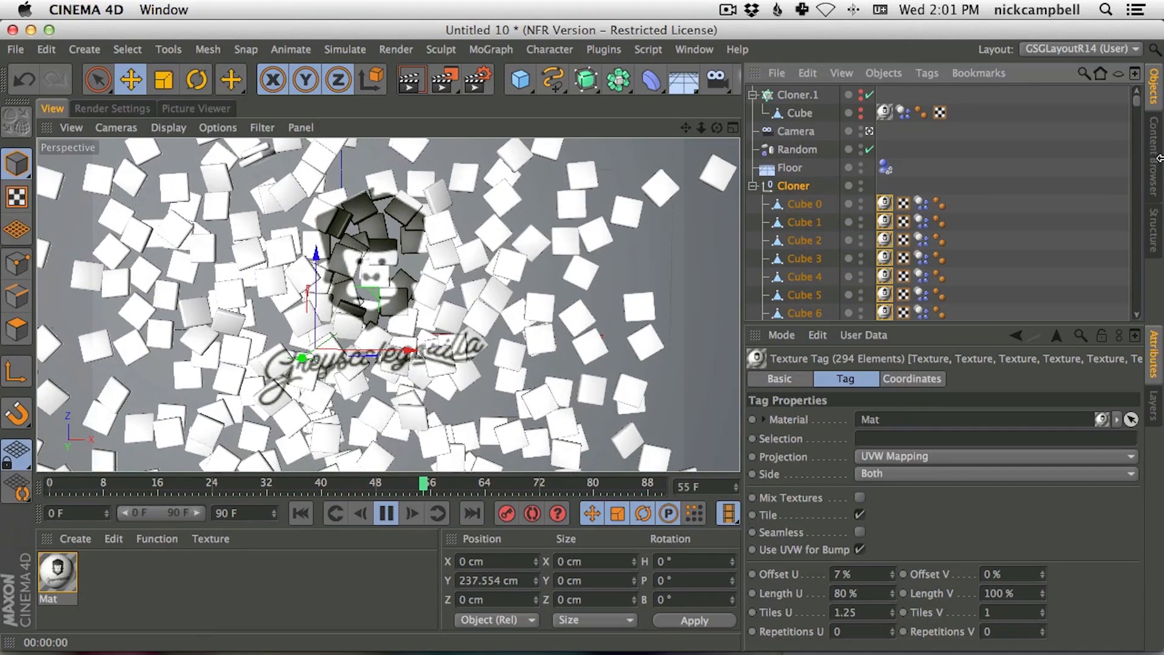
click(387, 514)
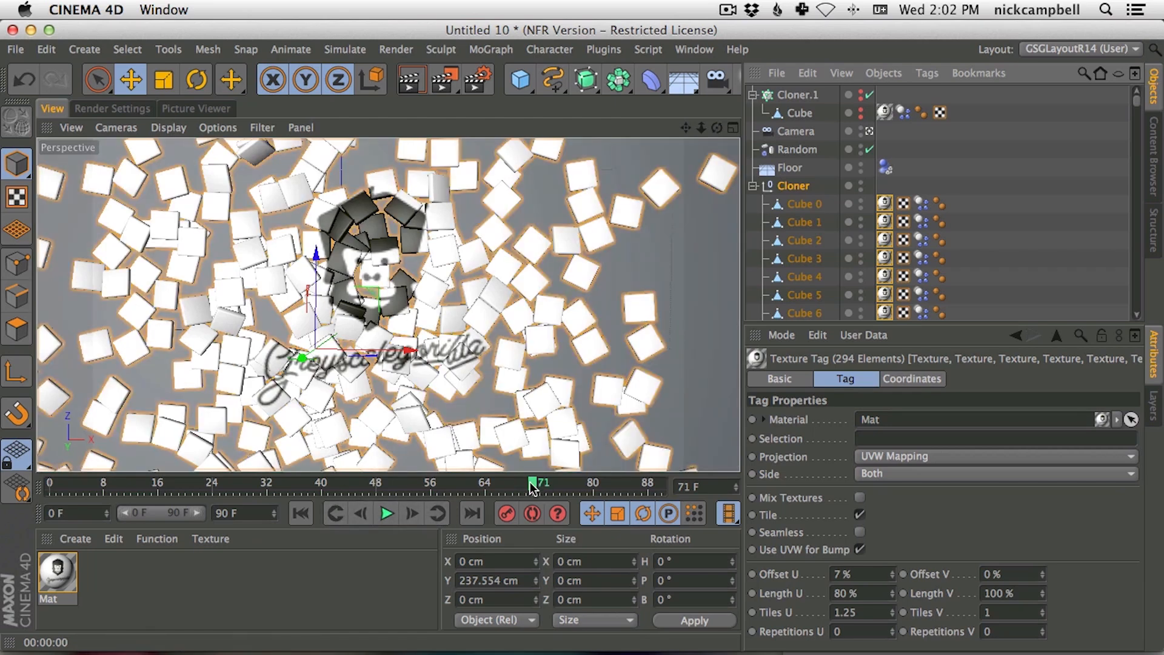
Scrub the timeline back to frame 0 and replay the simulation until frame 78 to examine the logo assembling
drag(531, 488, 663, 488)
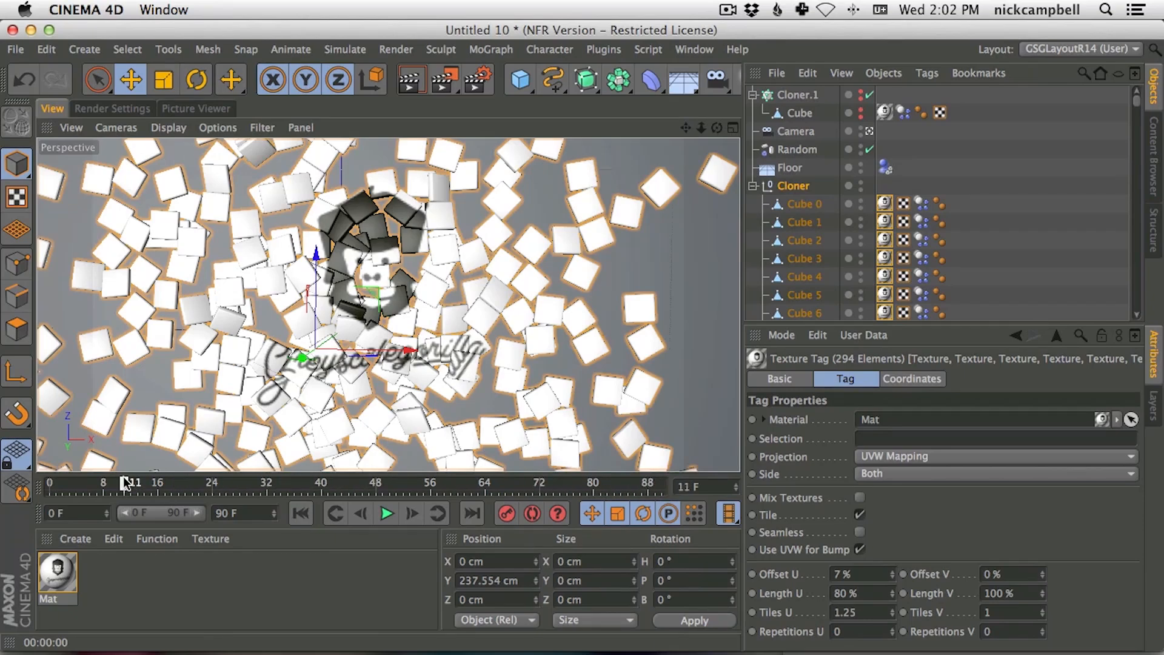
drag(326, 489, 8, 497)
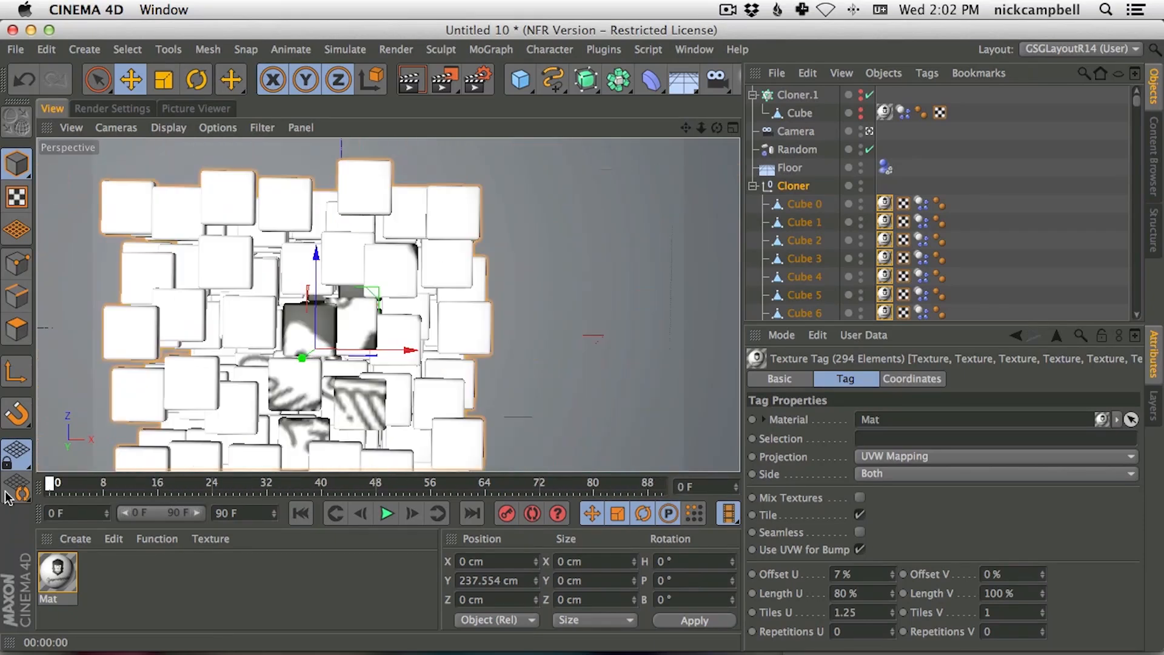
click(386, 513)
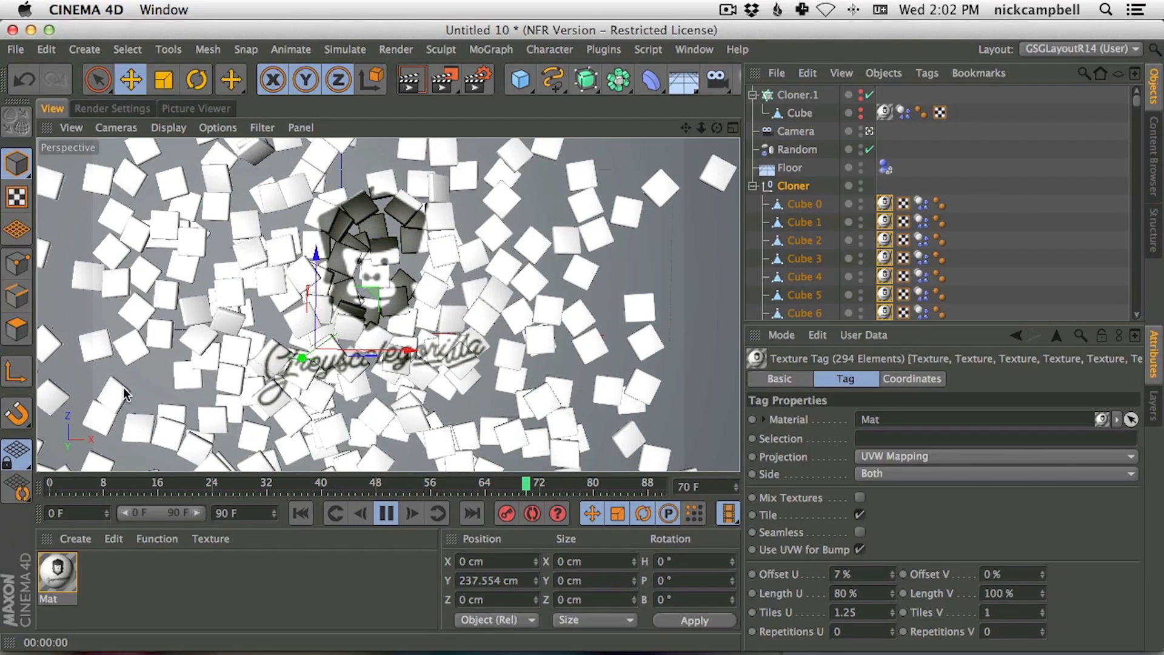
click(387, 513)
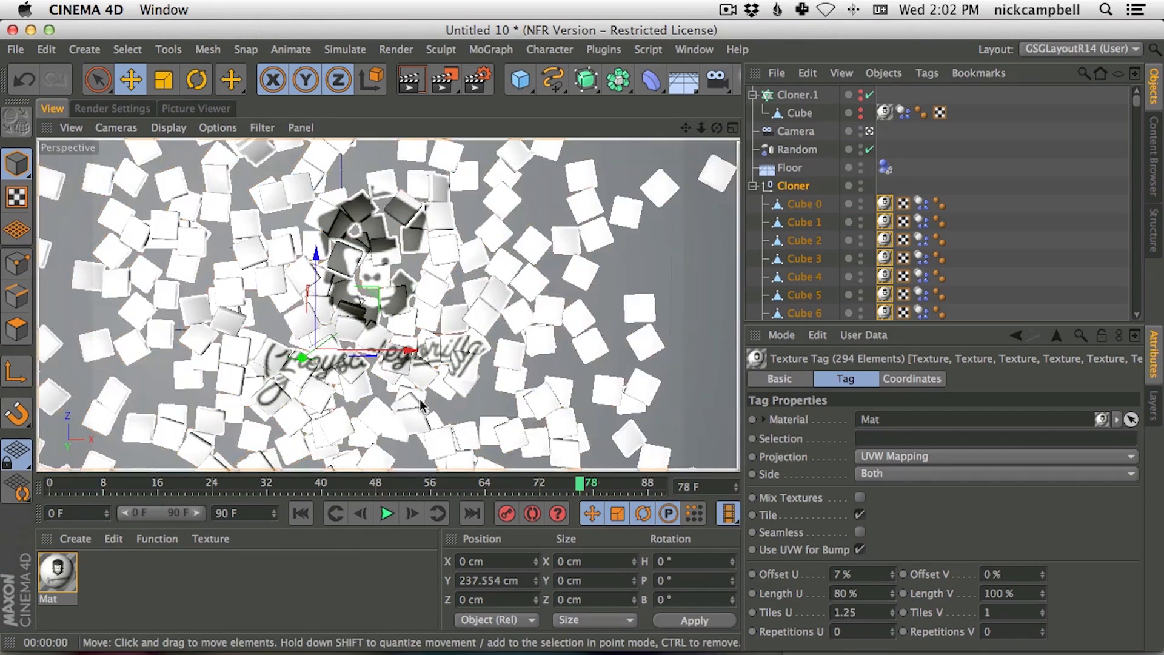
Review the Cloner null's cubes and their UVW tags down to Cube 293, and look over the available tag commands
click(753, 186)
click(788, 186)
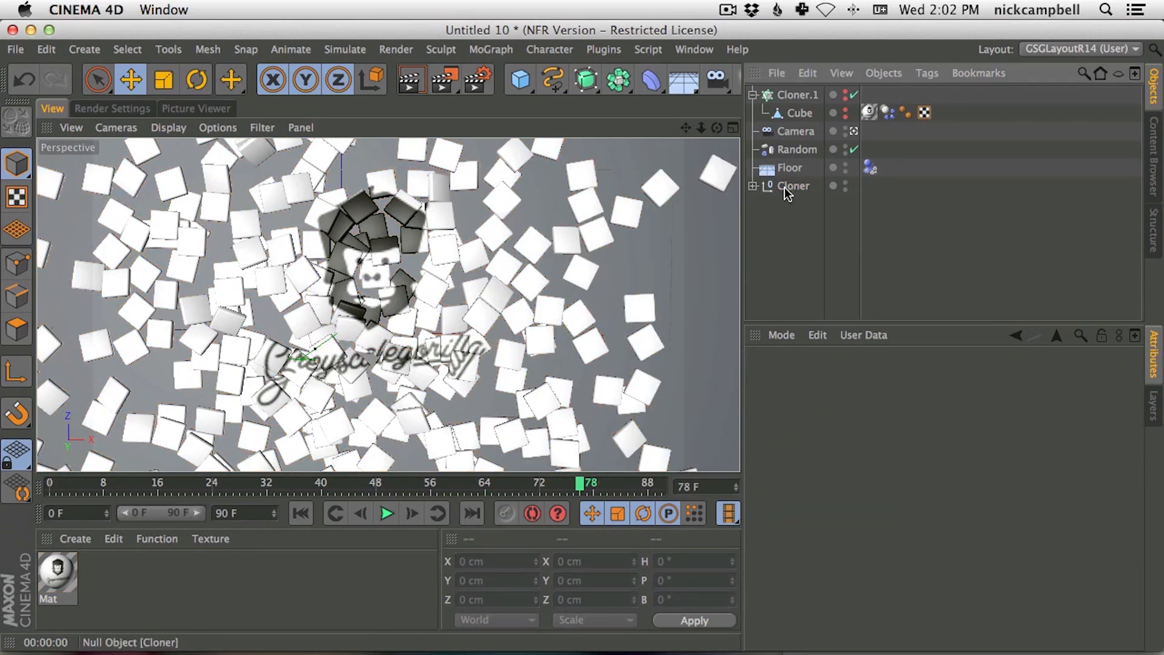
click(753, 186)
click(753, 186)
click(753, 186)
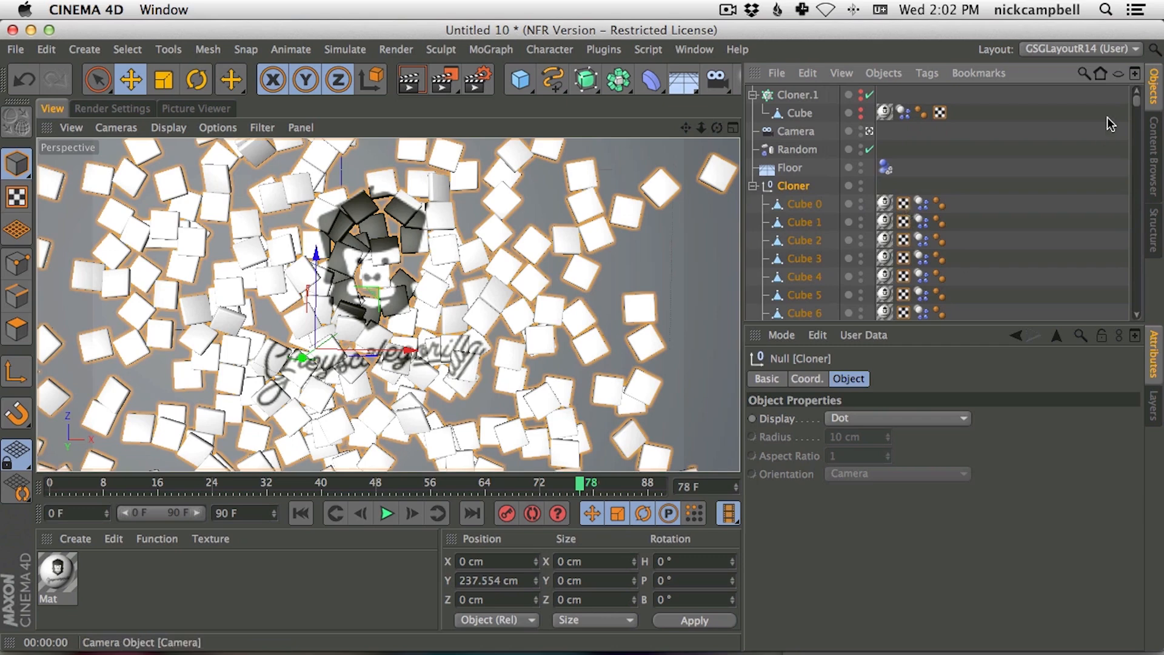
drag(1138, 103, 1137, 312)
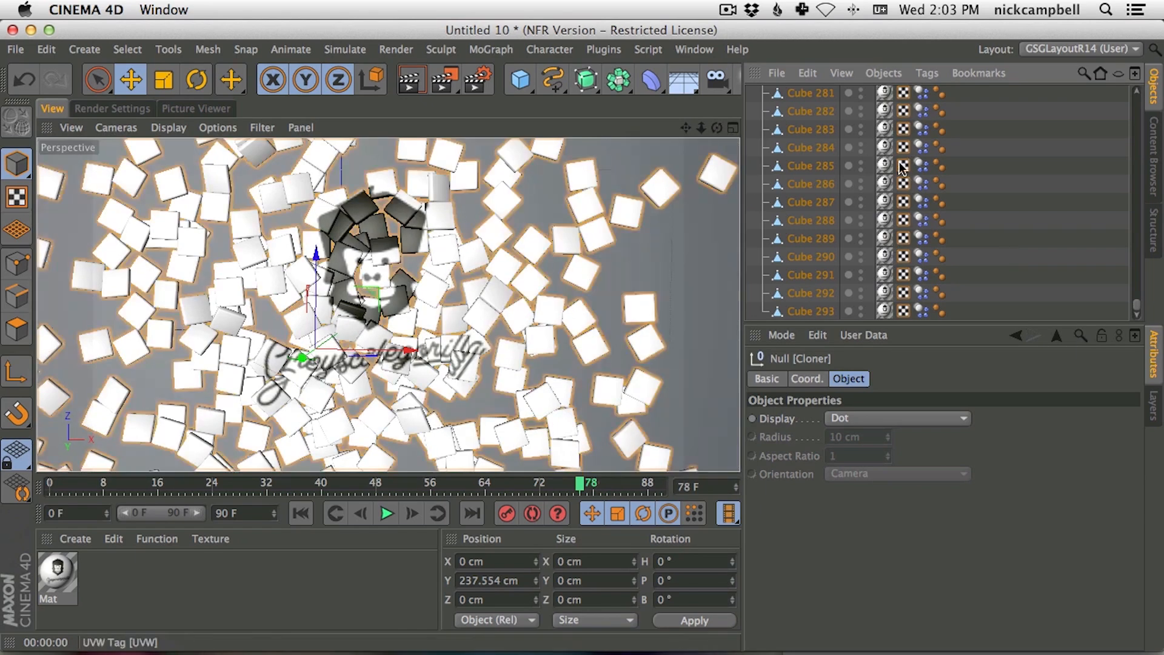
click(927, 73)
mouse_move(991, 238)
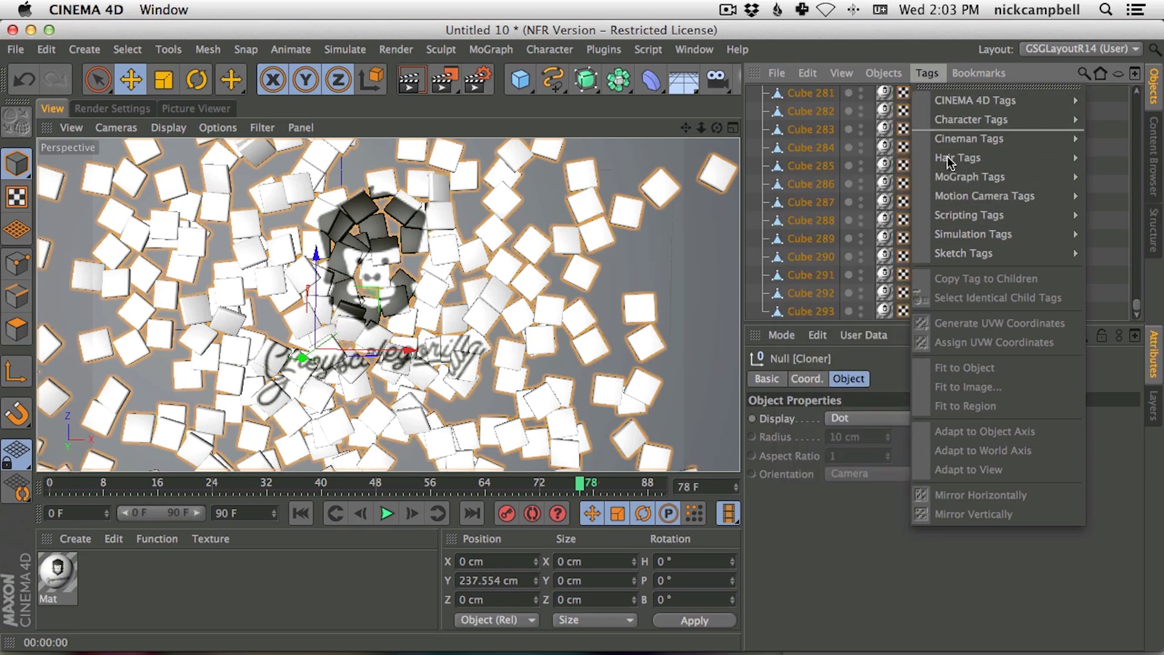
click(970, 321)
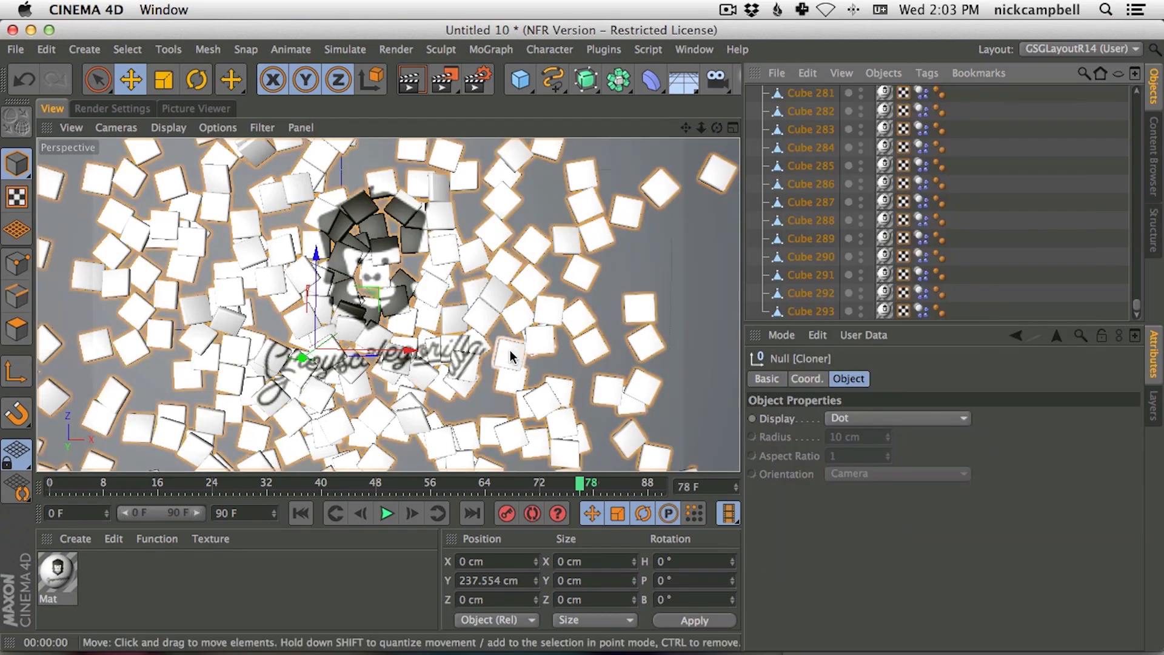
click(687, 262)
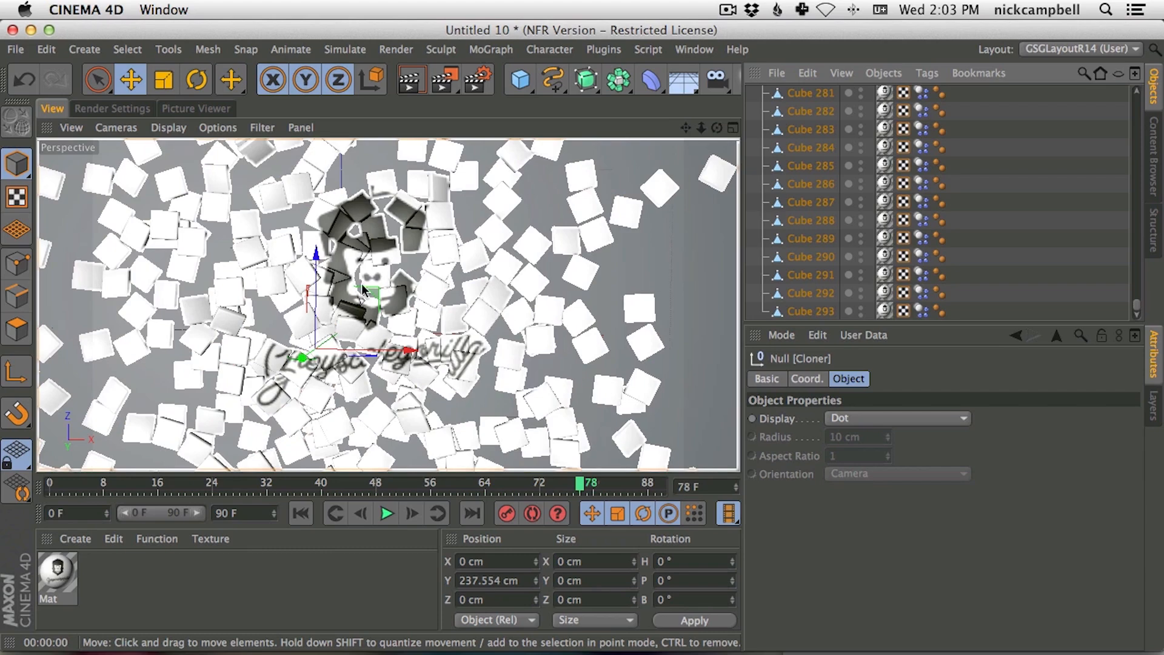
key(ctrl+a)
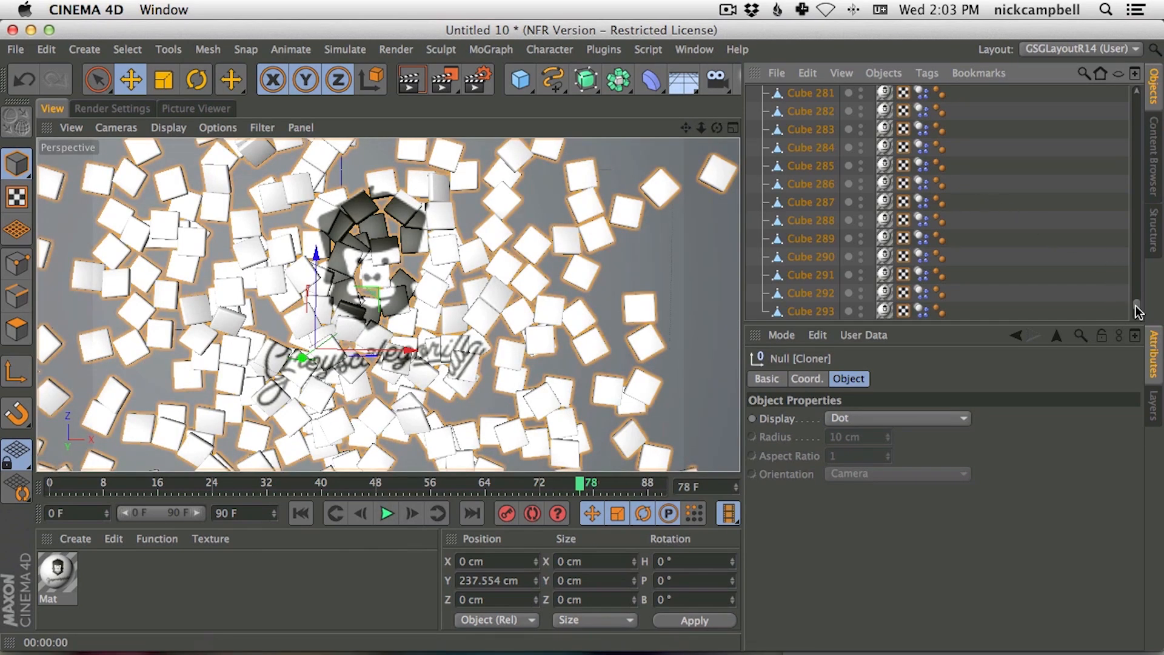
Delete the converted Cloner null below the floor together with all its individual cubes
drag(1137, 306, 1133, 97)
click(753, 185)
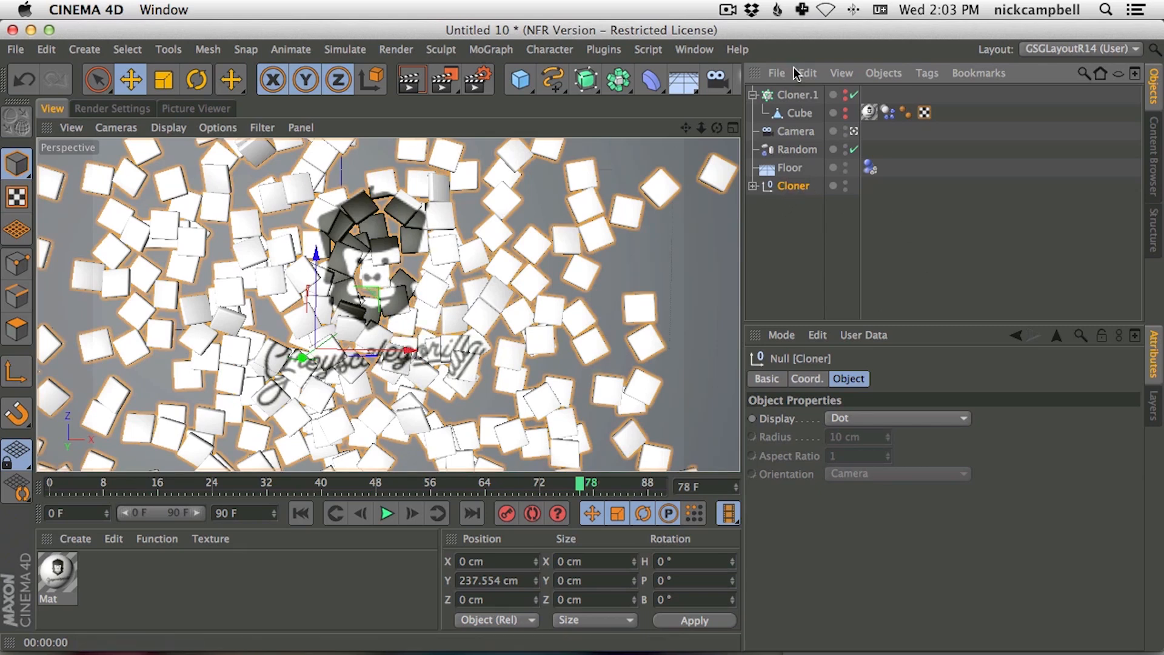
key(Delete)
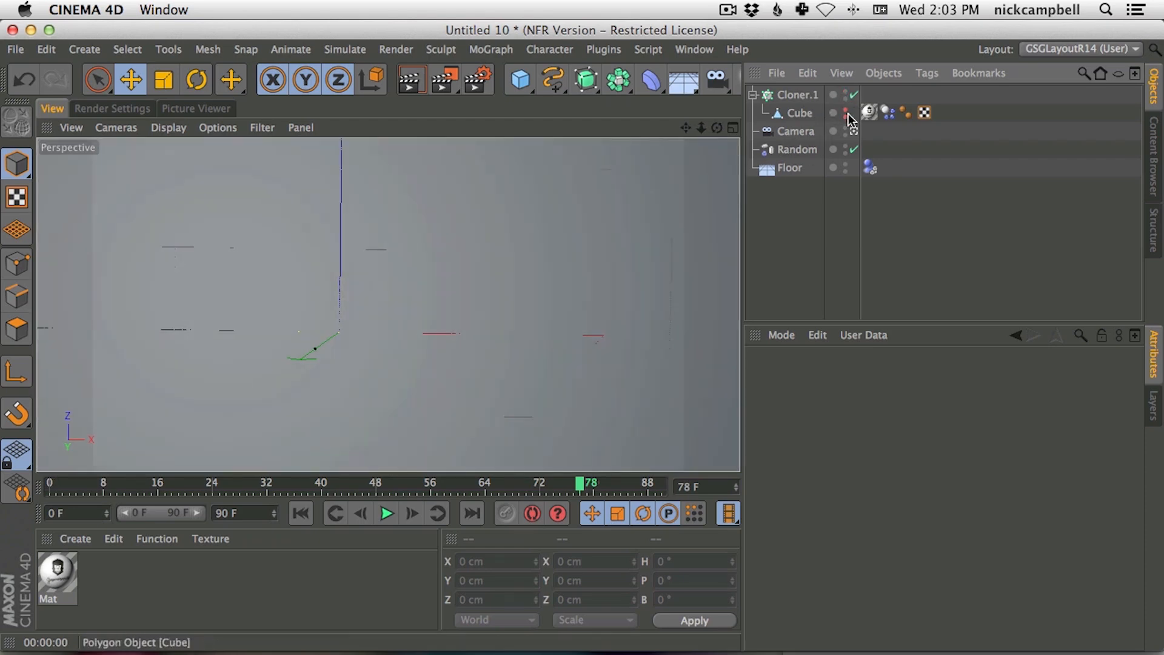
Copy the backup Cloner.1 with its cube, place the copy below the Floor object, and hide the backup in the viewport
click(853, 130)
click(796, 97)
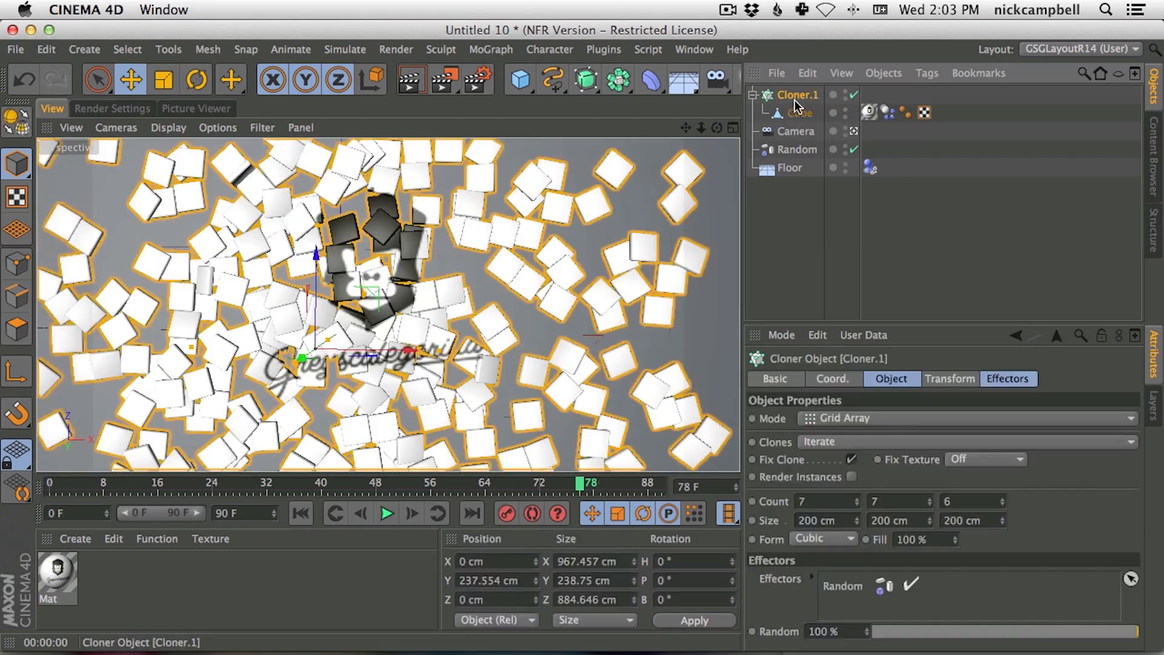
key(super+v)
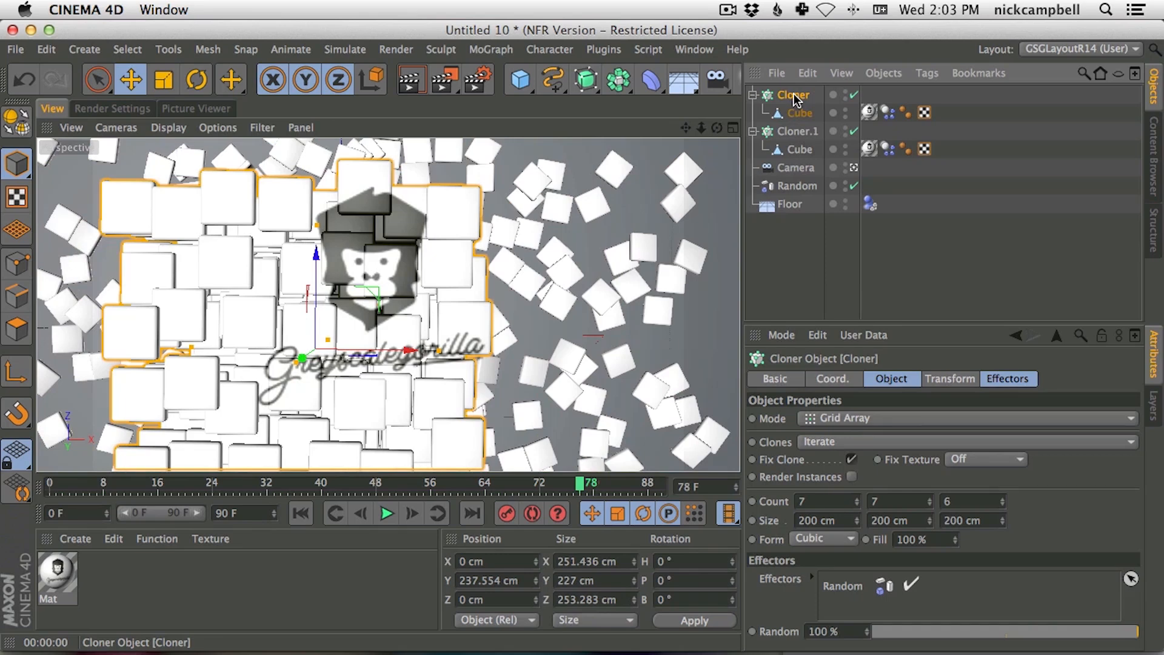
drag(800, 283, 802, 284)
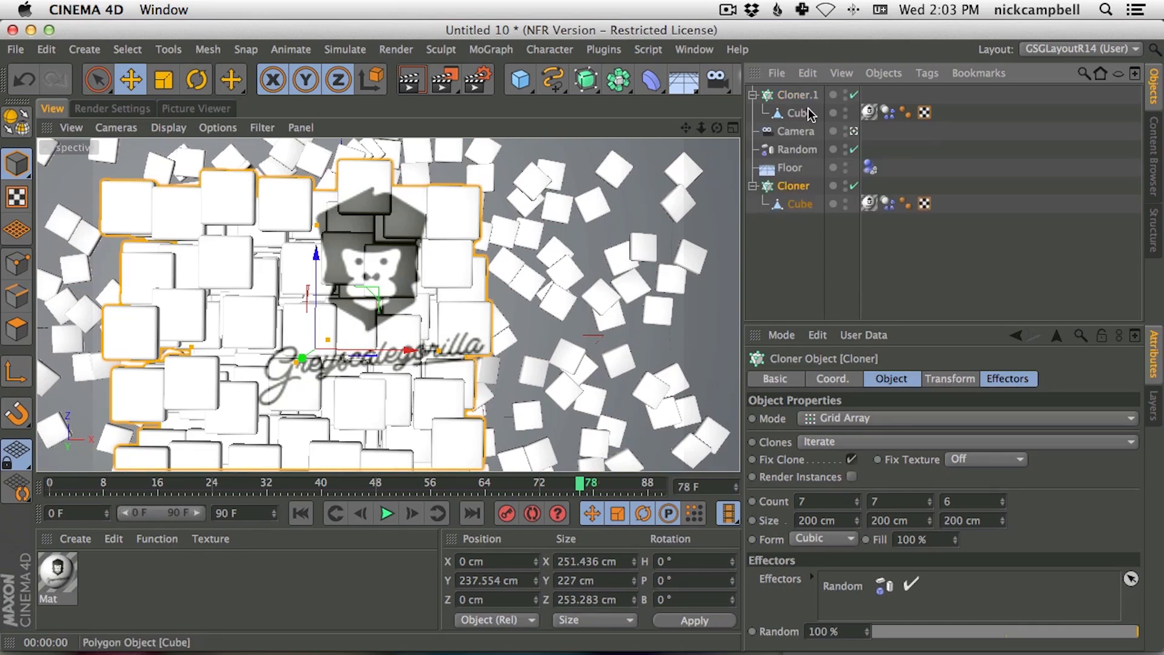
click(846, 94)
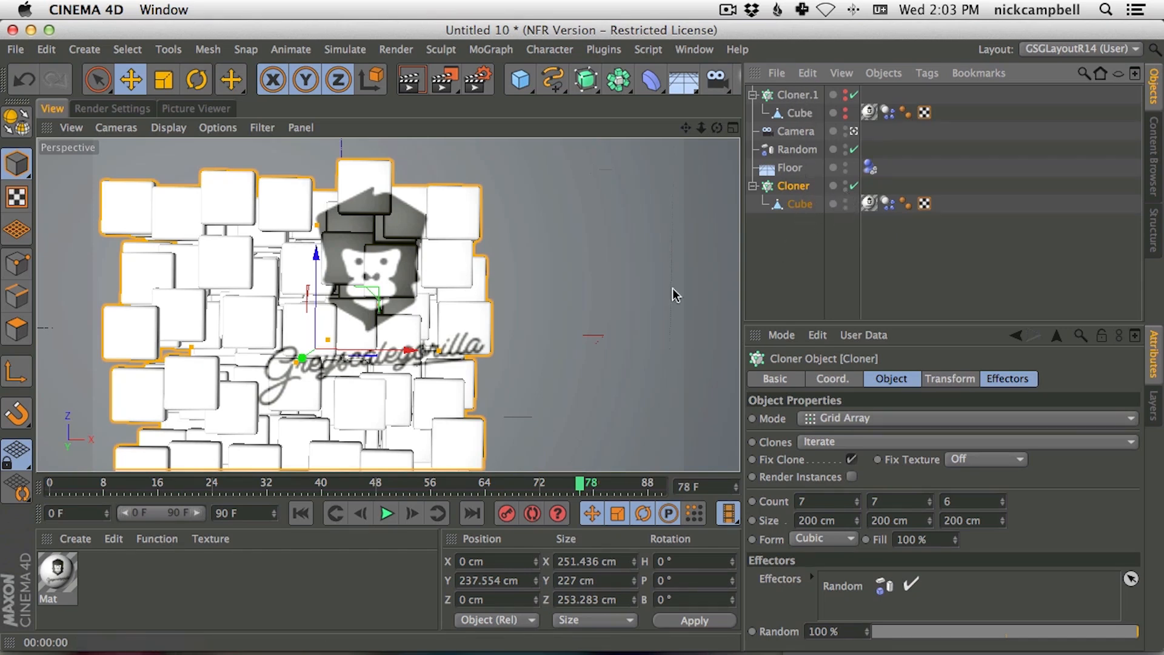
Replay the simulation of the restored cloner from frame 0 and stop it at frame 70
click(300, 512)
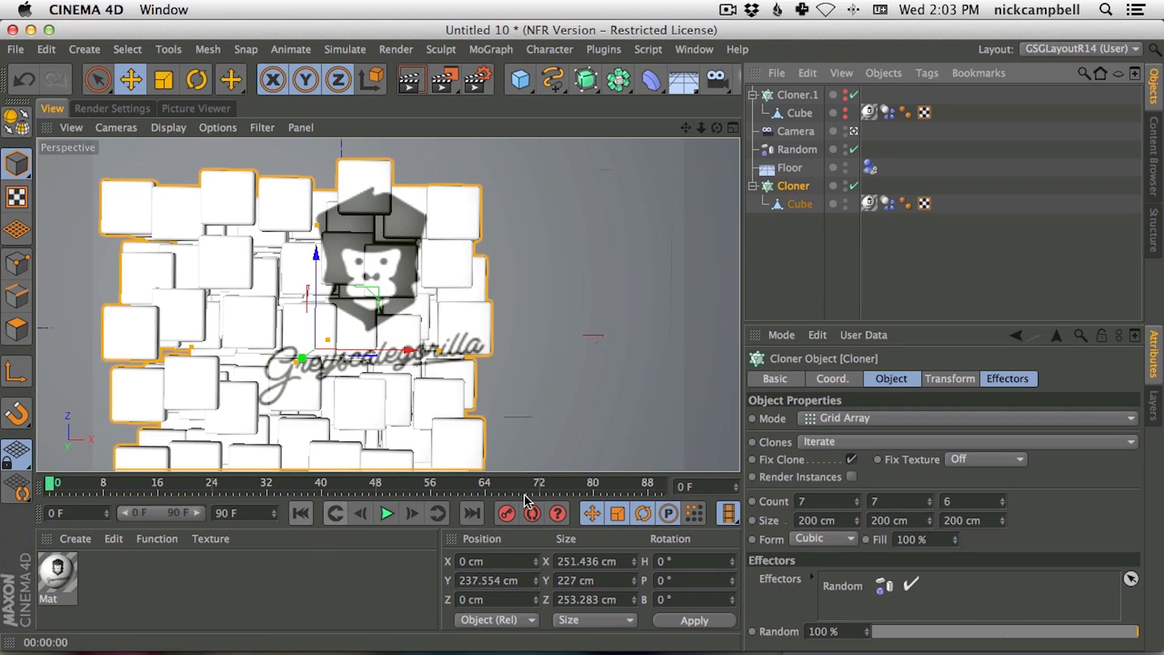
click(386, 514)
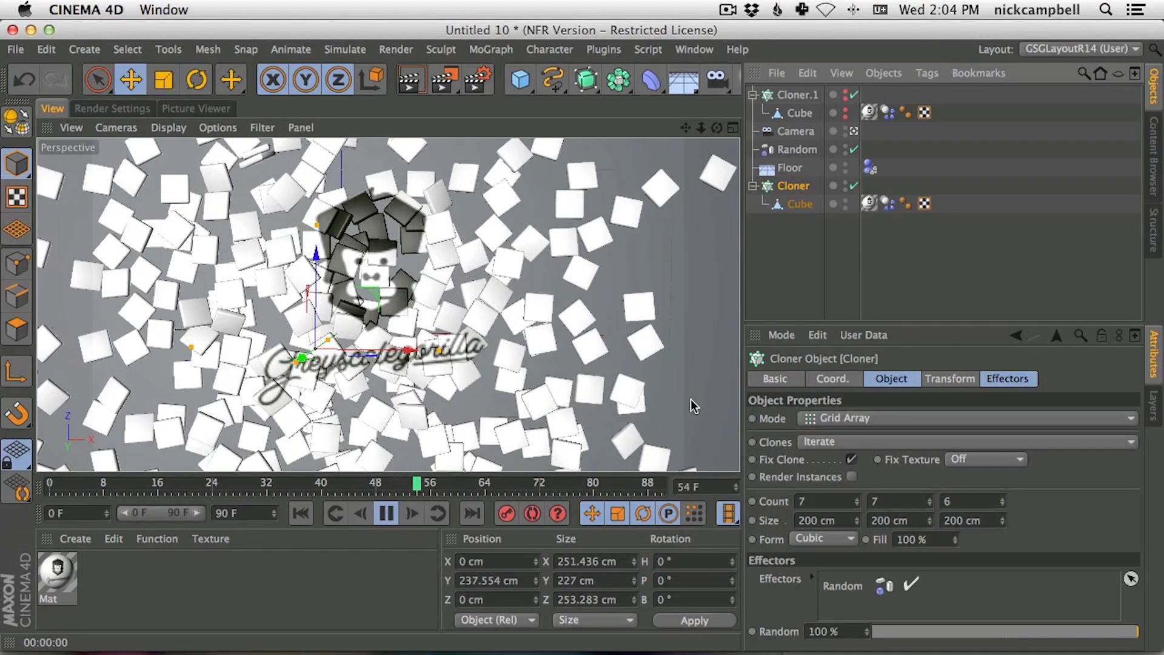
click(388, 514)
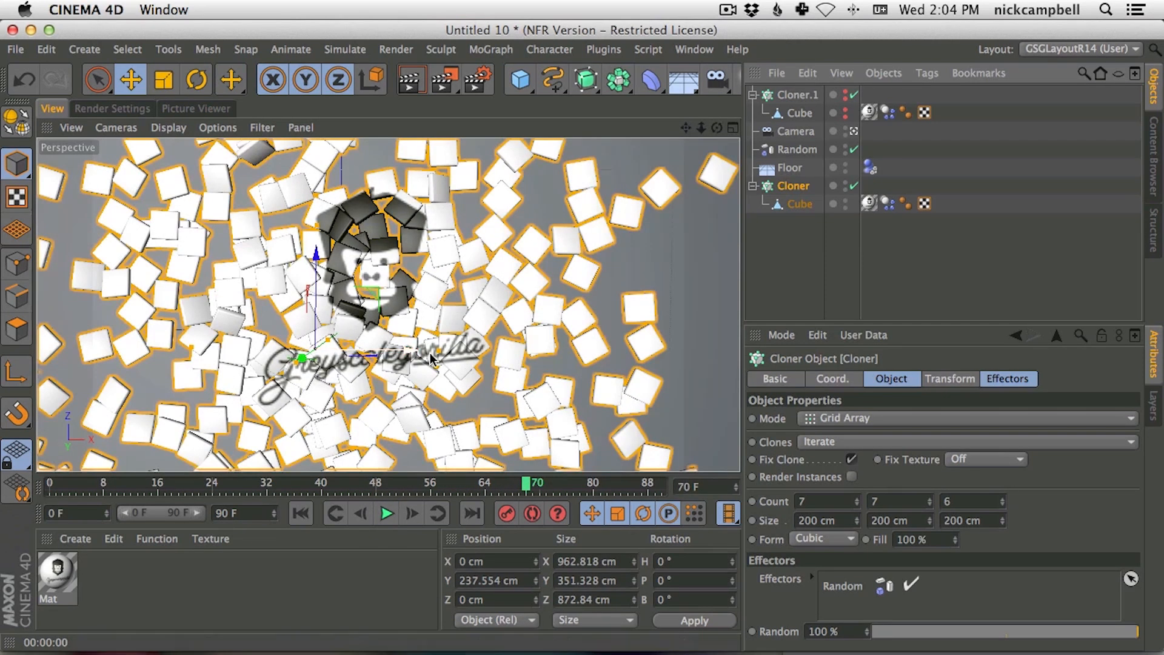
Review the dynamics body tags of the cloned cube and the floor, including the cube's force, mass and collision settings
click(799, 205)
click(798, 192)
click(800, 206)
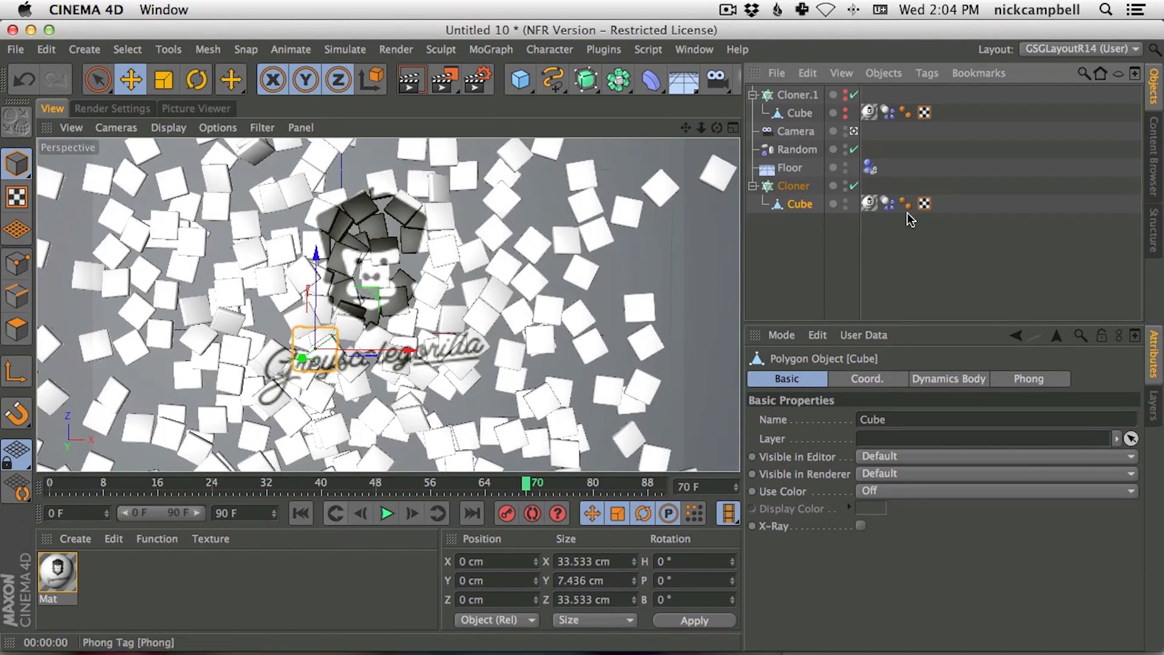
click(886, 202)
click(870, 168)
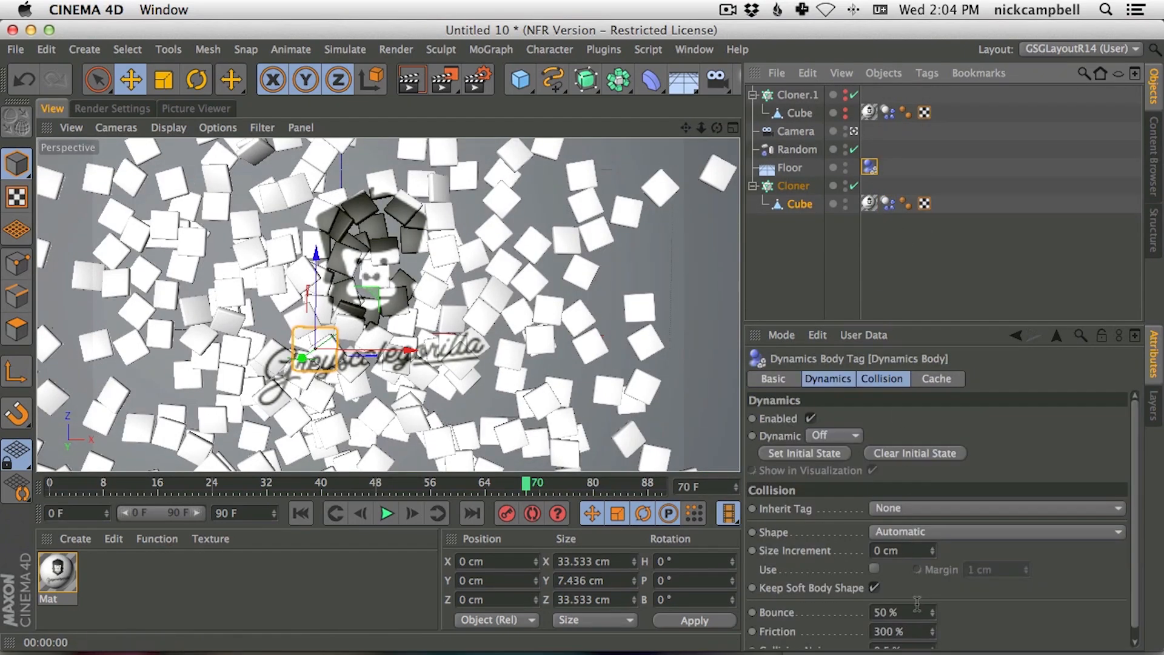
click(886, 203)
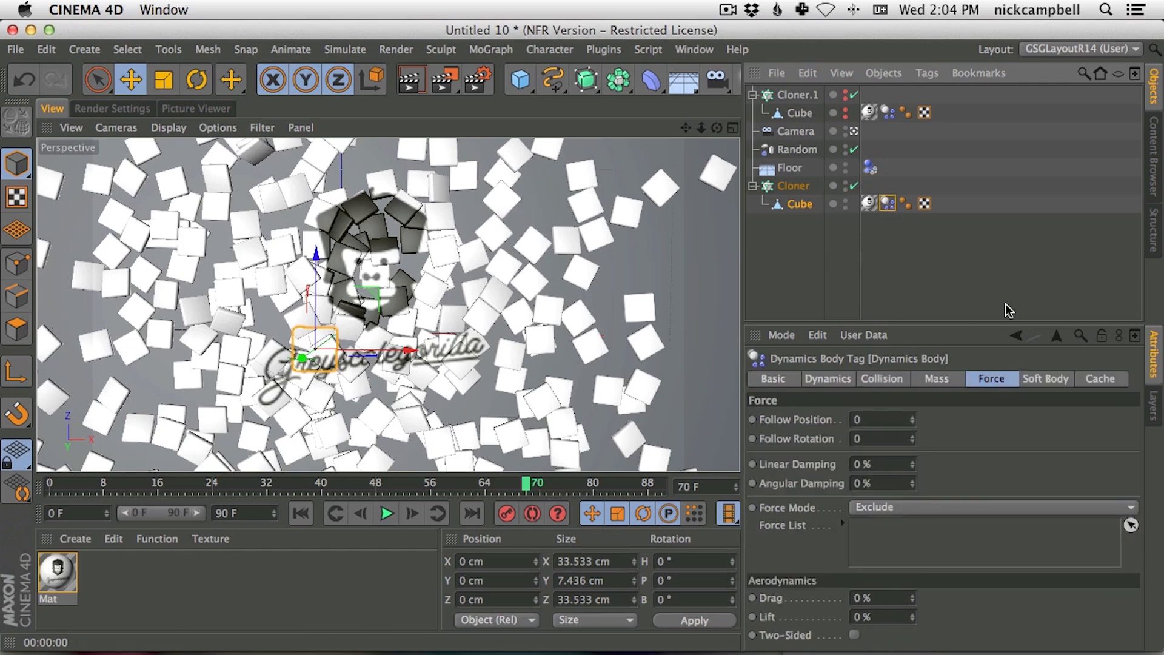
click(929, 380)
click(886, 381)
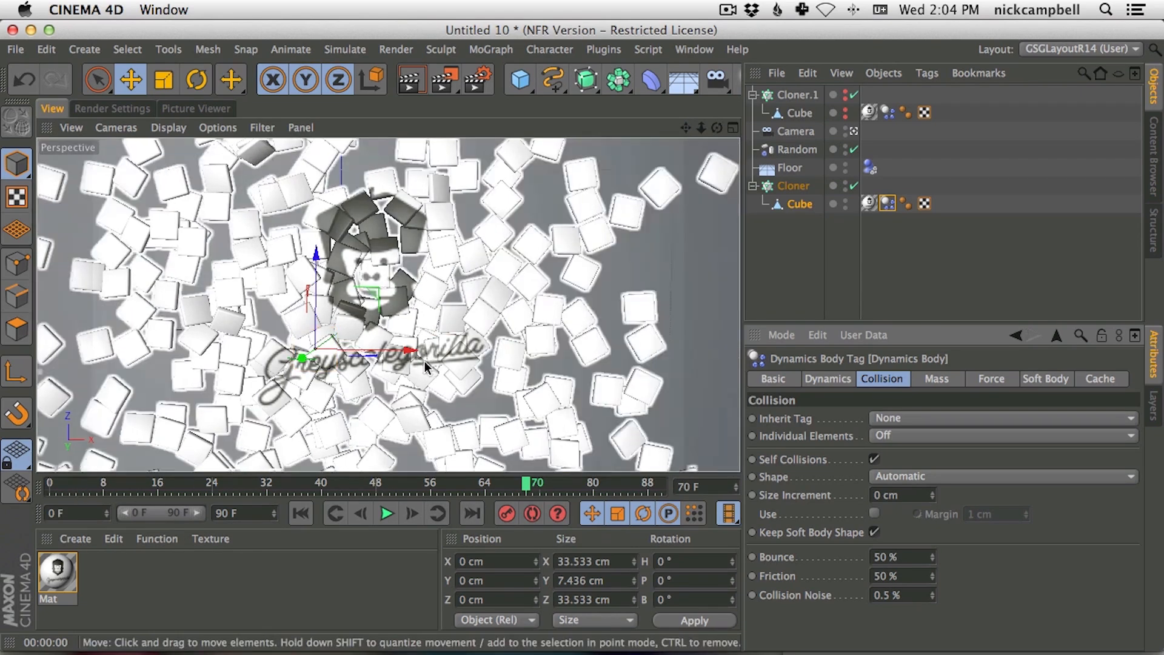
Rewind to frame 0 and reframe the projection camera from above so the logo falls over the whole cube stack
click(303, 513)
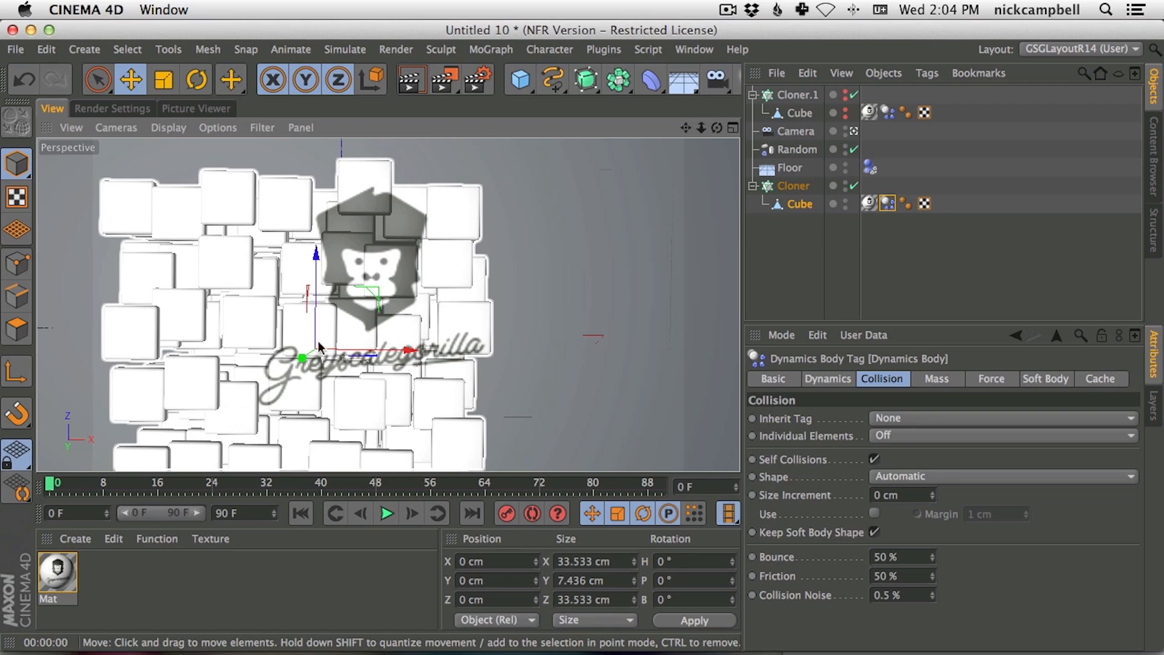
alt+drag(363, 327, 383, 191)
alt+right_drag(383, 187, 233, 267)
alt+drag(382, 291, 384, 355)
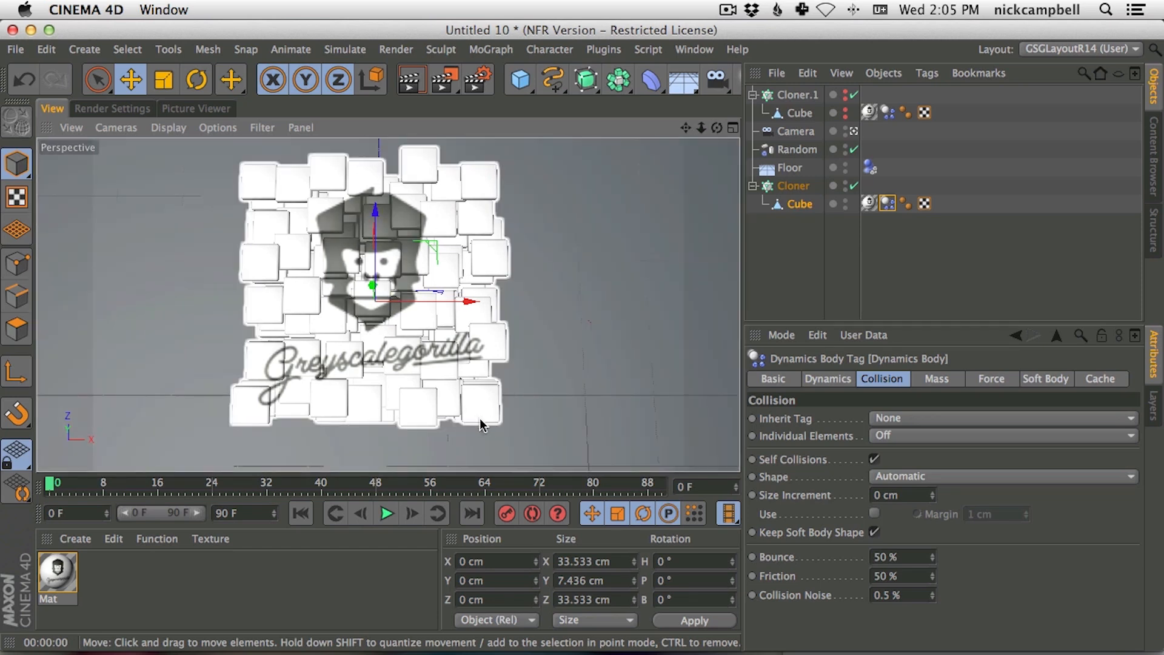
alt+drag(402, 309, 408, 181)
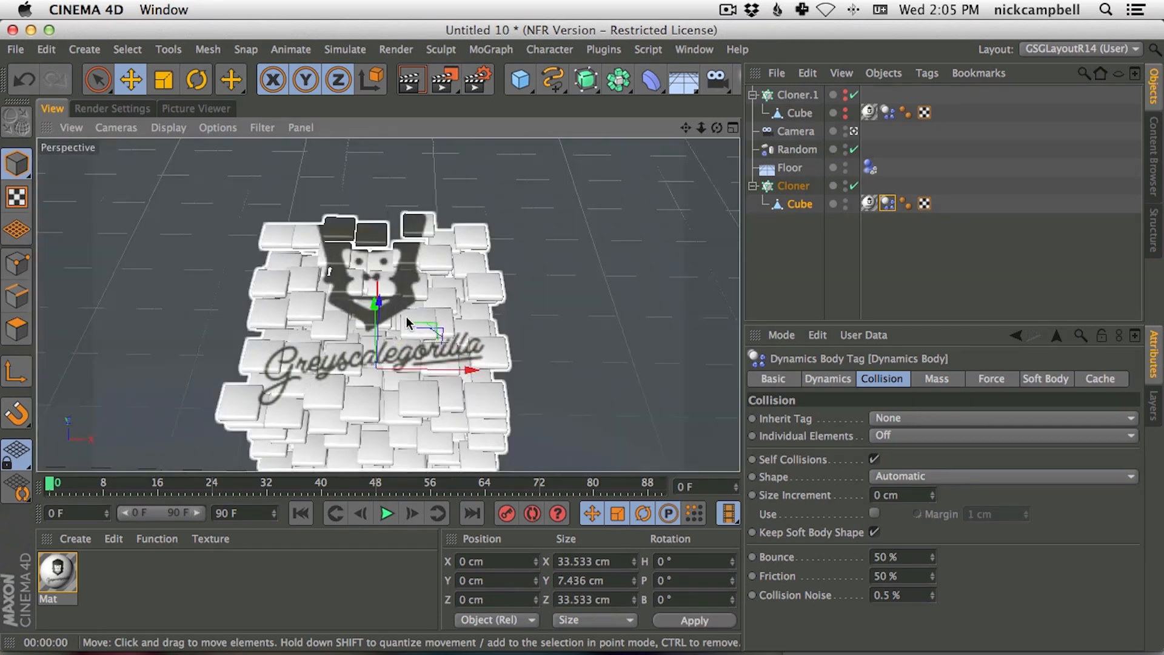
alt+right_drag(407, 320, 393, 376)
alt+drag(394, 375, 395, 481)
alt+right_drag(395, 388, 408, 333)
alt+drag(409, 332, 395, 353)
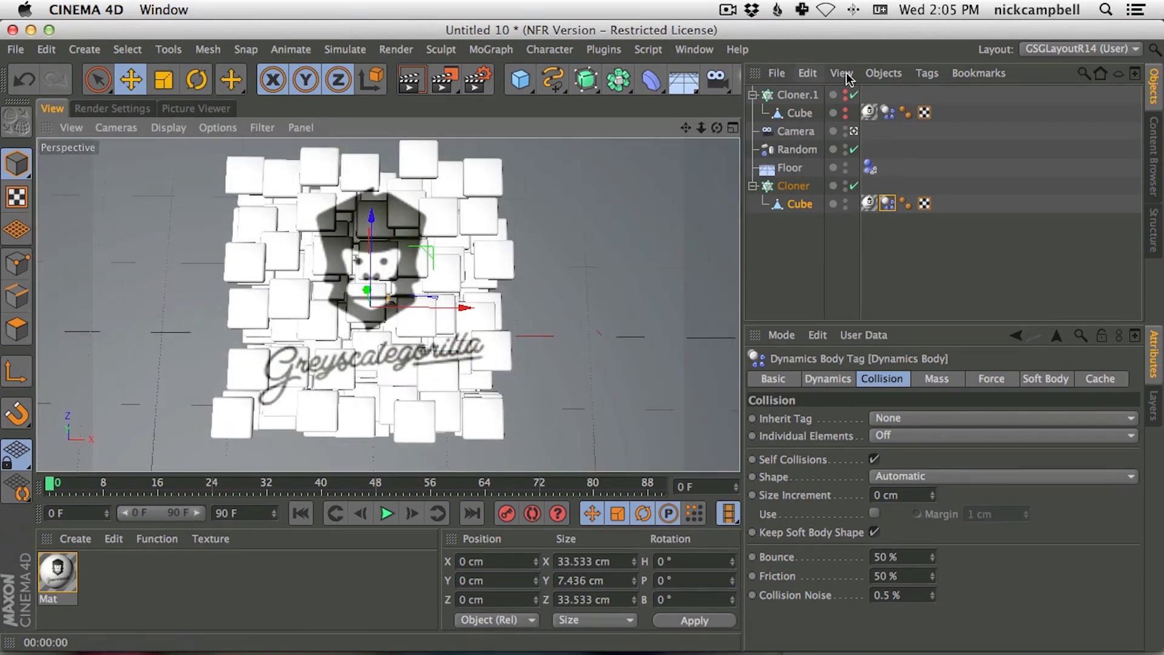
Leave the camera view and watch the simulation from an angled free view, stopping at frame 41
alt+right_drag(561, 243, 455, 387)
alt+drag(456, 388, 464, 236)
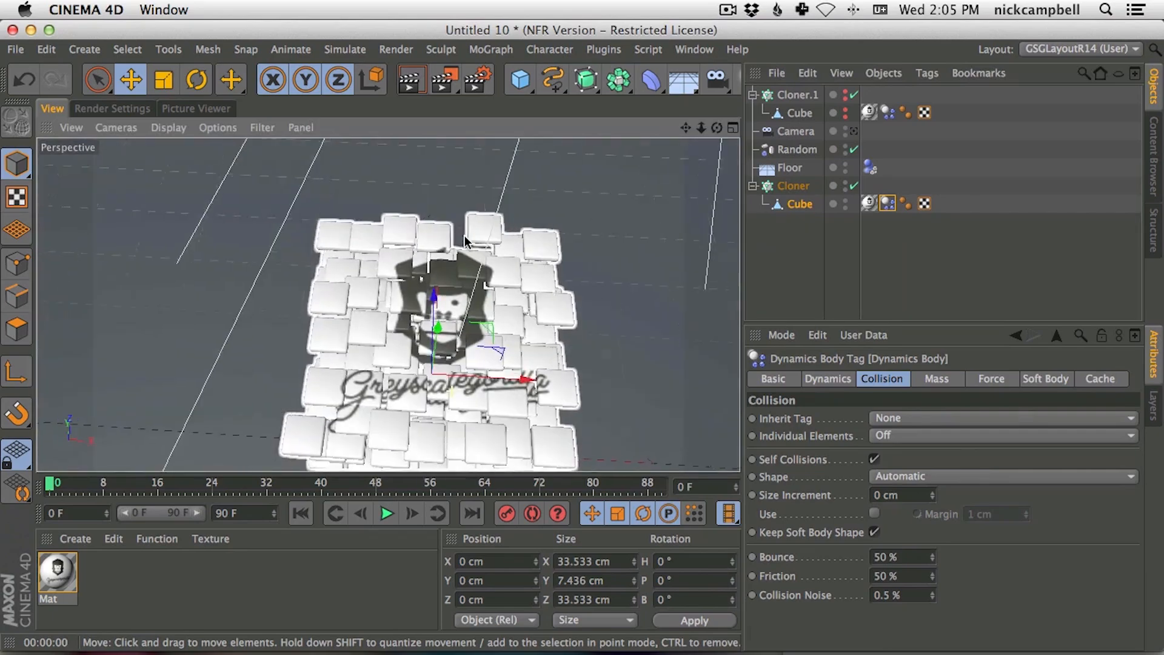
alt+right_drag(454, 364, 450, 378)
alt+middle_drag(460, 388, 427, 275)
alt+right_drag(426, 275, 505, 261)
alt+drag(504, 267, 519, 215)
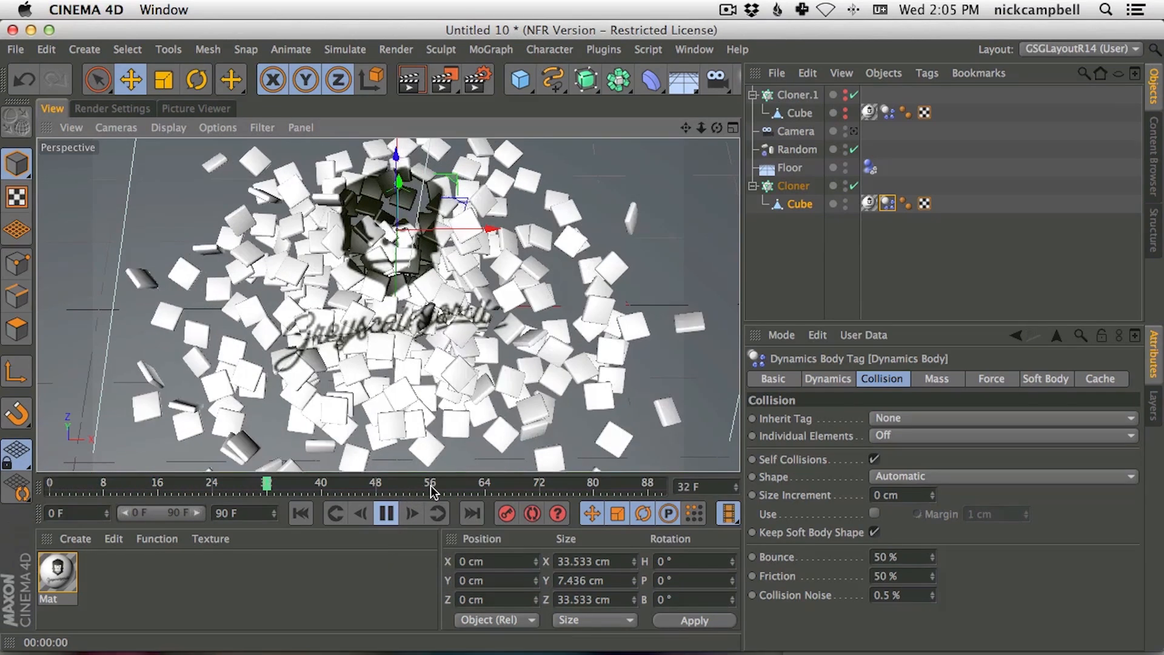
click(386, 514)
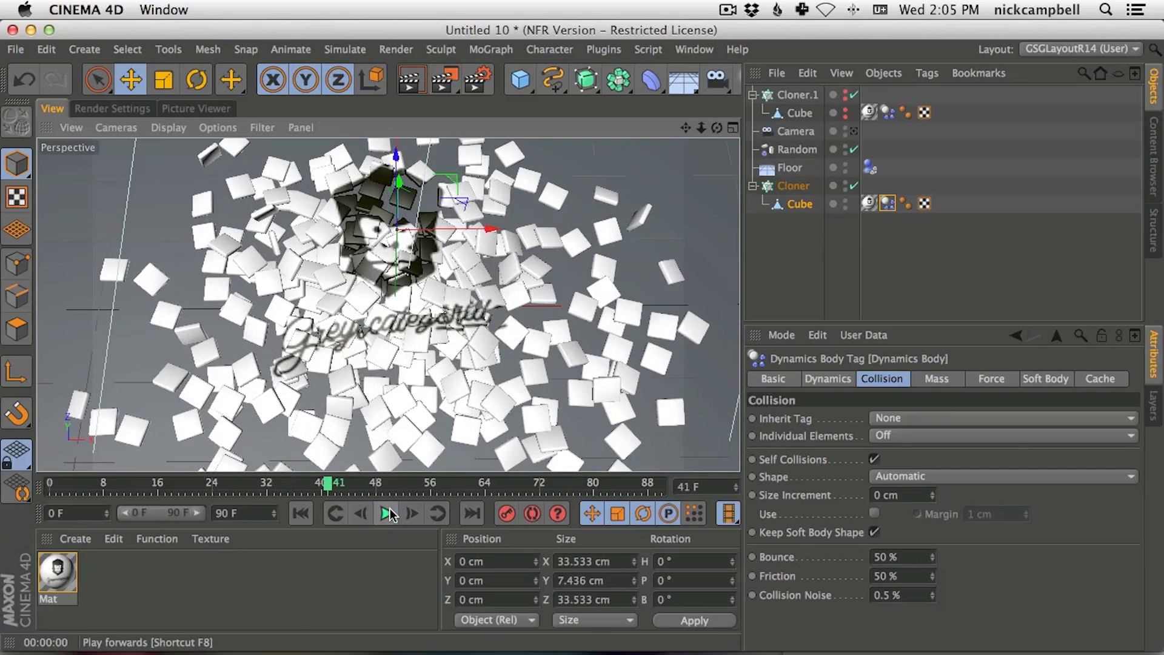
At frame 0, lower the Cloner to about 169.9 cm in Y and set its grid size to 211 × 247 × 211 cm
click(298, 516)
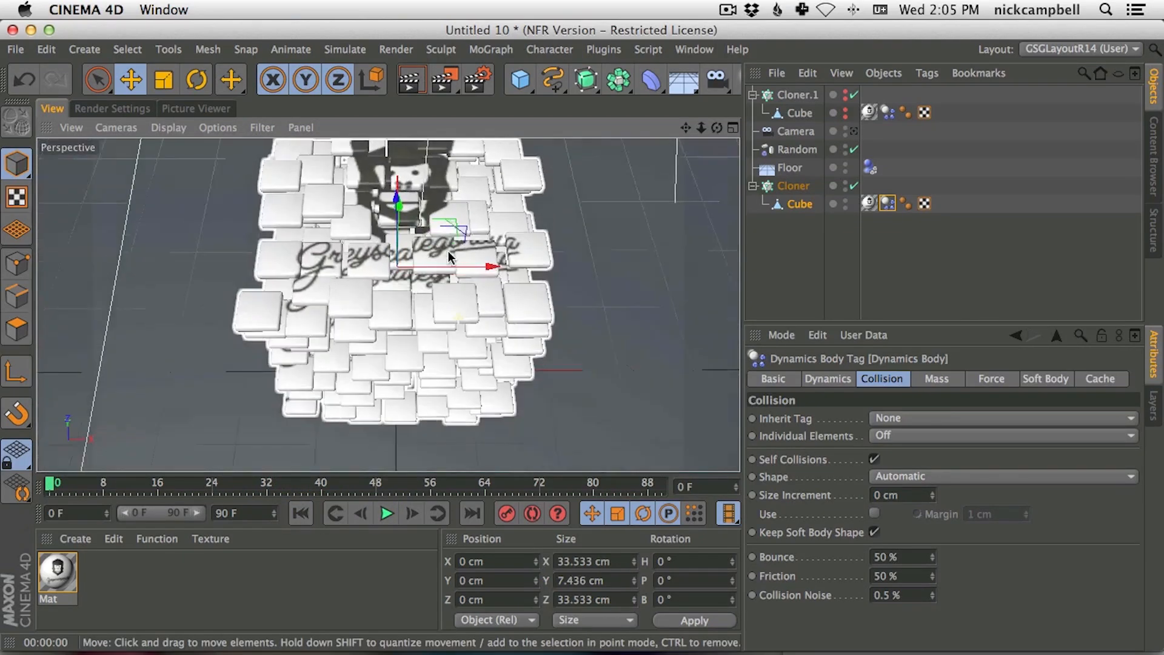
alt+right_drag(439, 322, 413, 340)
alt+drag(413, 340, 434, 162)
drag(414, 249, 417, 298)
click(791, 184)
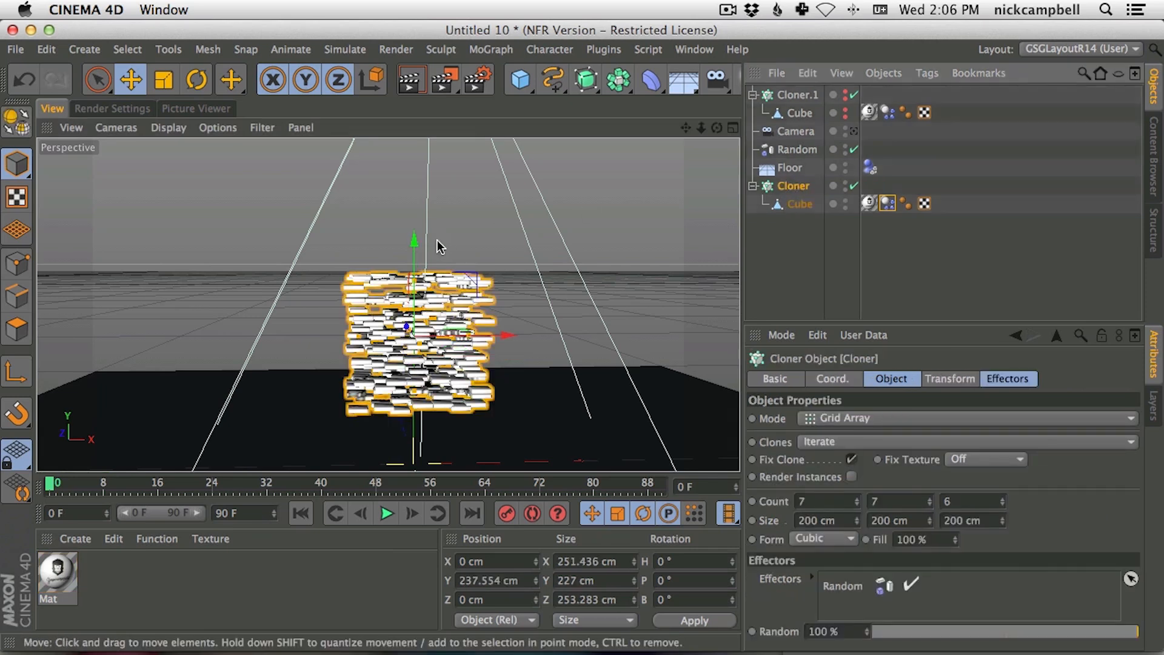
drag(417, 281, 417, 319)
alt+right_drag(448, 346, 412, 425)
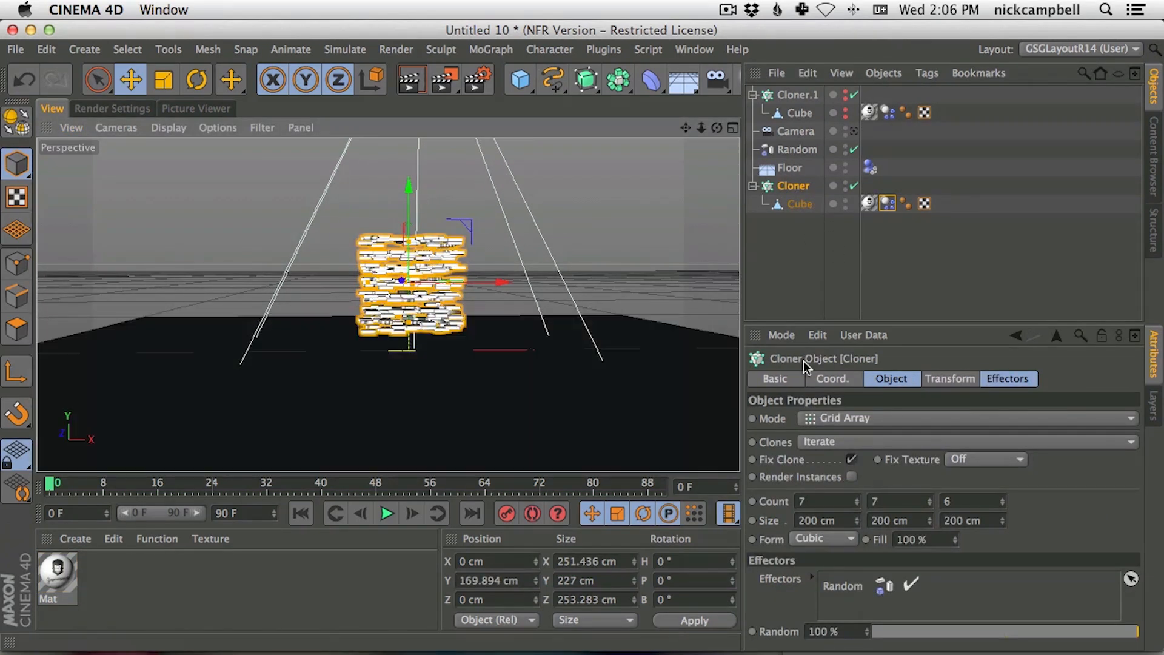
mouse_move(933, 525)
mouse_down()
mouse_move(932, 474)
mouse_move(937, 502)
mouse_move(940, 482)
mouse_up()
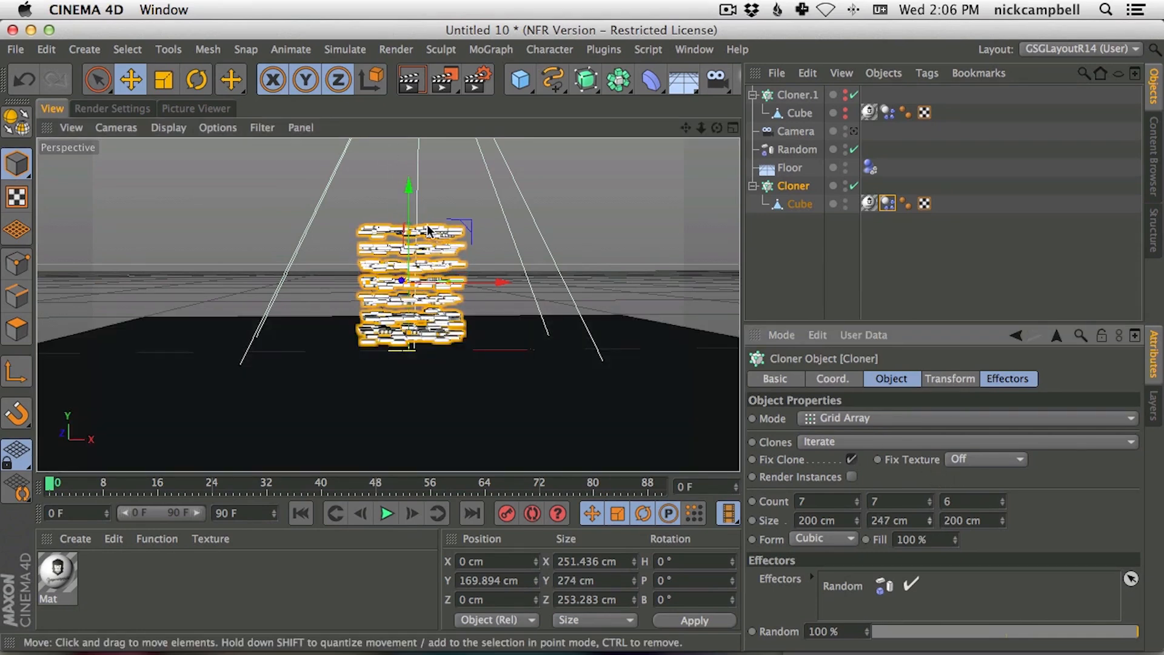
drag(857, 520, 858, 509)
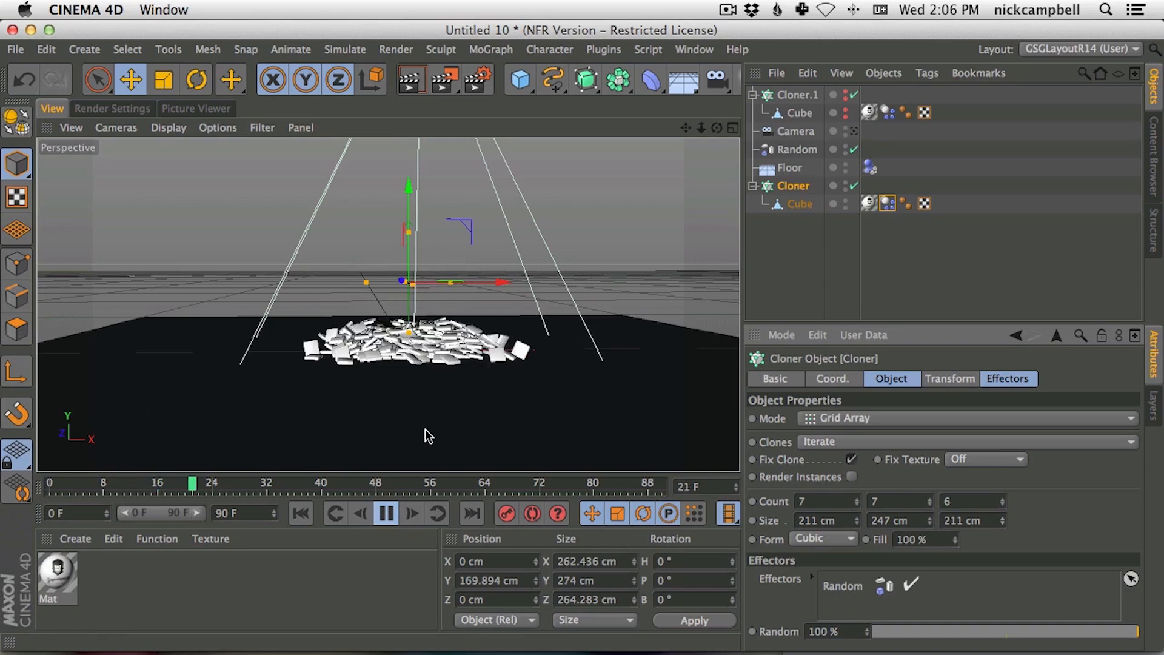
Watch the cubes of the adjusted cloner fall from a high viewpoint, stopping the simulation at frame 53
alt+drag(425, 346, 411, 557)
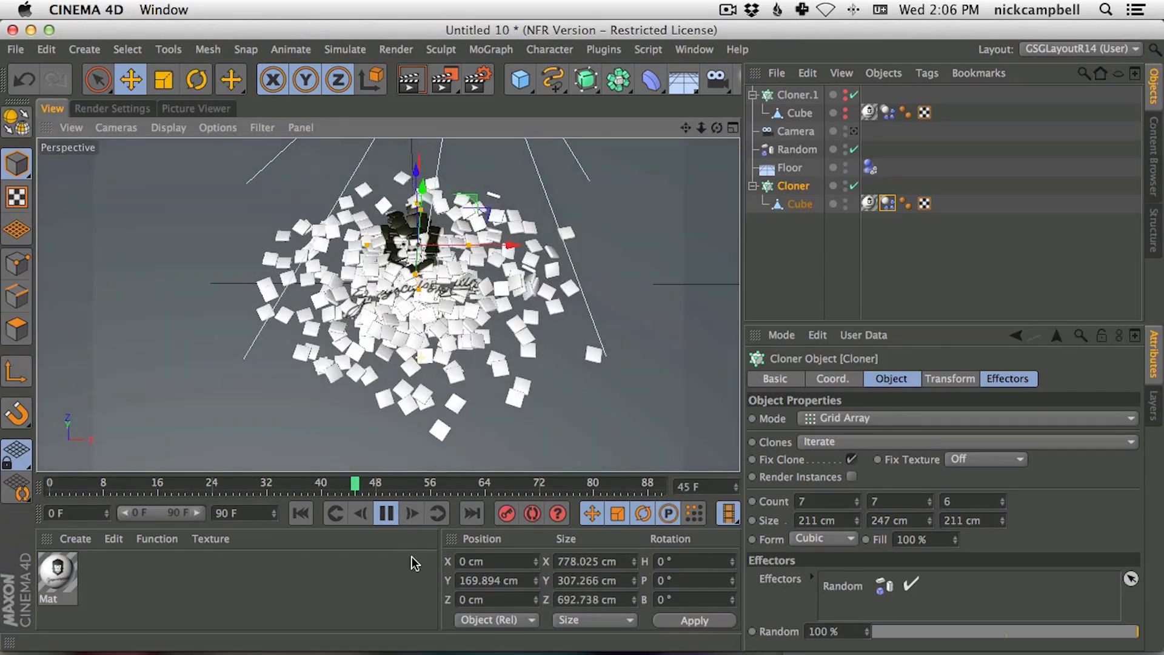
click(390, 514)
alt+drag(427, 275, 416, 369)
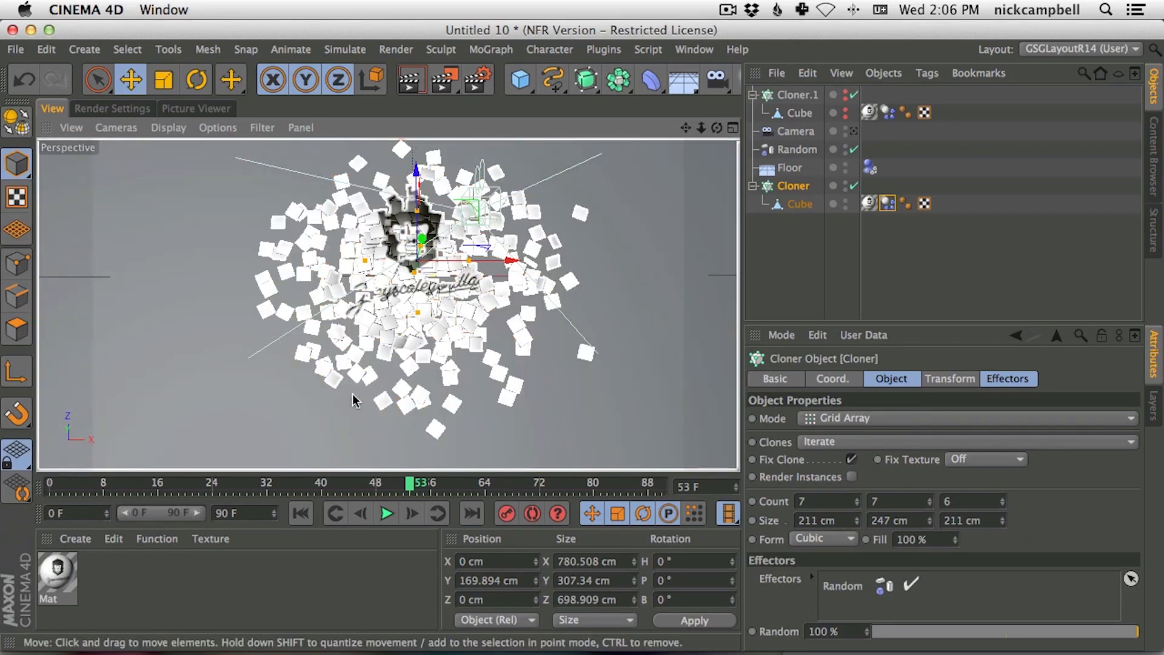
scroll(397, 205, up, 5)
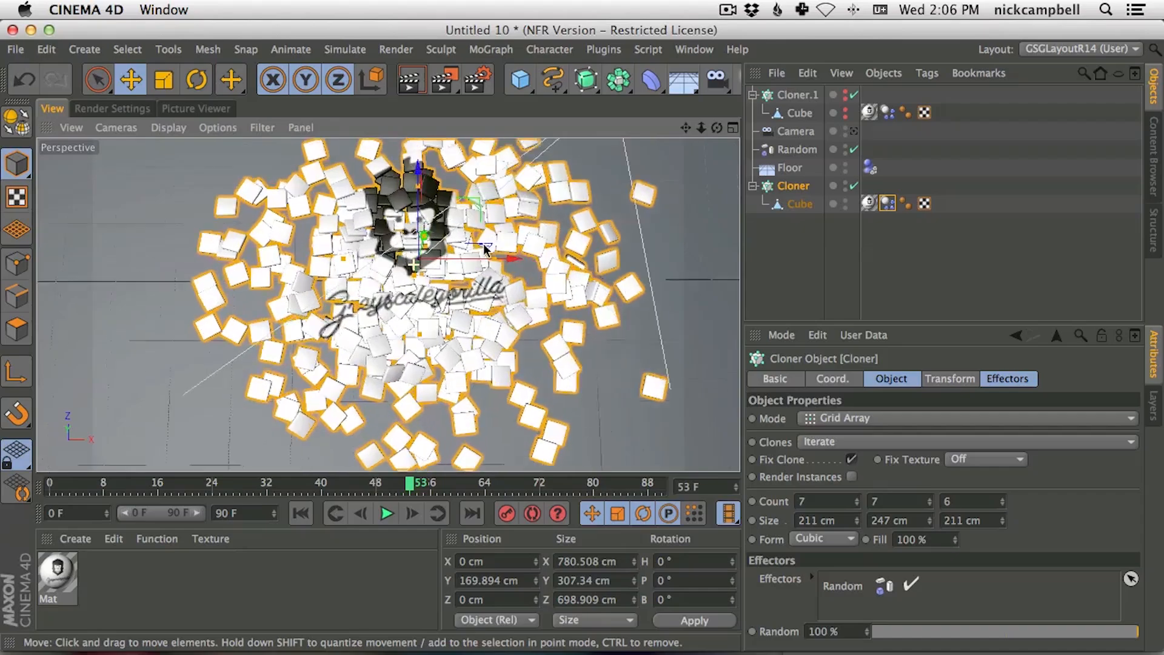
Look through the projection camera again and reframe it closer so the logo lands on the fallen cubes at frame 53
click(852, 130)
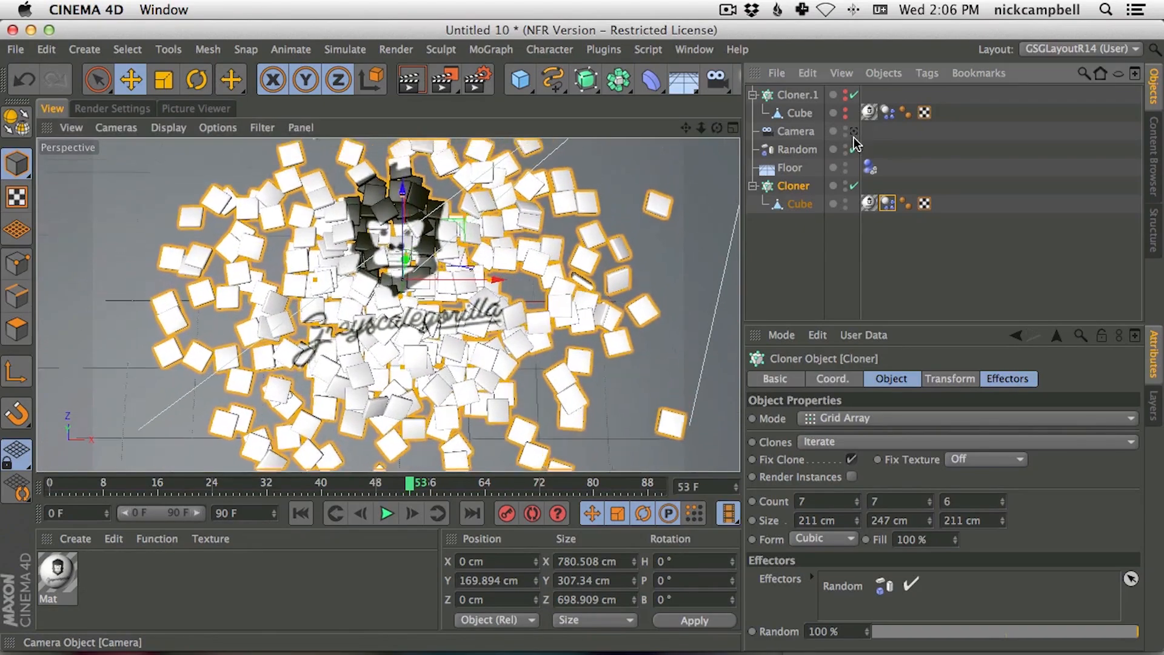
scroll(428, 285, up, 2)
alt+middle_drag(397, 285, 394, 208)
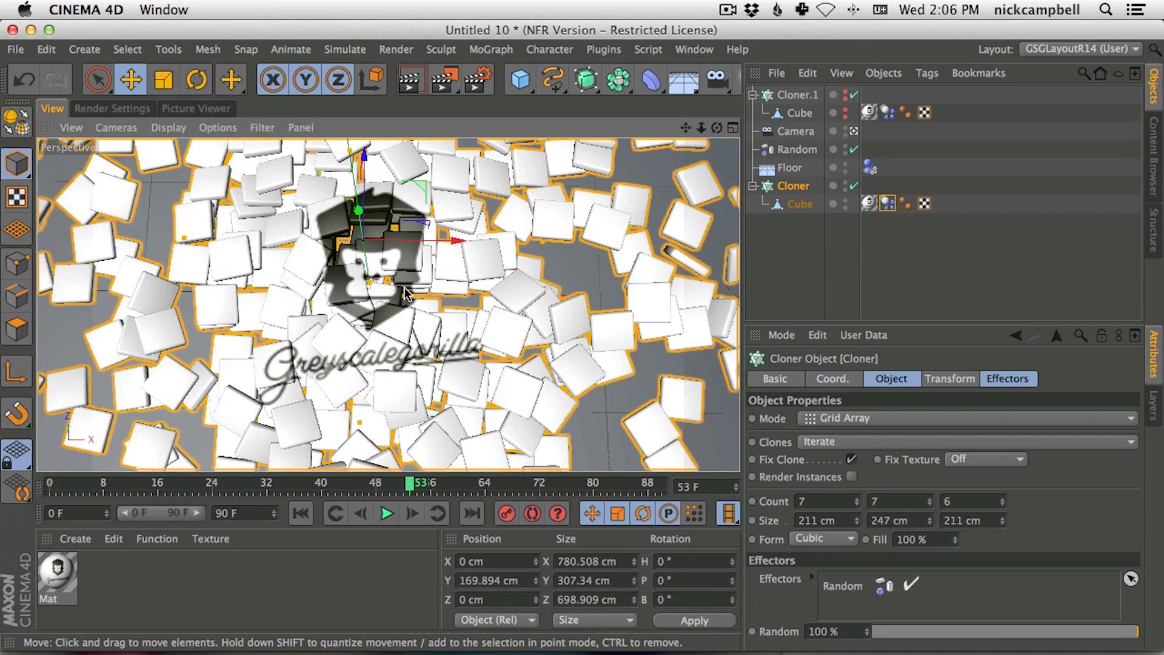
alt+drag(403, 300, 376, 316)
mouse_move(377, 319)
alt+right_down()
mouse_move(388, 318)
mouse_move(379, 322)
alt+right_up()
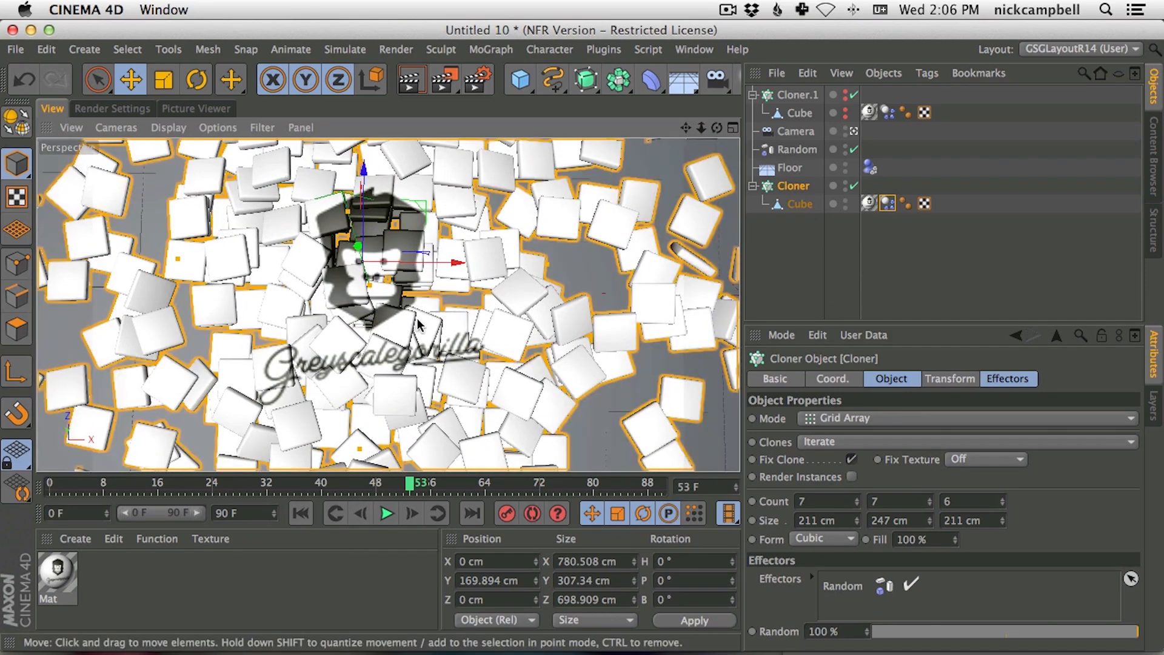
click(794, 188)
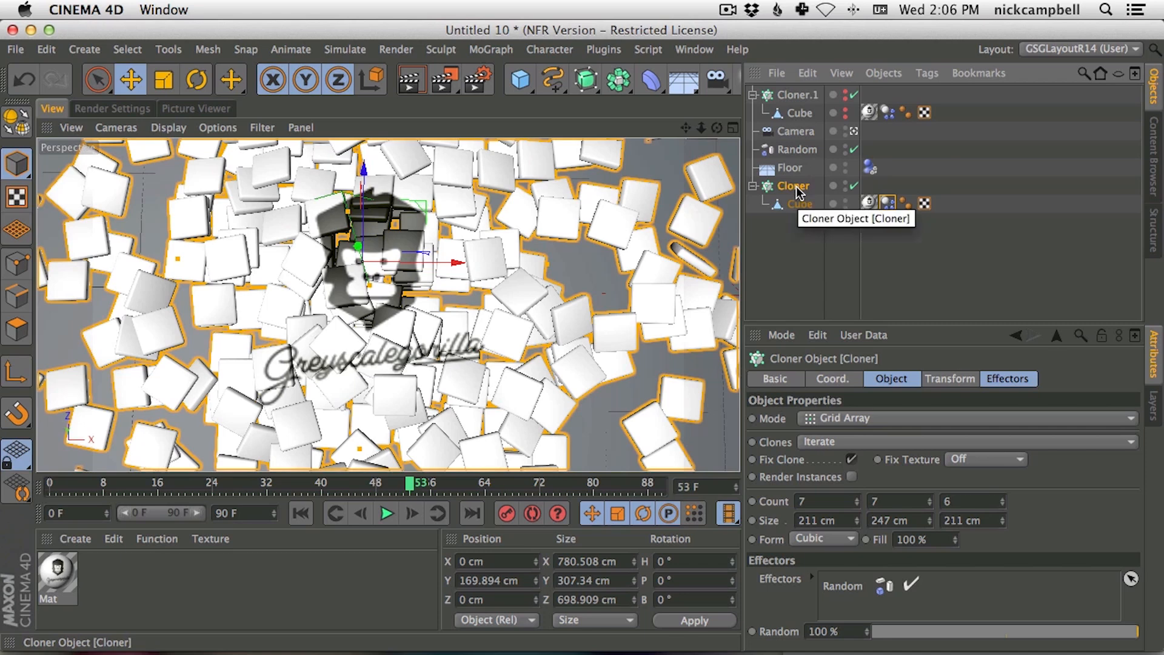
key(c)
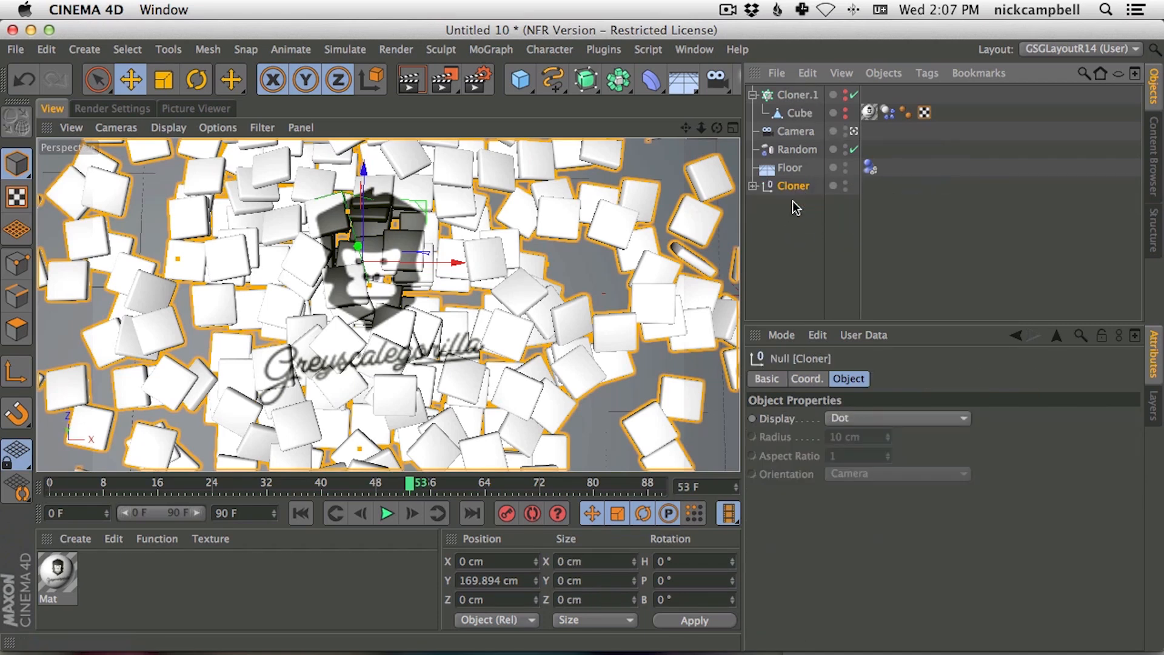
key(super+z)
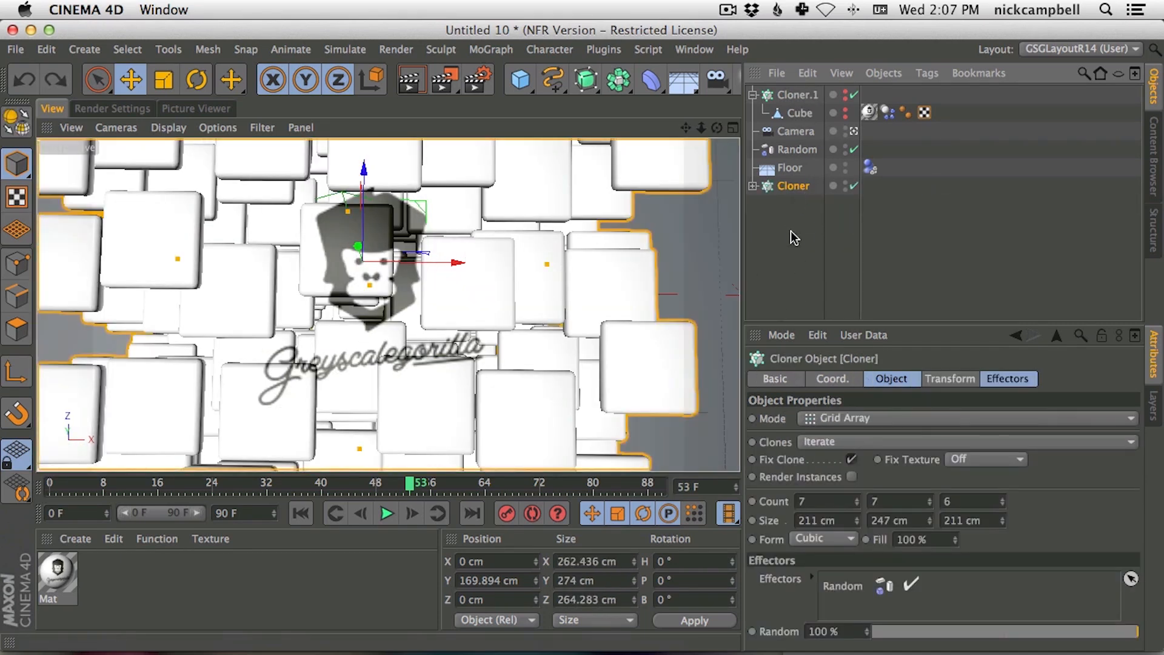
Rewind the timeline to frame 0 and make the Cloner editable
click(752, 186)
click(301, 514)
key(c)
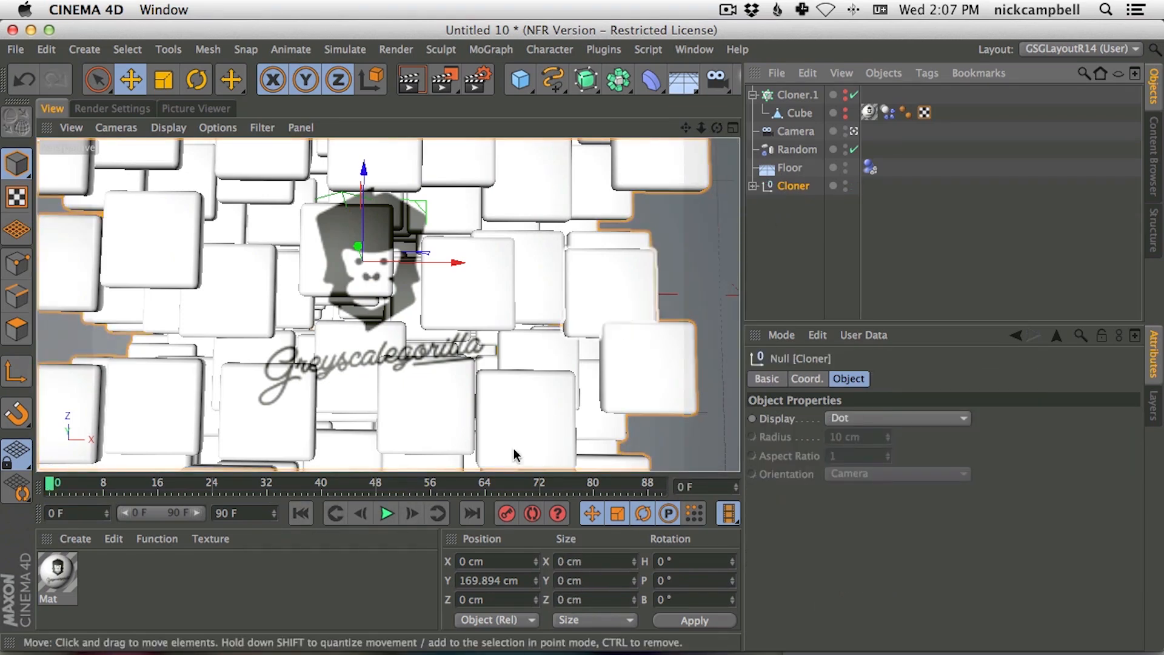
Run the cube simulation to frame 72 and pan the projection camera to shift the cubes under the logo
click(385, 513)
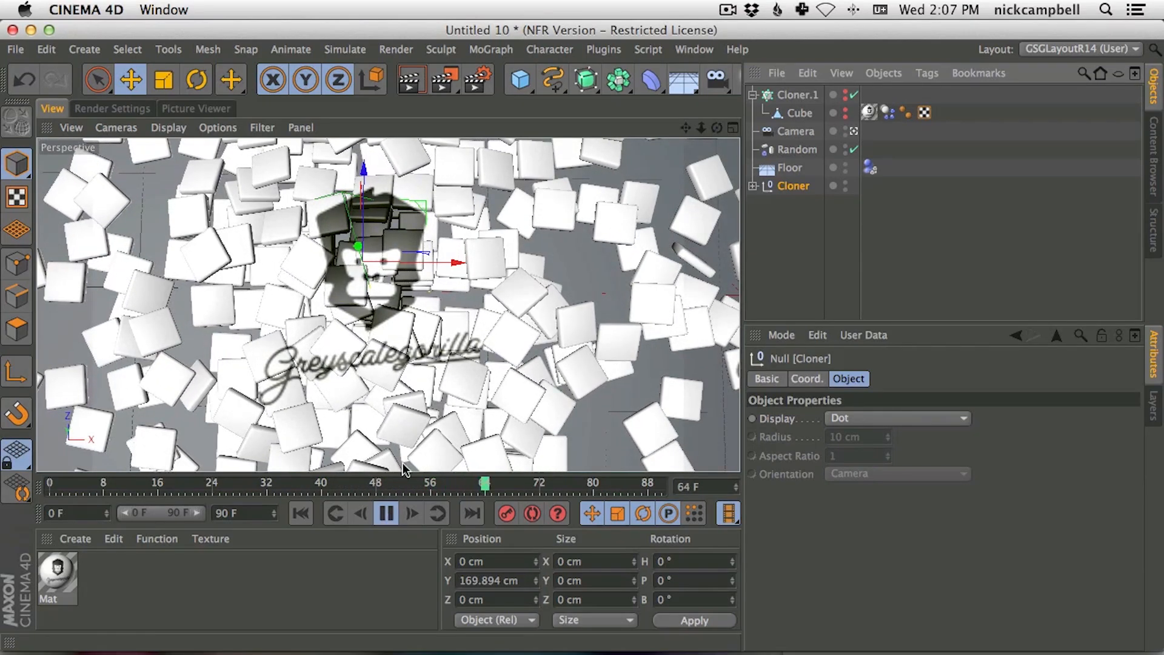
click(386, 514)
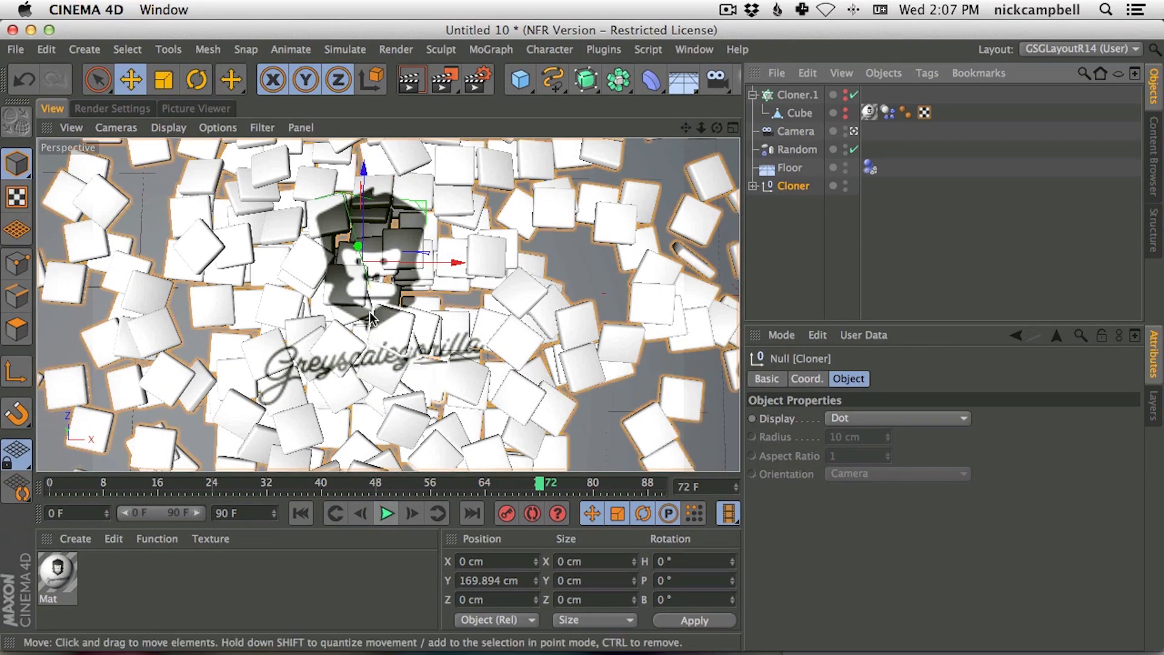
alt+middle_drag(356, 331, 372, 338)
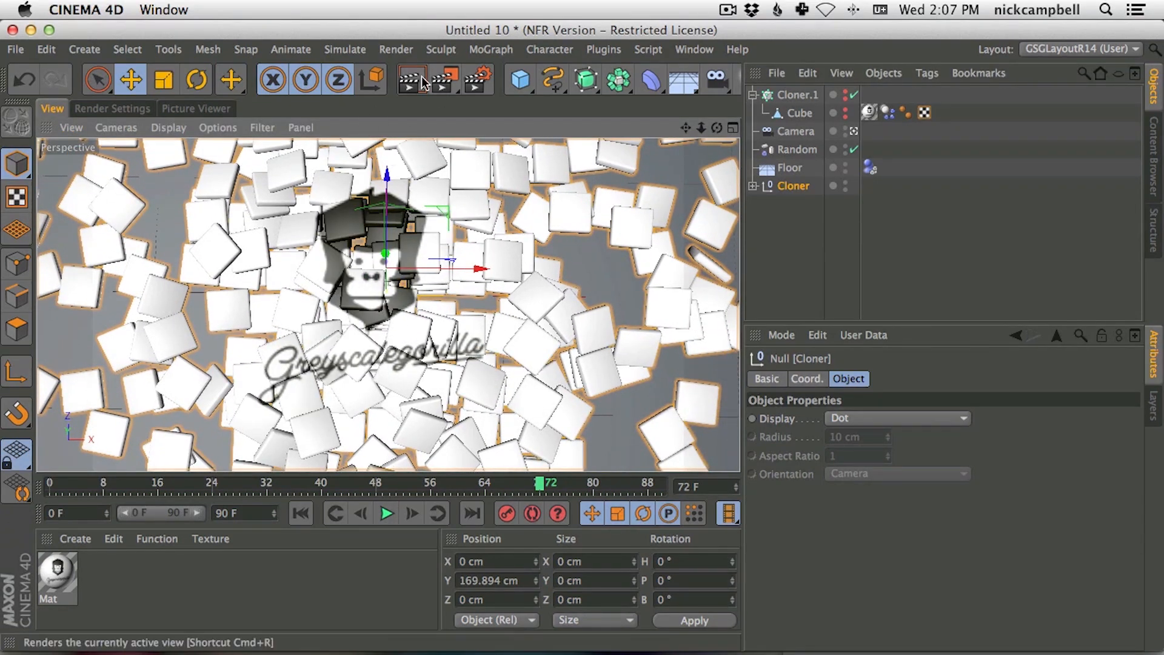
Continue the simulation to frame 80 and render a preview of the projected logo in the viewport
click(386, 514)
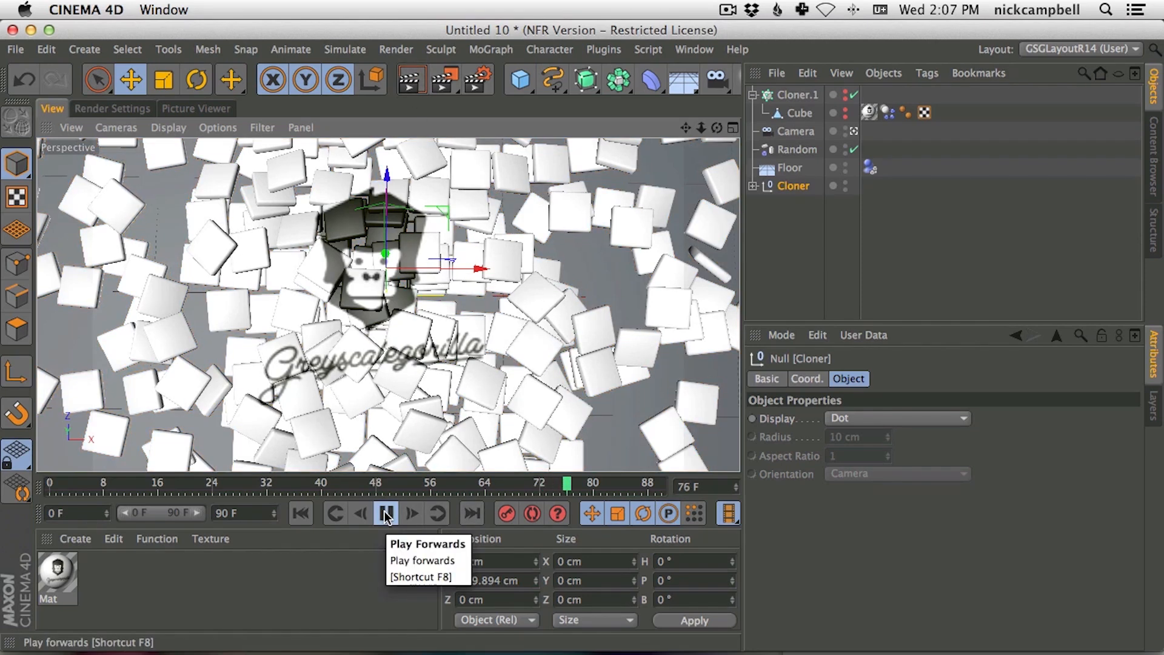
click(386, 514)
click(402, 82)
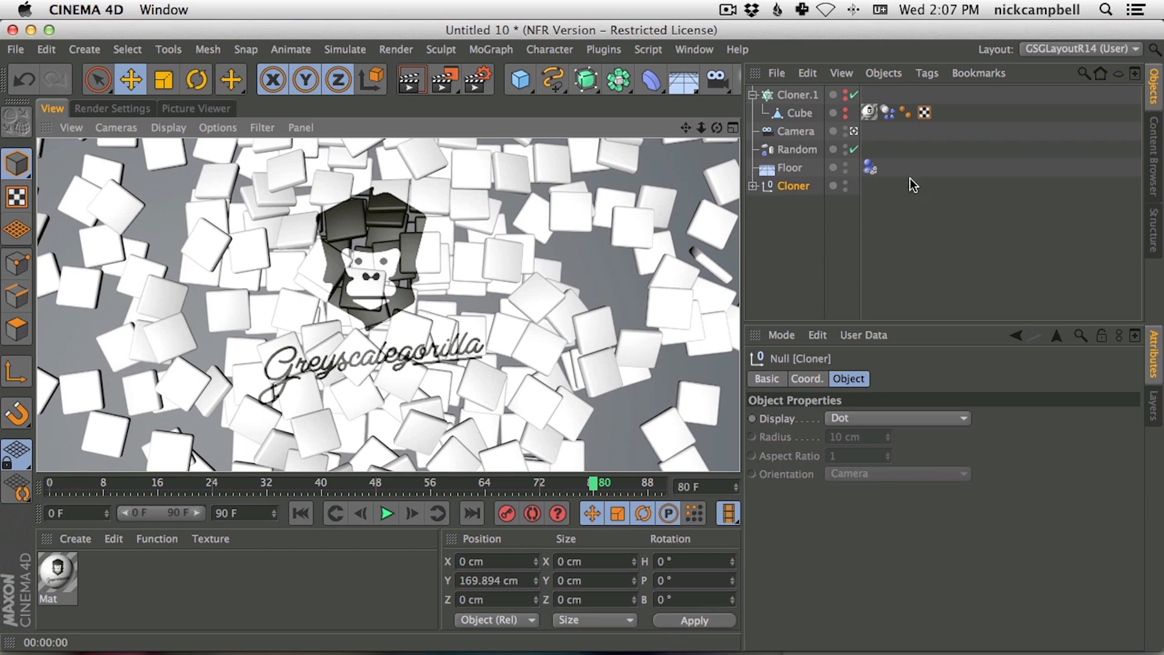
Delete the UVW tags from all cubes in the editable Cloner group, Cube 0 through Cube 293
click(754, 187)
click(938, 205)
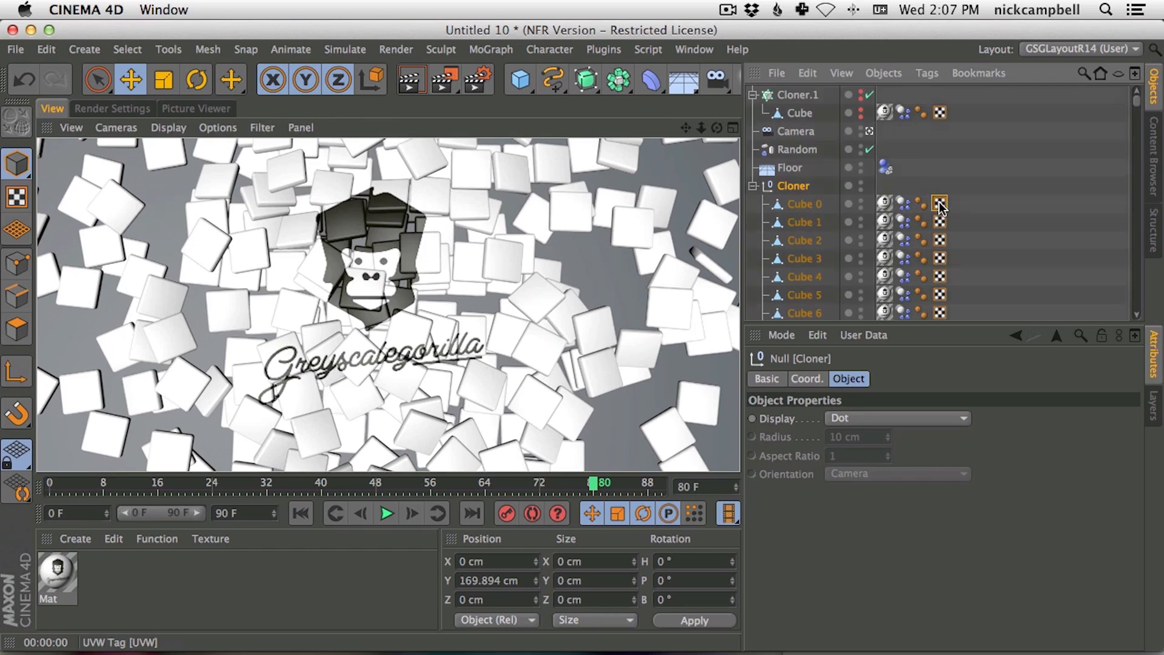
drag(1137, 106, 1109, 409)
shift+click(940, 311)
key(Delete)
Generate UVW coordinates from the camera-mapped texture tags of all cubes, Cube 0 to Cube 293, and collapse the Cloner group
click(884, 311)
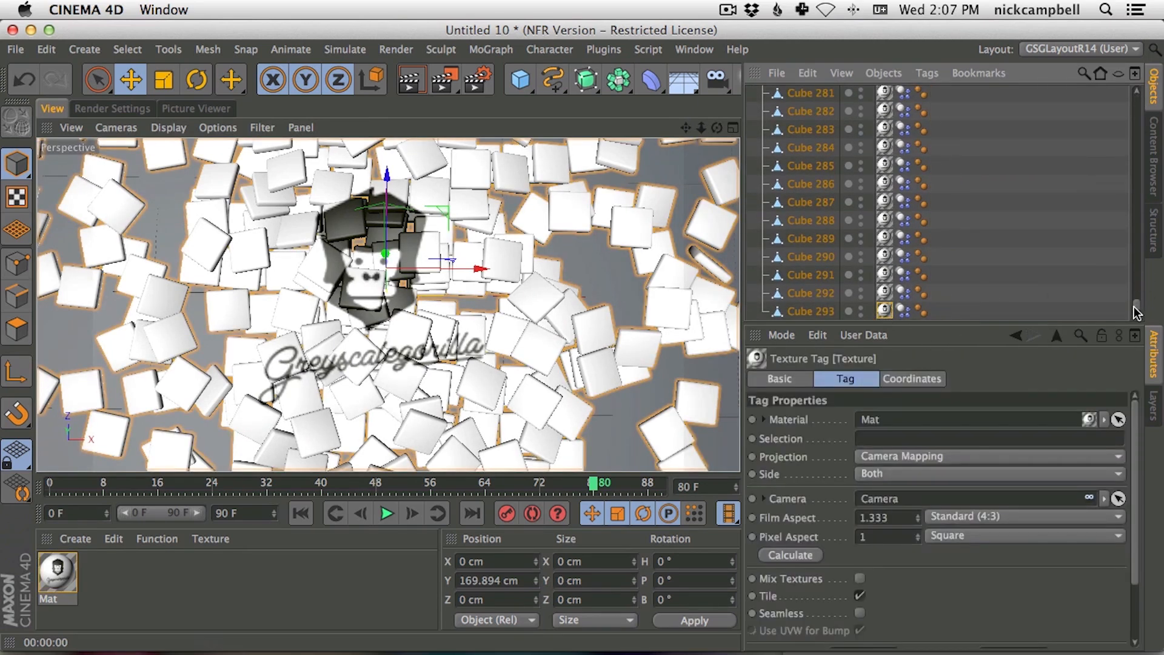
drag(1136, 312, 1136, 97)
shift+click(884, 203)
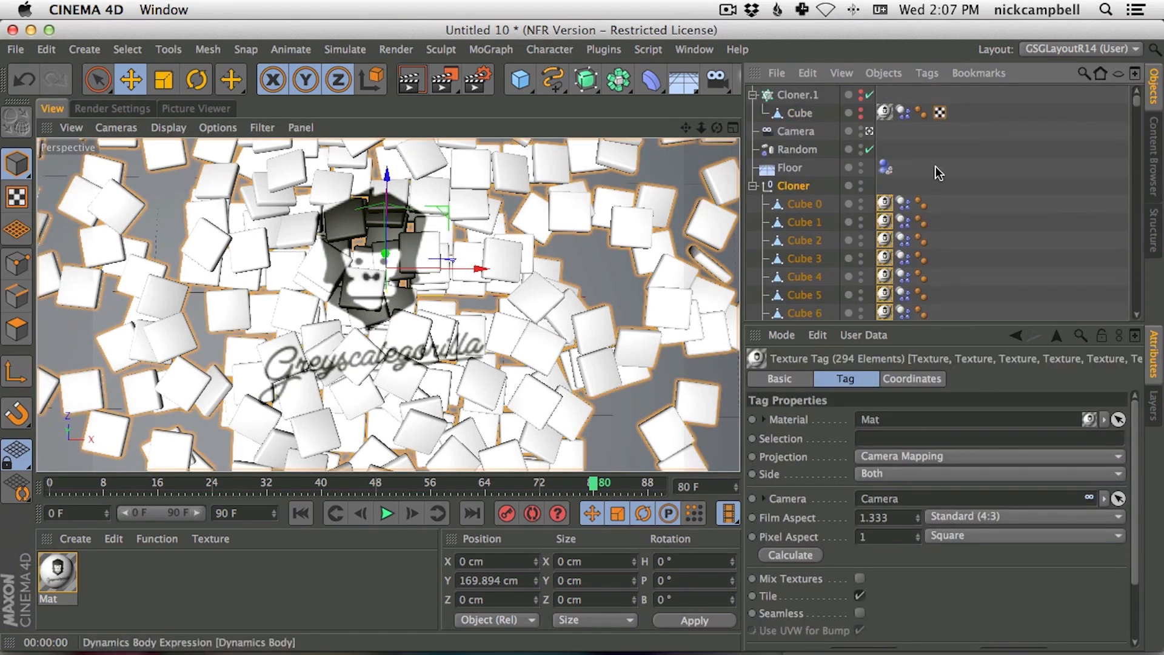
click(927, 74)
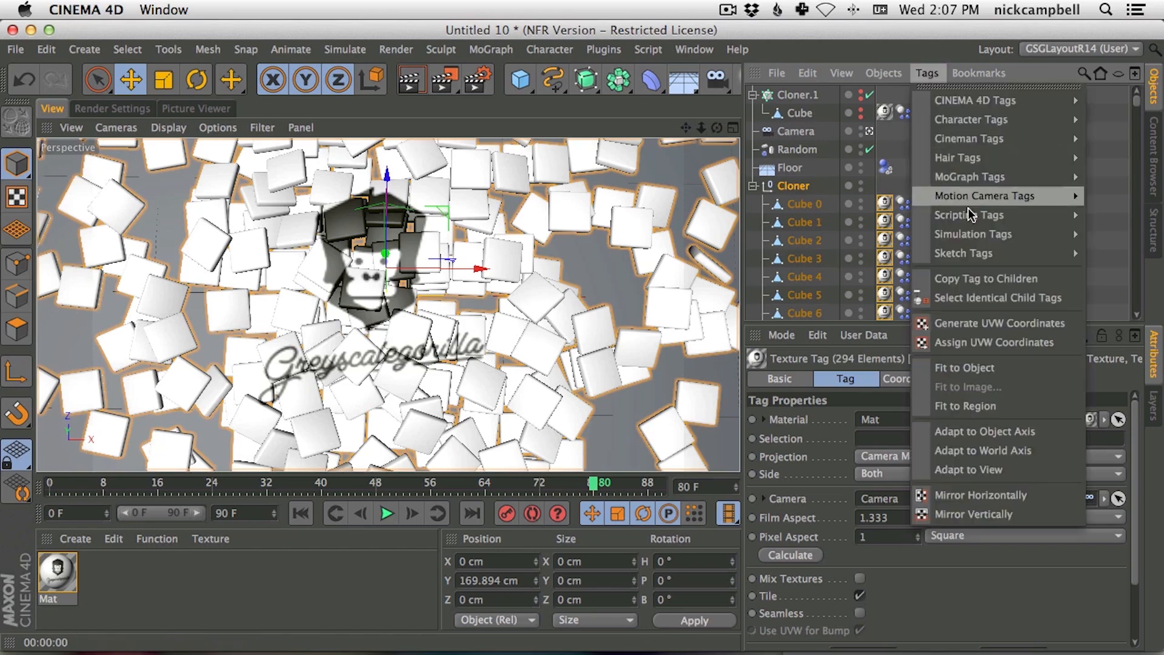
click(984, 322)
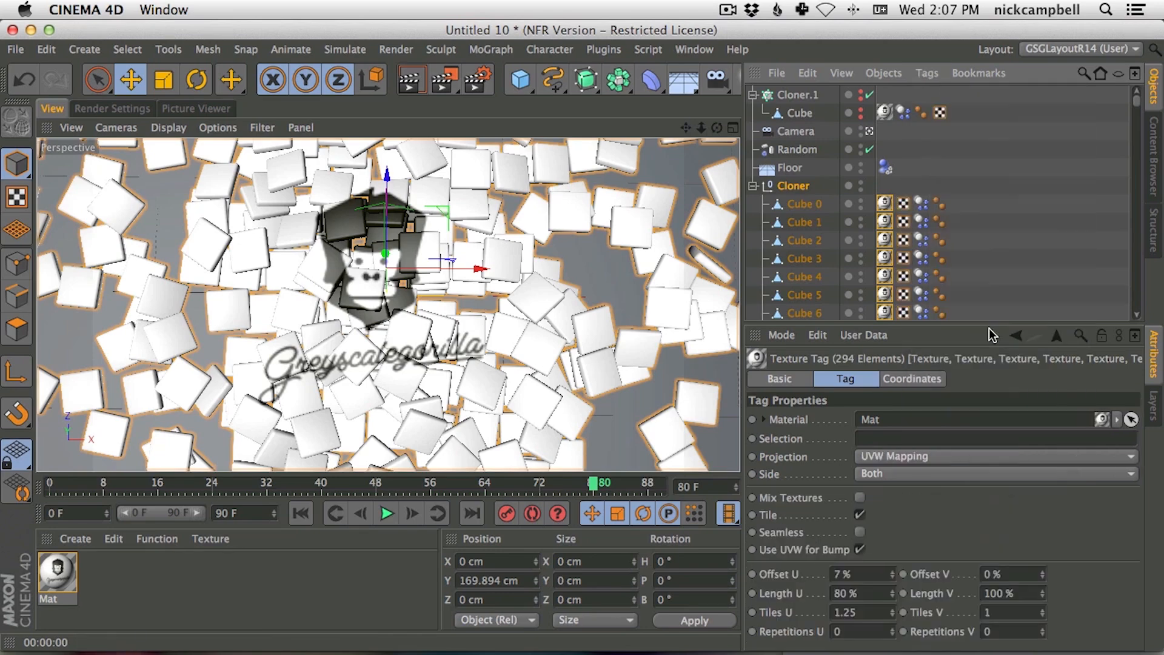
click(753, 186)
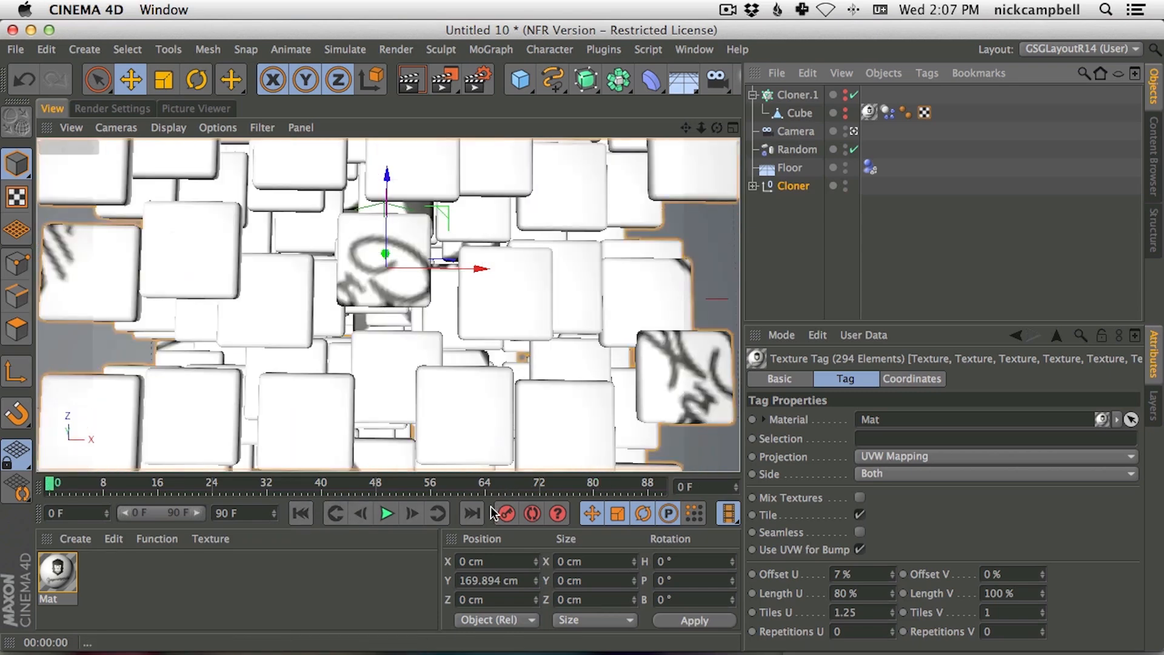
Play the simulation from frame 0 to frame 87 to check how the baked logo assembles, and rewind it
click(387, 514)
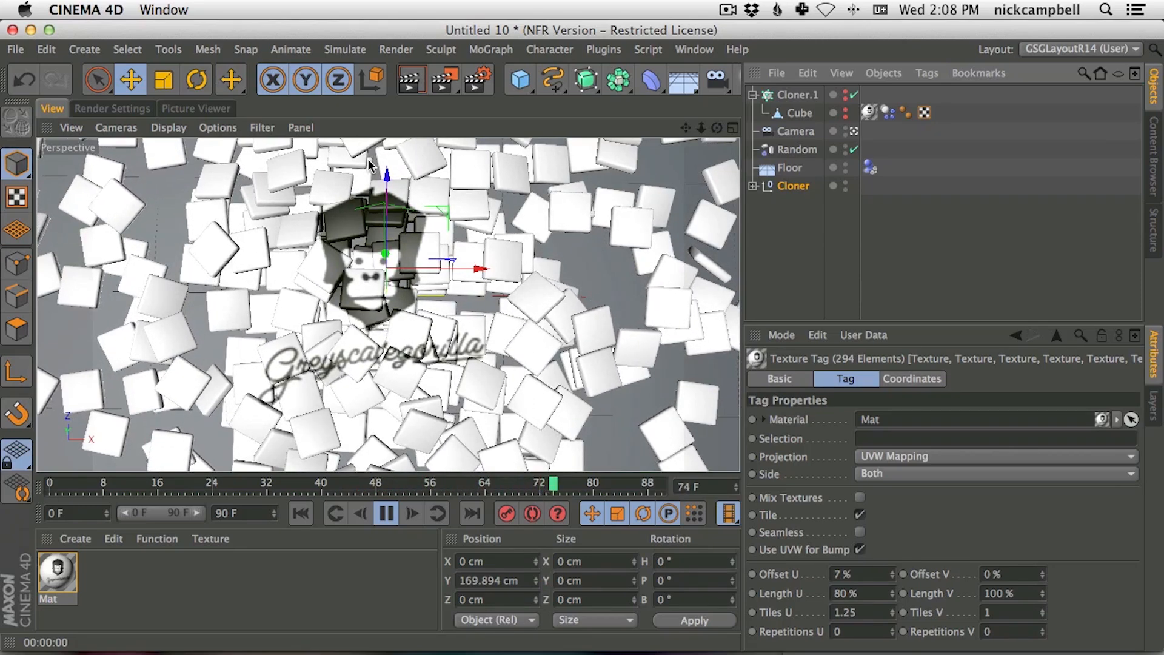
click(387, 513)
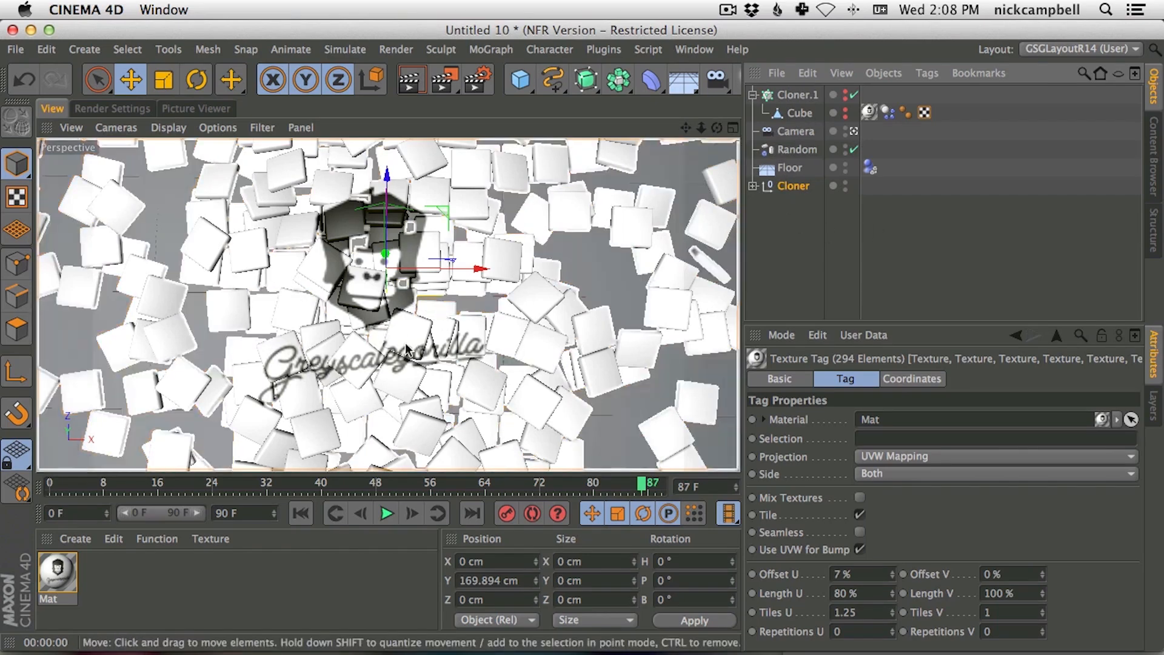
drag(49, 482, 25, 481)
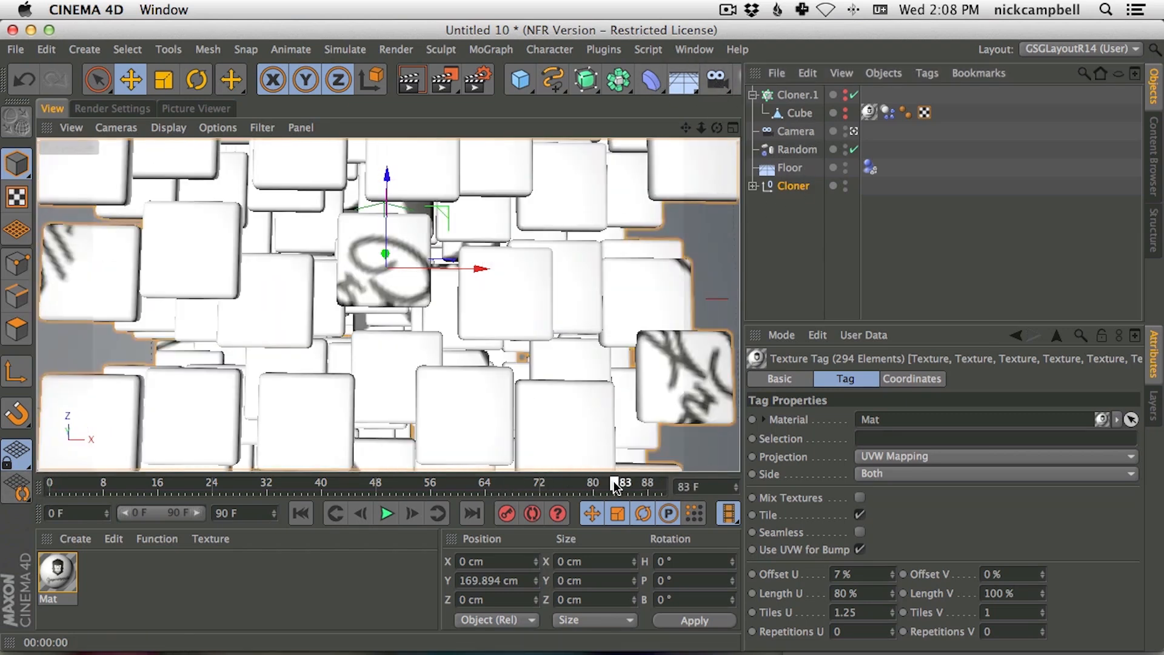
Run the simulation from the start again and stop it at frame 76
drag(615, 485, 614, 485)
click(386, 513)
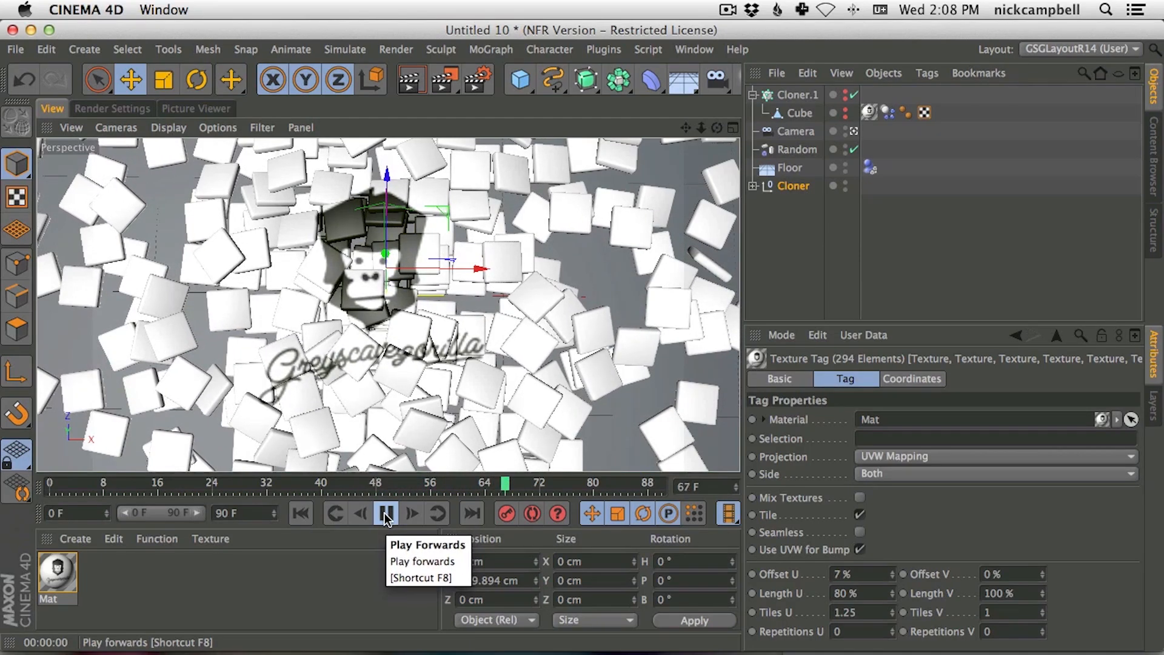
click(385, 515)
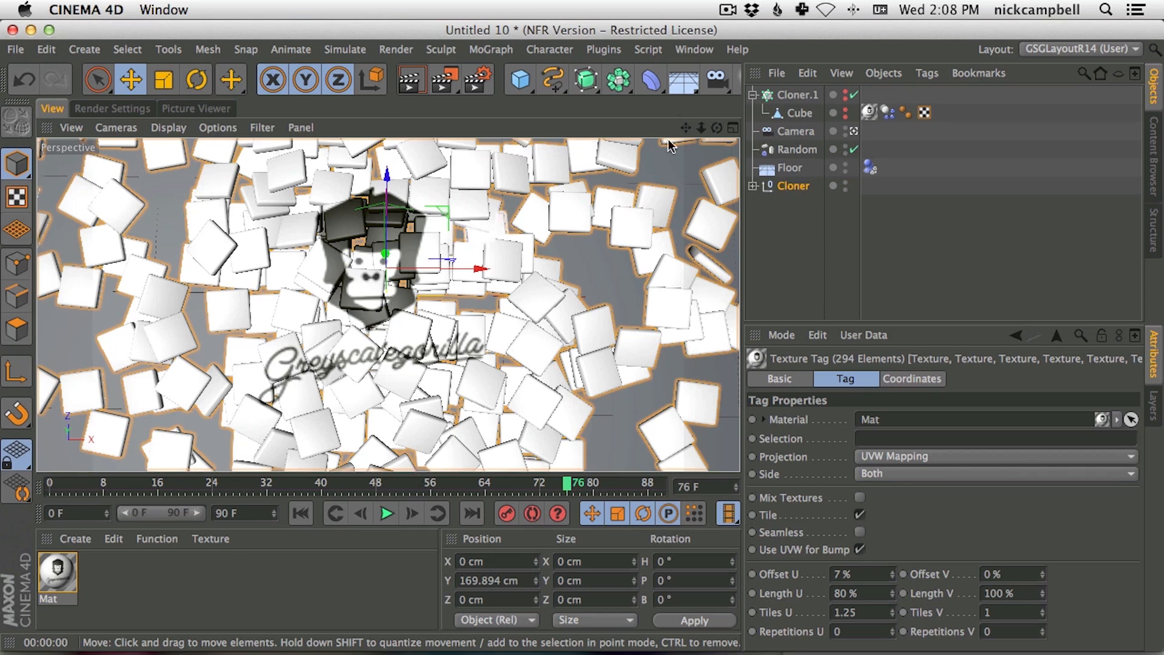
Add a second camera from the current view, look through it and rename it Render
drag(717, 80, 784, 103)
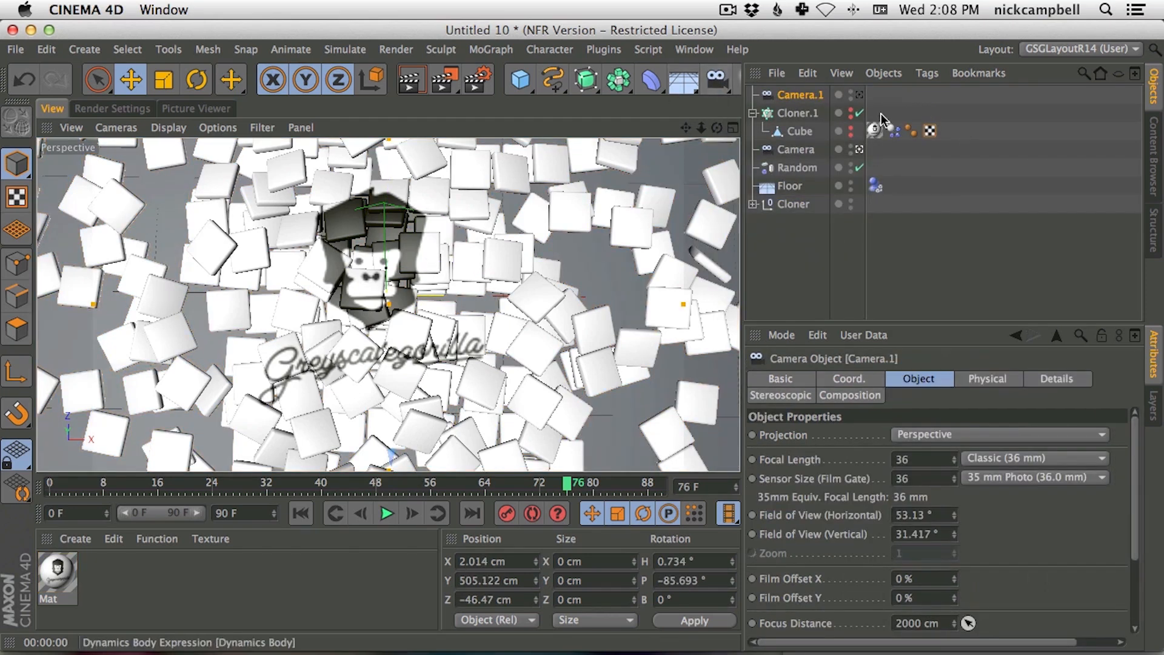
click(860, 95)
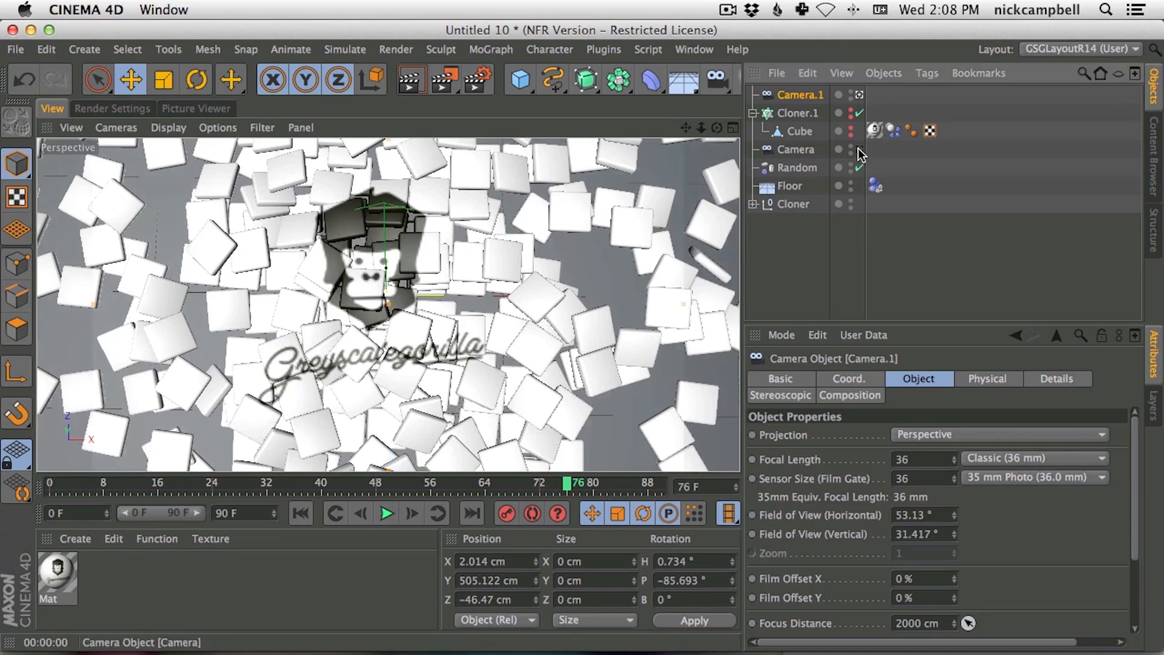
double_click(805, 95)
text(Rend)
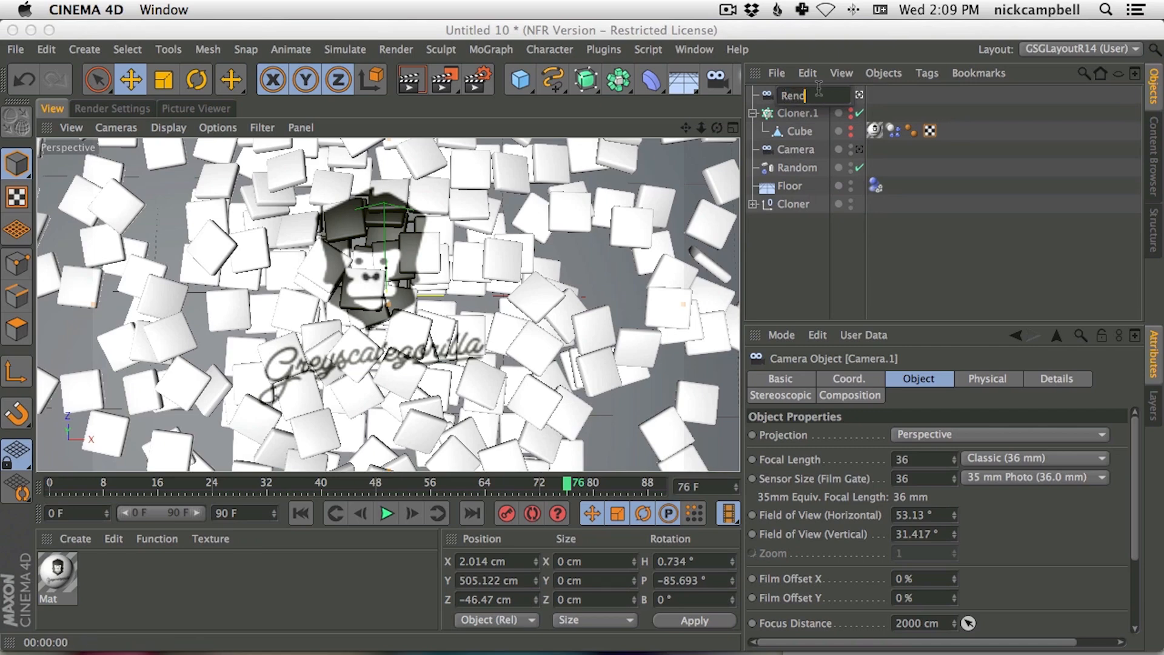
text(er)
key(Return)
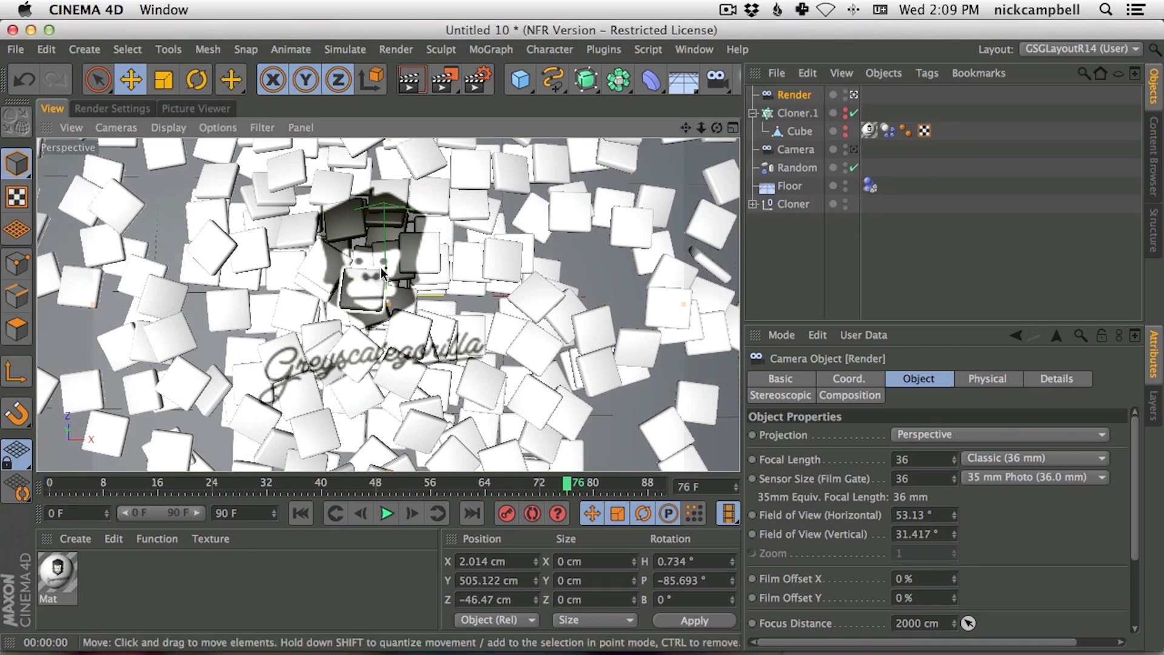
Frame the assembled logo closer with the Render camera, at about 406 cm in Y, and keyframe the camera at frame 76
alt+right_drag(376, 269, 395, 273)
alt+middle_drag(394, 273, 427, 282)
mouse_move(427, 282)
alt+right_down()
mouse_move(427, 294)
mouse_move(439, 293)
alt+right_up()
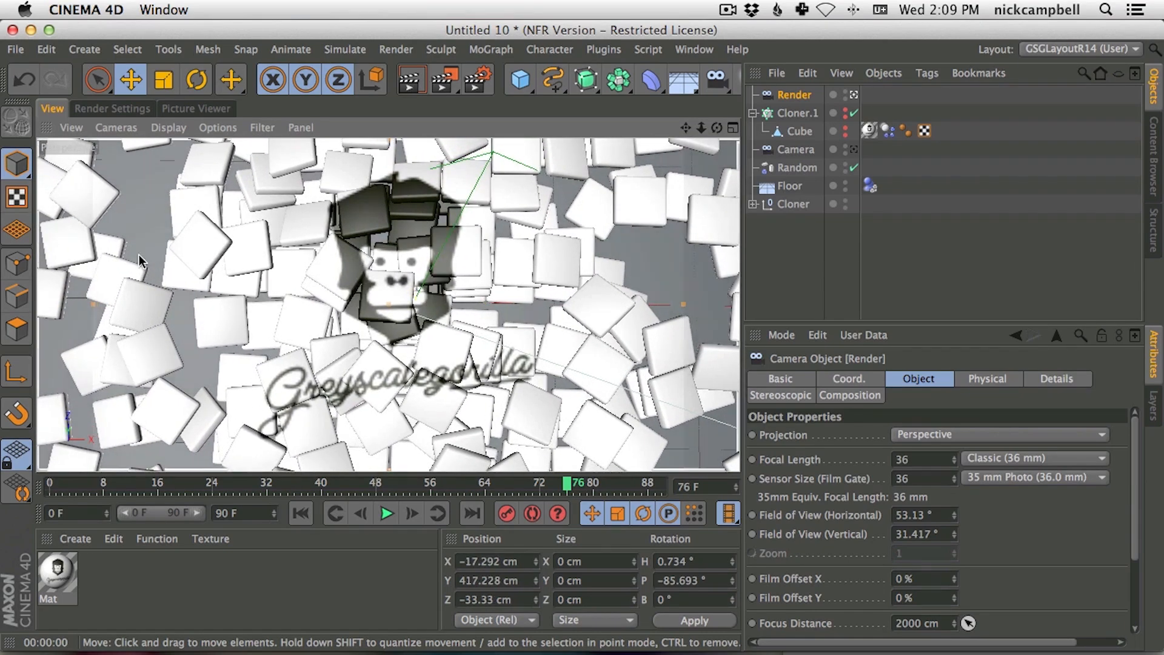
alt+right_drag(398, 311, 385, 306)
alt+middle_drag(385, 301, 403, 296)
scroll(403, 296, down, 3)
scroll(405, 296, up, 1)
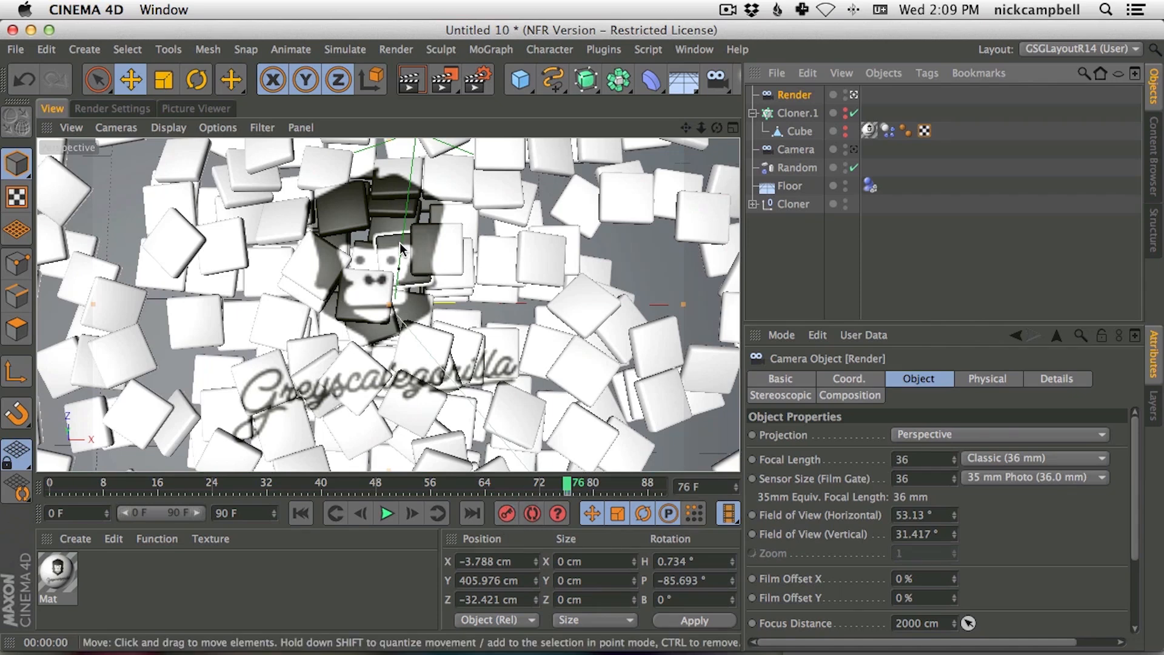
At frame 0, keyframe the Render camera on an angled view of the cube stack, about −498 cm in Z with −31° pitch
drag(388, 485, 11, 492)
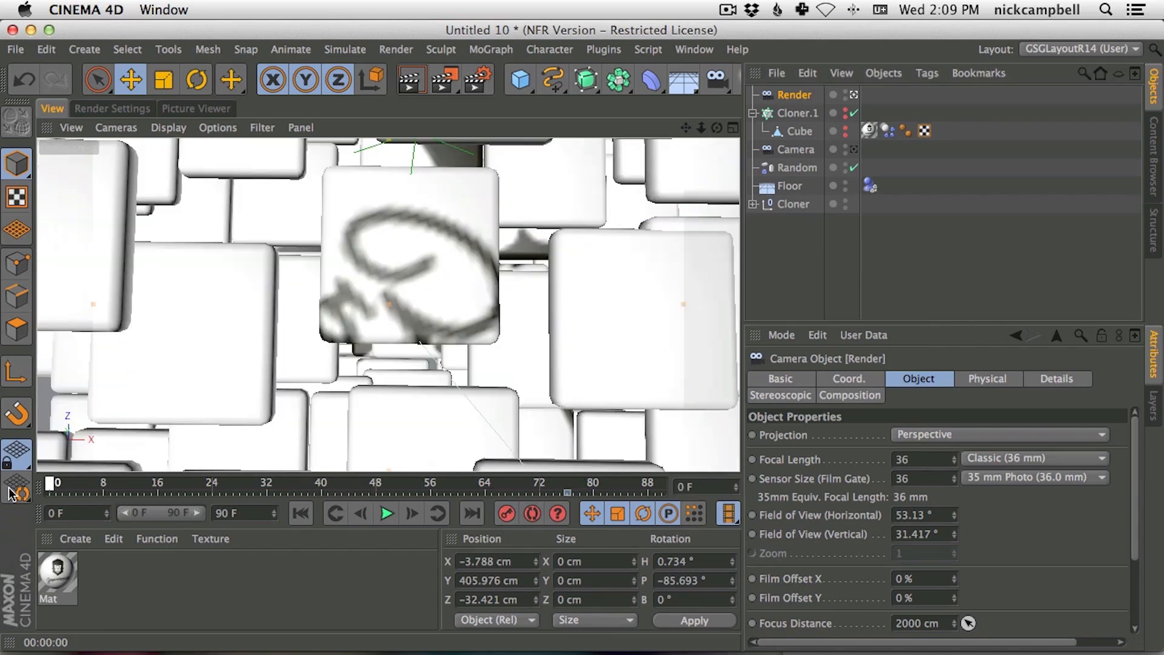
alt+right_drag(428, 319, 276, 351)
alt+drag(394, 350, 397, 139)
alt+right_drag(425, 249, 387, 357)
alt+middle_drag(386, 358, 346, 214)
alt+right_drag(408, 245, 388, 263)
mouse_move(369, 275)
alt+mouse_down()
mouse_move(360, 265)
mouse_move(388, 276)
alt+mouse_up()
alt+right_drag(382, 281, 407, 293)
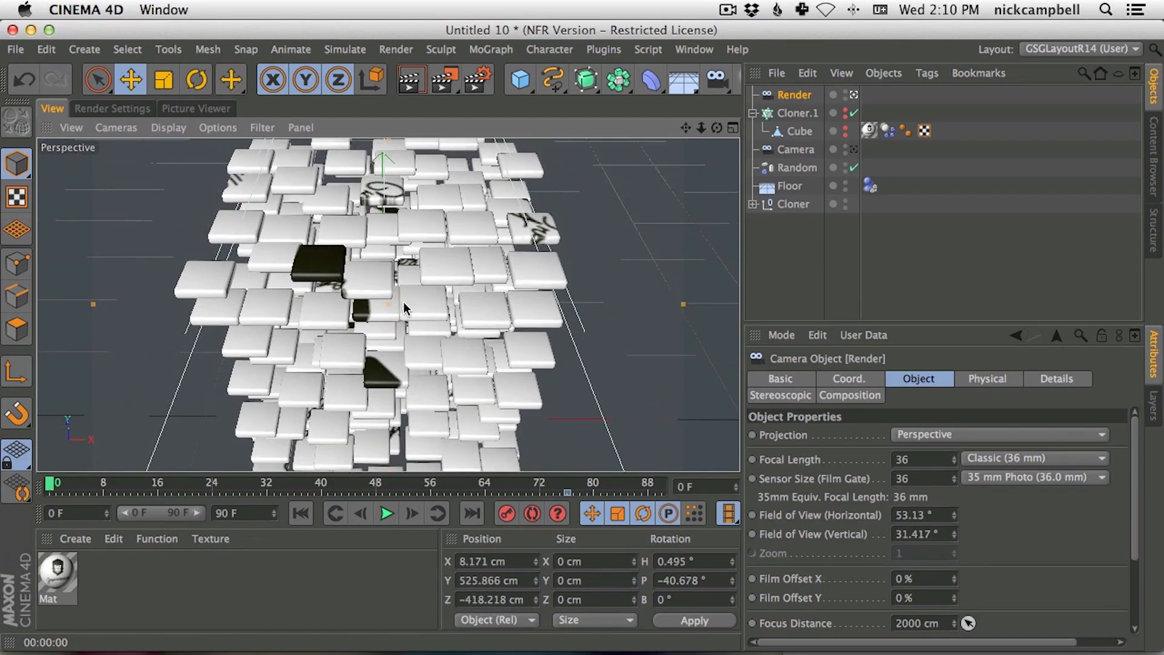
alt+drag(379, 322, 383, 282)
alt+middle_drag(383, 281, 430, 293)
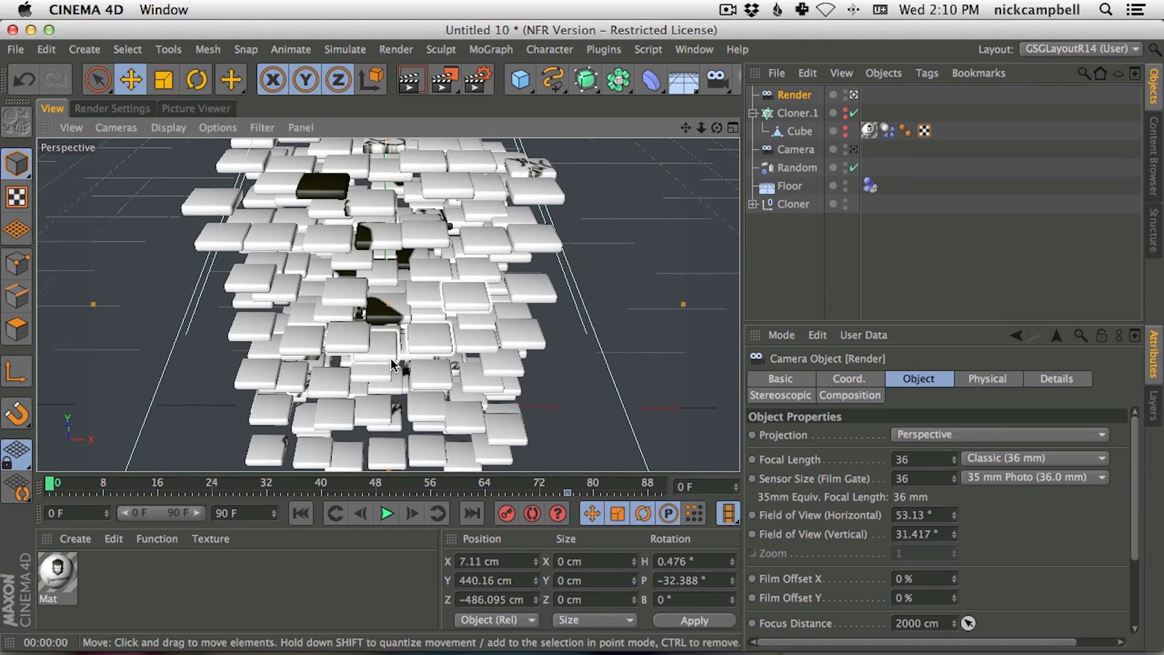
alt+drag(391, 362, 388, 333)
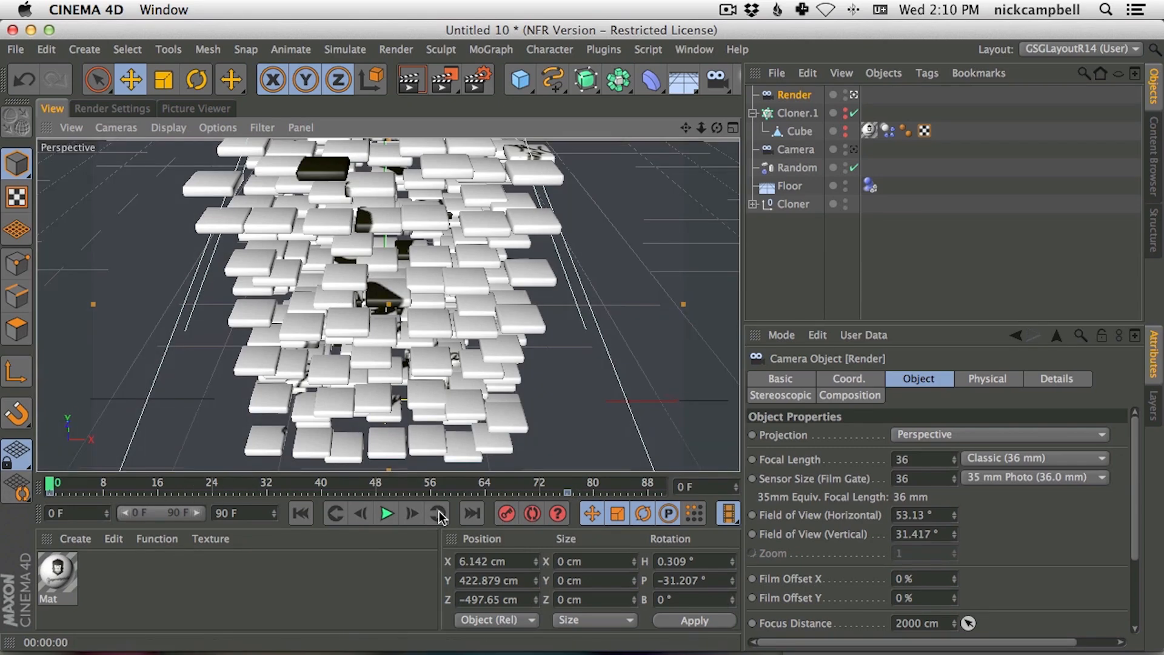
Play the simulation through the Render camera to check its move over the falling cubes up to frame 76, and rewind
click(387, 514)
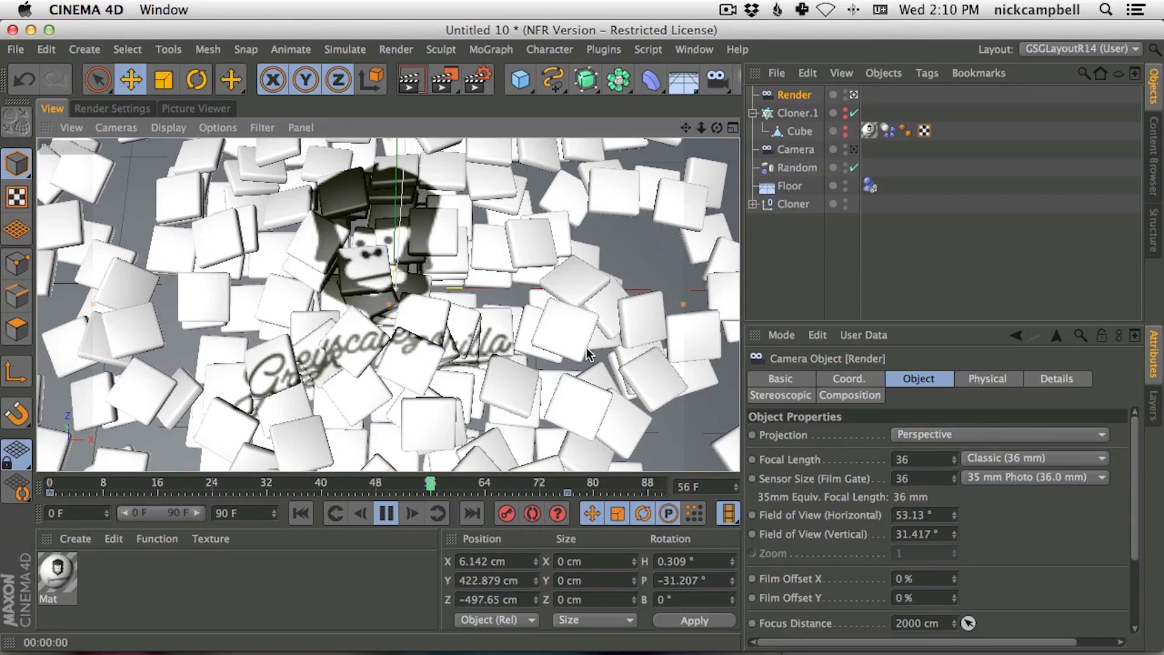
click(387, 514)
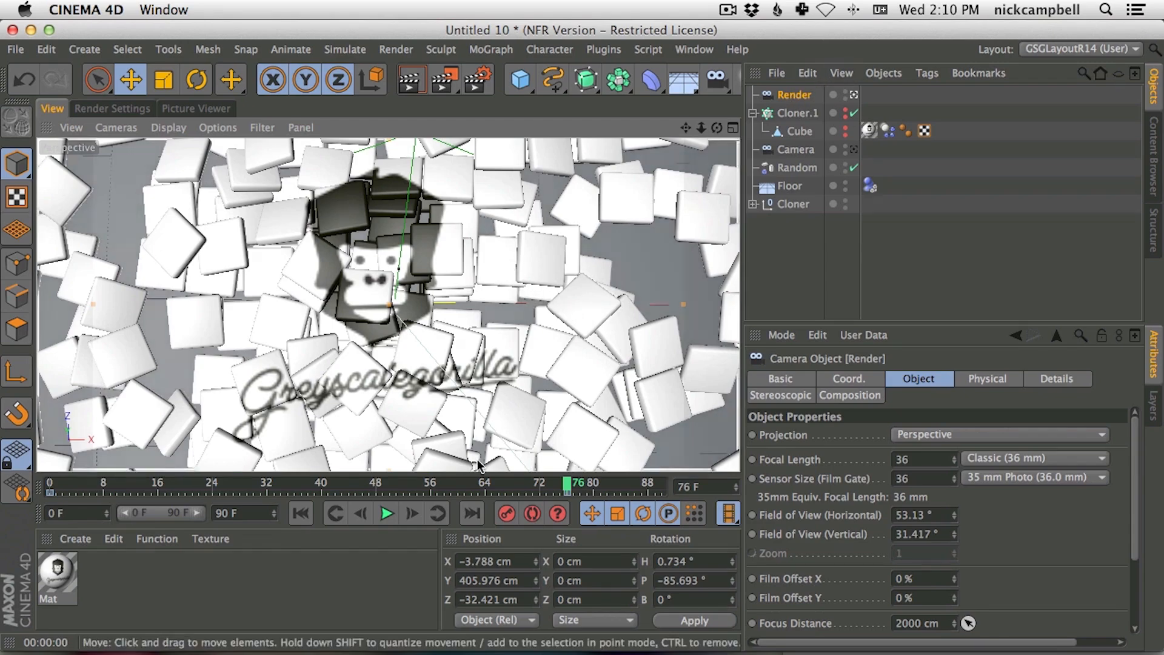
drag(546, 485, 50, 473)
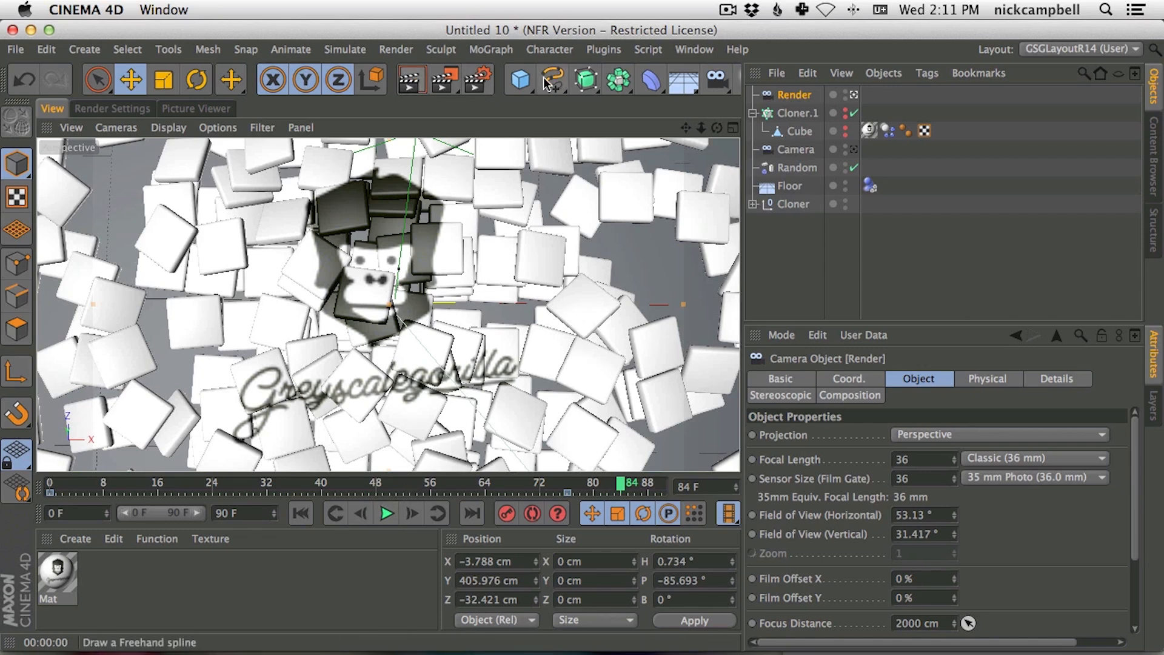
Add a null at the scene origin, return to frame 0 and parent the Render camera to the null
drag(526, 83, 596, 114)
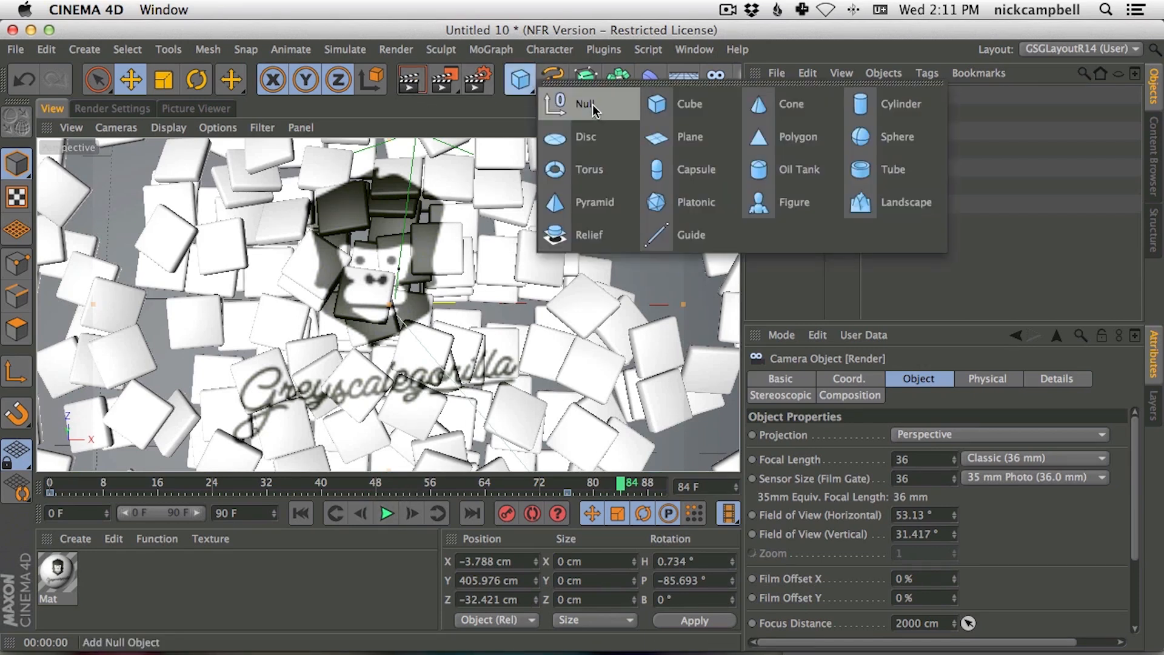
drag(594, 111, 593, 110)
key(shift+f)
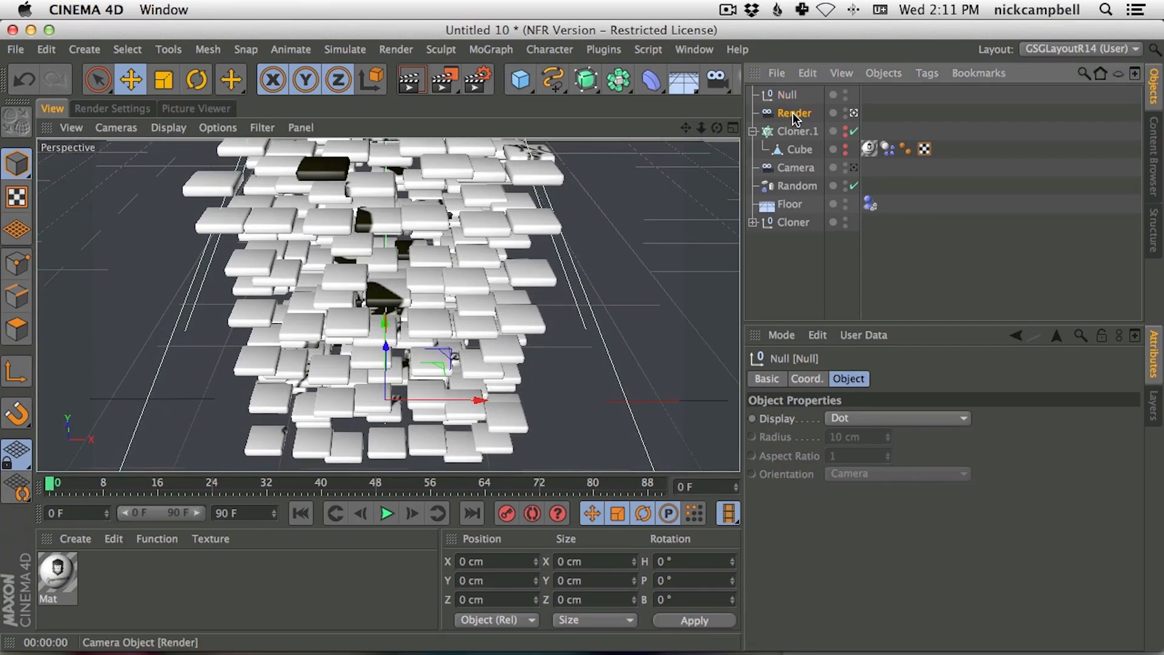
drag(791, 111, 792, 99)
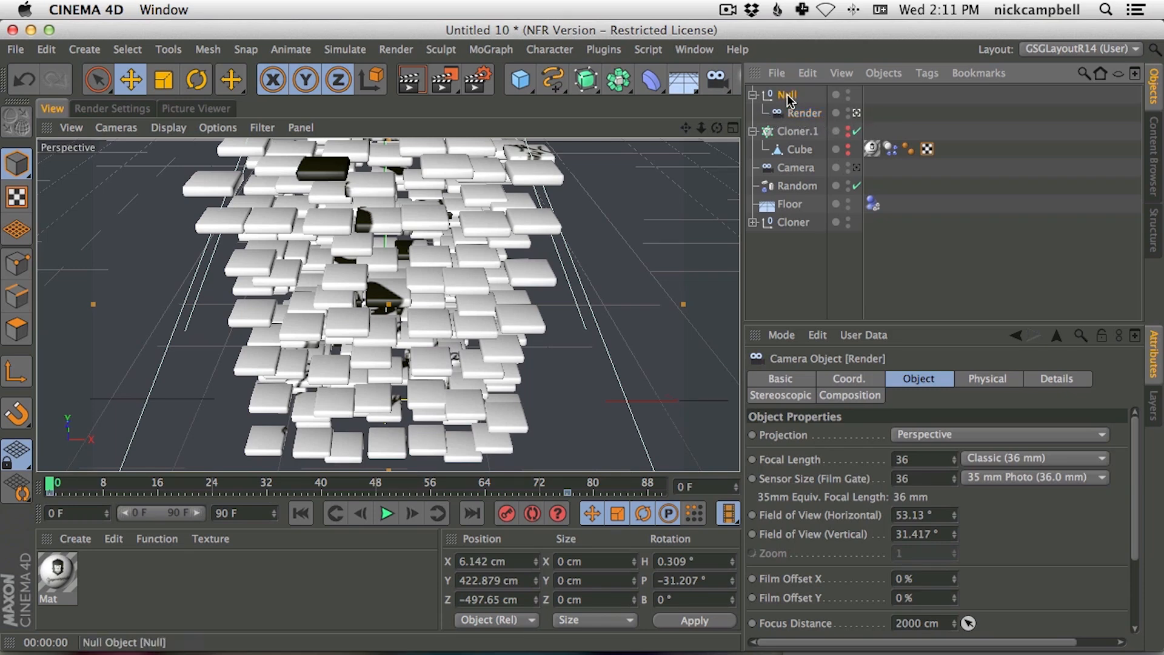
Select the null, leave the Render camera and examine the null, cameras and cube stack from the side
click(787, 96)
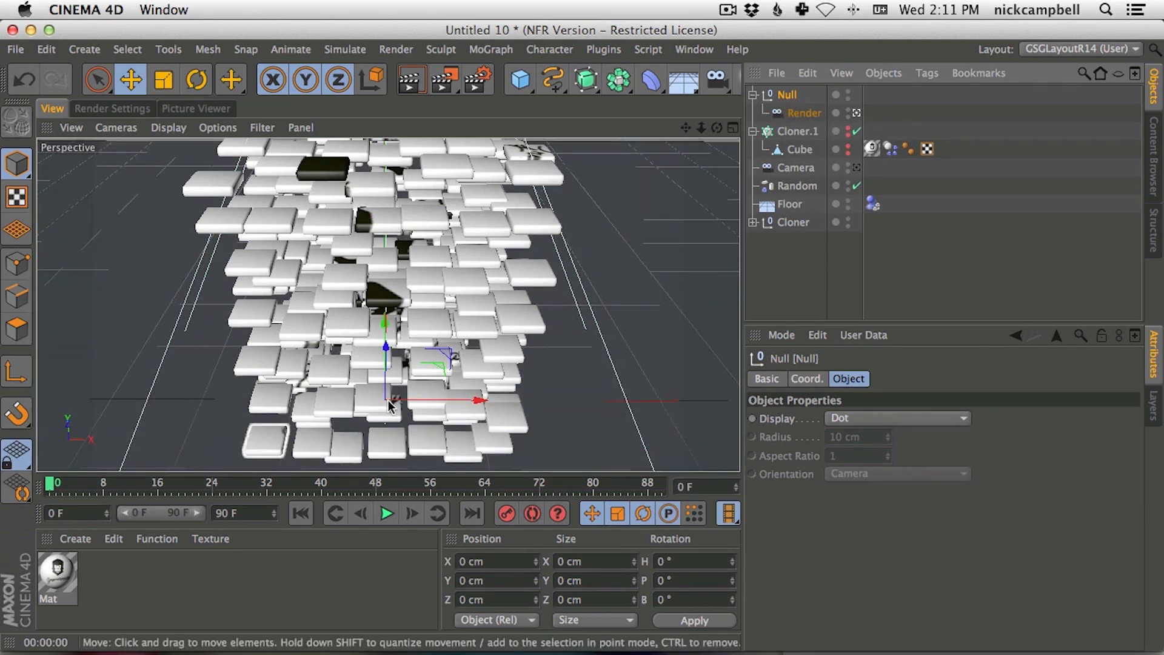
click(857, 113)
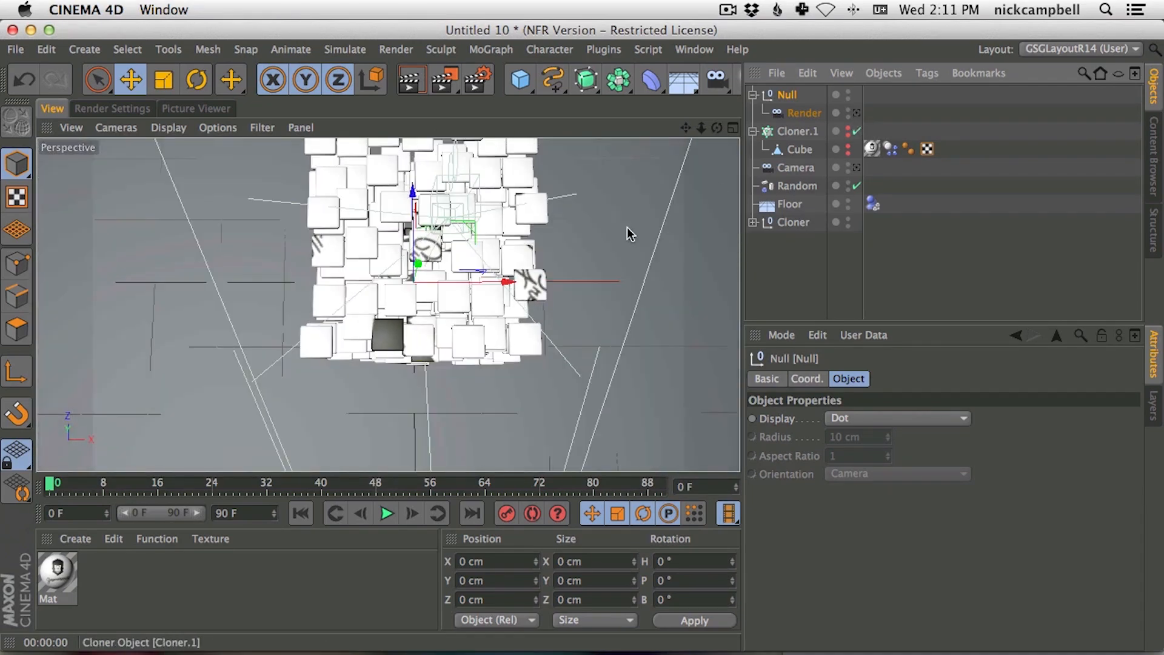
alt+drag(427, 321, 538, 139)
alt+right_drag(452, 318, 401, 347)
alt+drag(401, 347, 412, 221)
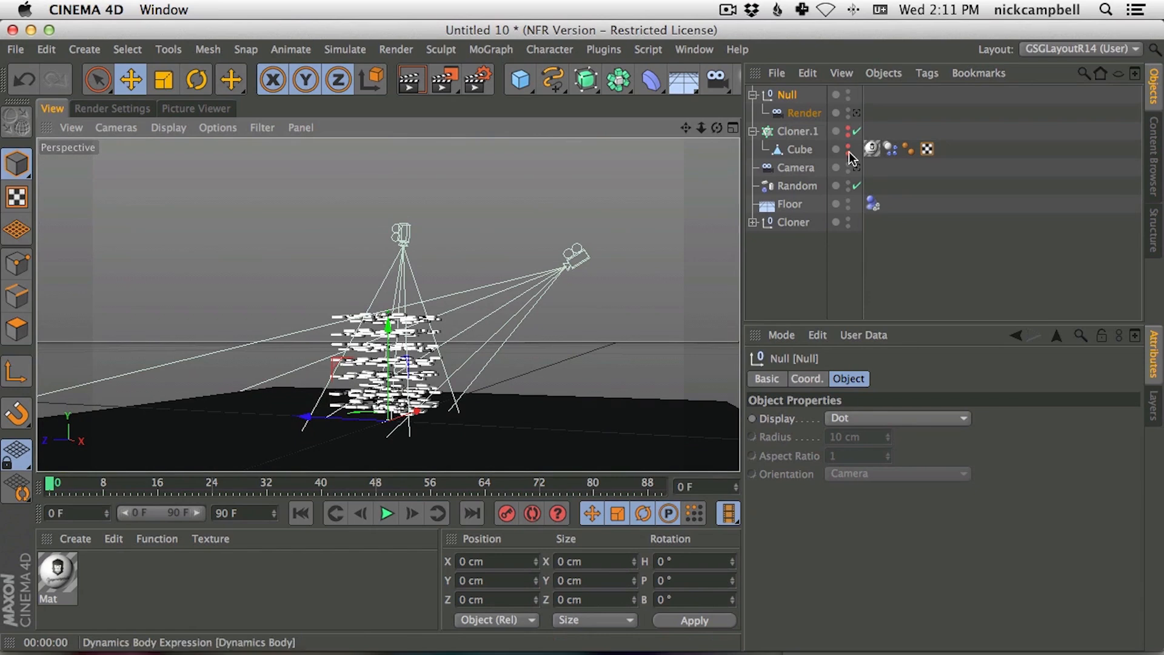
Hide the unused Camera object in both the viewport and the render, leaving the Render camera above the cube stack in view
alt+click(847, 170)
alt+click(848, 169)
alt+drag(387, 351, 325, 447)
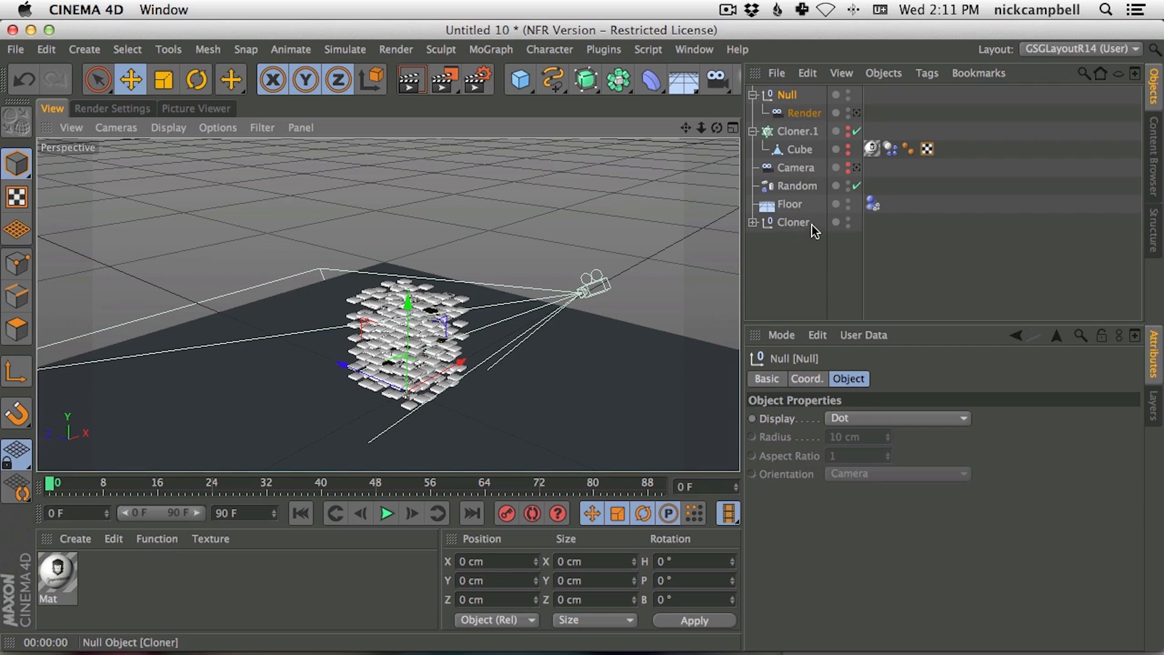
scroll(432, 355, up, 3)
alt+middle_drag(432, 355, 427, 343)
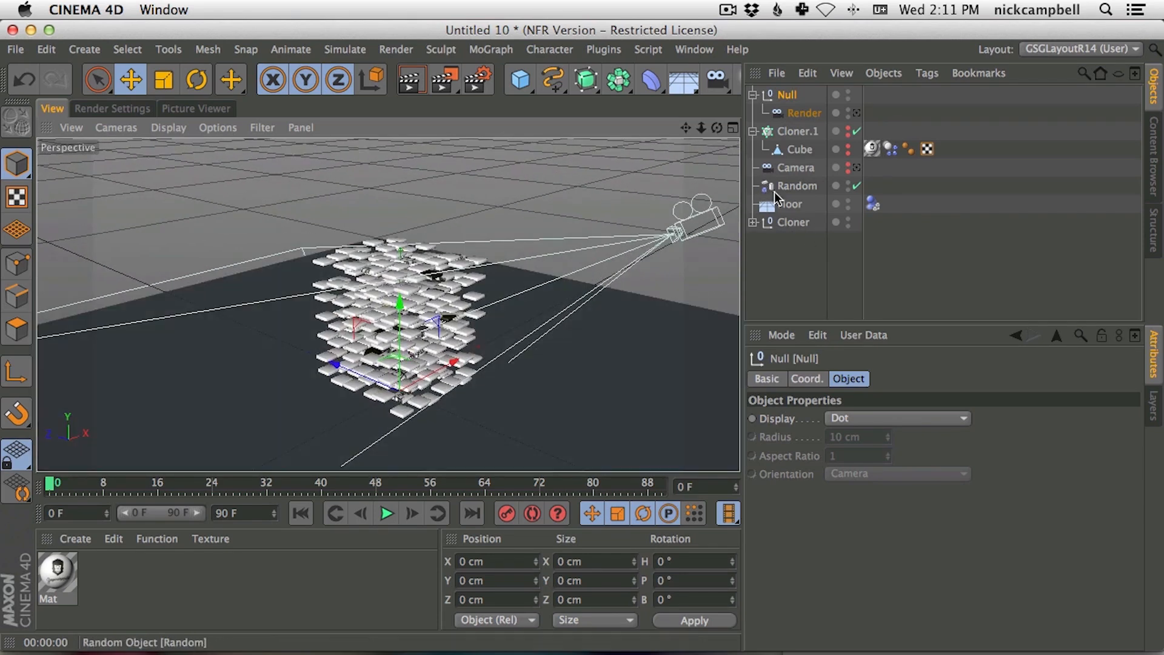
Scrub through the Render camera's move, return to frame 0 and keyframe the null there
drag(59, 488, 478, 489)
drag(405, 491, 3, 476)
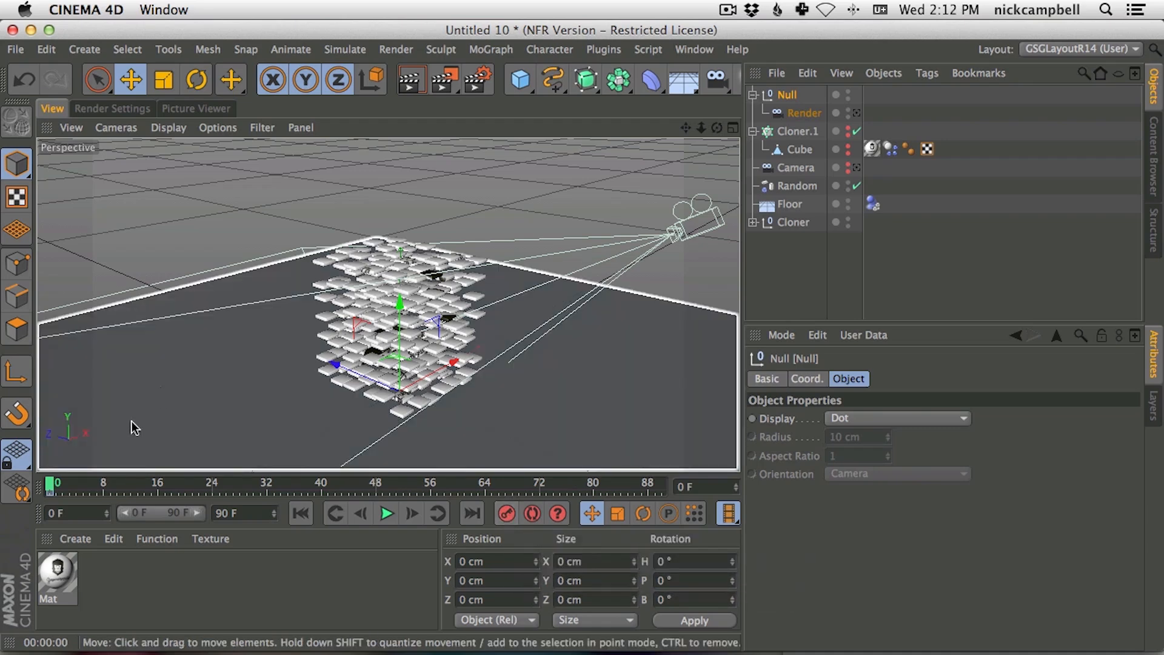
Extend the timeline to 150 frames and, at frame 150, raise the null to about 130 cm in Y and keyframe it
drag(122, 486, 762, 491)
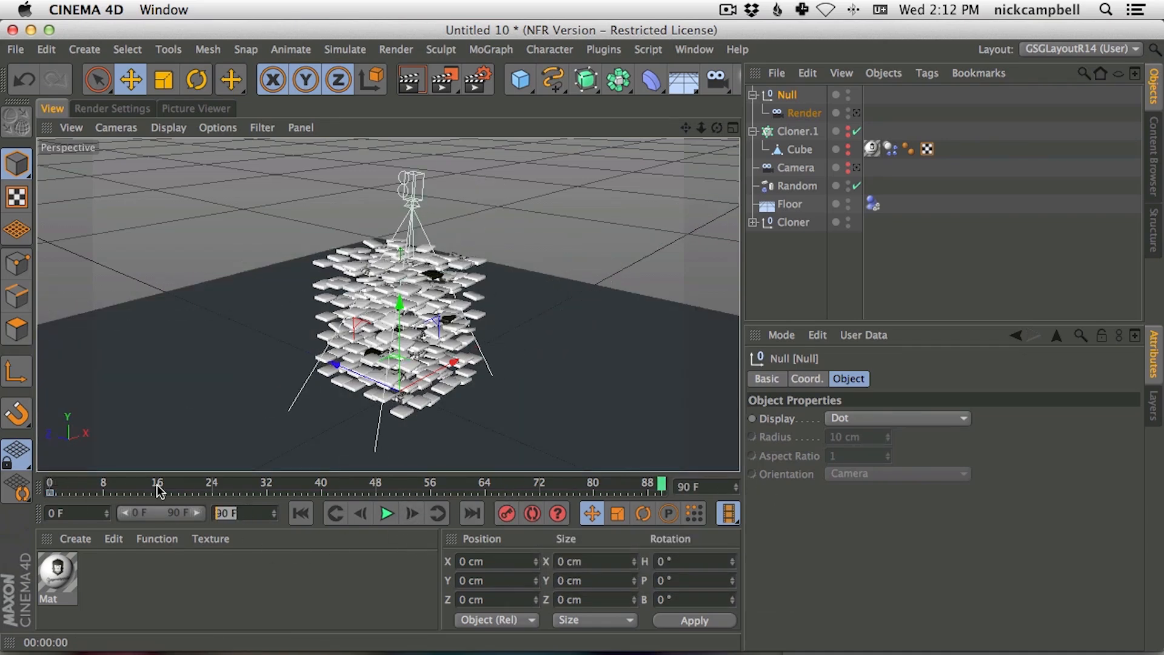
drag(174, 513, 200, 513)
drag(420, 487, 644, 488)
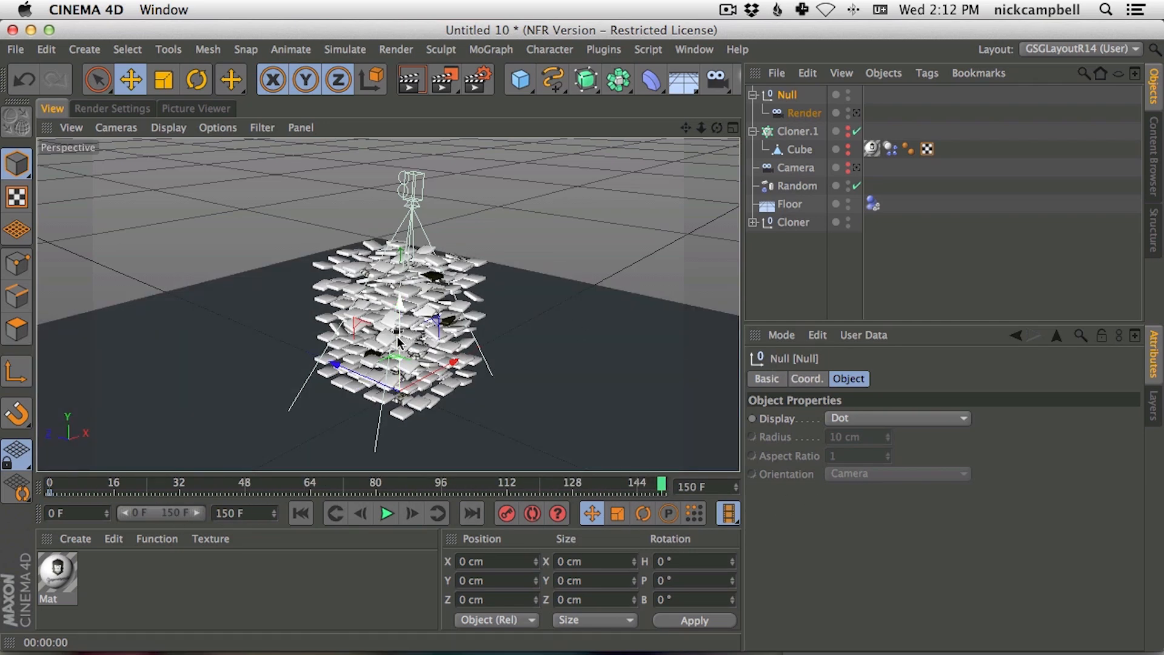
drag(400, 342, 407, 287)
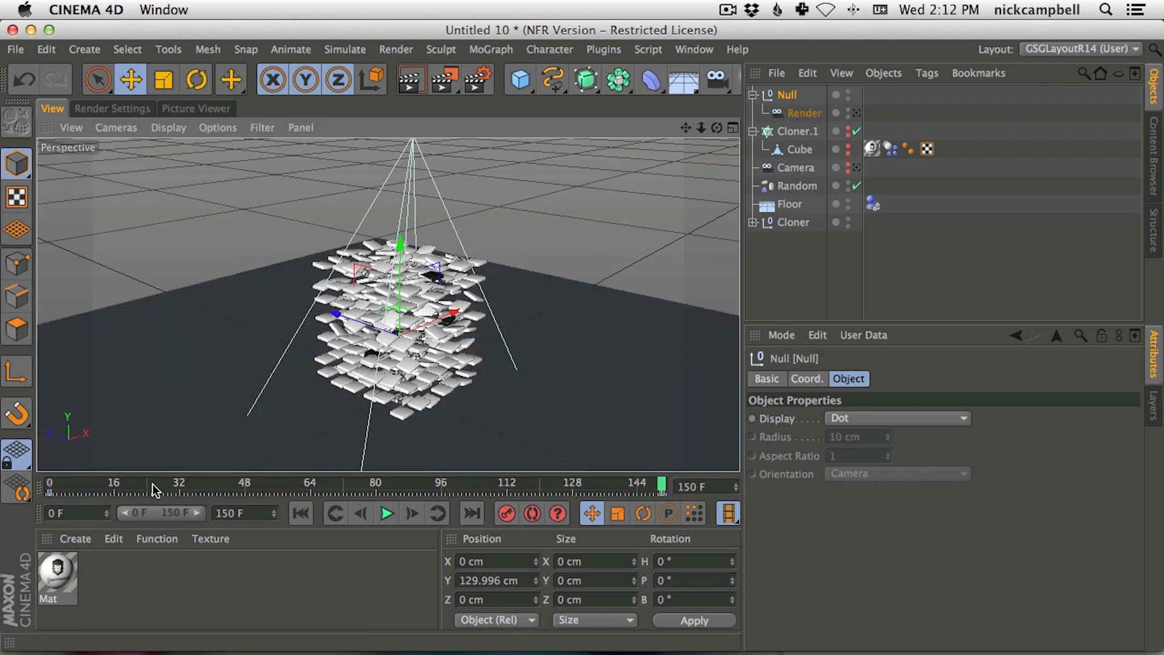
Look through the Render camera and play the simulation from frame 0 to 55 to check the slow pull-back over the logo
click(856, 113)
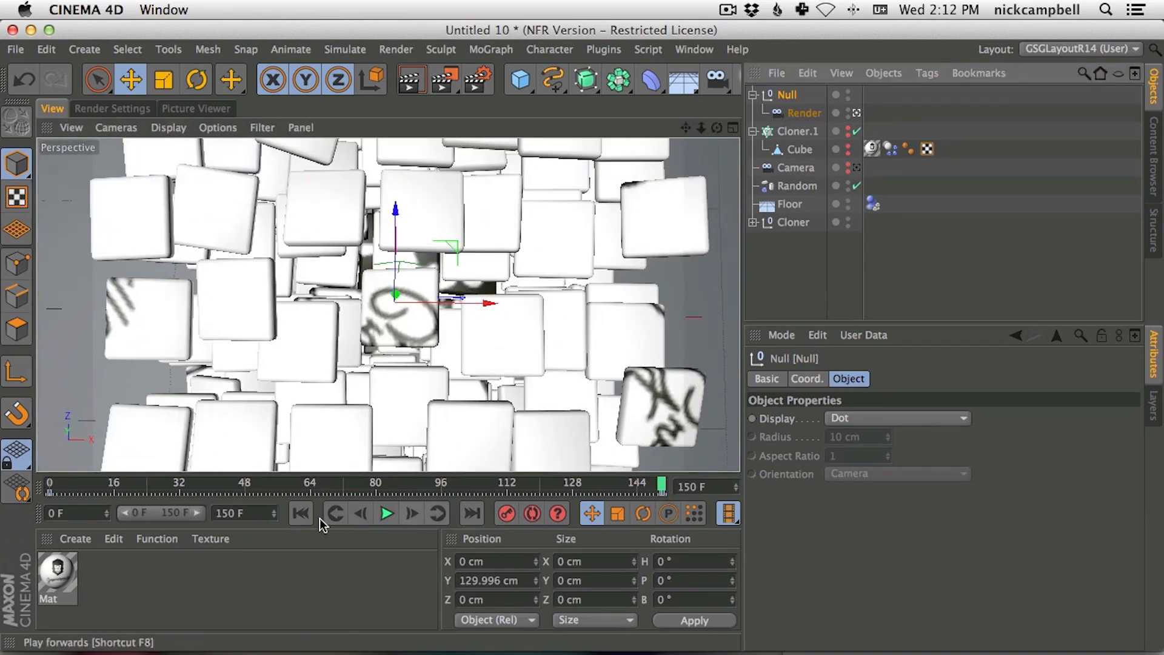
drag(374, 485, 48, 485)
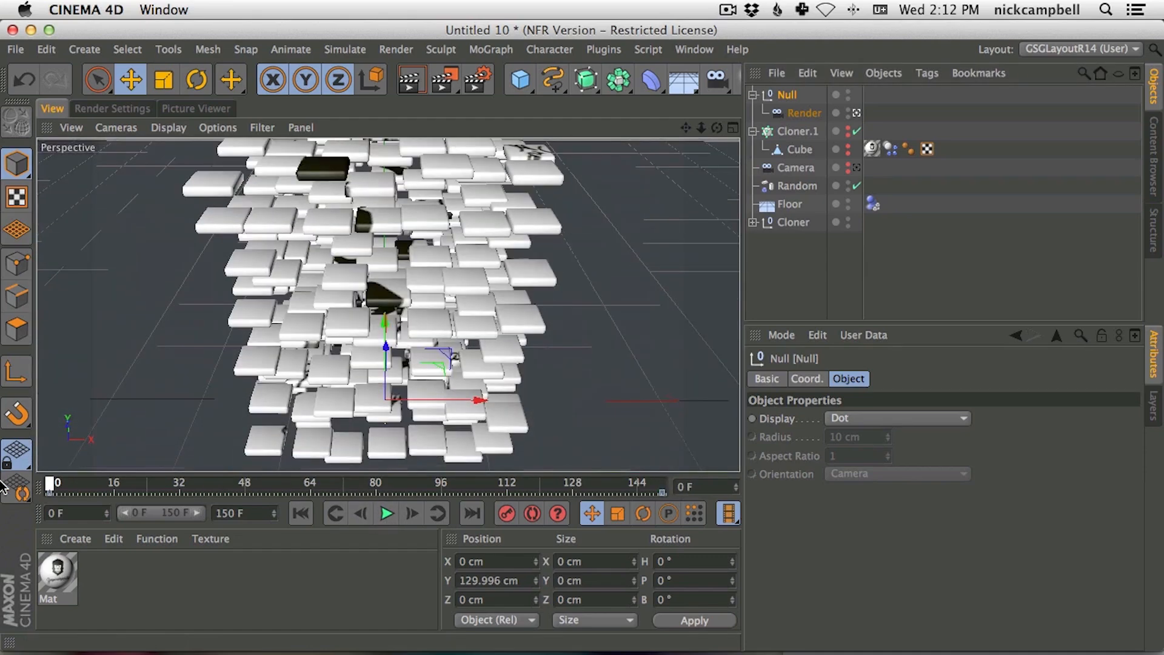
click(386, 513)
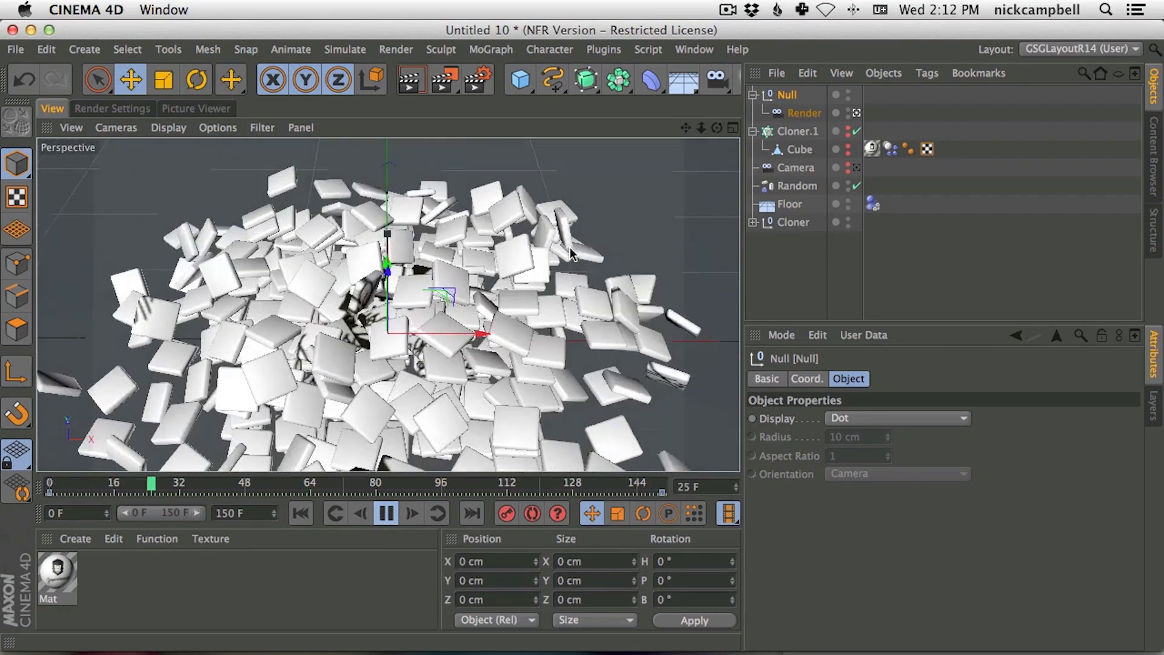
click(386, 513)
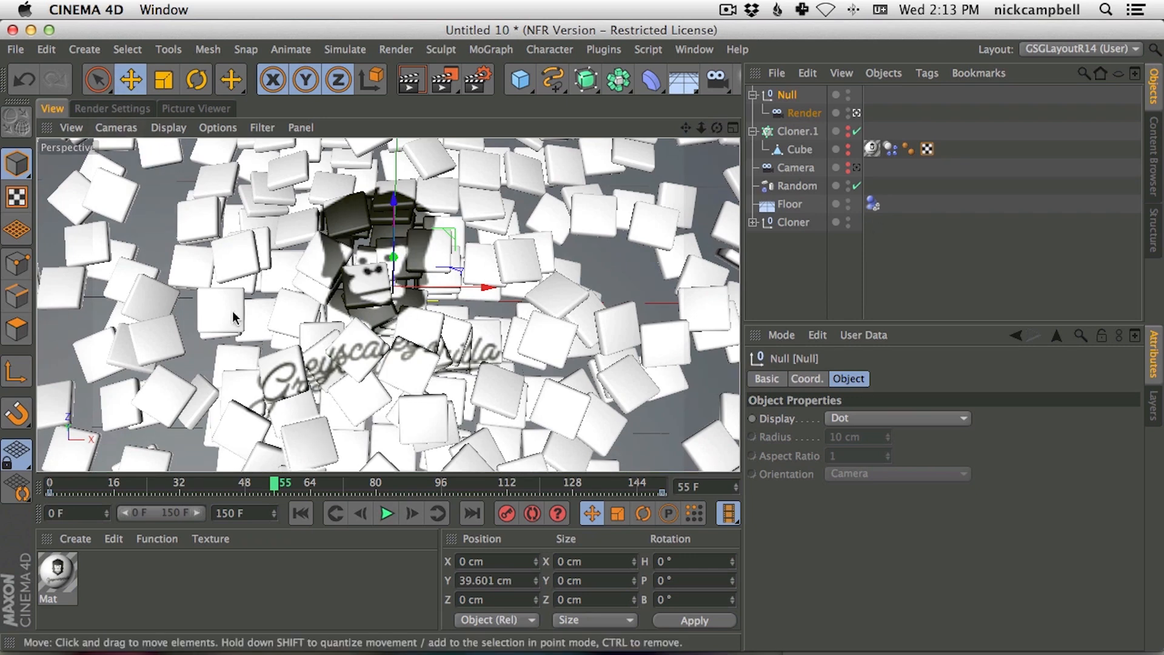
In the render output settings, set the frame range to All Frames
click(126, 108)
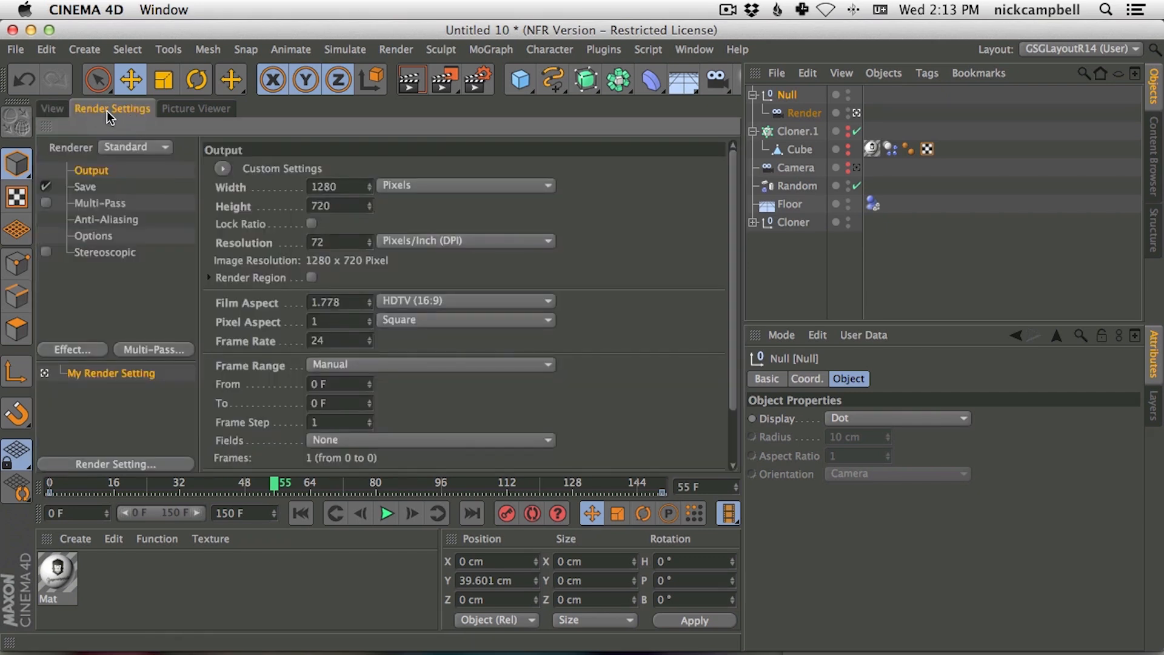
click(127, 148)
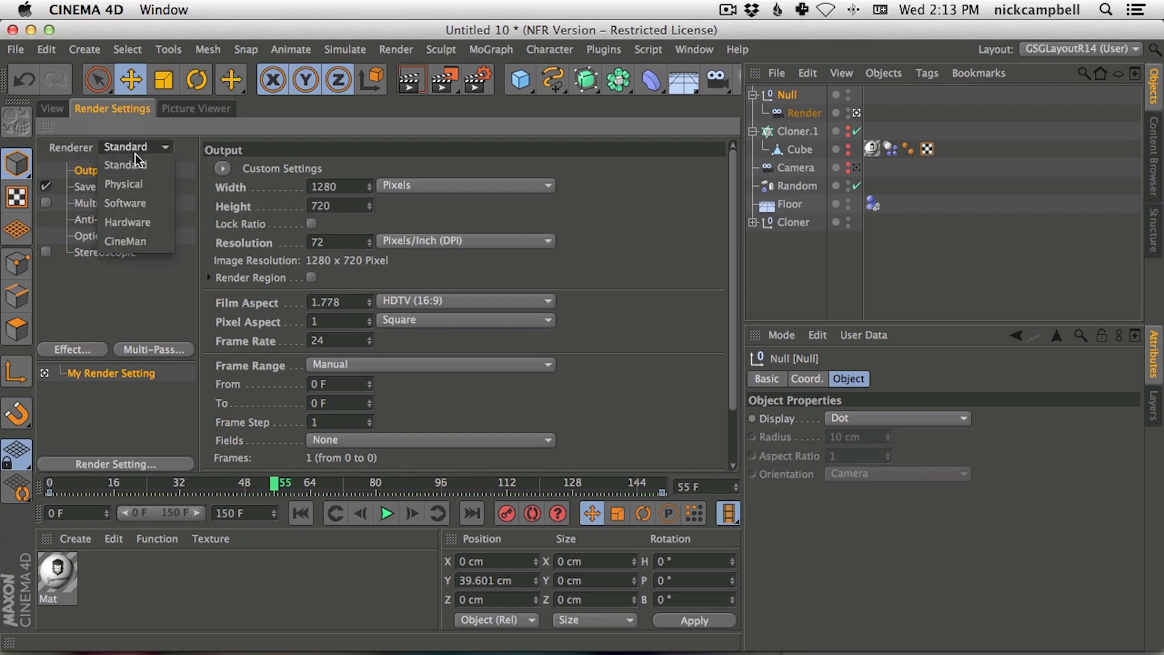
click(74, 169)
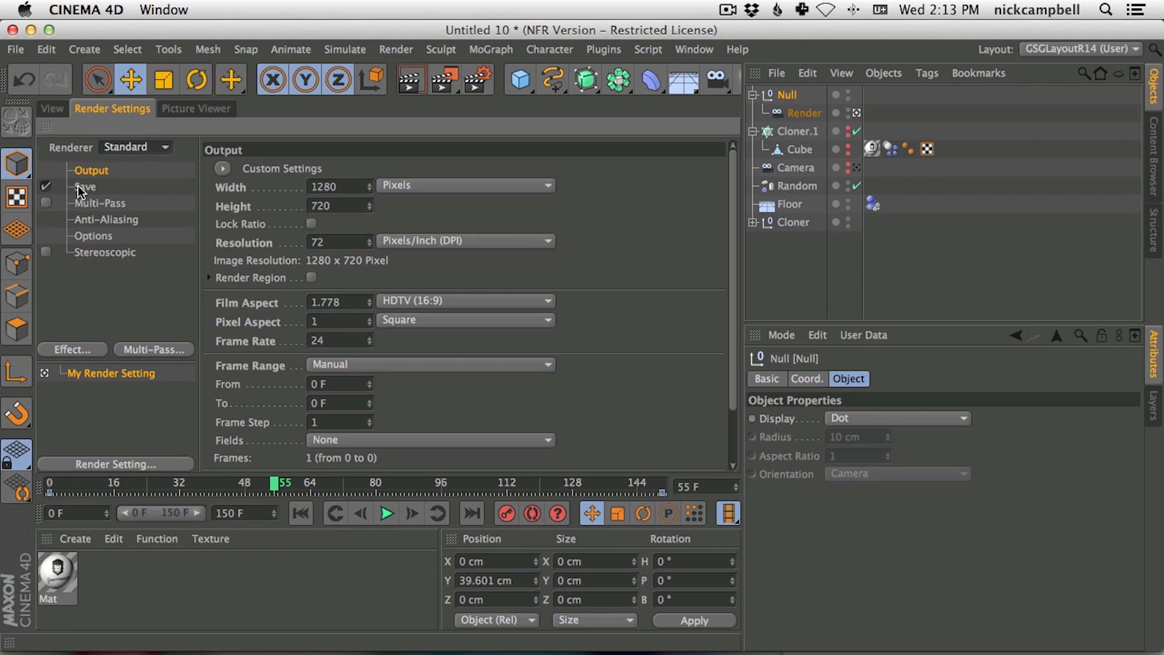
click(367, 365)
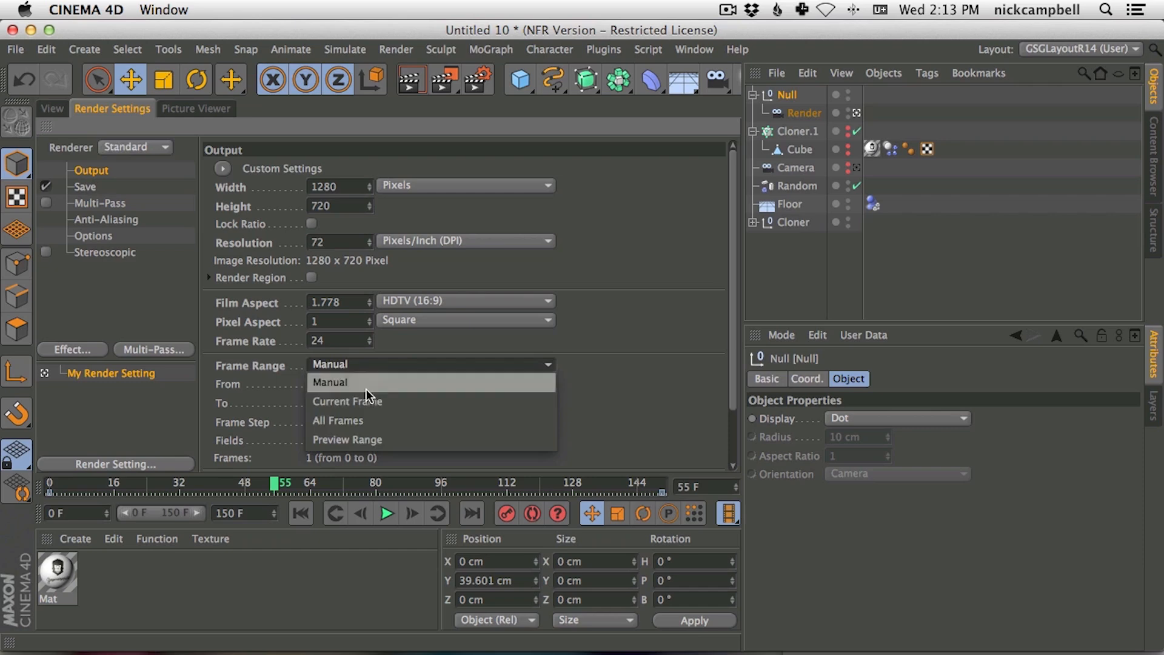
click(370, 423)
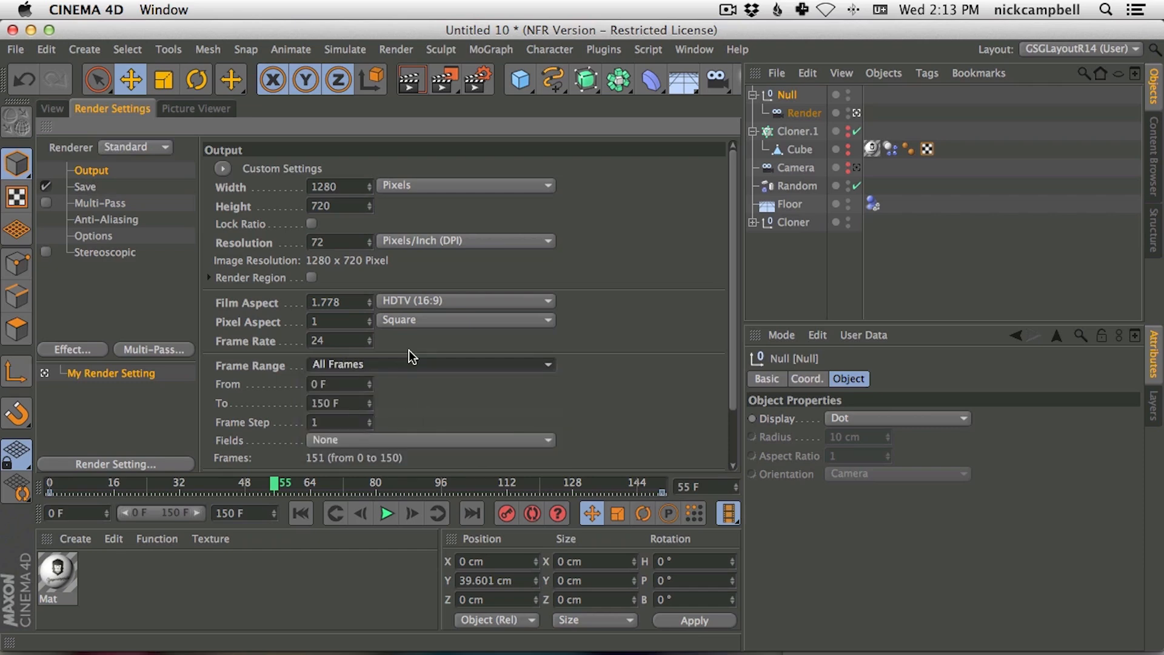
Render the full animation to the Picture Viewer and set the preview zoom to 25%
key(shift+r)
click(717, 260)
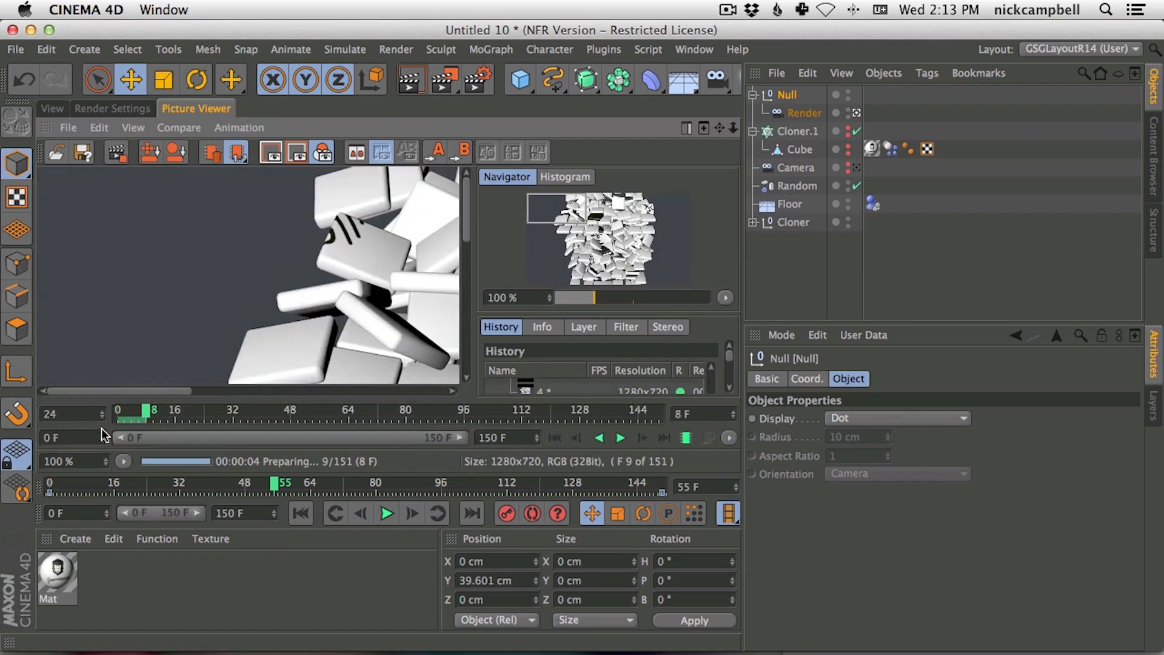
drag(76, 462, 3, 426)
text(25)
key(Return)
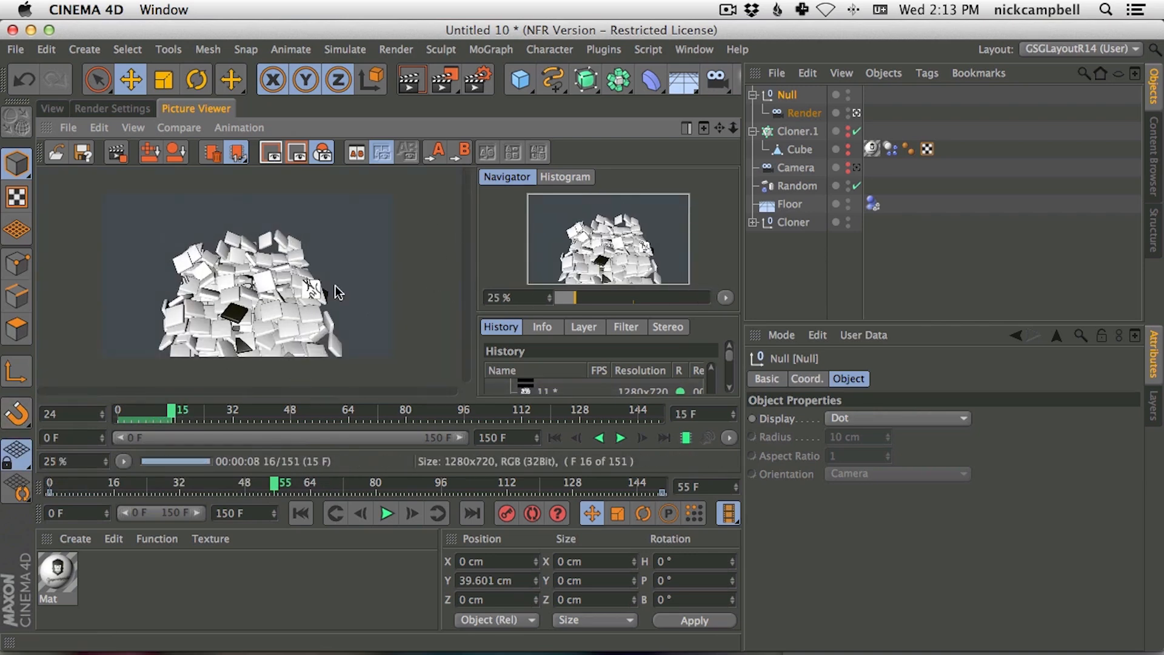
Add HDRStudioRig.c4d from the GSG_HDRI_Studio_Pack presets to the scene and review its lighting and seamless floor controls
click(56, 109)
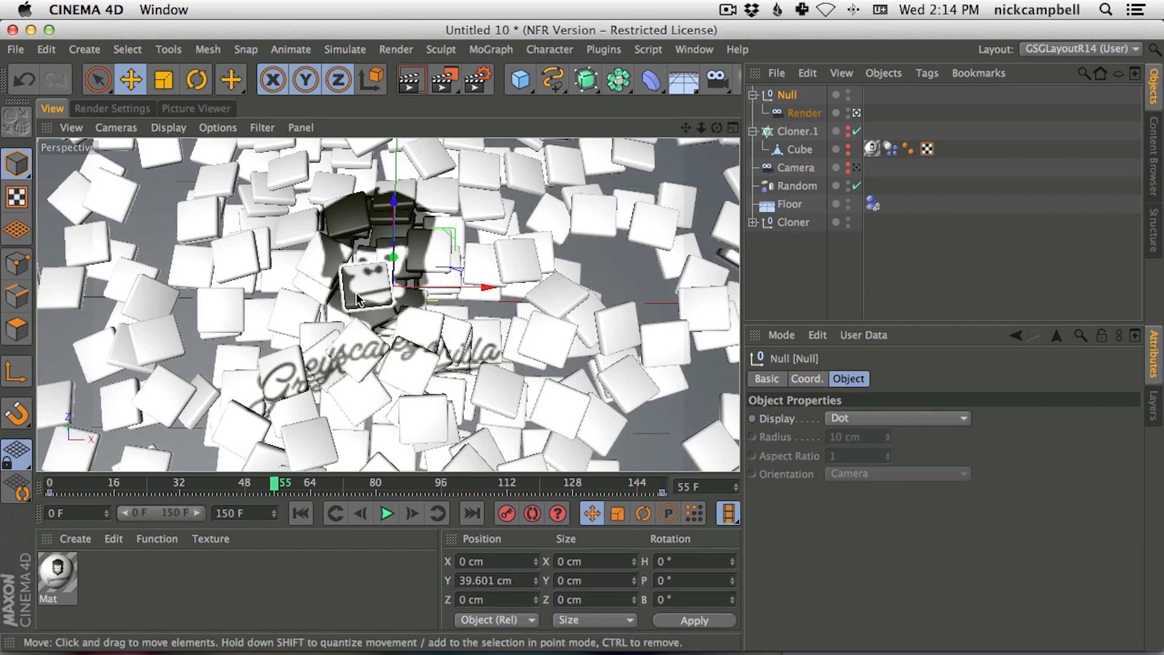
click(1152, 158)
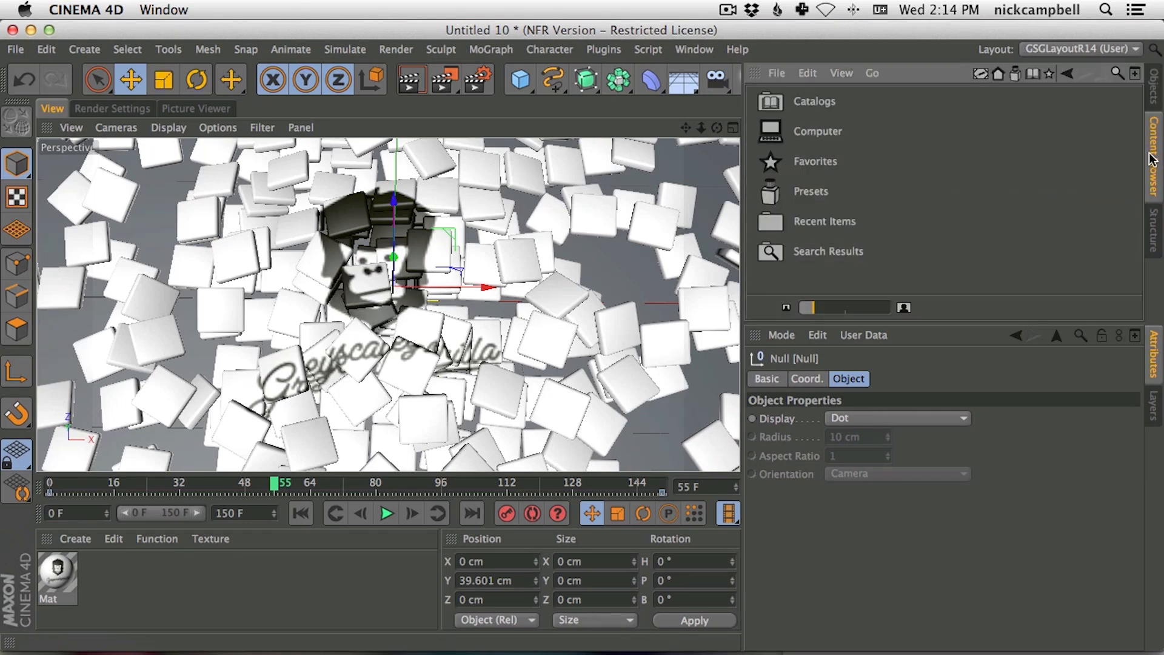
double_click(780, 195)
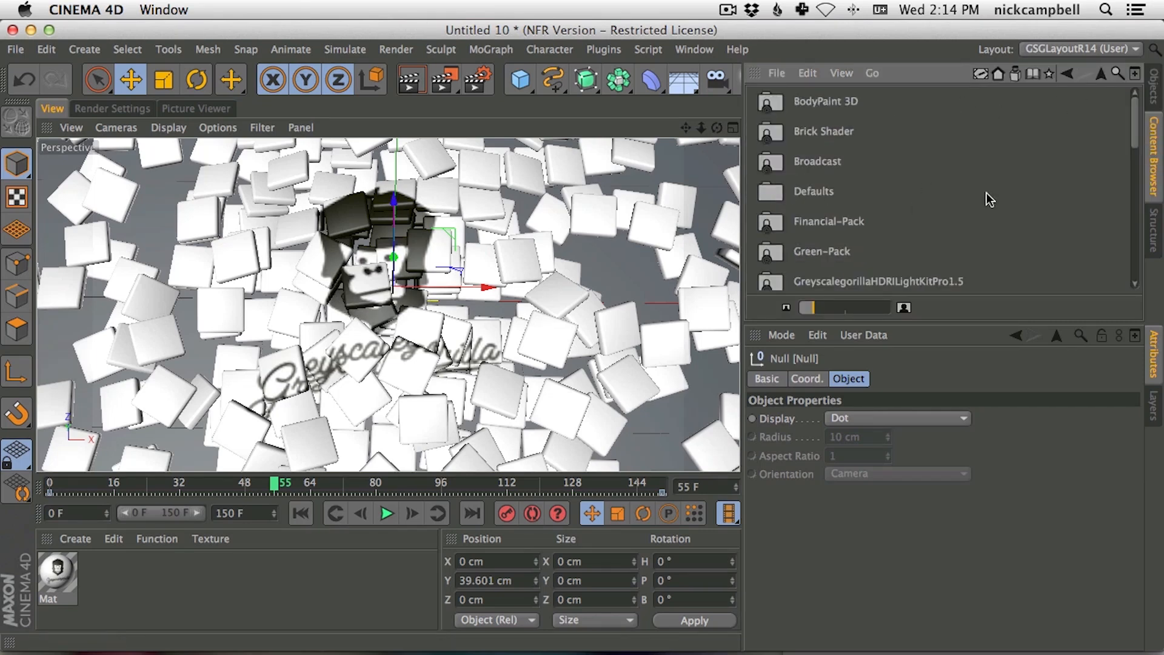
drag(1131, 127, 1131, 176)
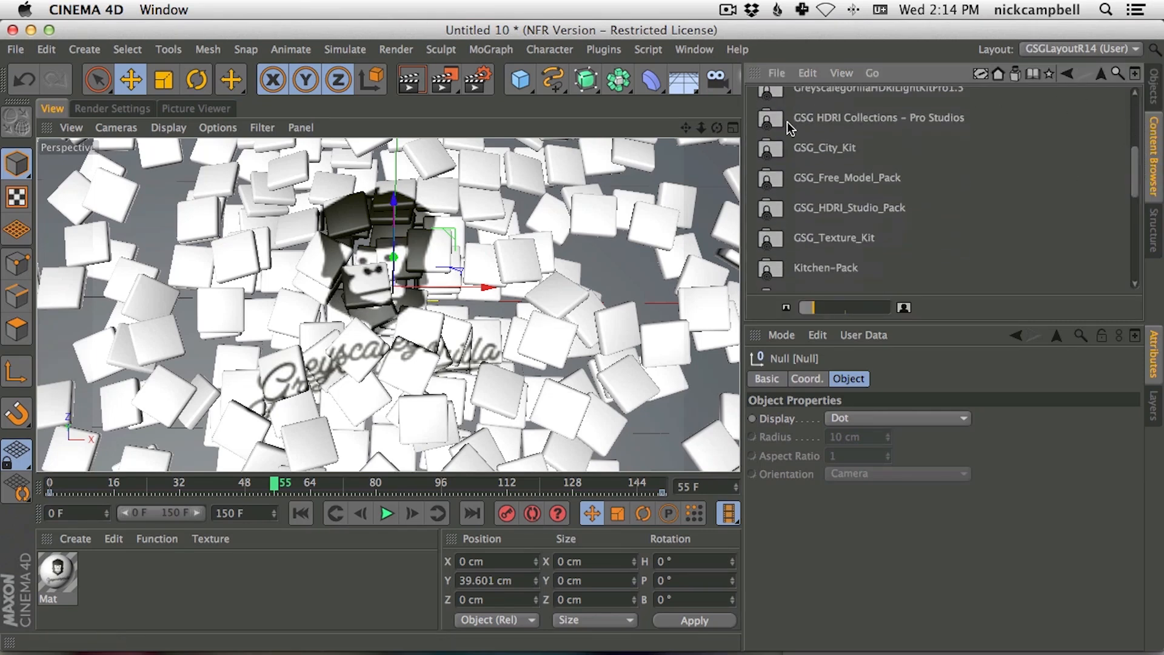
double_click(794, 211)
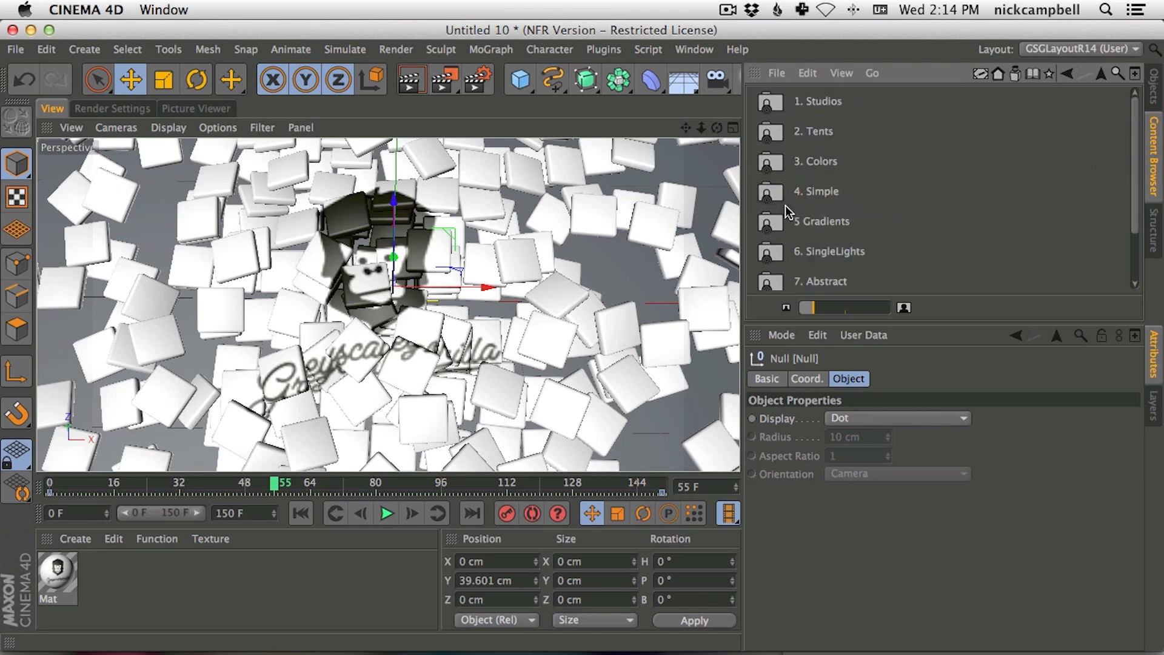
scroll(945, 200, down, 2)
double_click(780, 276)
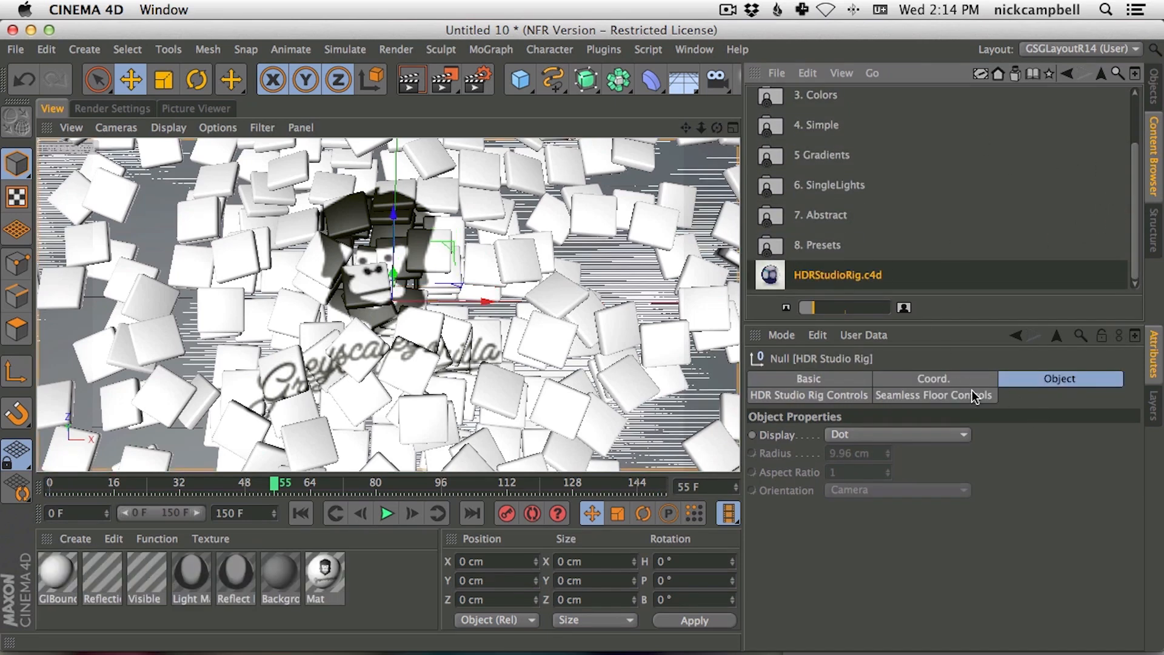
click(852, 397)
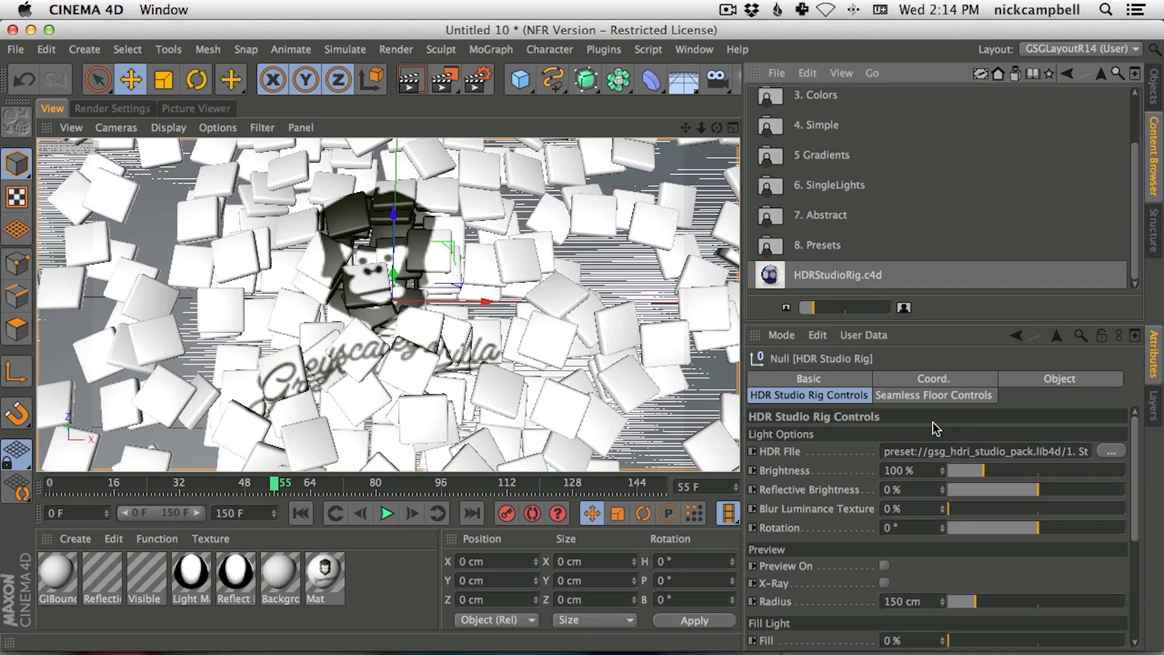
click(939, 395)
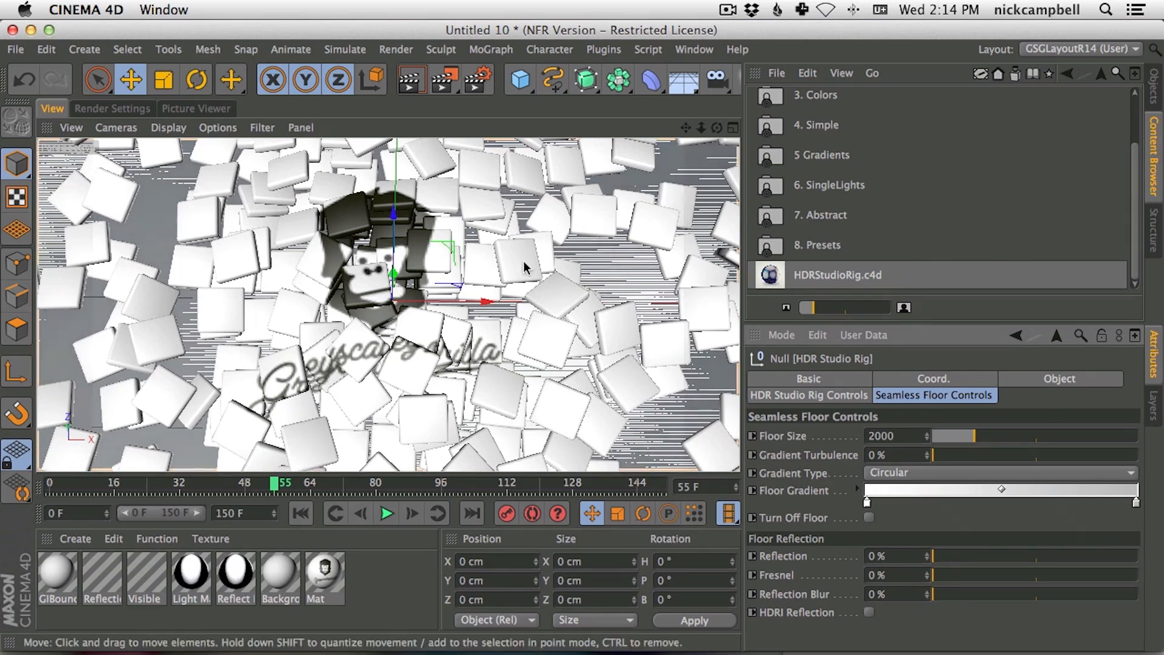
Hide the original Floor object in both the viewport and the render so only the rig's seamless floor shows
click(1153, 84)
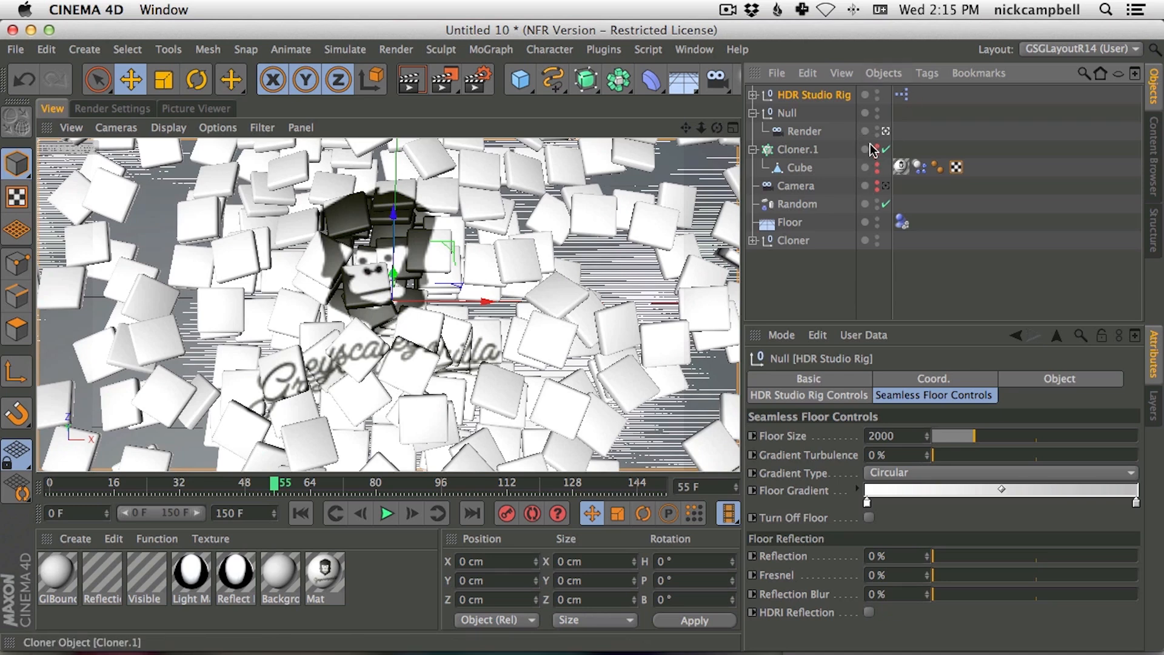
ctrl+click(877, 224)
ctrl+click(877, 224)
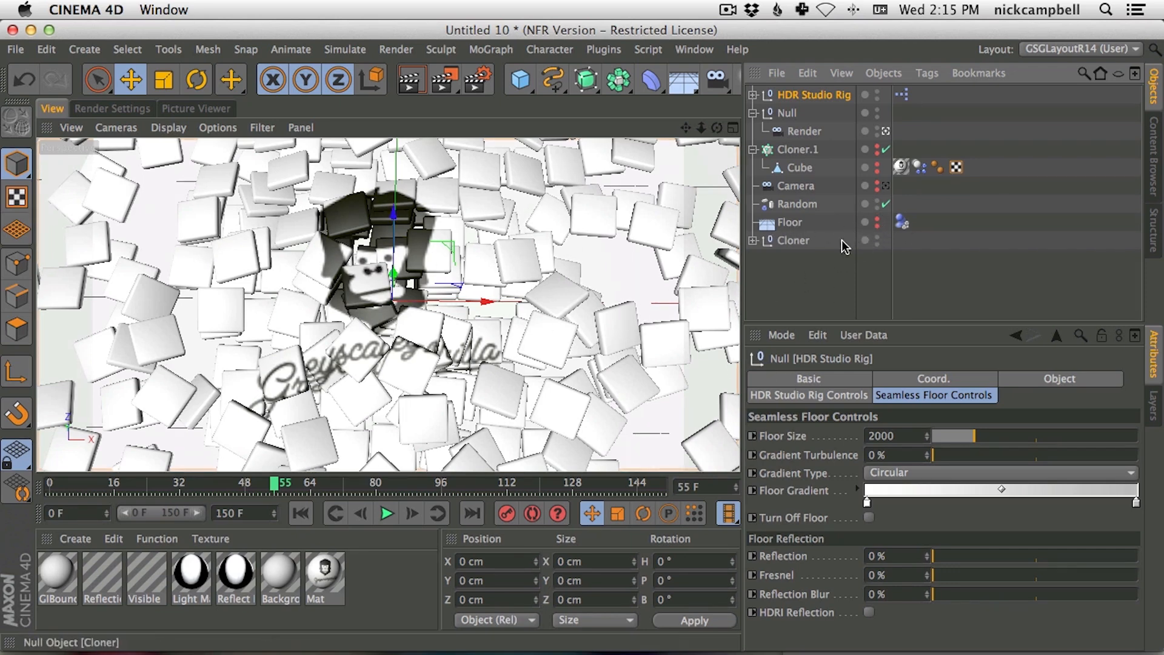
Play the simulation on to frame 64 and render a preview of the assembled logo in the view
click(382, 513)
click(380, 514)
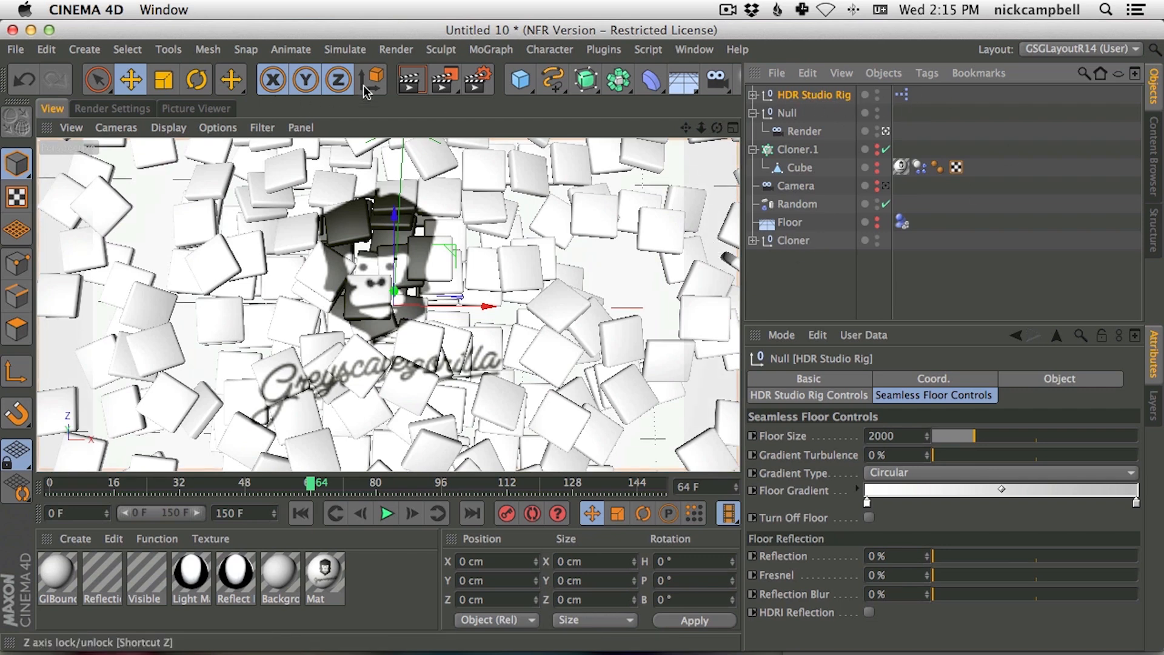
click(415, 88)
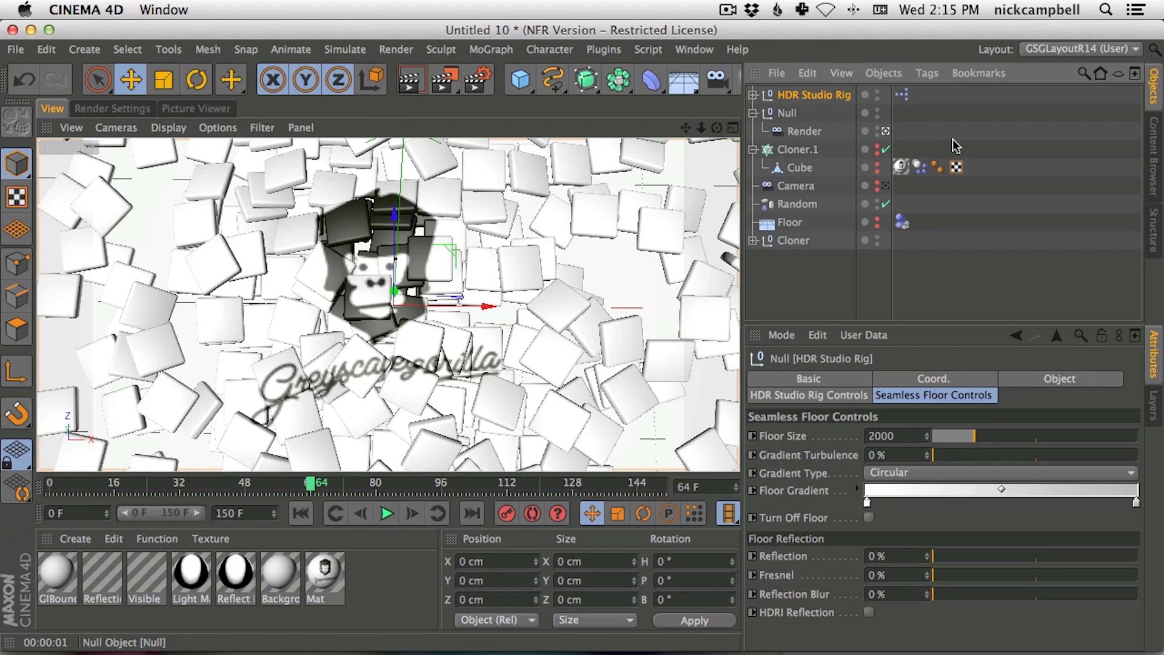
Leave the Render camera to examine the cube pile on the seamless floor from farther away, and return to the Render camera
click(886, 131)
click(886, 131)
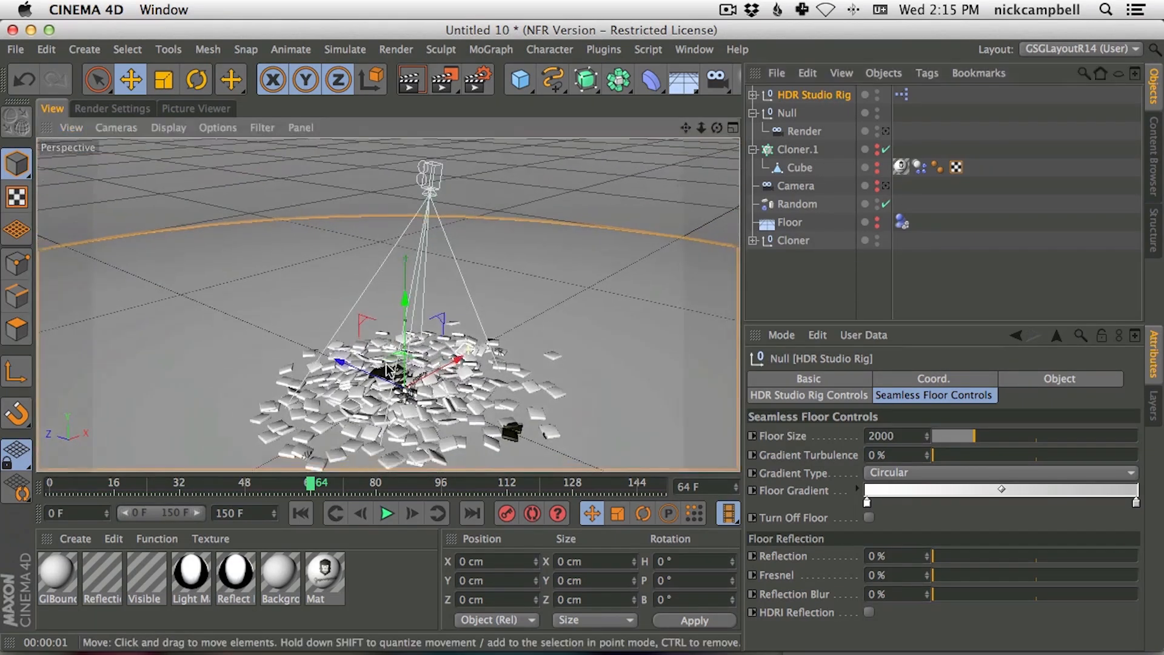
scroll(456, 320, up, 5)
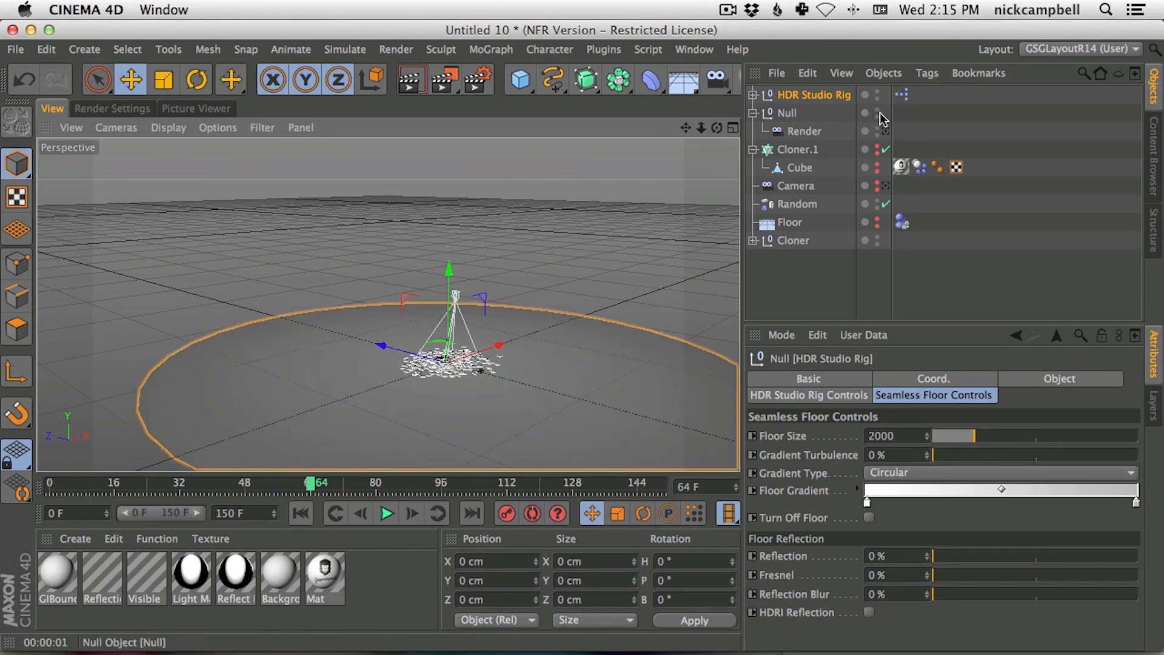
click(885, 131)
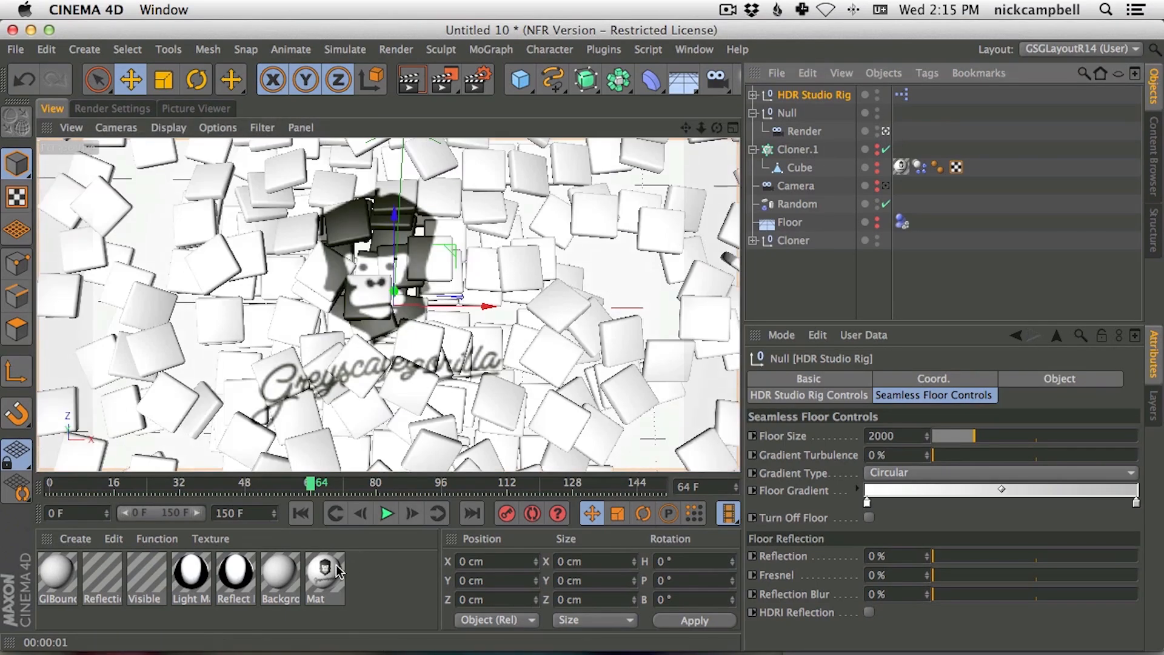
Enable the Reflection channel of the logo material Mat and load a Fresnel shader as its texture
double_click(325, 572)
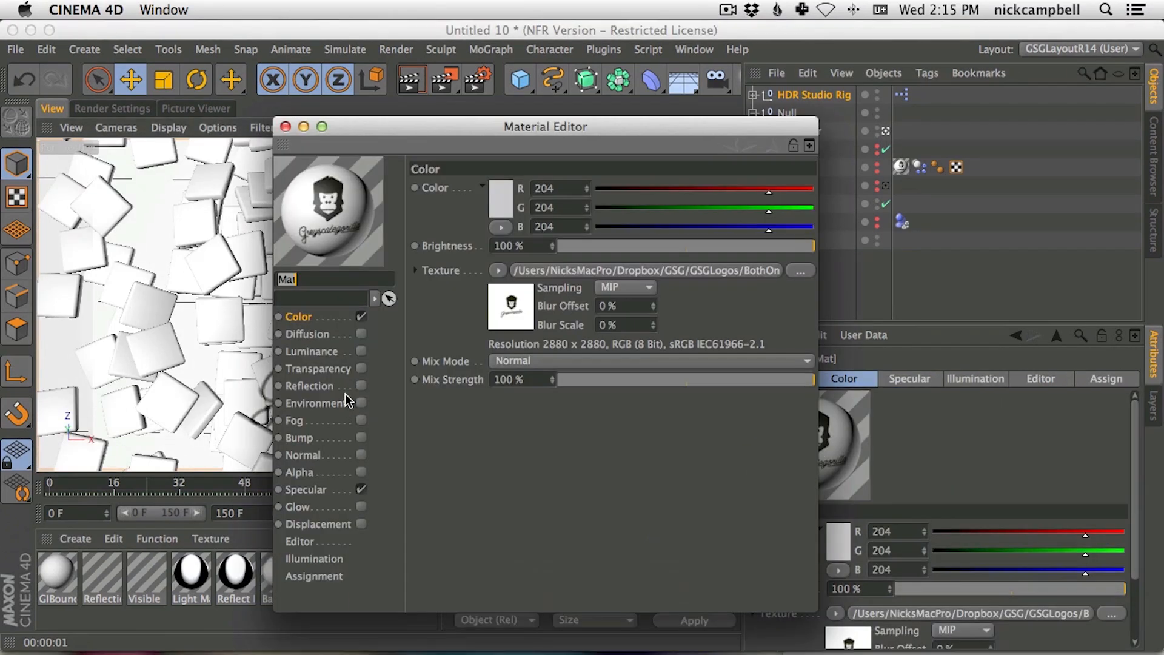
click(362, 386)
drag(448, 139, 722, 120)
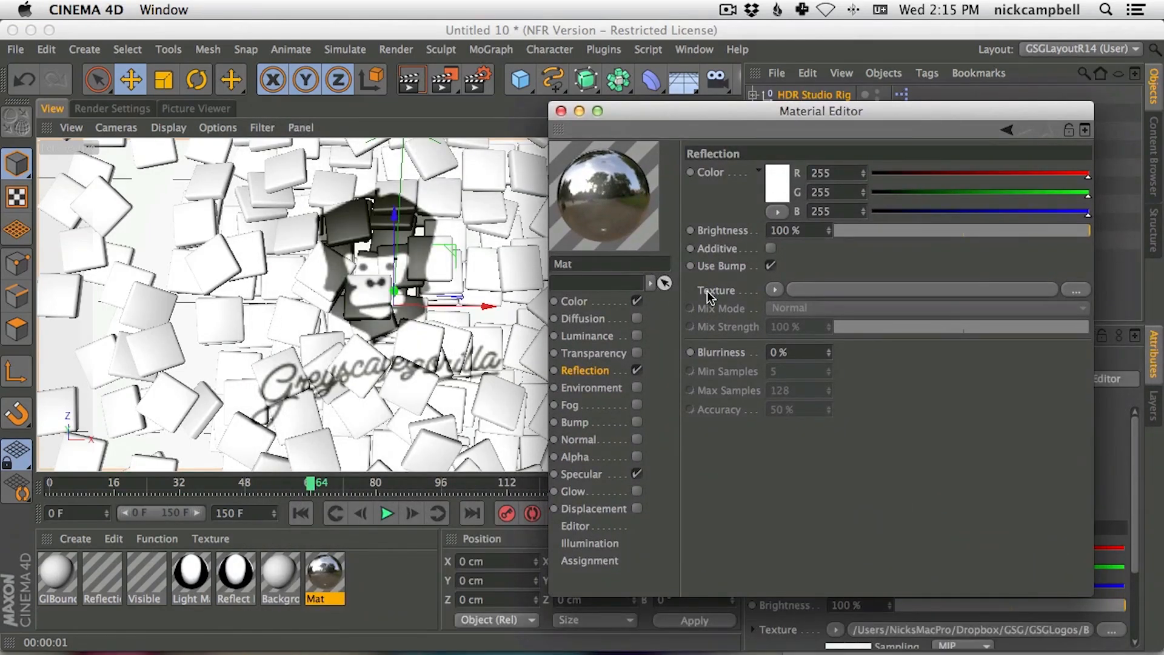
click(774, 290)
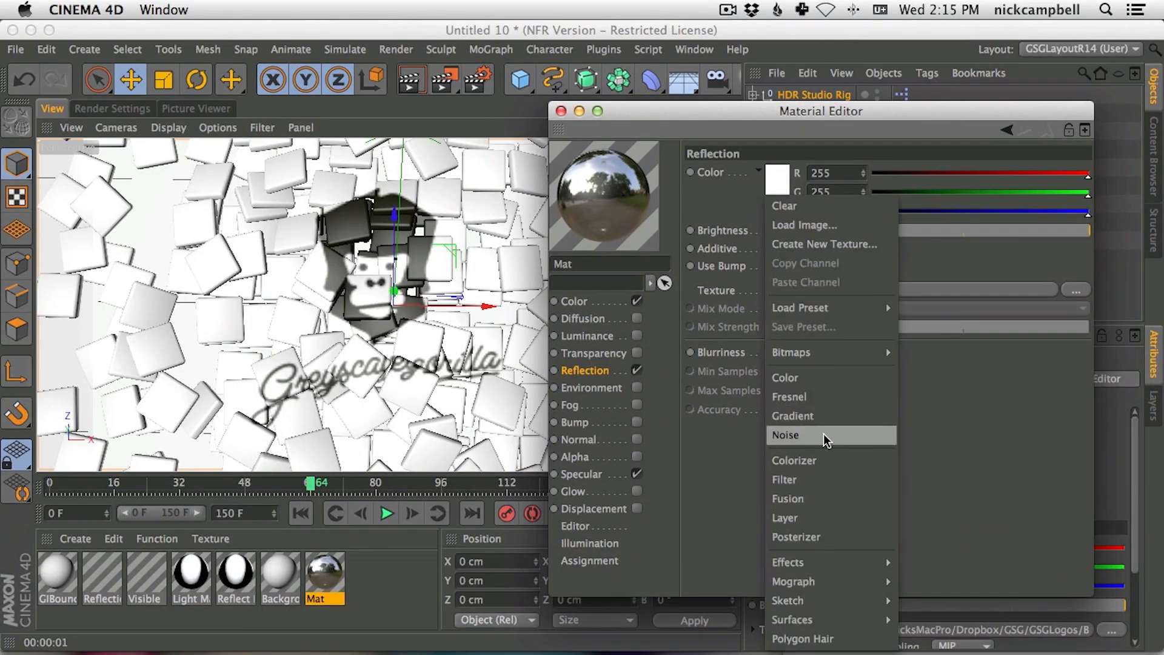
click(788, 396)
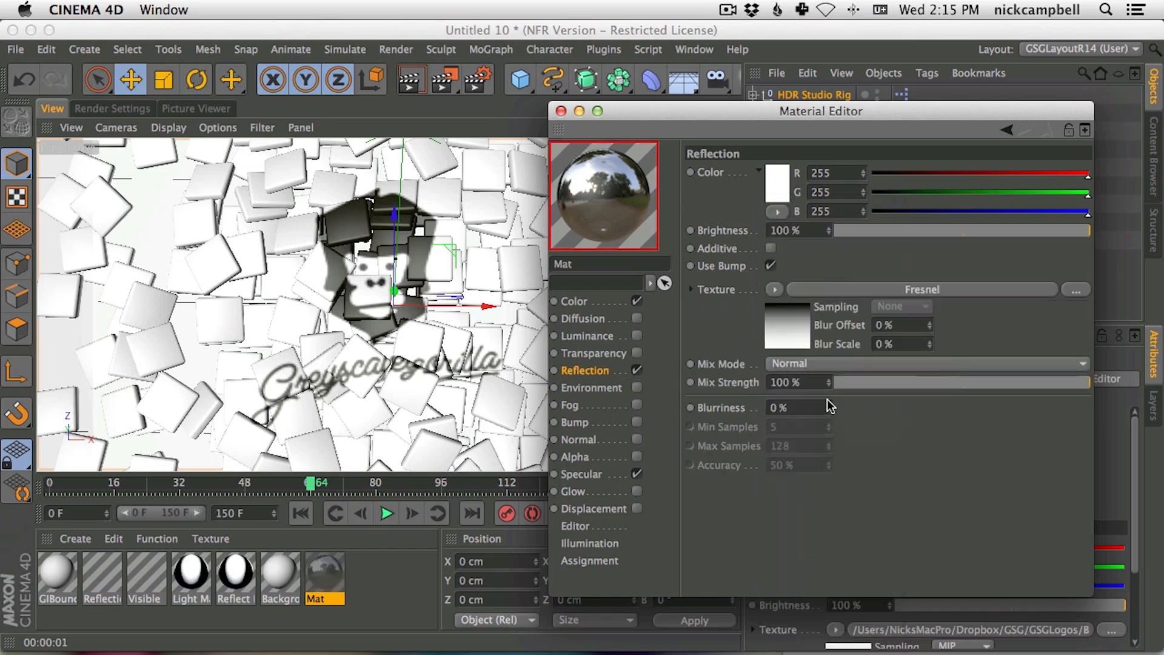
Lower the reflection's brightness to 4% and the Fresnel texture's mix strength to 19%
click(853, 231)
click(927, 381)
click(845, 230)
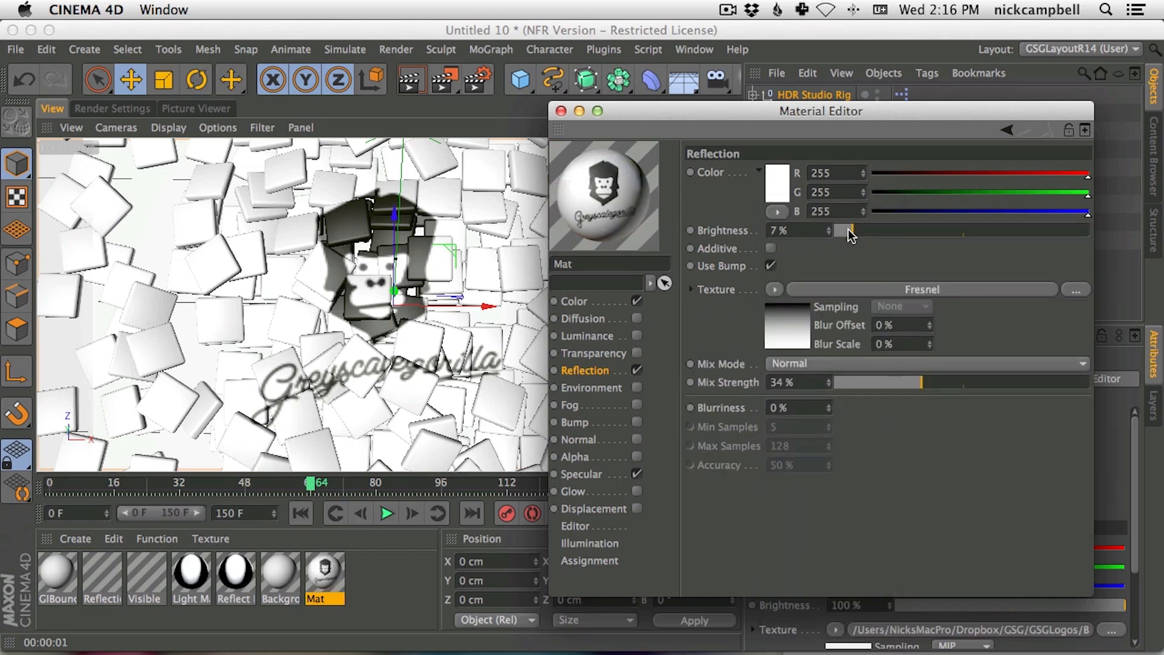
click(878, 383)
click(883, 382)
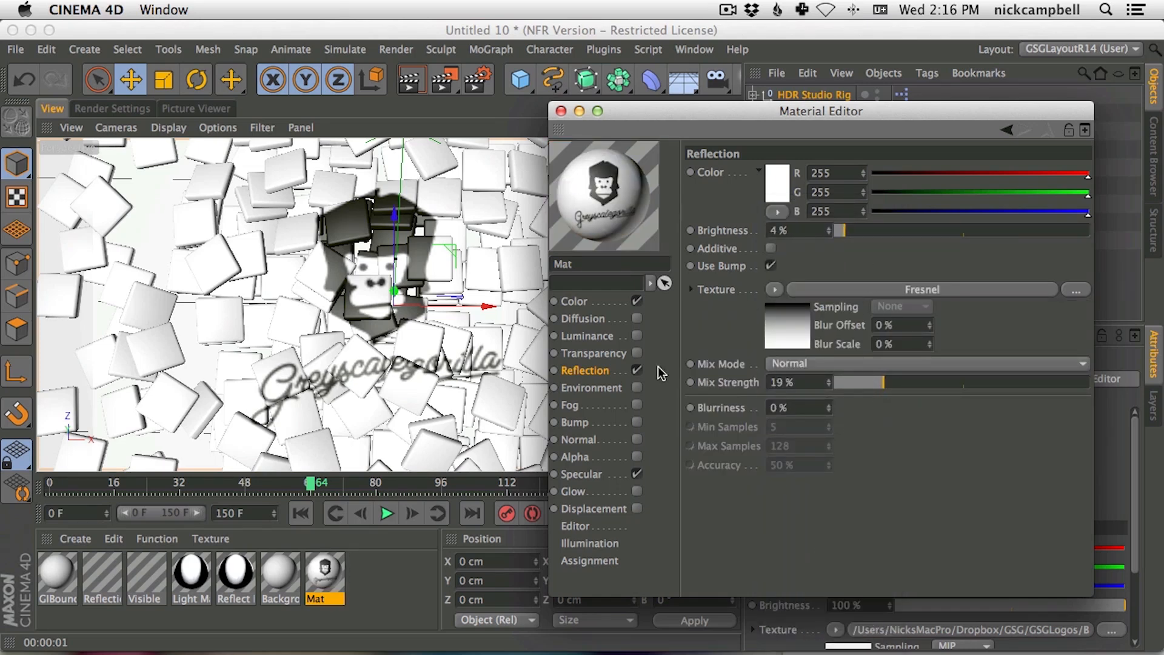
Set the reflection's blurriness to 8% and render a preview of the logo cubes in the view
click(801, 408)
text(5)
key(Return)
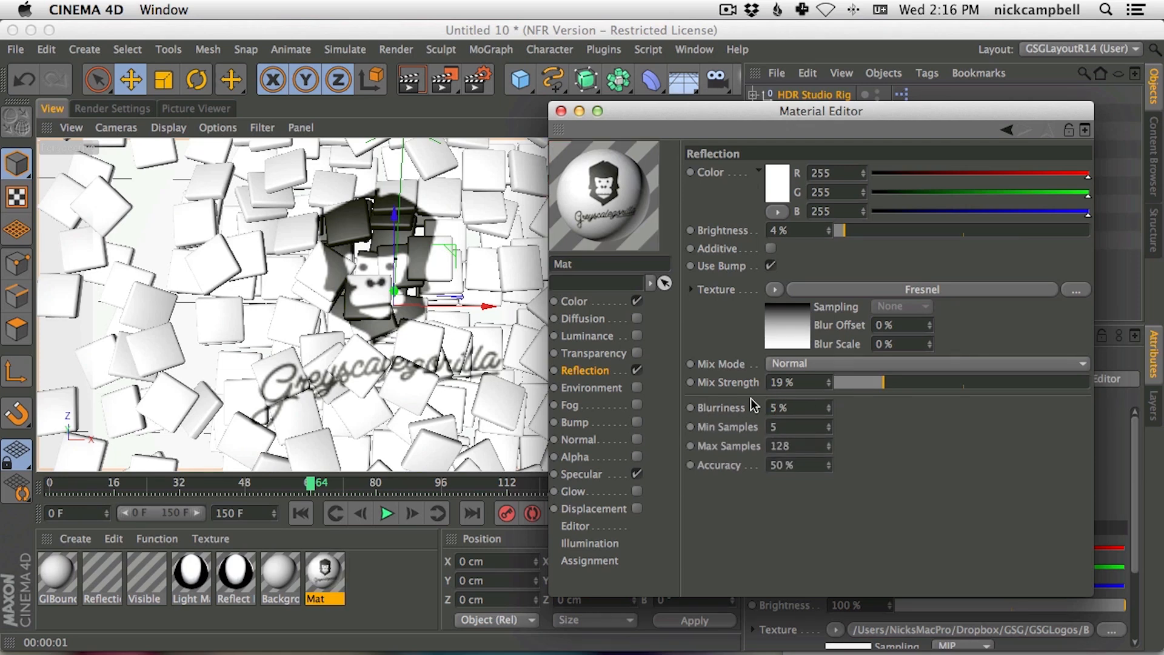
click(793, 408)
key(Return)
click(561, 112)
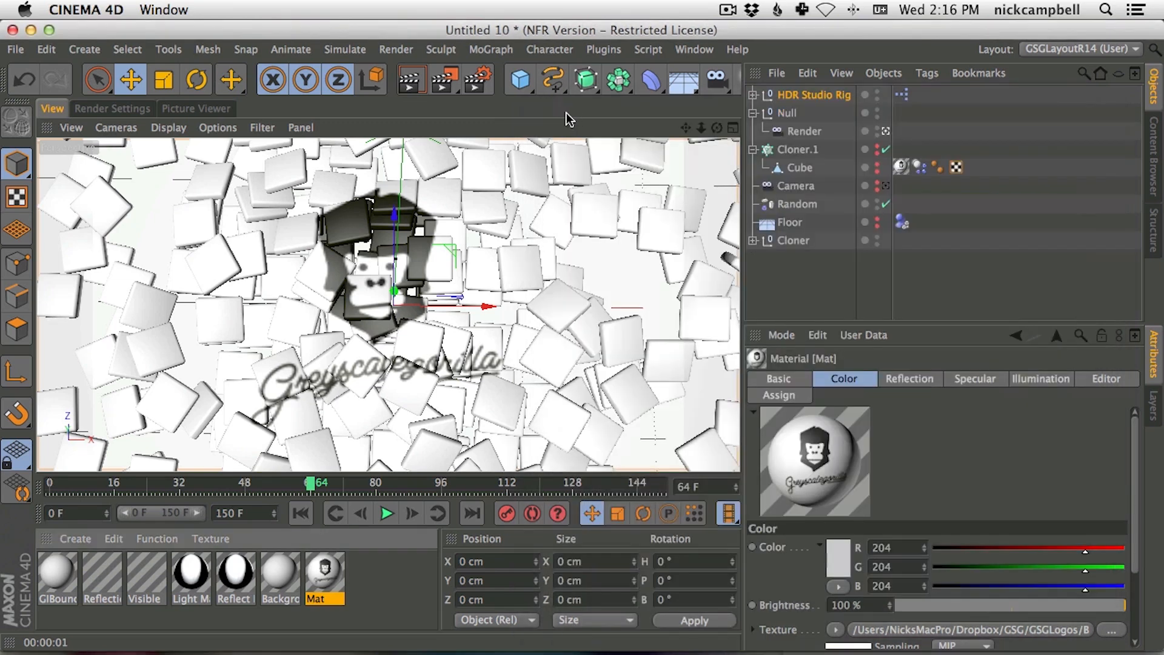
click(409, 79)
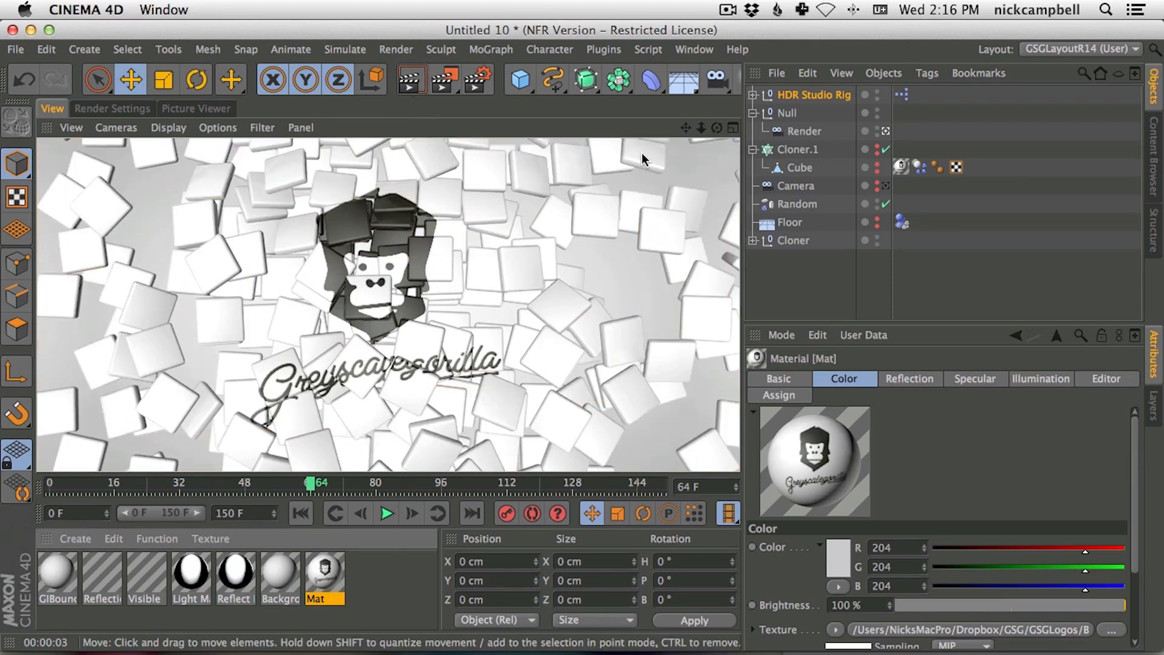
Set the Mat material's reflection brightness to 5% and render the view again
double_click(325, 570)
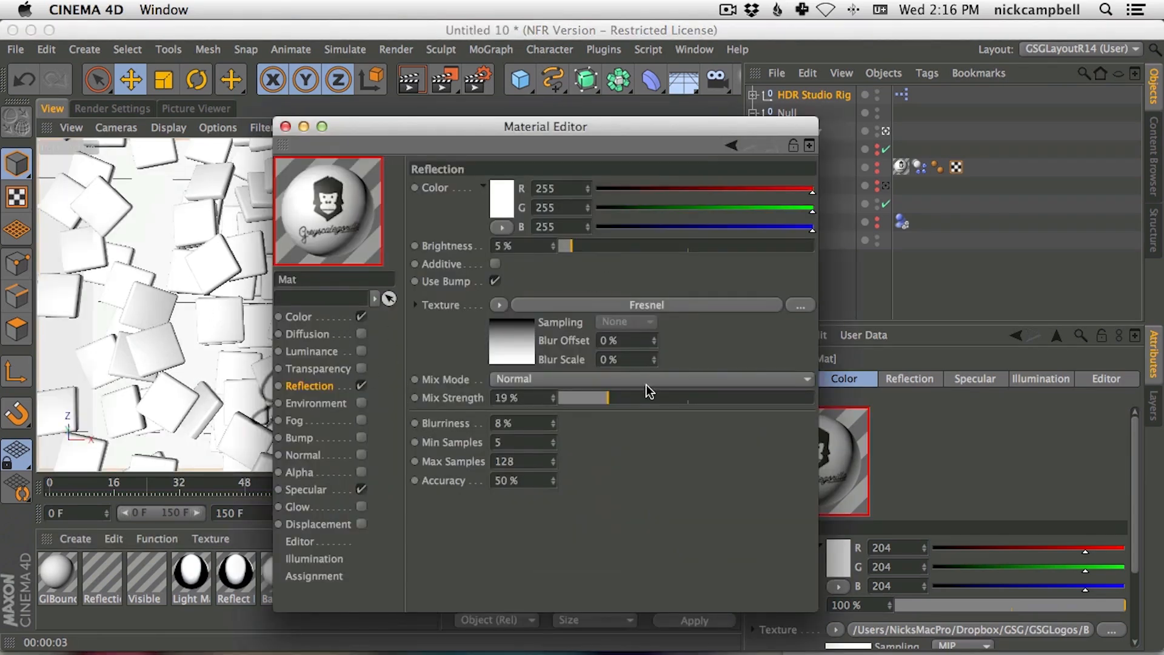
click(285, 127)
click(410, 79)
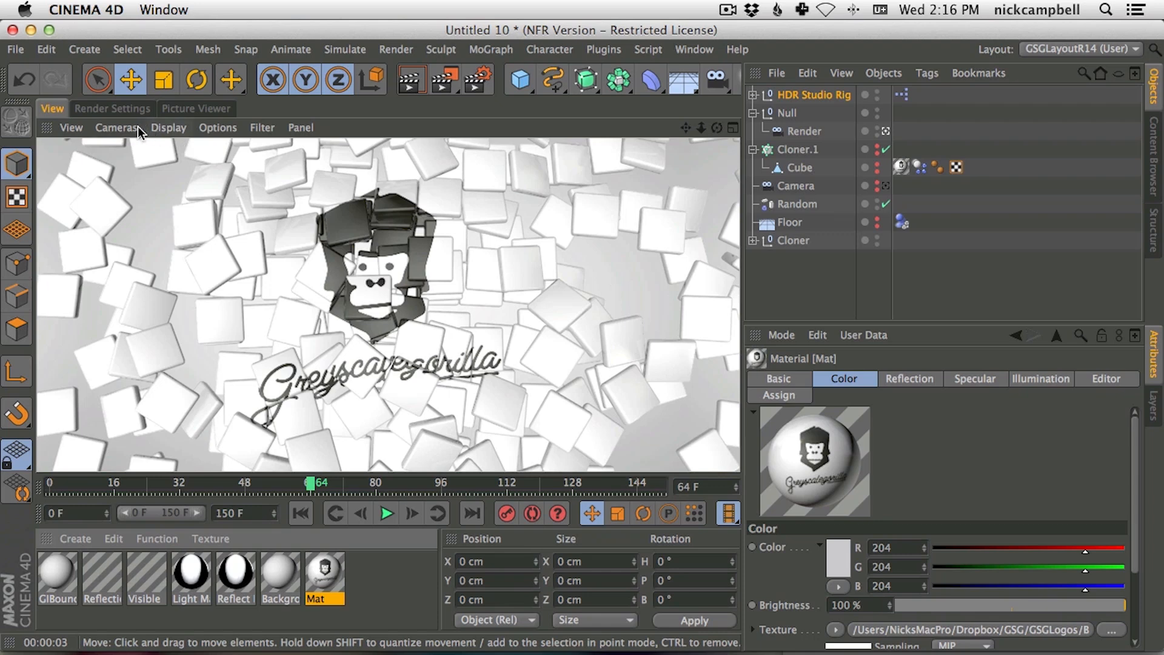
Change the renderer to Physical and review its sampling and subdivision settings
click(139, 106)
click(158, 149)
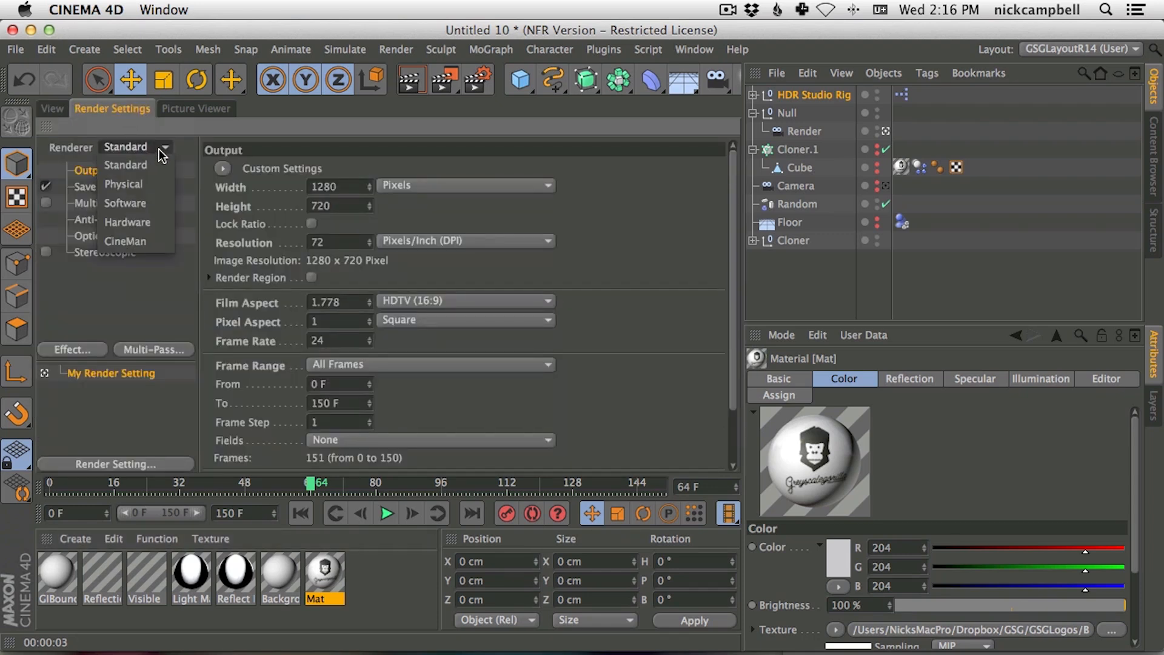
click(147, 184)
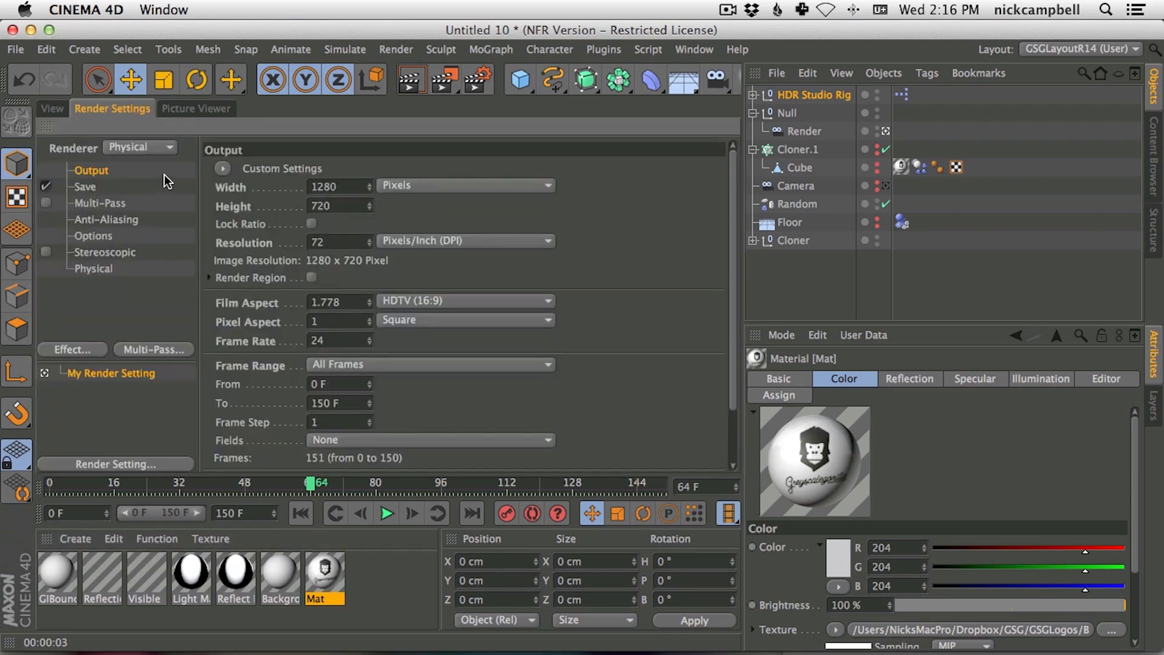
click(106, 269)
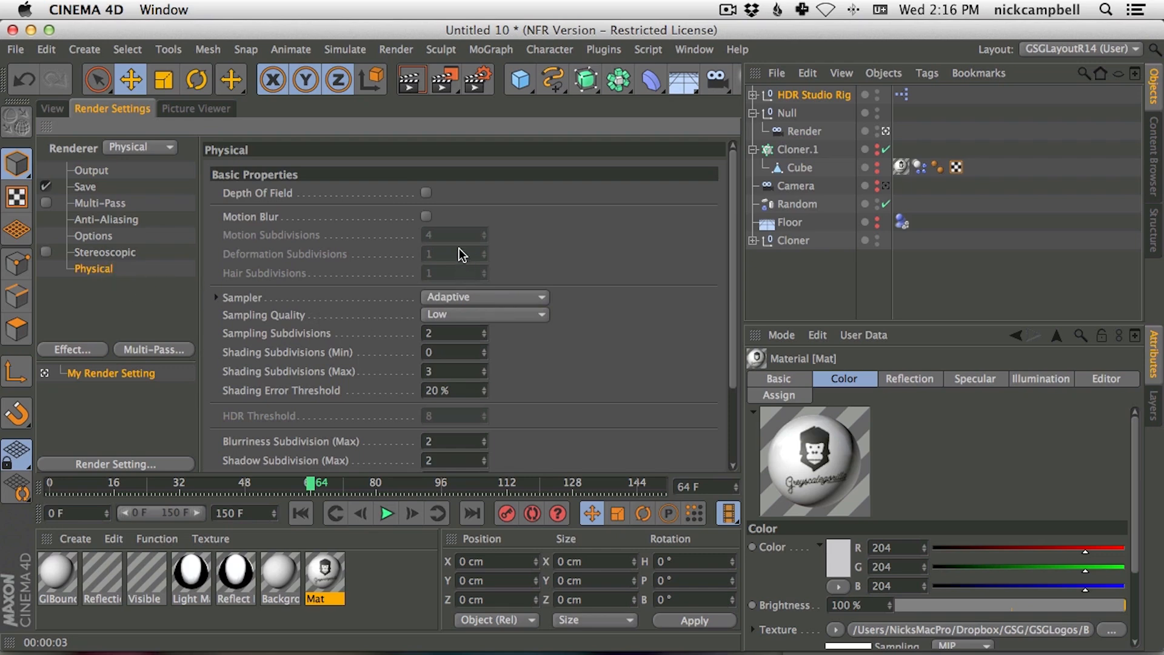
scroll(721, 364, down, 5)
scroll(718, 414, up, 5)
scroll(714, 423, down, 5)
scroll(706, 400, up, 5)
scroll(667, 367, down, 5)
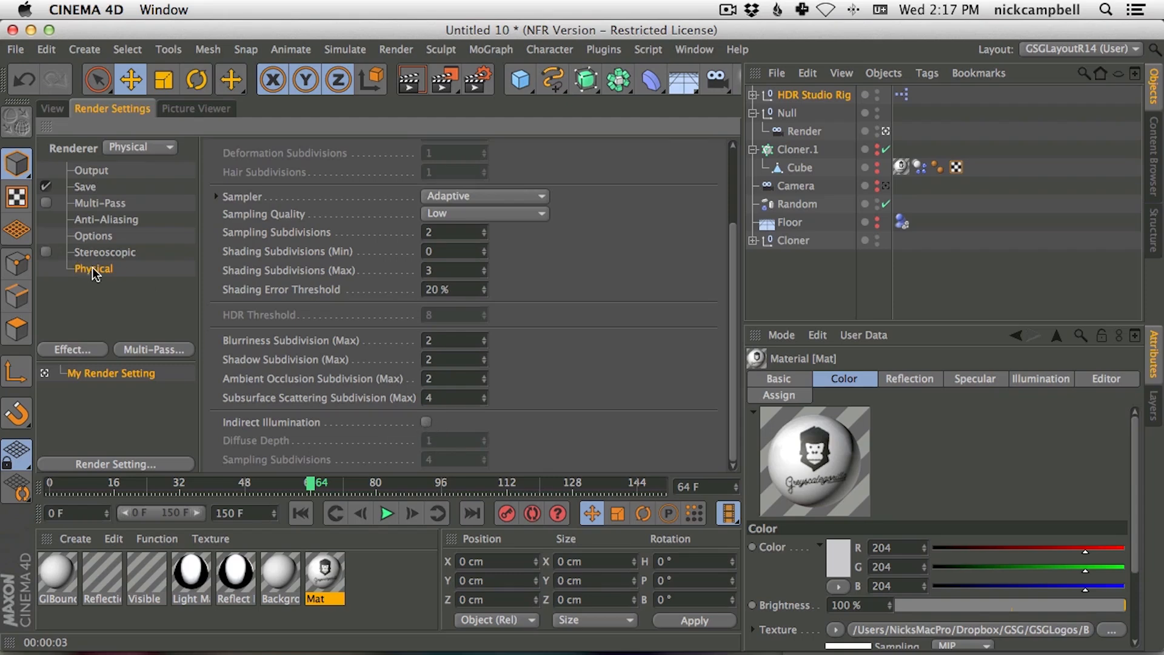
Add the Global Illumination effect to the render settings with GI mode QMC and a gamma of 2
click(81, 349)
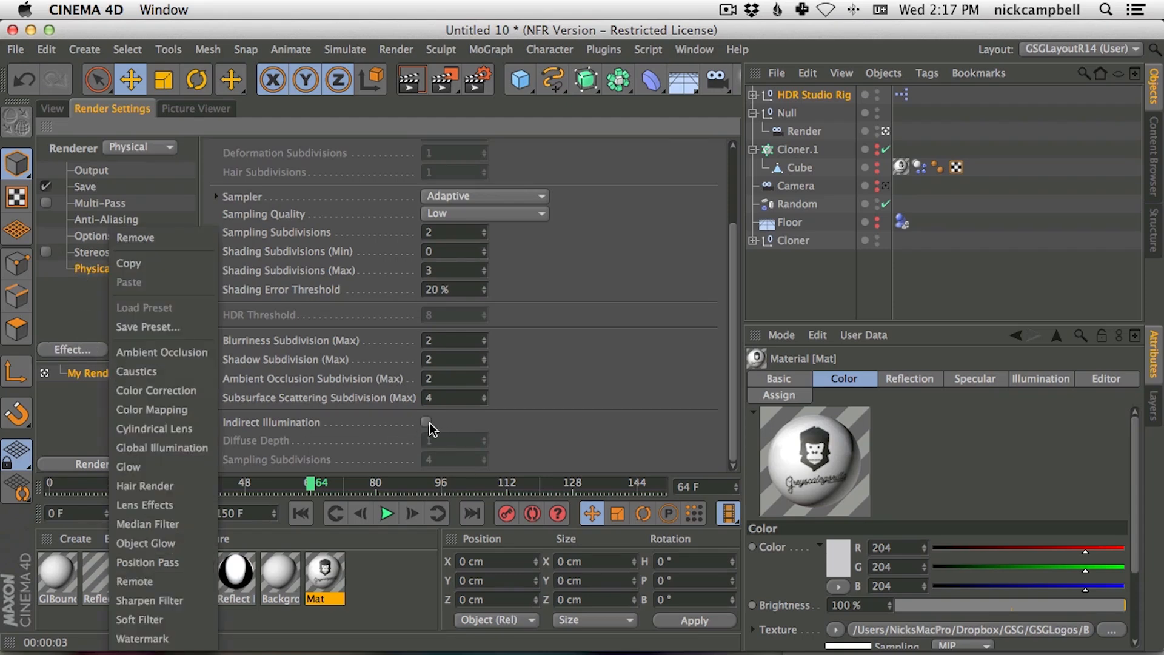
click(194, 447)
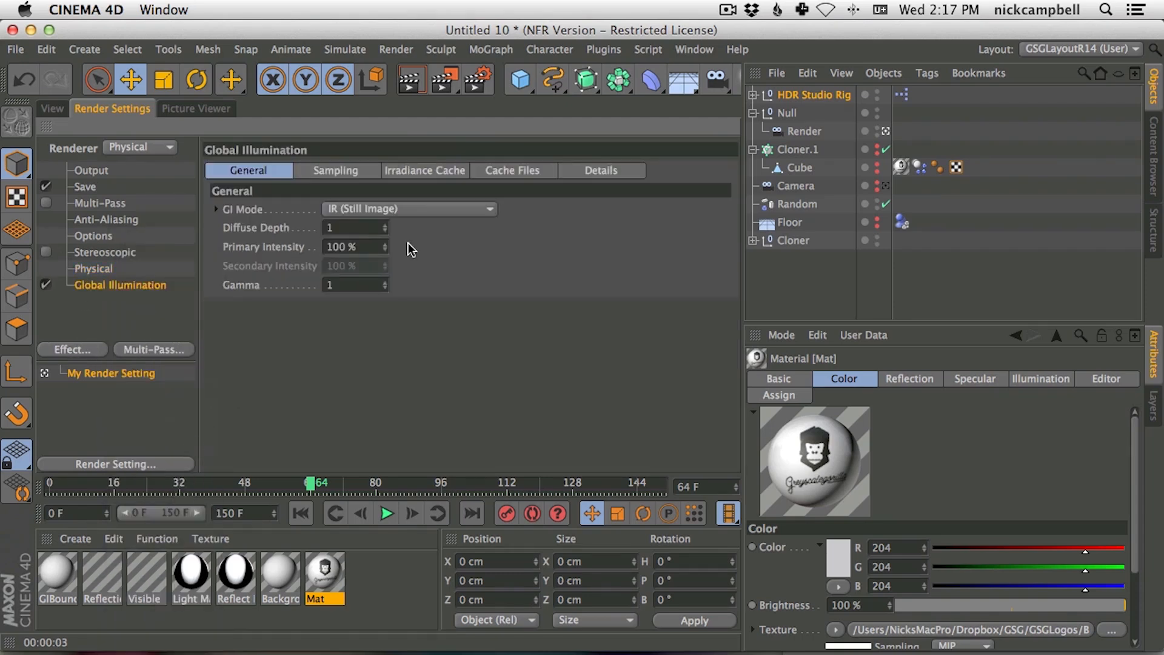
click(361, 213)
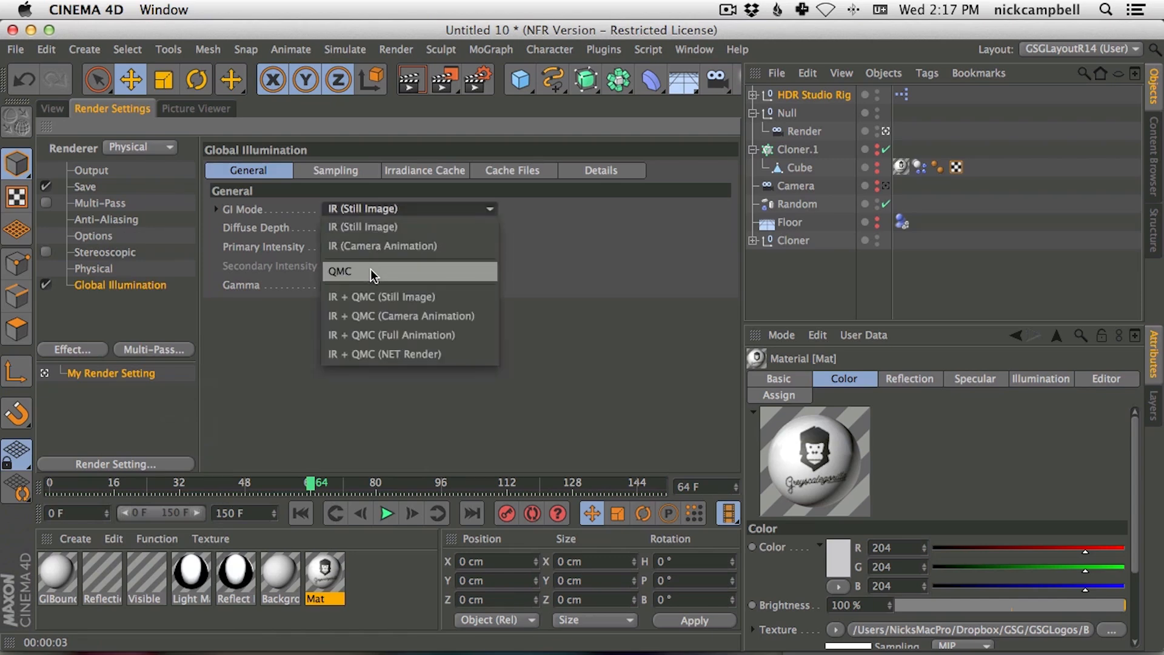
click(374, 270)
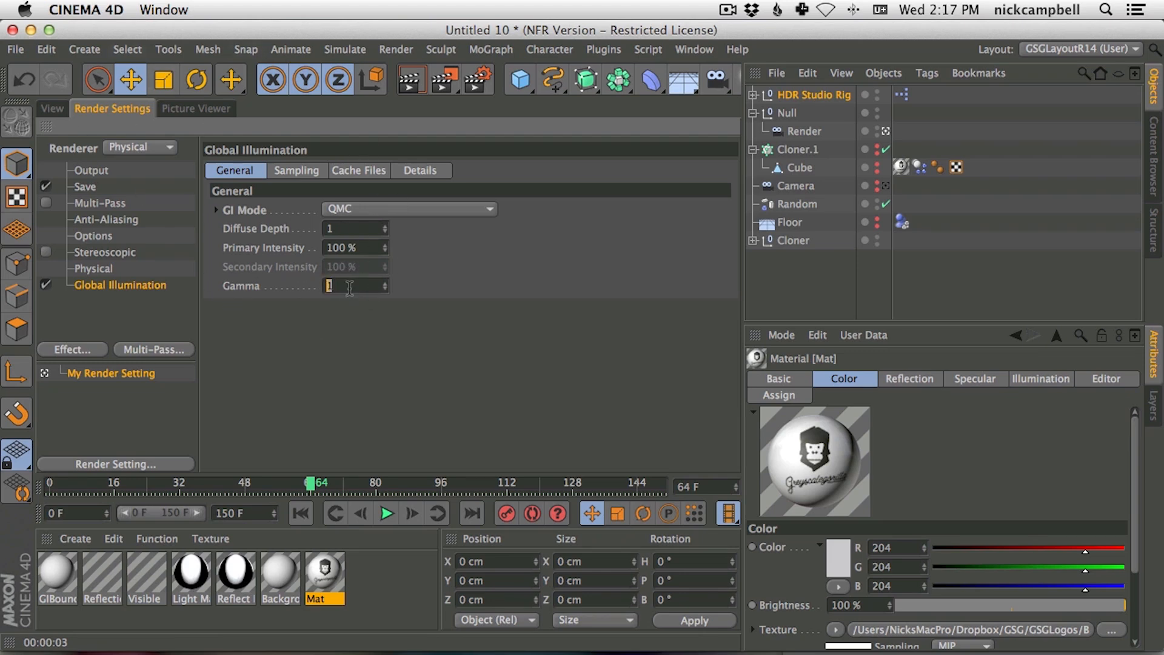
key(Return)
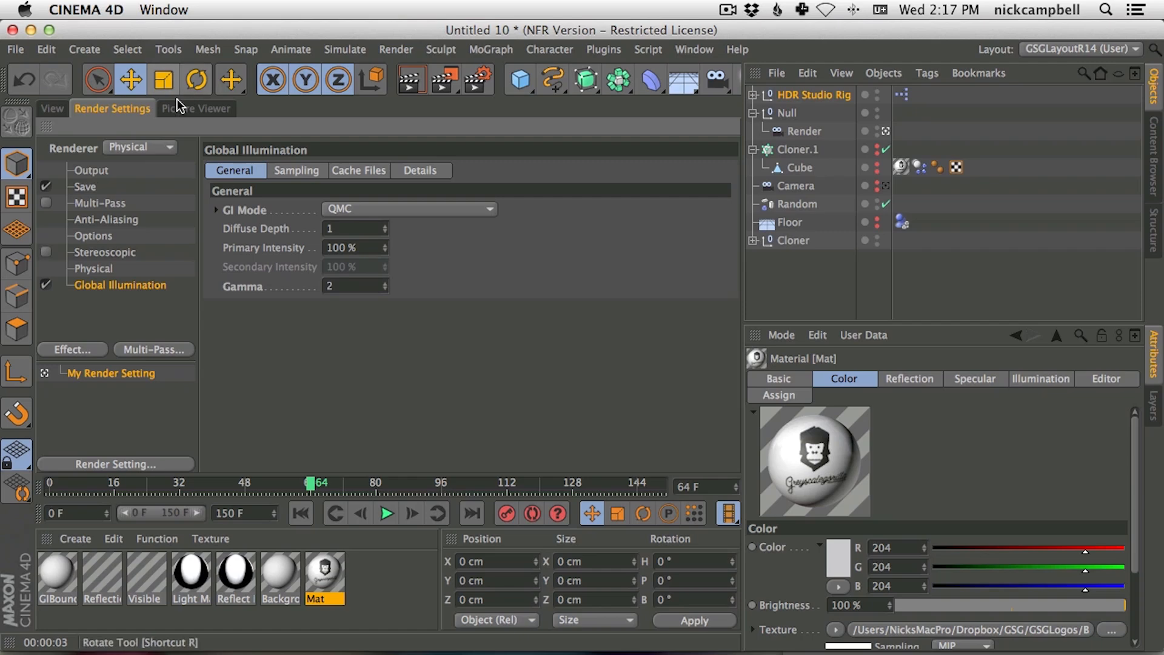
Start an interactive render region in the view and enlarge it to cover most of the frame around the logo
click(53, 109)
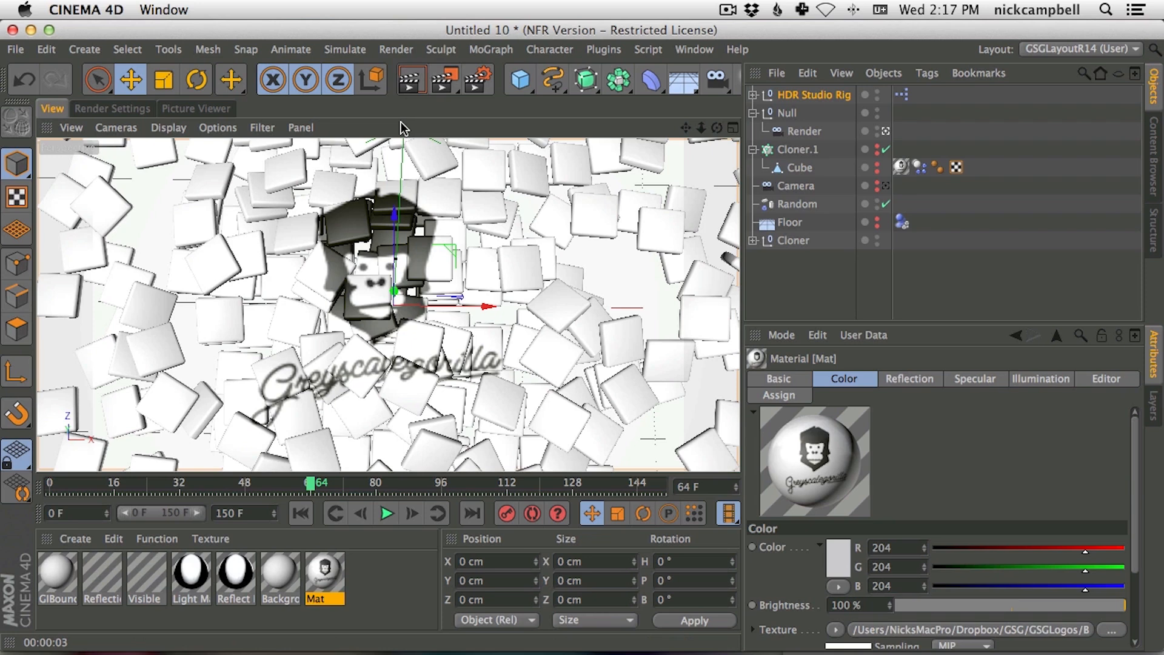
click(105, 107)
click(53, 109)
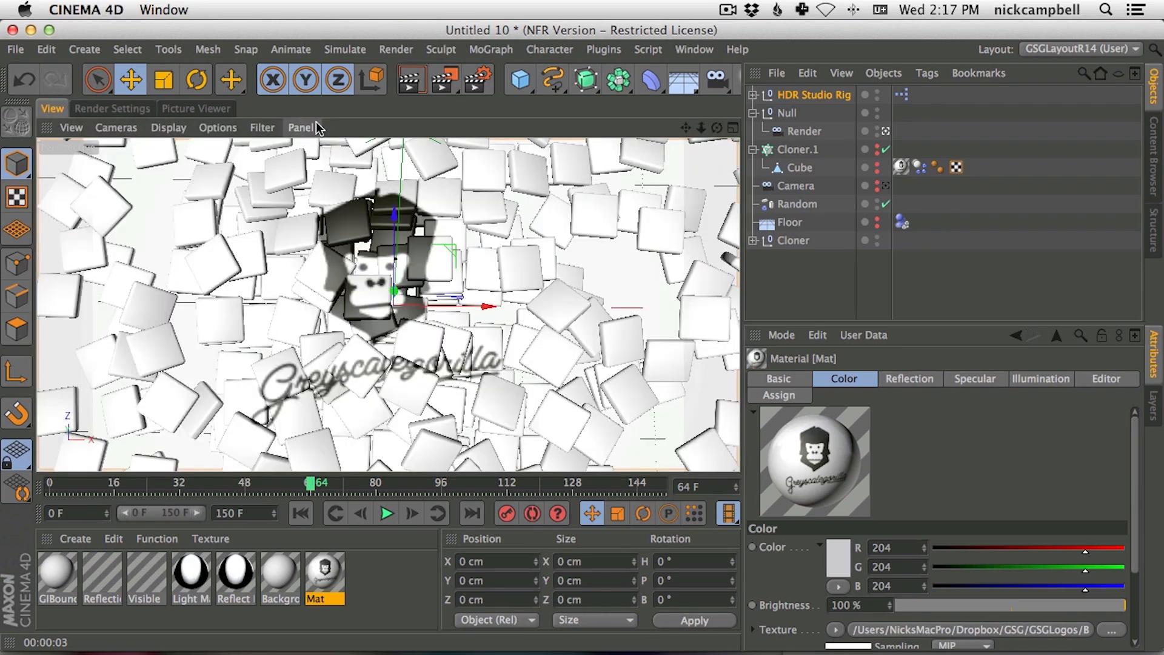
drag(444, 79, 503, 312)
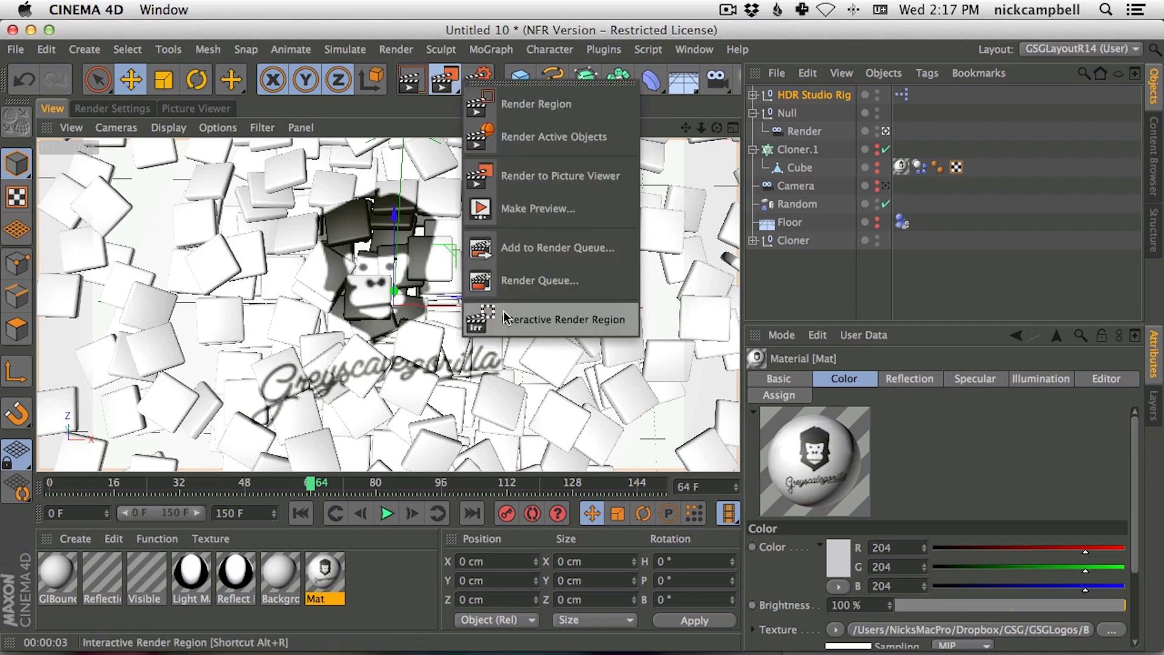
drag(576, 326, 575, 326)
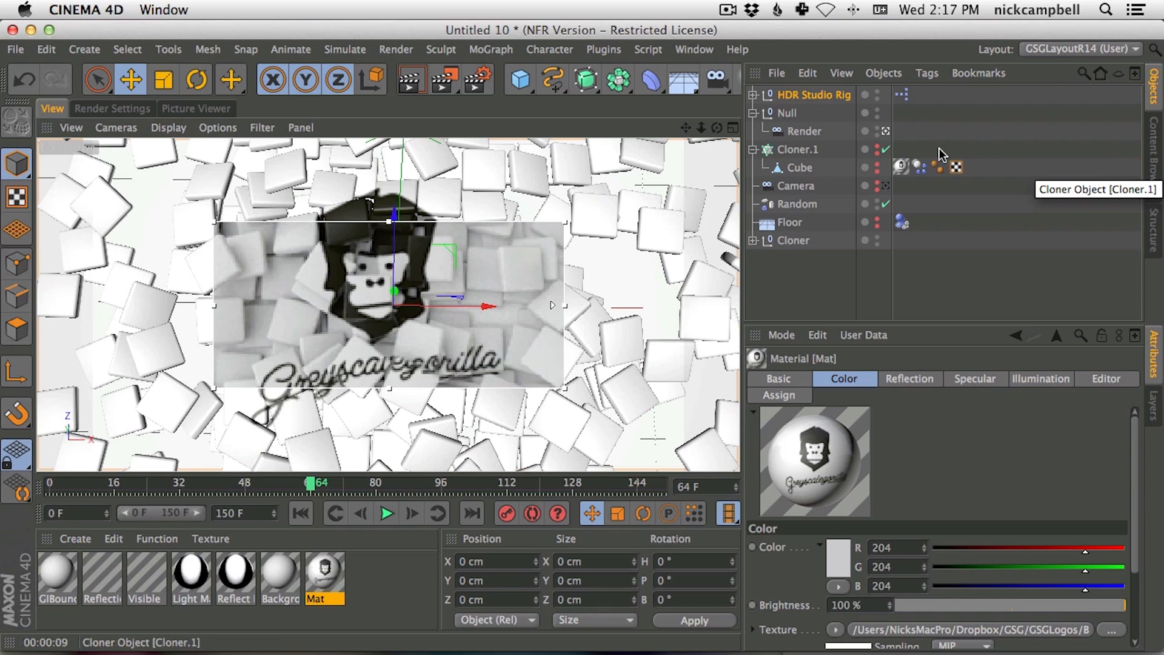
drag(563, 222, 671, 132)
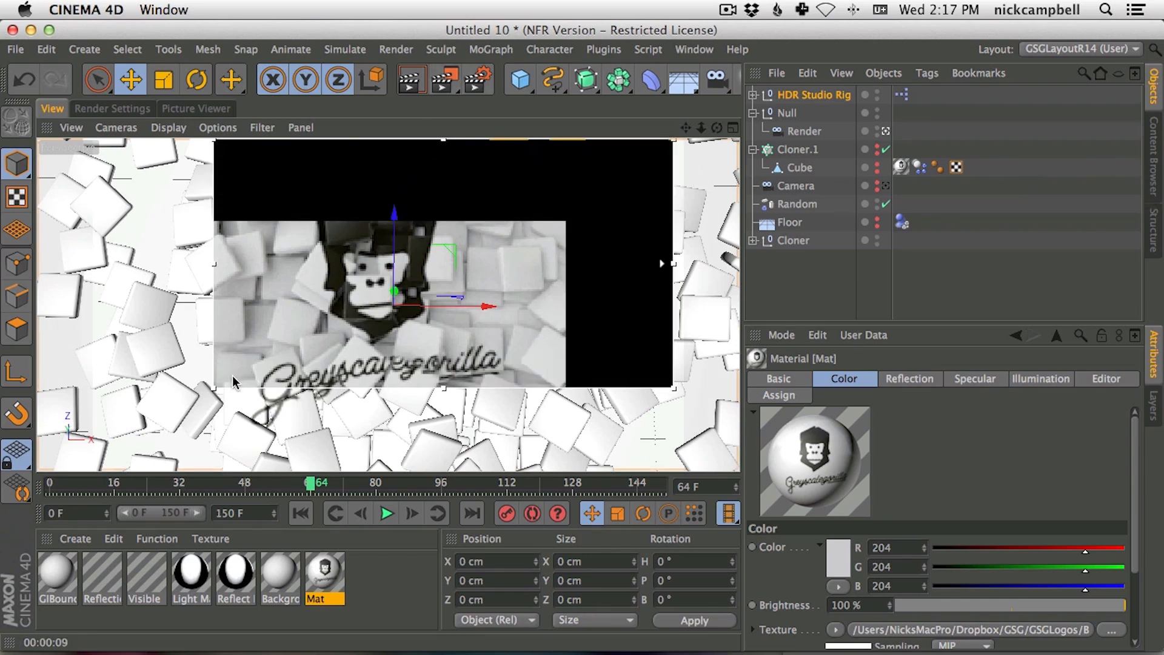
drag(213, 386, 103, 460)
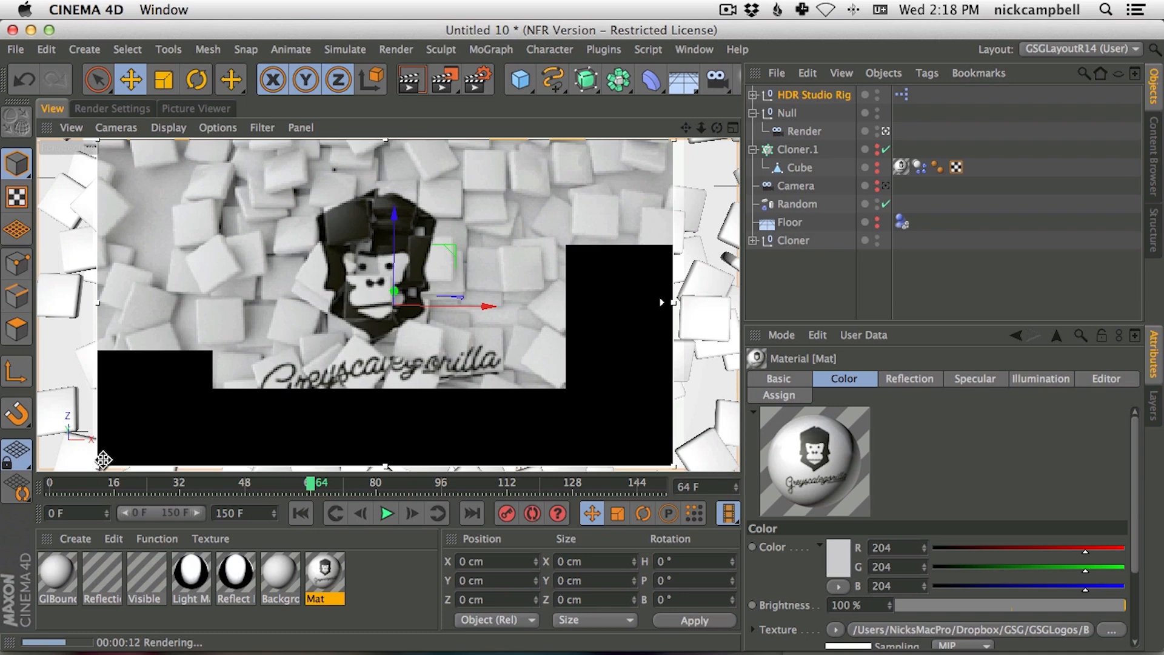
Switch the Global Illumination samples to Custom Sample Count and expand the sampling details
click(111, 109)
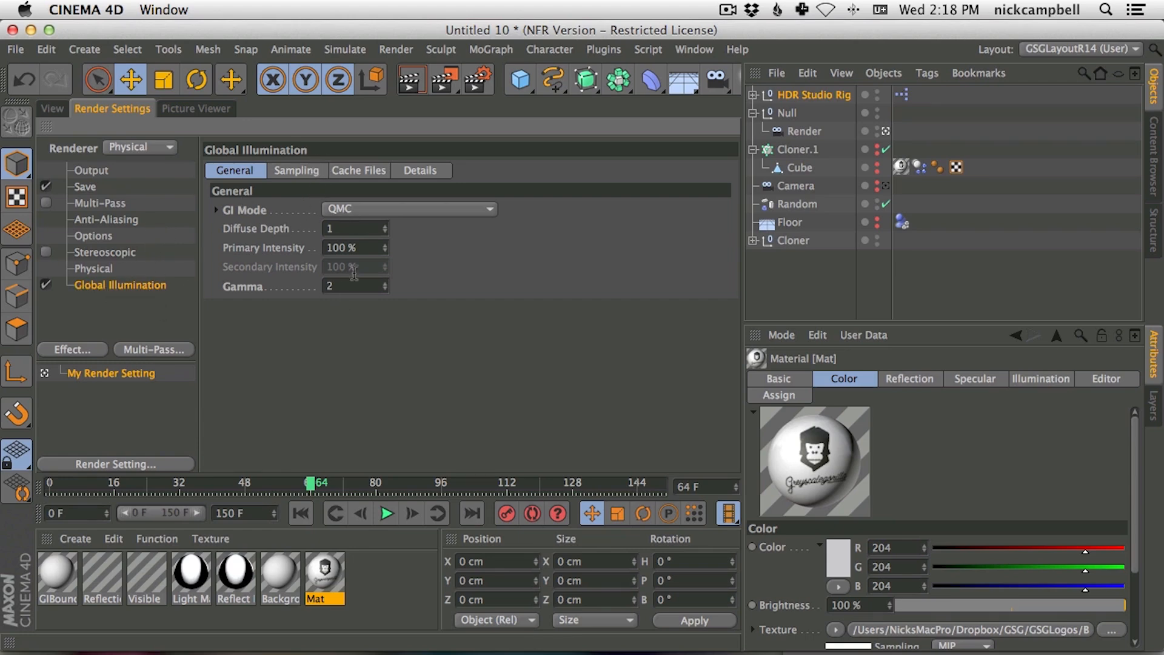
click(294, 172)
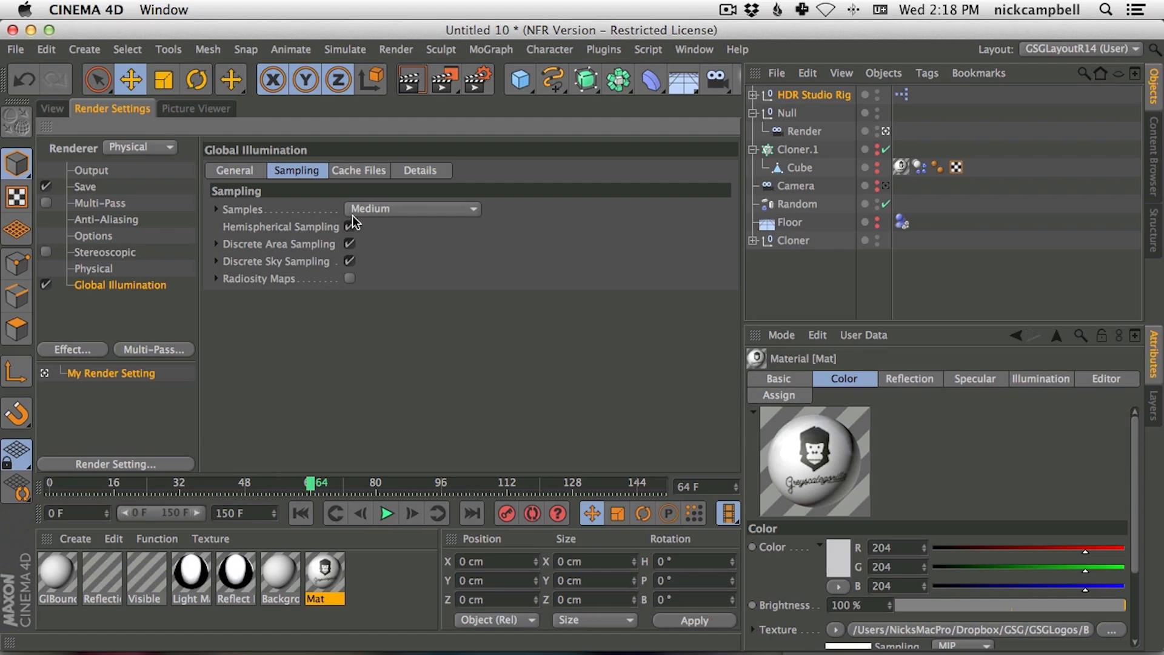
click(393, 210)
click(400, 264)
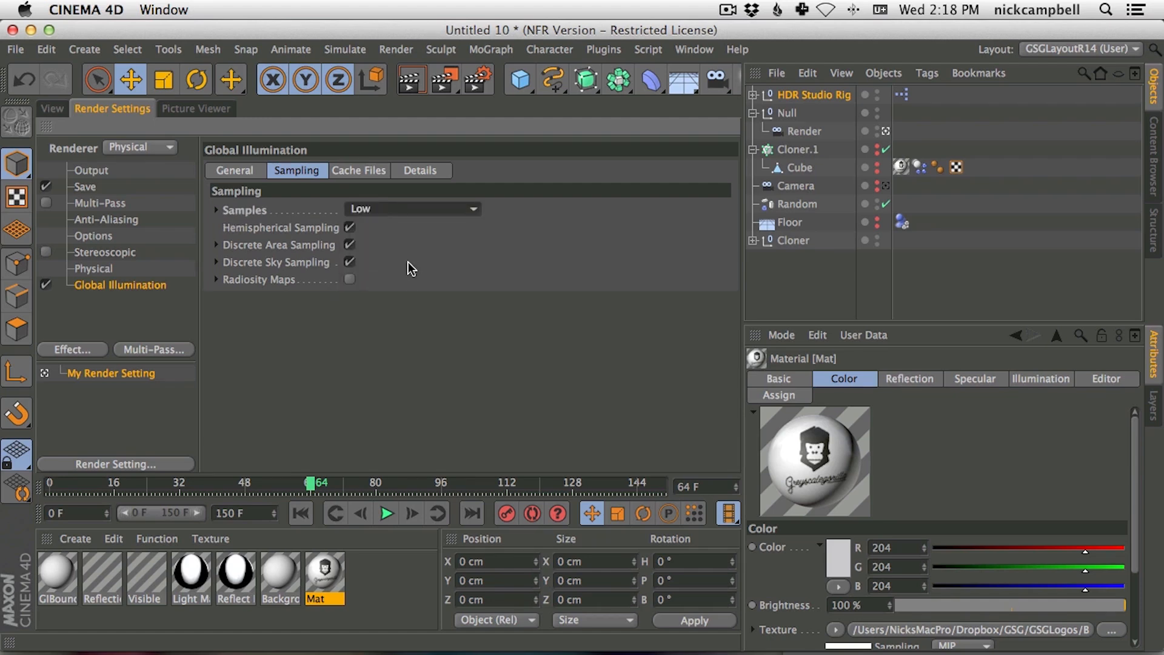
click(216, 210)
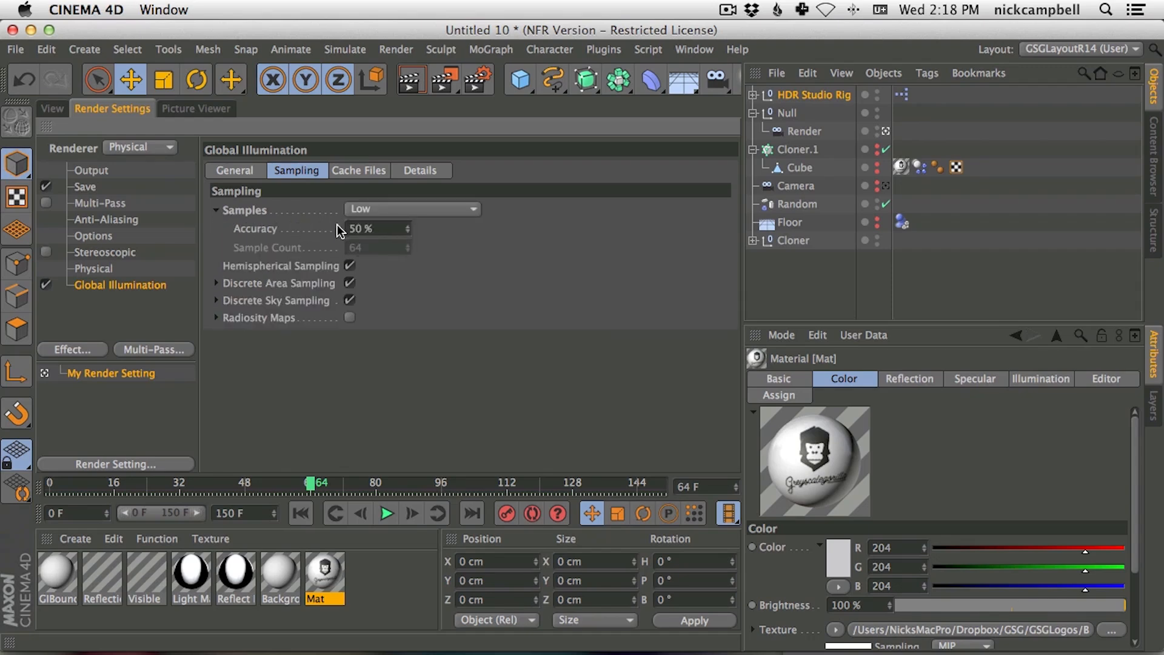
click(362, 211)
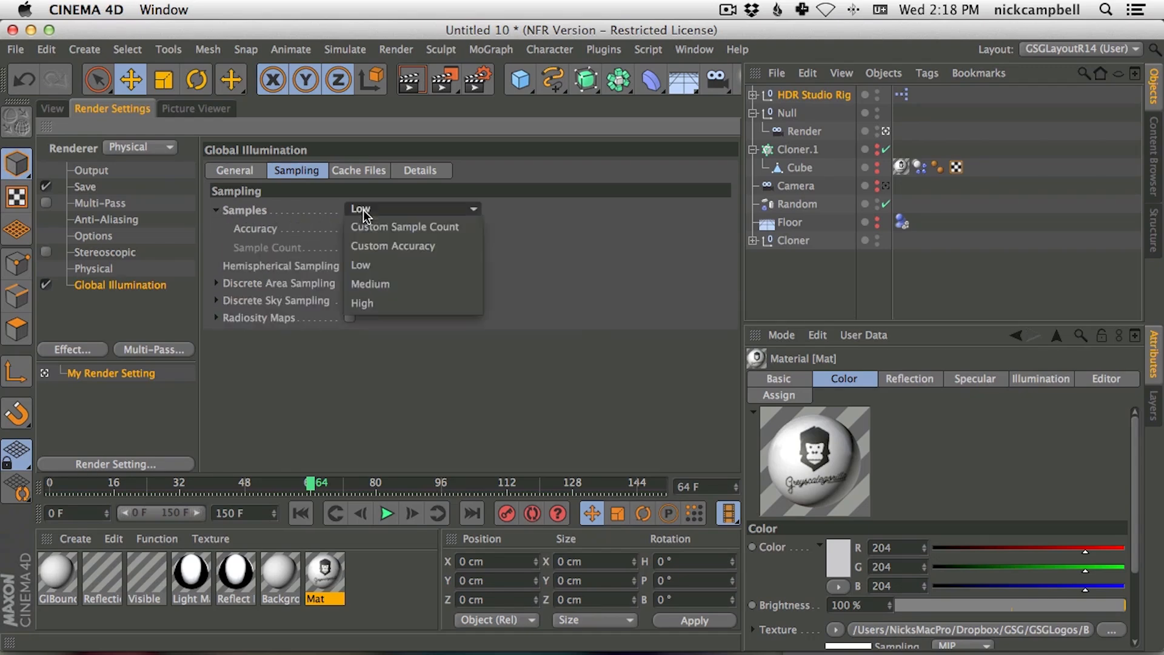
click(383, 226)
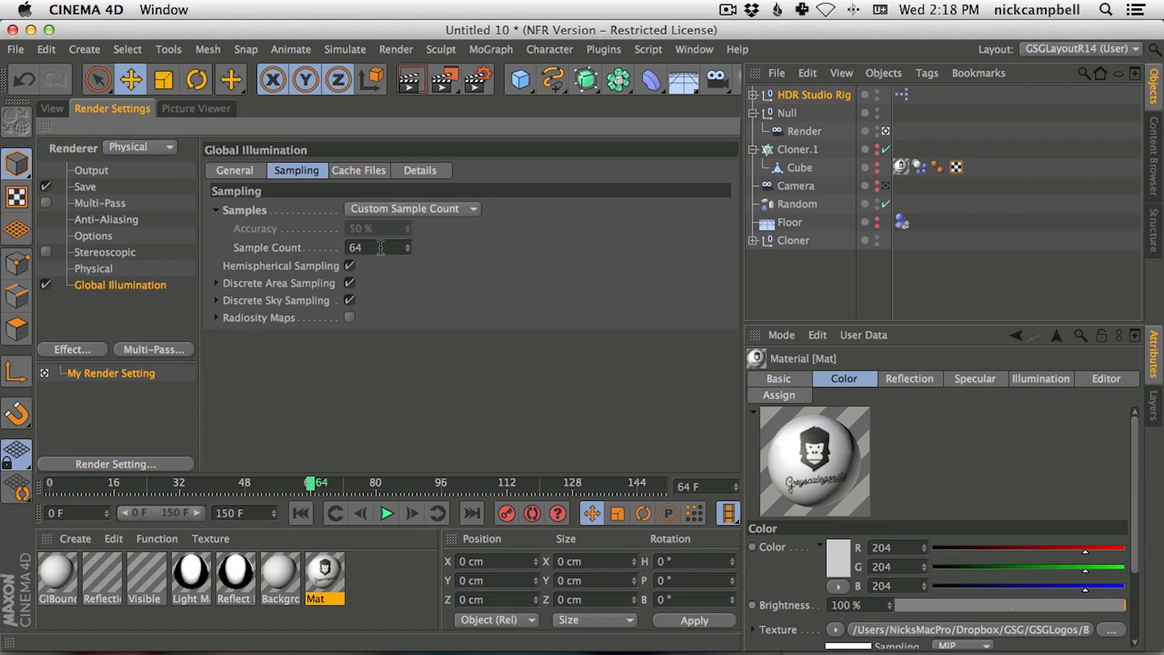
Check the render region in the view and set the Global Illumination sample count to 10
click(376, 249)
click(367, 262)
click(53, 112)
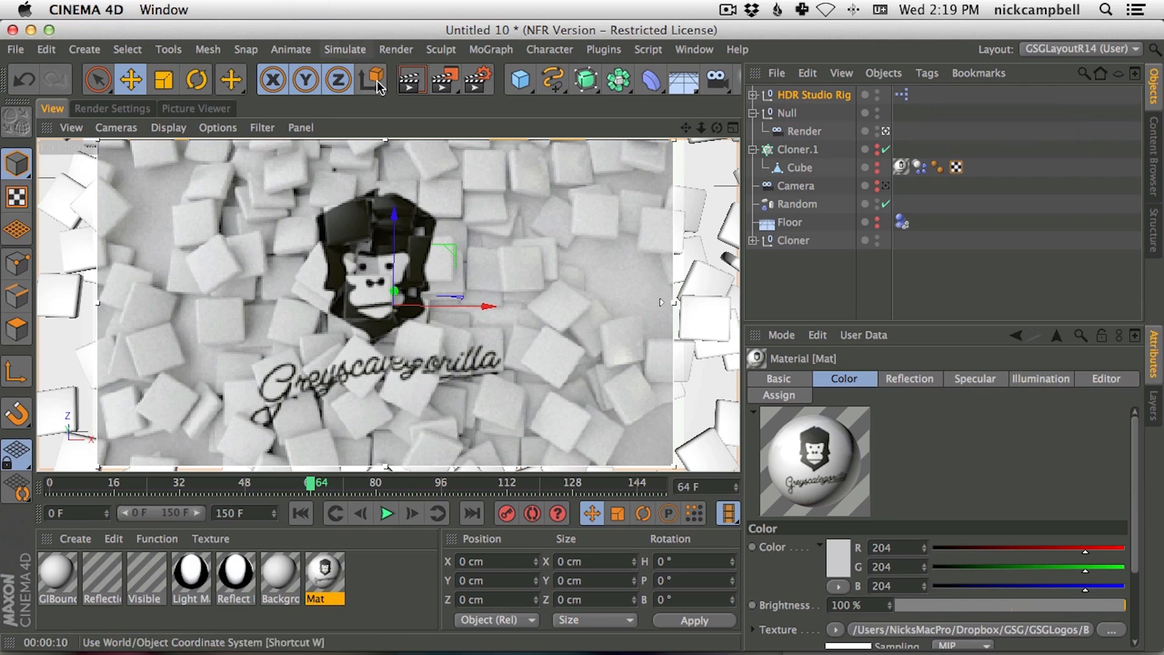
click(124, 108)
double_click(378, 249)
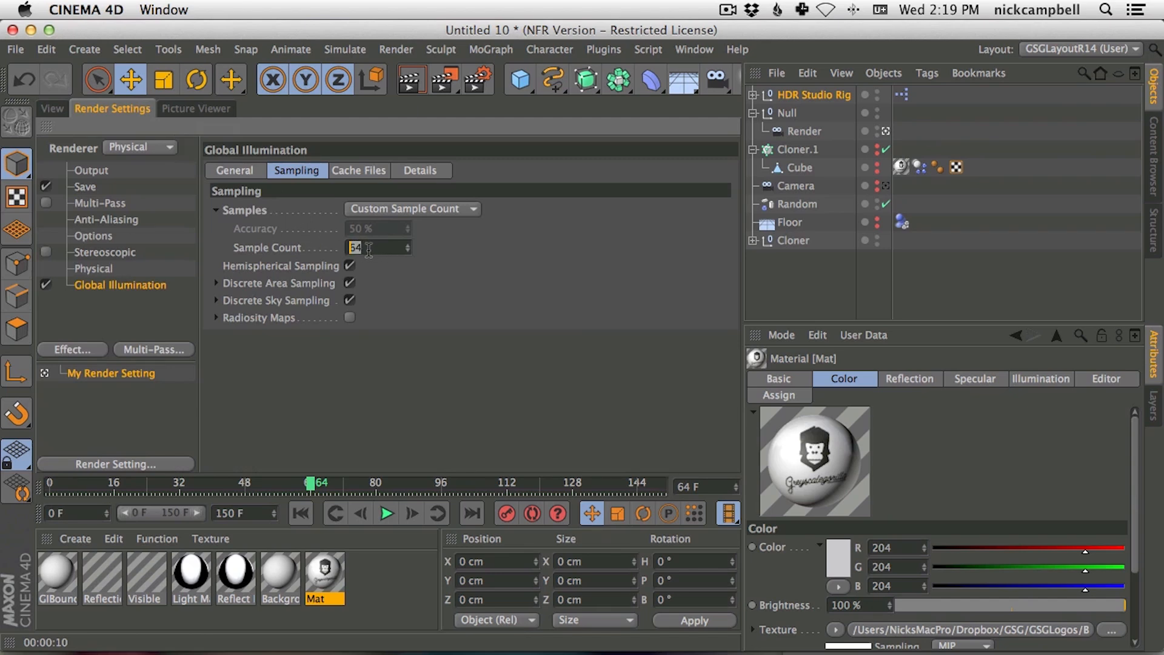
text(10)
key(Return)
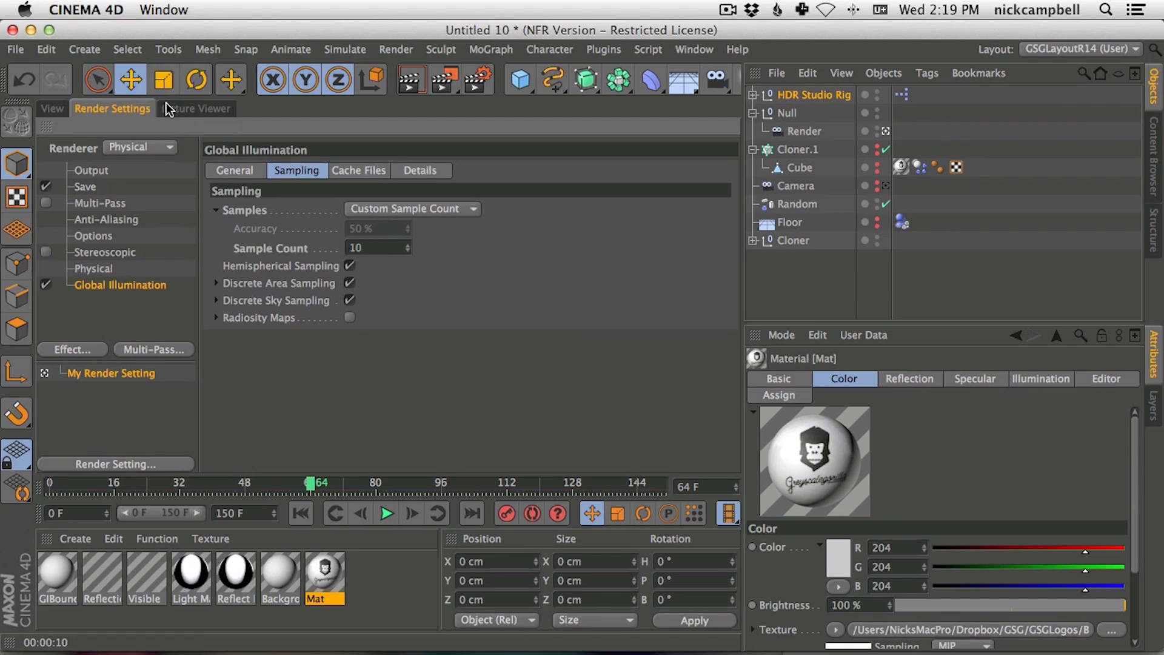
Re-render the logo view and widen the interactive render region slightly
click(60, 106)
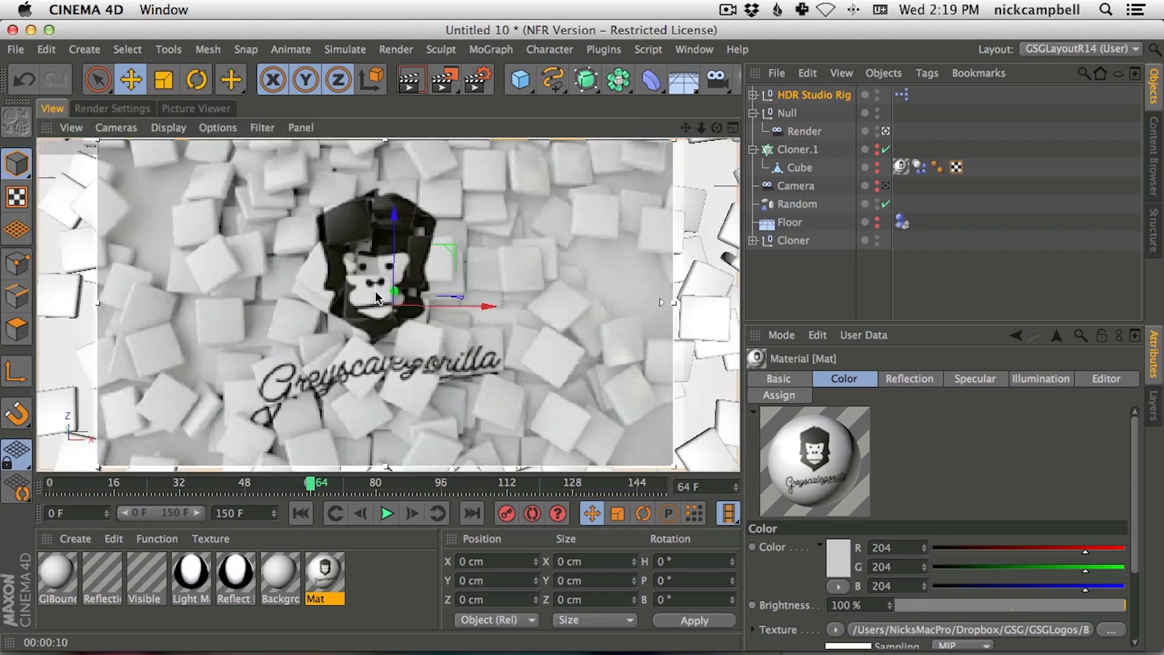
key(ctrl+r)
mouse_move(675, 140)
mouse_down()
mouse_move(598, 184)
mouse_move(688, 131)
mouse_move(681, 139)
mouse_up()
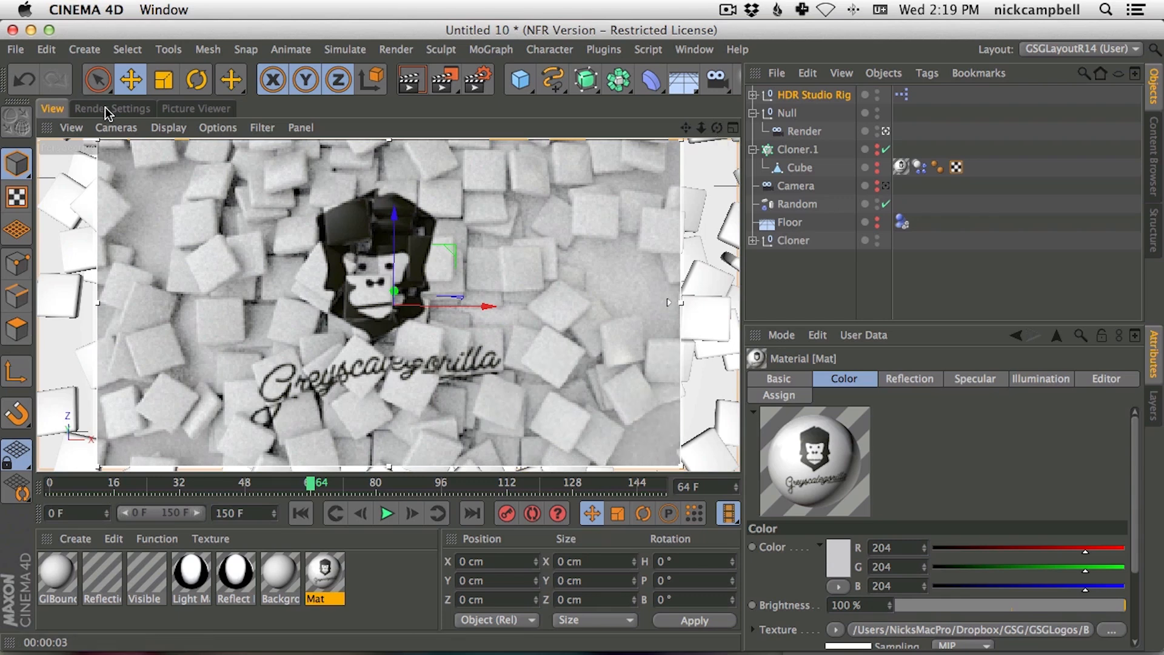
Set the Global Illumination sample count to 70 and return to the view
click(150, 109)
click(378, 247)
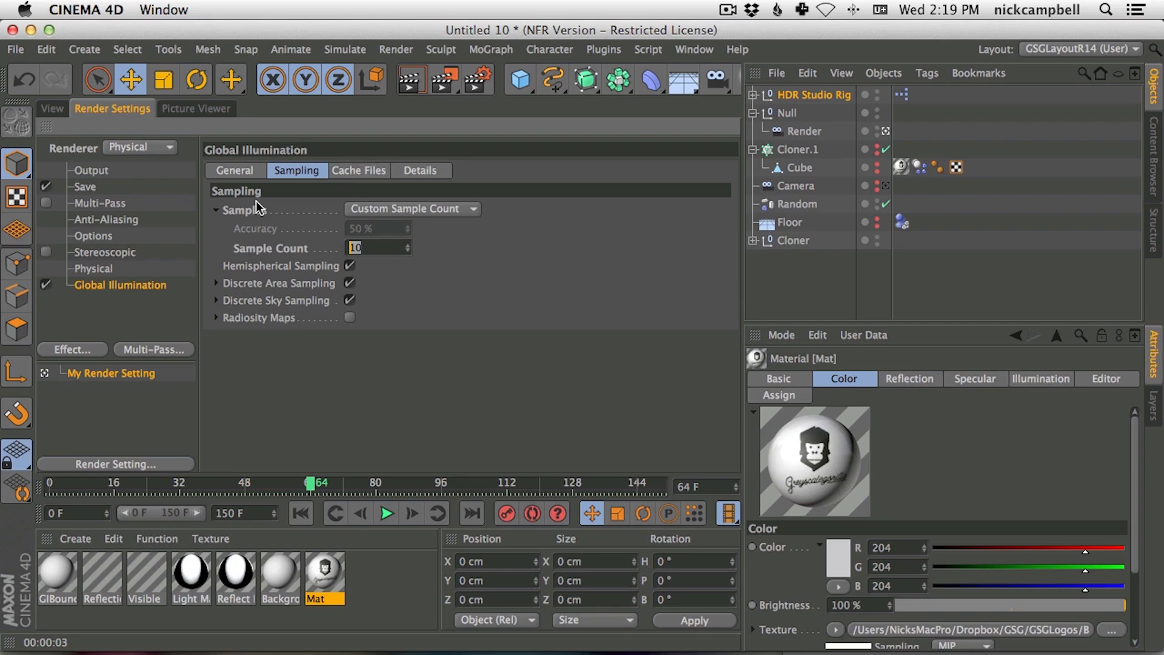
click(52, 108)
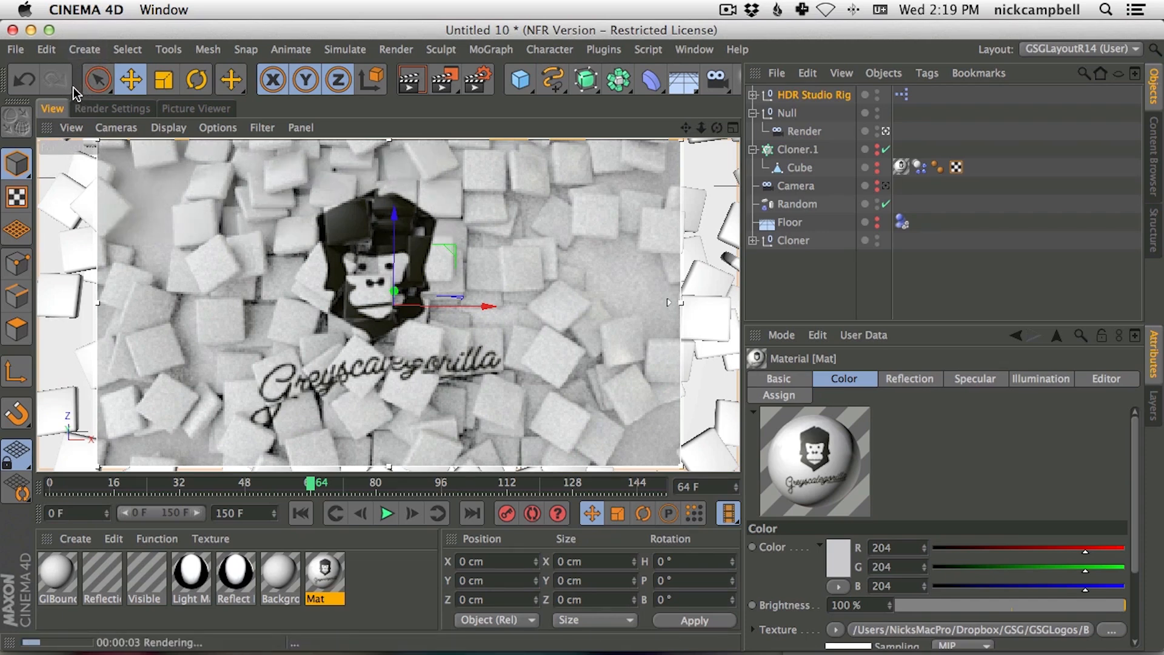
Set the HDR Studio Rig's light brightness to 110 %
click(819, 96)
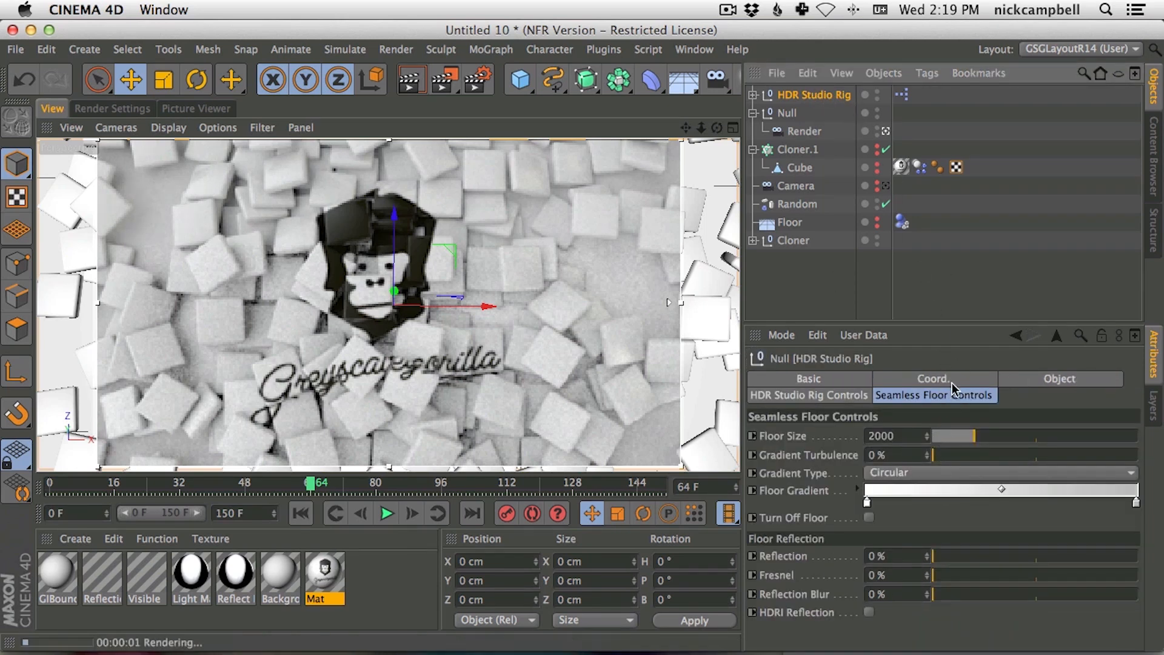
click(841, 395)
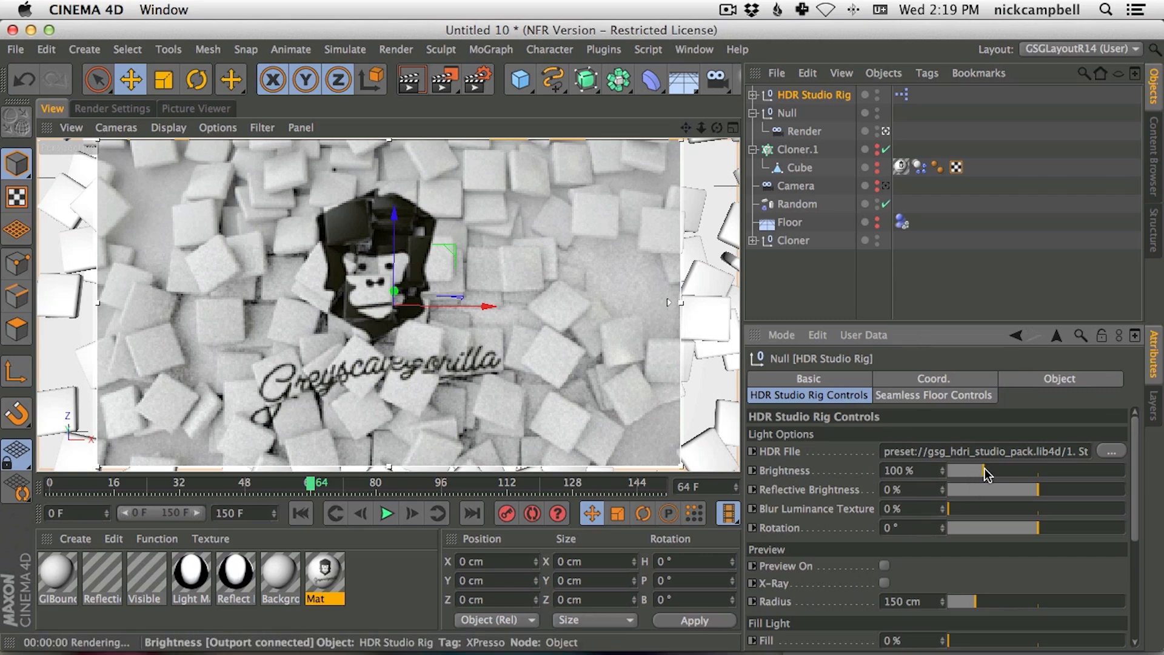
drag(983, 469, 986, 470)
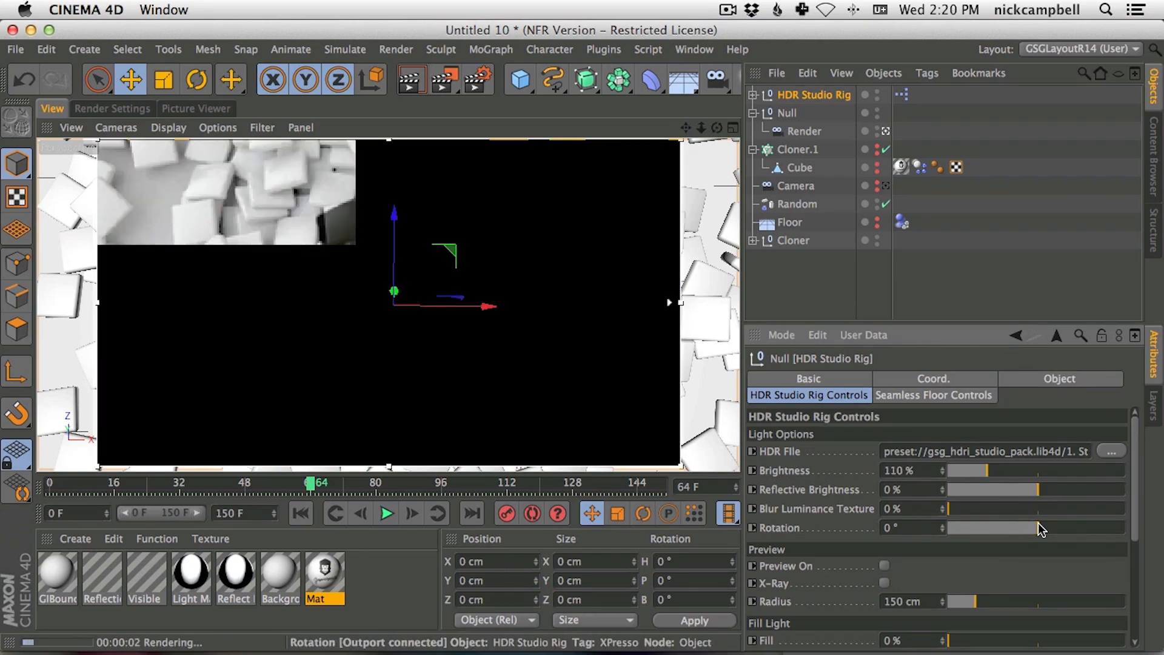
Switch on the HDR Studio Rig's preview and rotate its lighting to -31°, trying -90° on the way
click(885, 565)
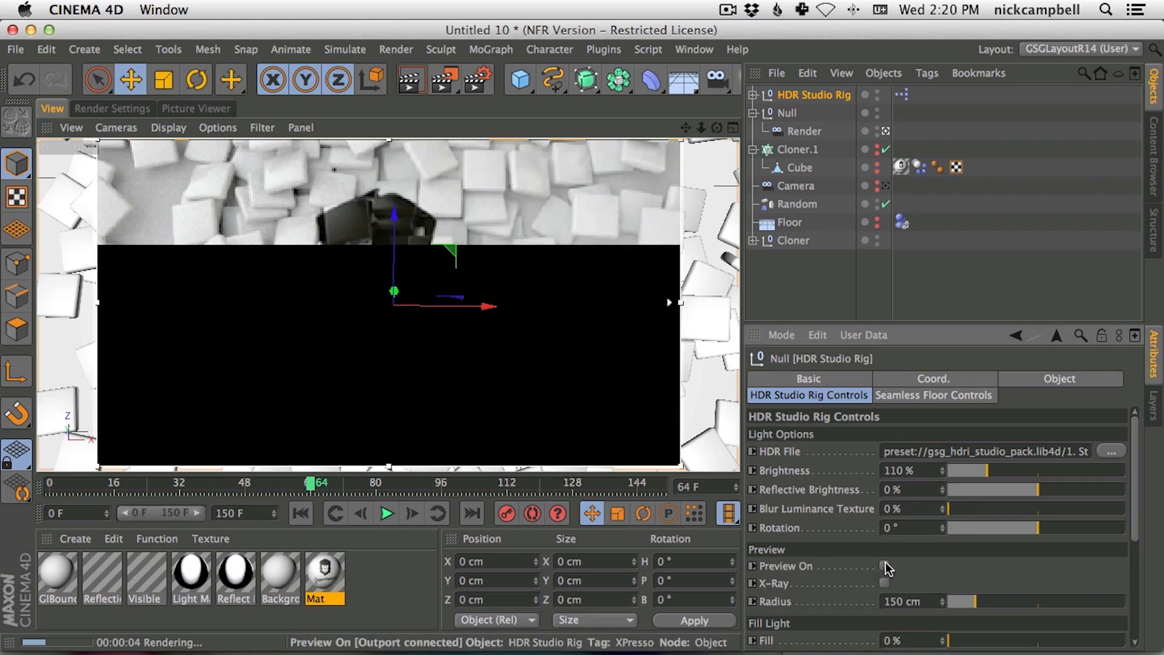
drag(1036, 527, 998, 545)
key(ctrl+r)
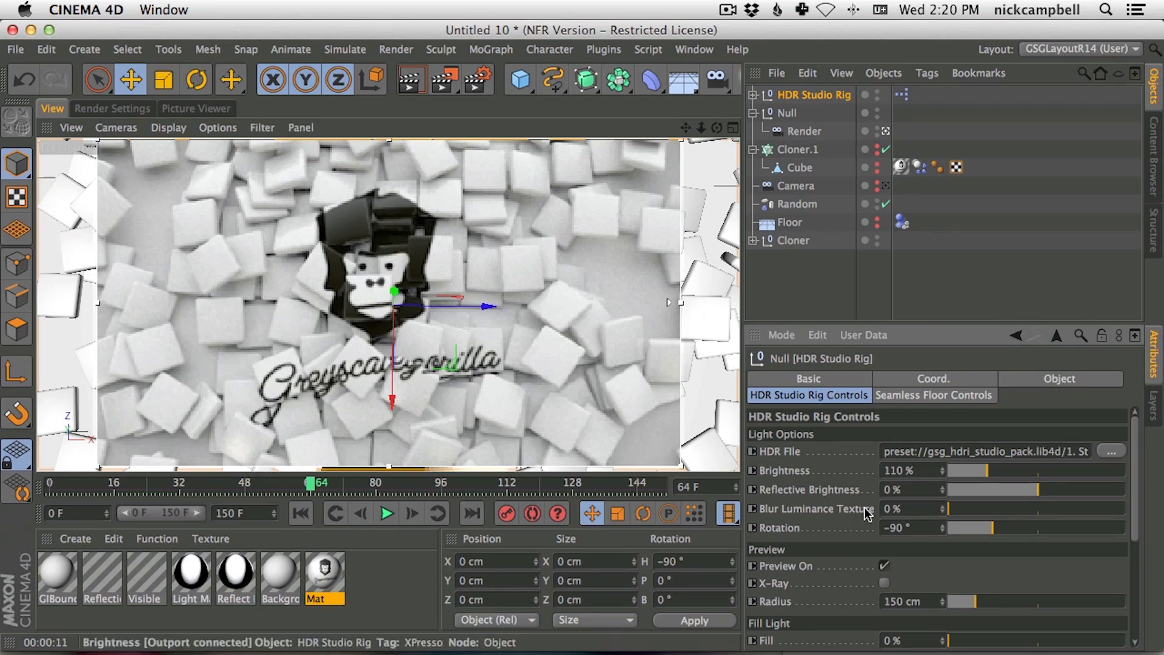
drag(992, 528, 1021, 527)
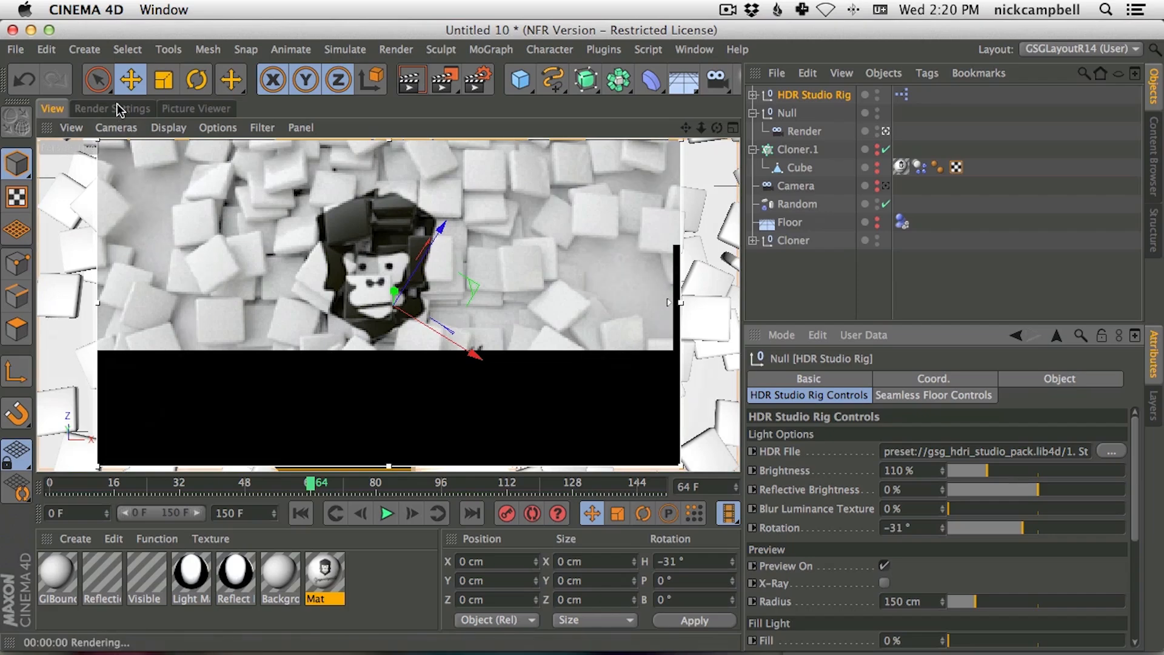
Play the rendered 150-frame animation in the Picture Viewer, replay it from the first frame, and glance at the Global Illumination sampling settings in between
click(206, 110)
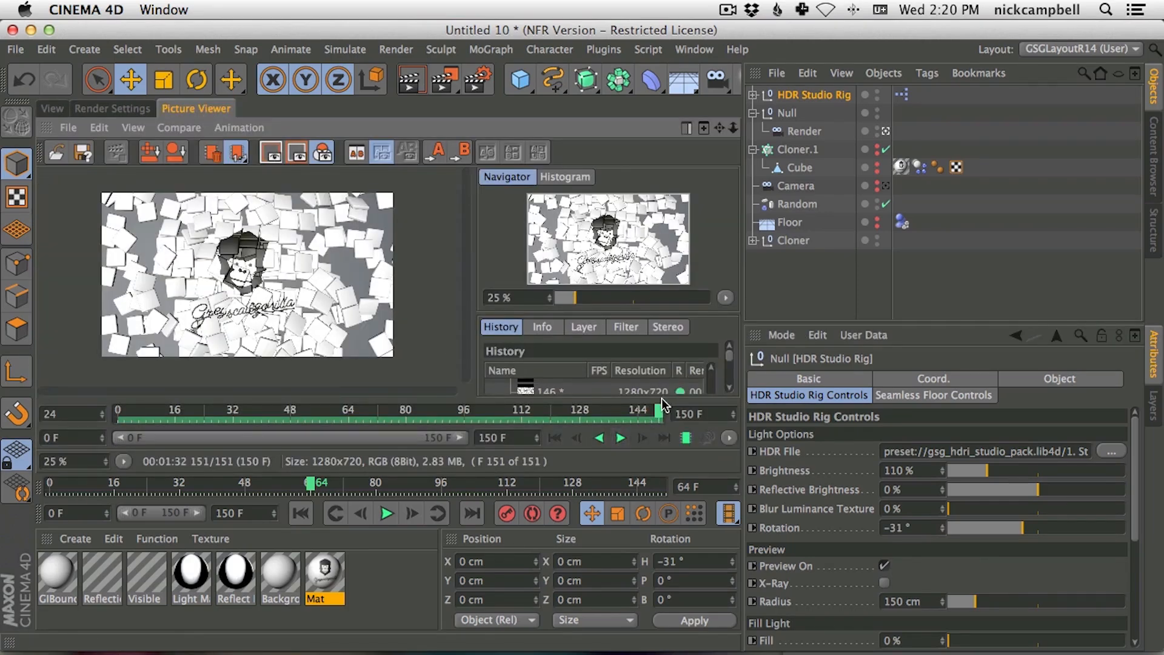
click(619, 437)
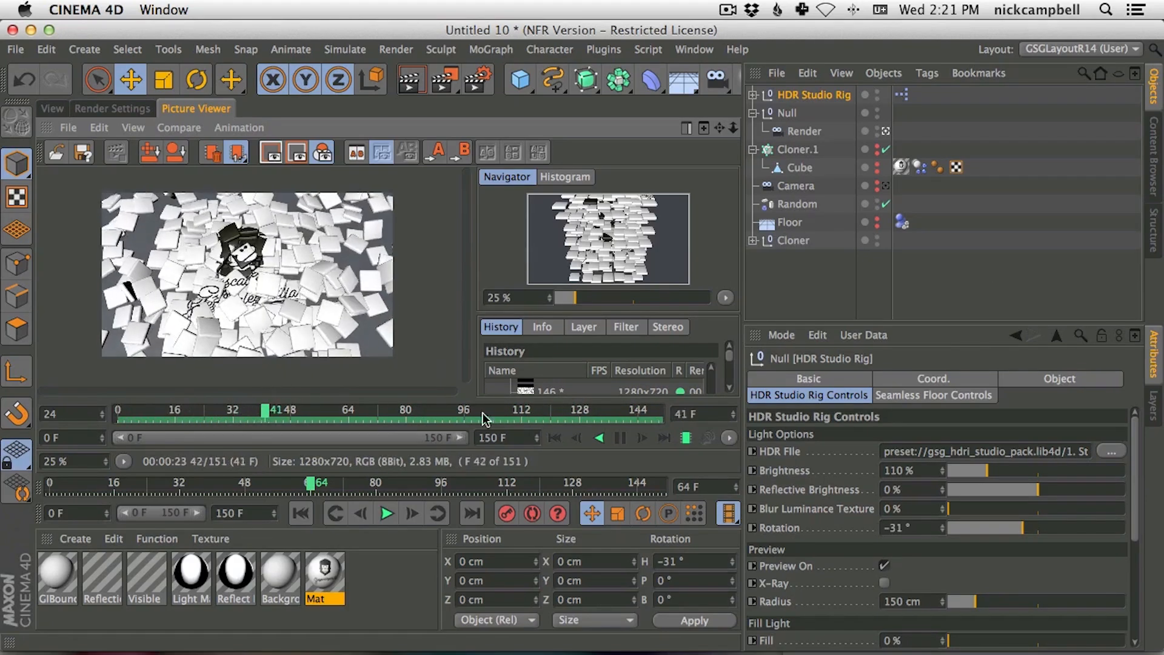
click(619, 437)
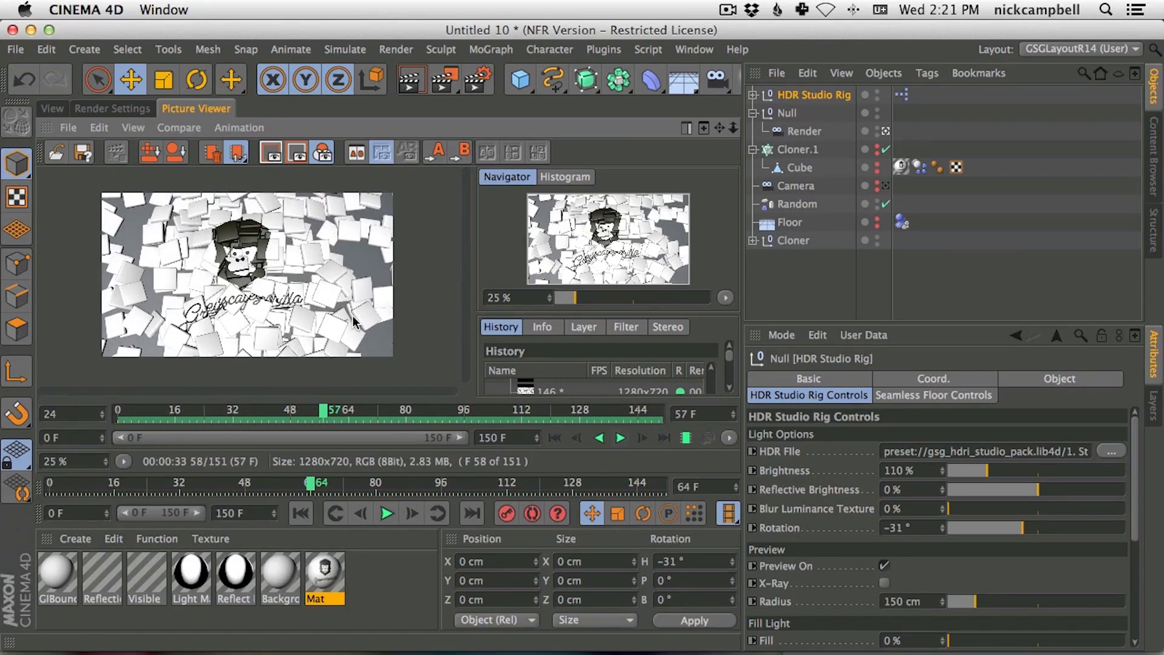
click(133, 111)
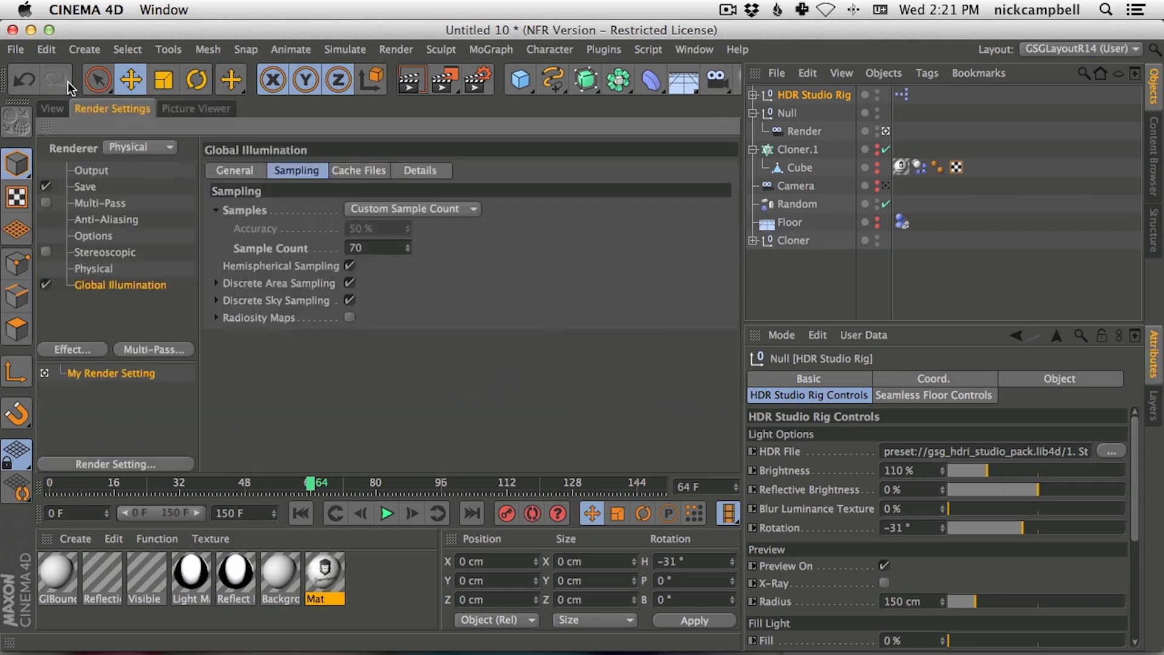
click(181, 109)
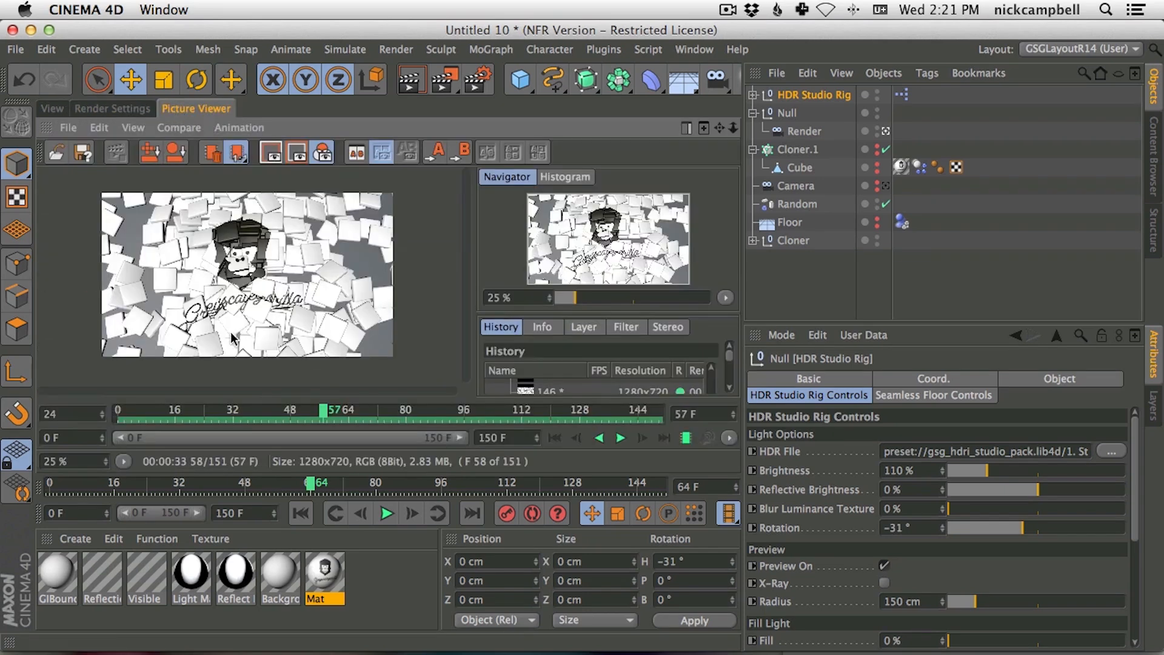
click(117, 417)
click(619, 437)
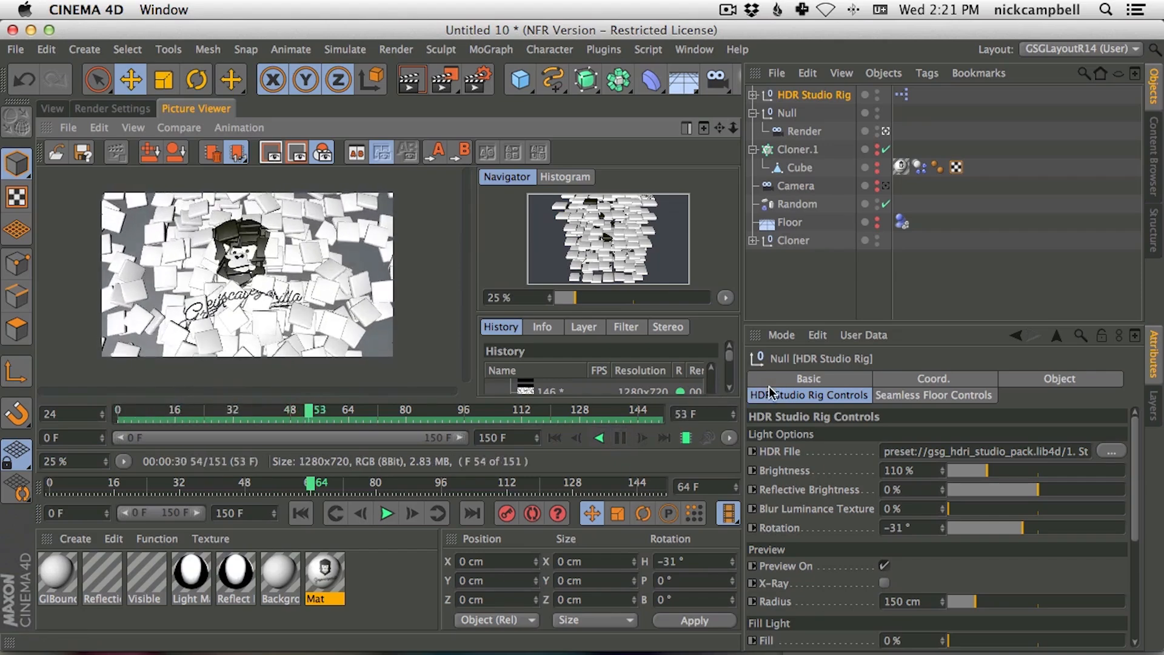
click(619, 437)
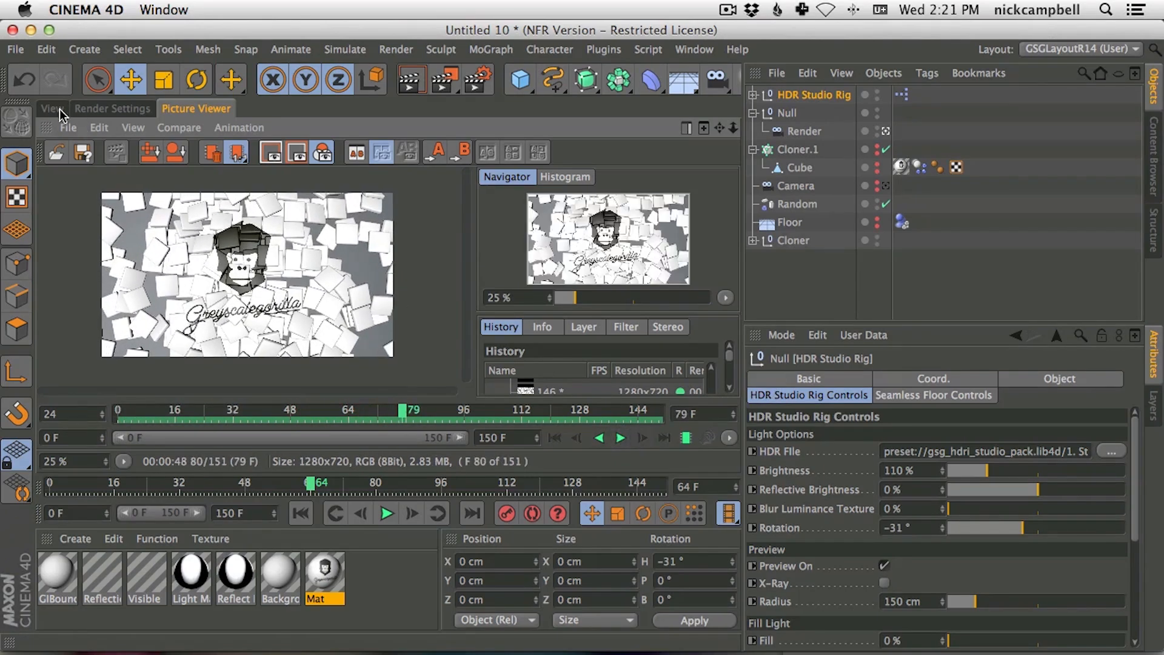
Play the scene animation in the view from the first frame and pause it at frame 25
click(100, 110)
click(53, 109)
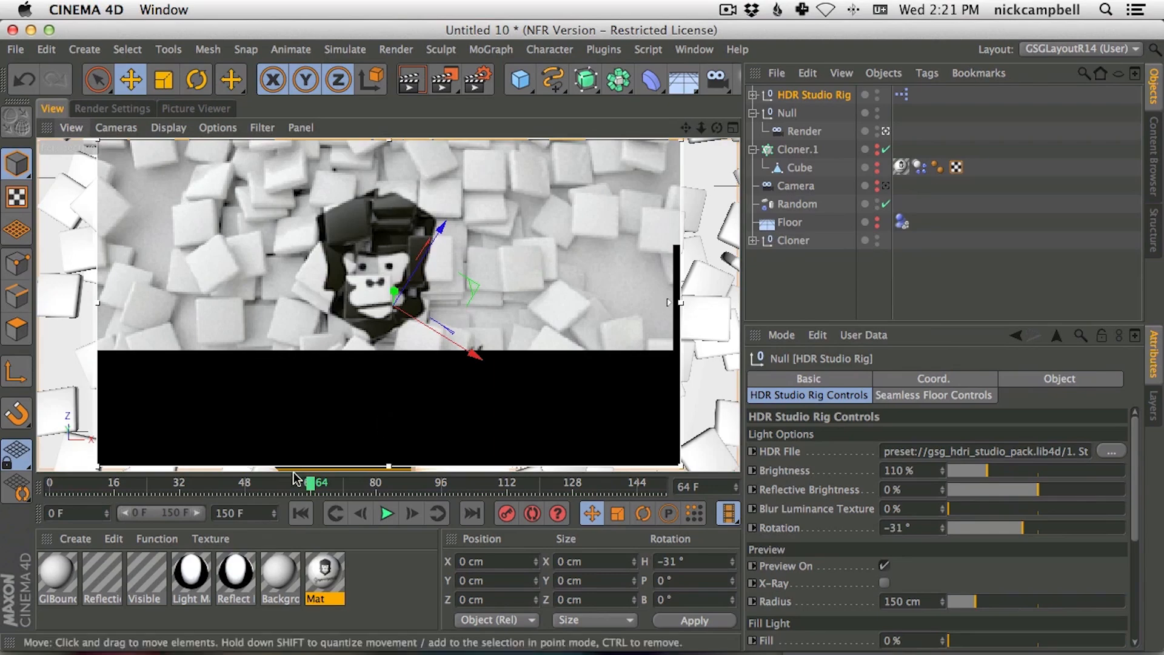
click(300, 513)
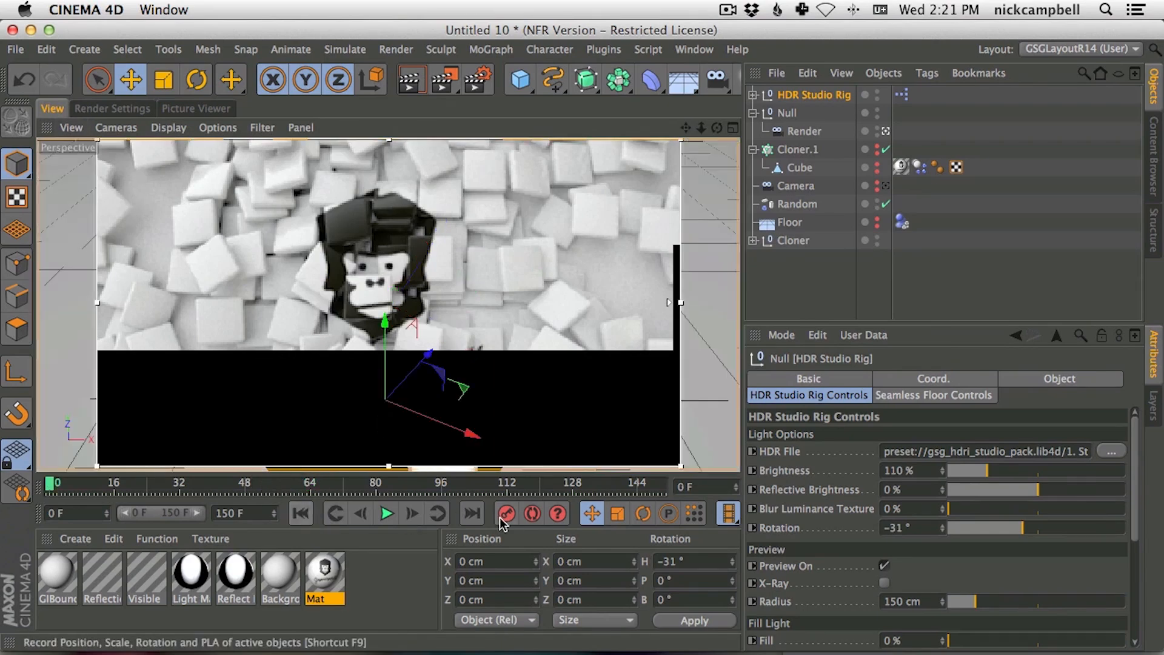
click(385, 514)
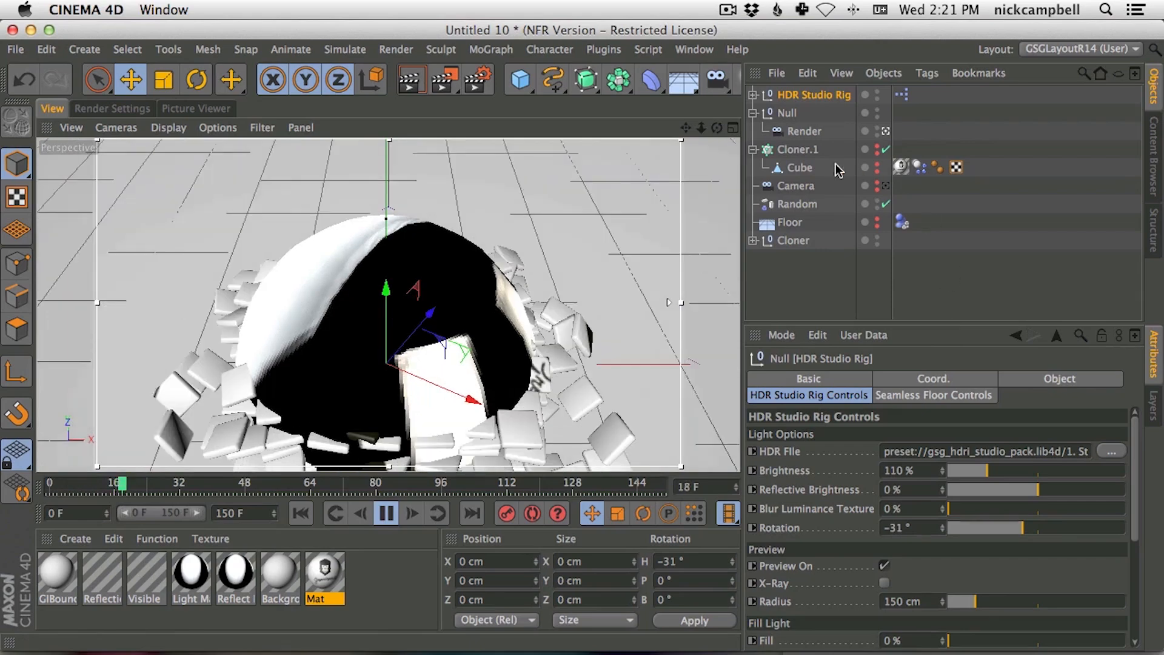
click(385, 513)
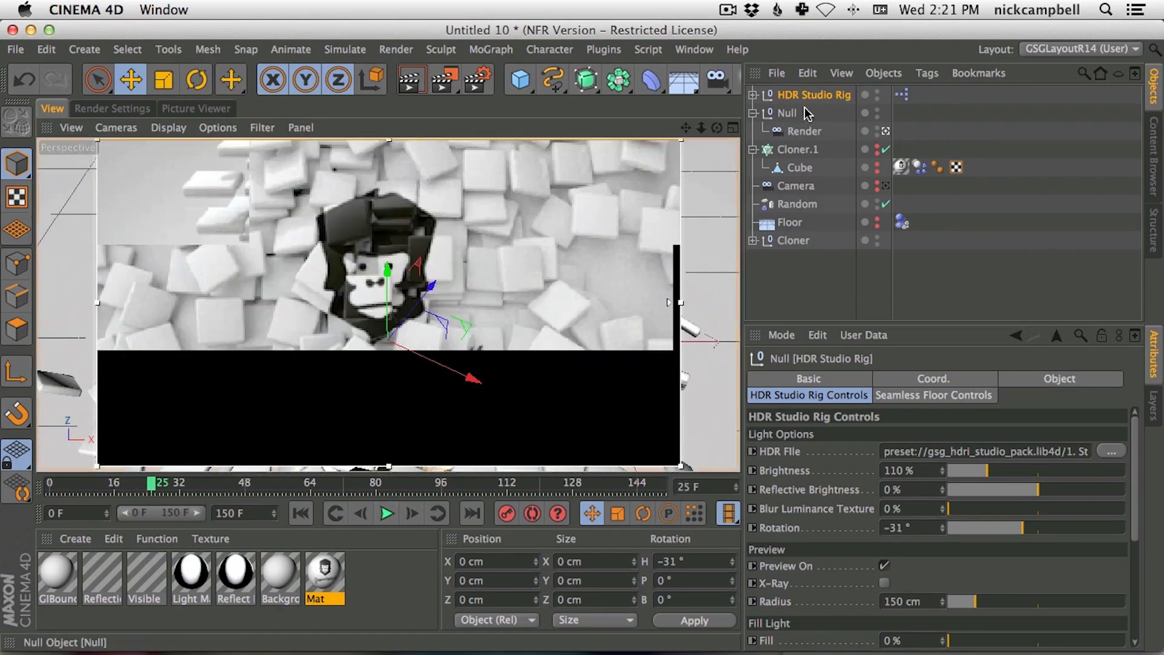
Turn off the HDR Studio Rig's preview and play the scene animation on to frame 63
click(884, 565)
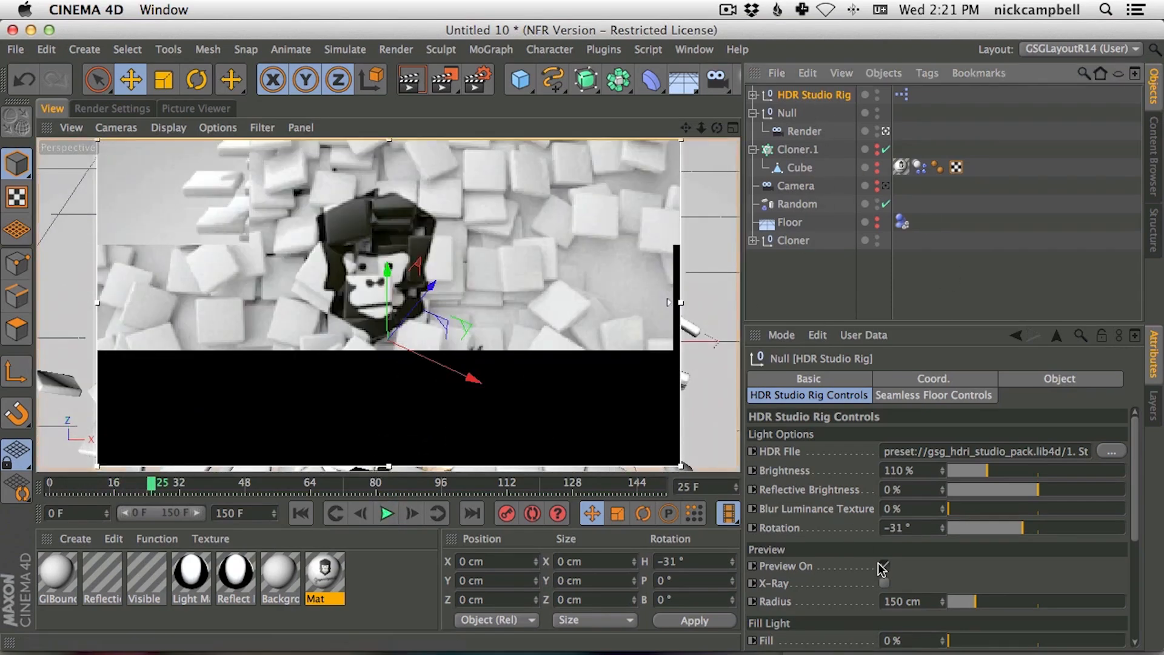
click(386, 513)
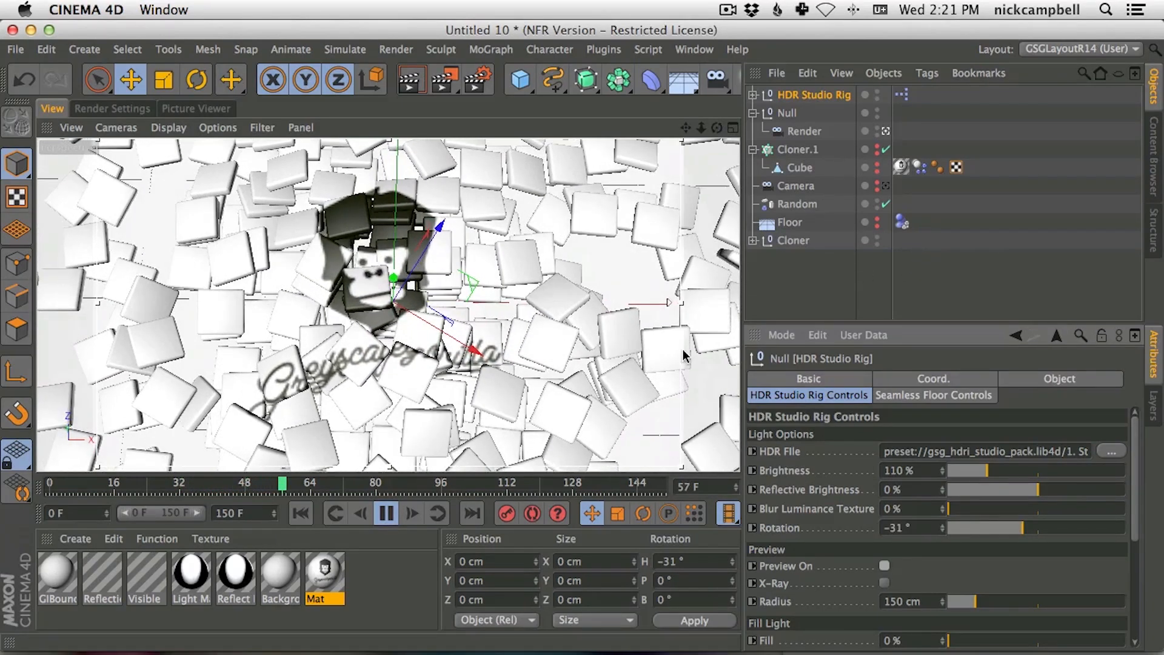
click(386, 514)
Play the rendered animation in the Picture Viewer once more and pause it at frame 95
click(194, 108)
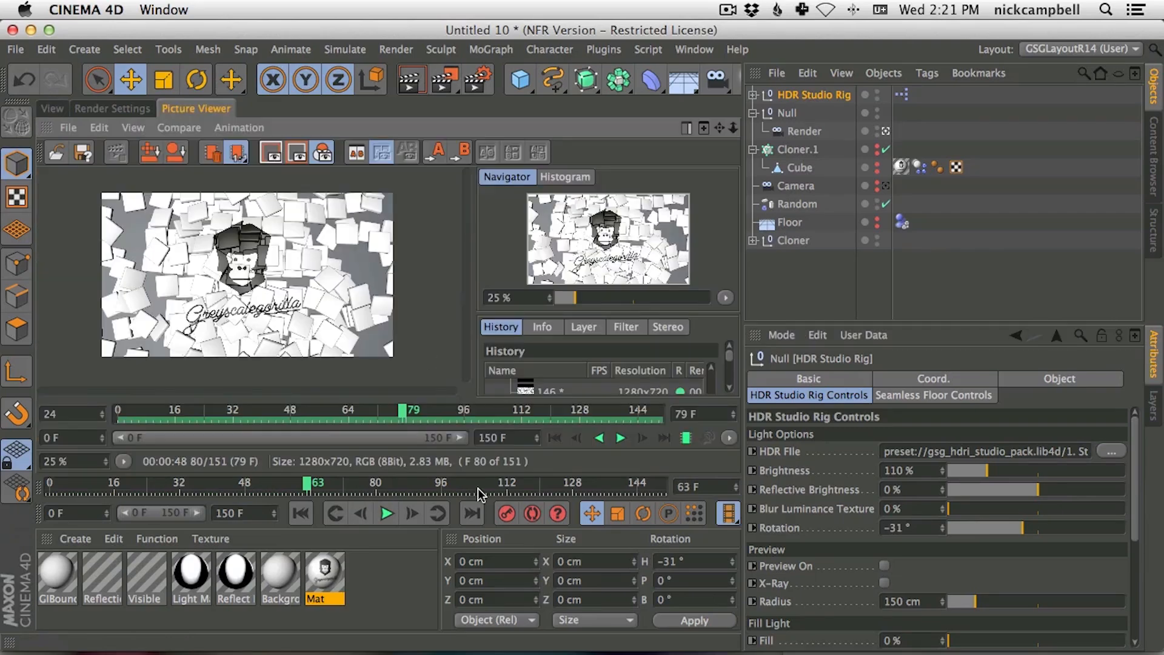
click(620, 437)
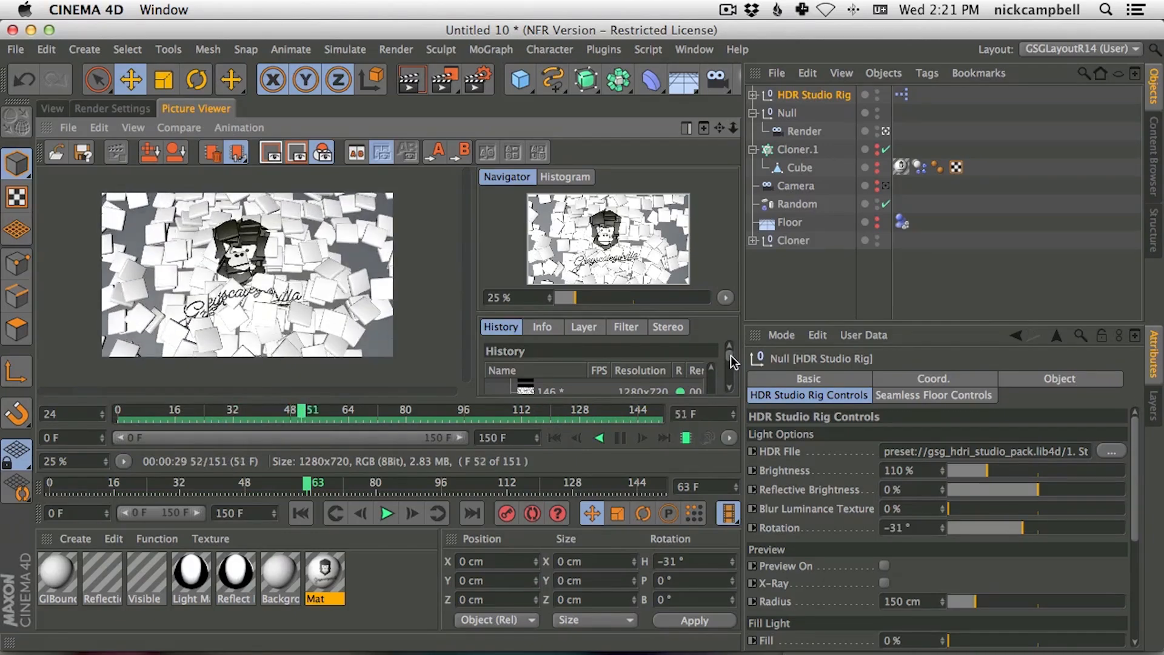
click(620, 437)
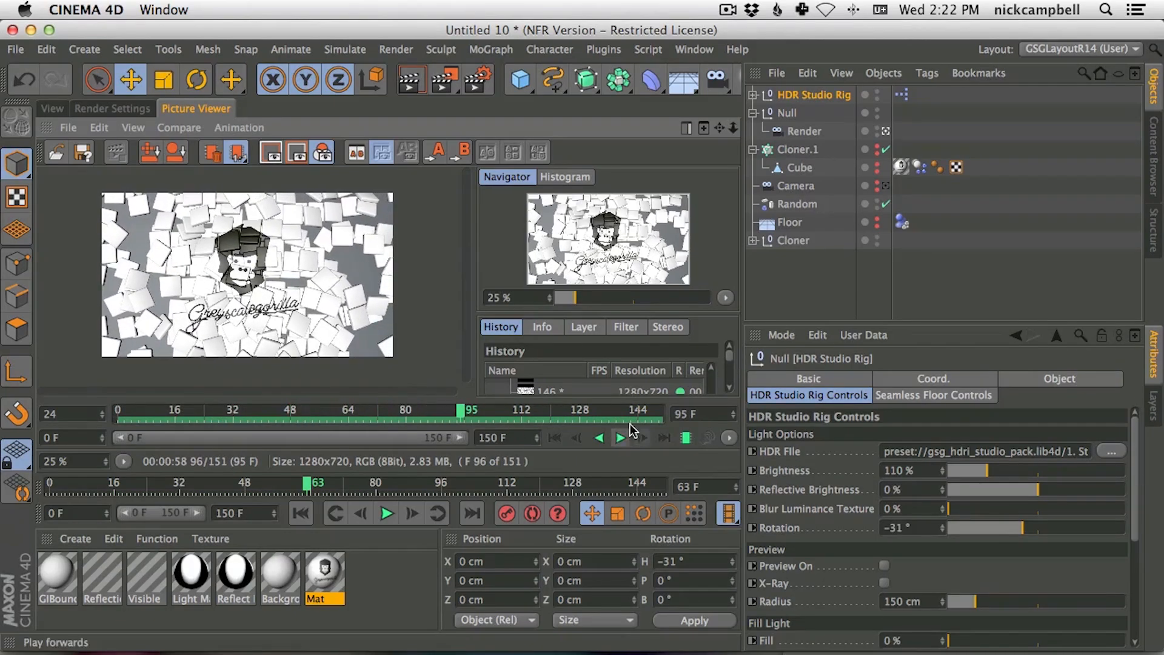
Render the active view at frame 63 to check the lighting and Global Illumination
click(58, 108)
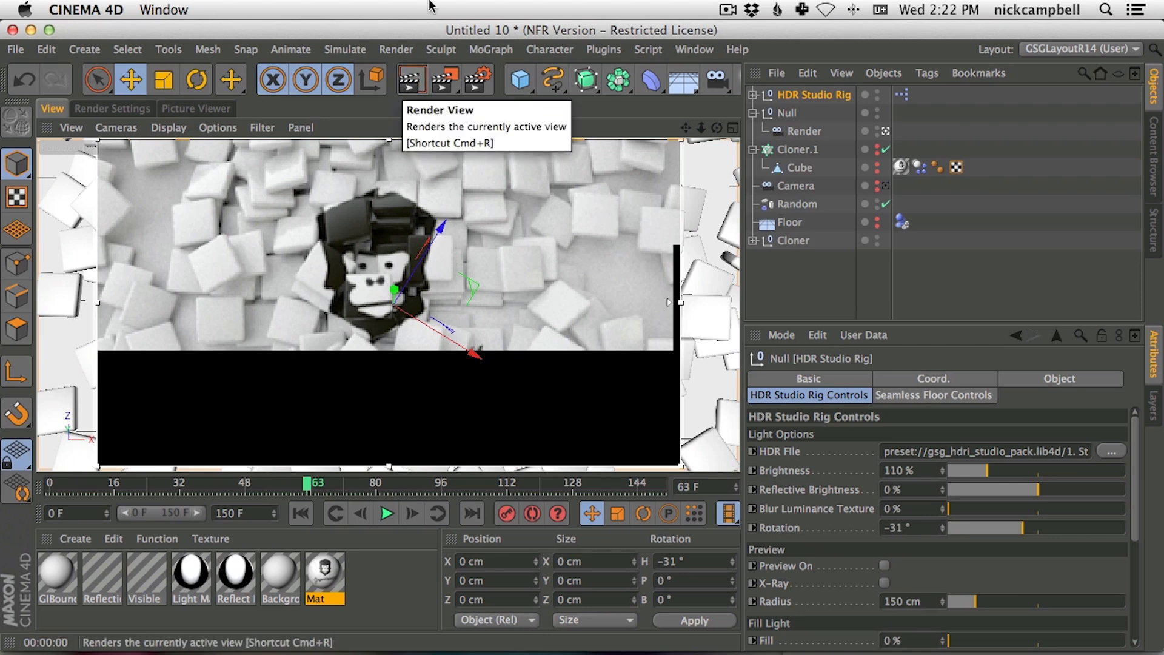
click(417, 80)
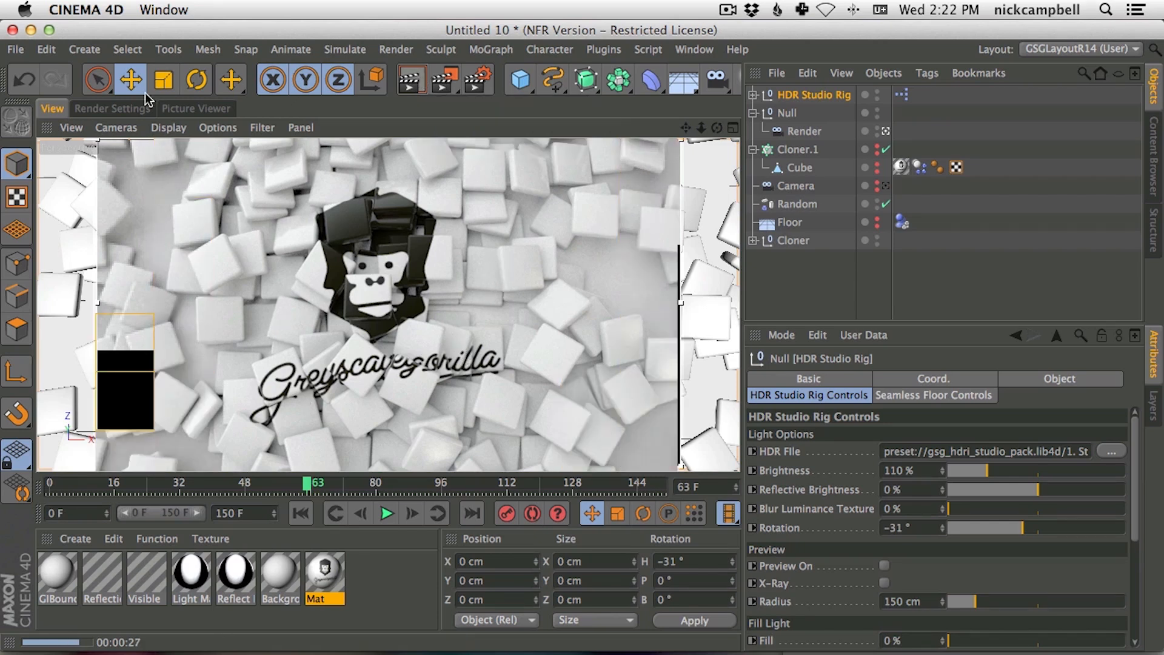
Review the general and sampling settings of Global Illumination and render the active view again
click(126, 104)
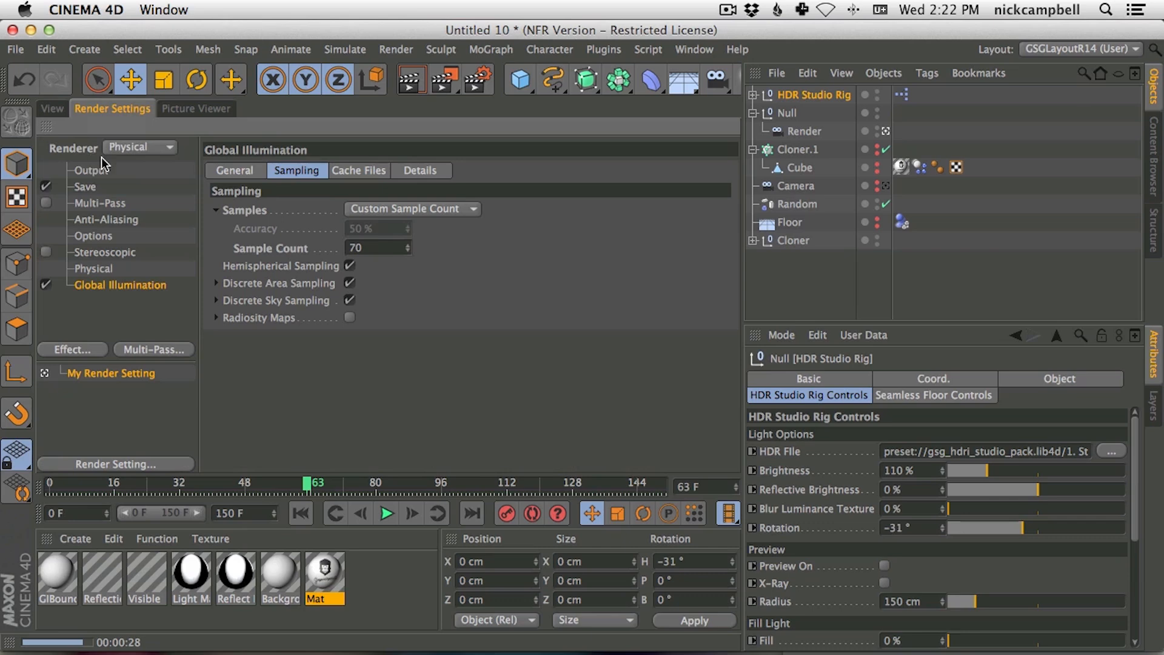
double_click(119, 287)
click(304, 174)
click(377, 213)
click(381, 211)
click(250, 173)
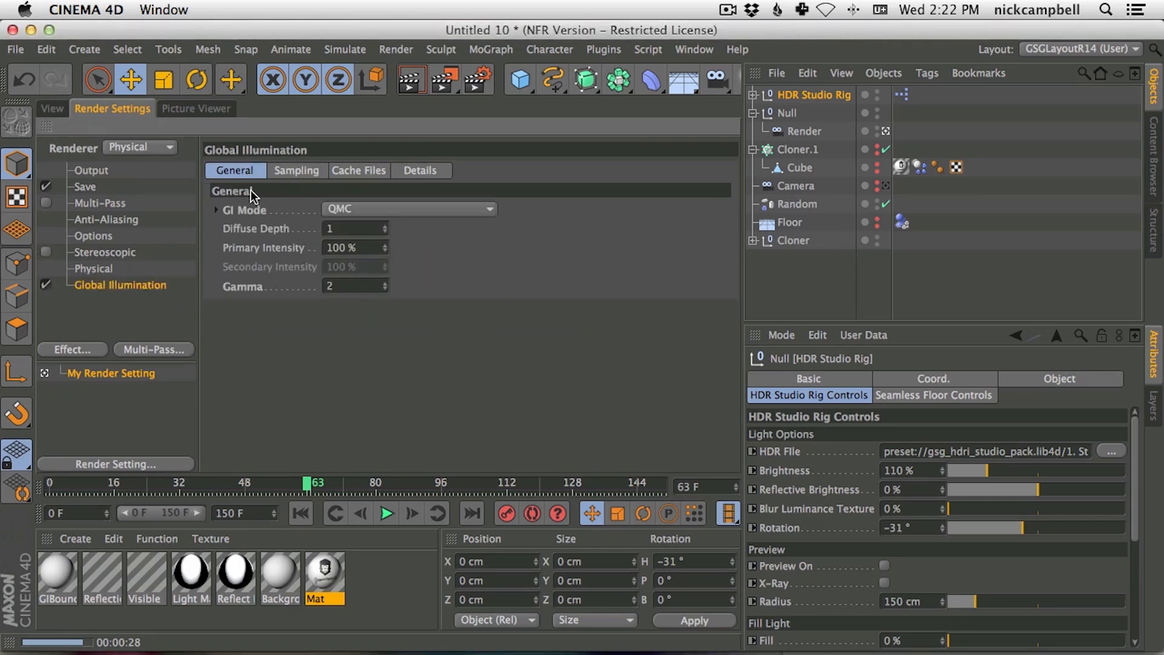
click(290, 174)
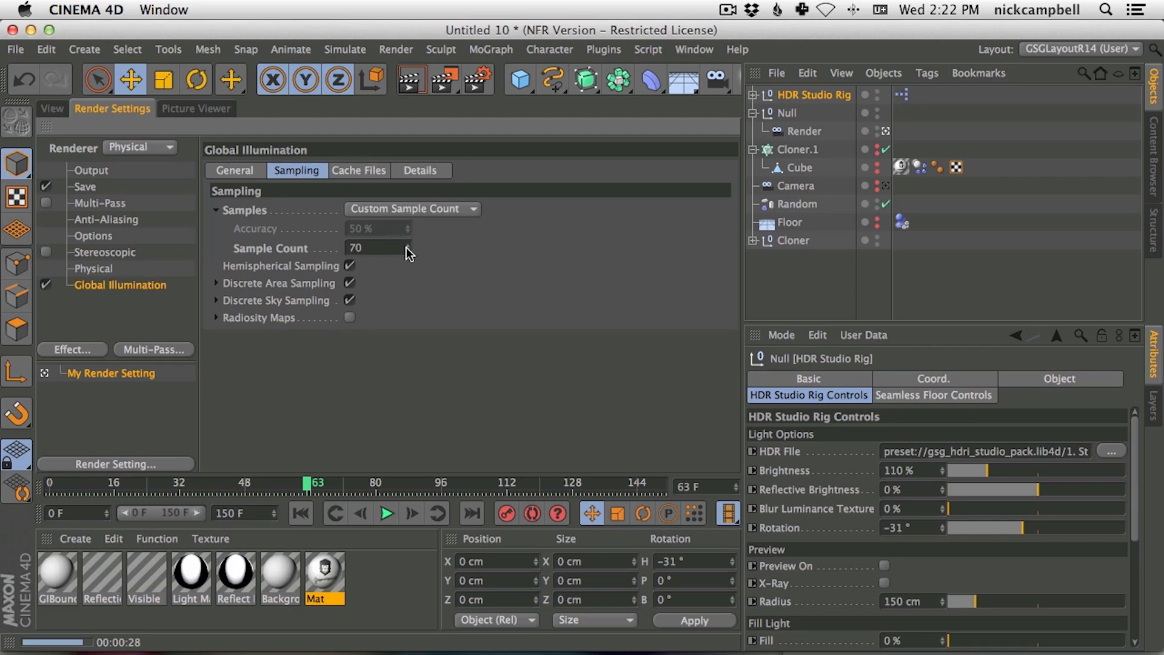
click(51, 109)
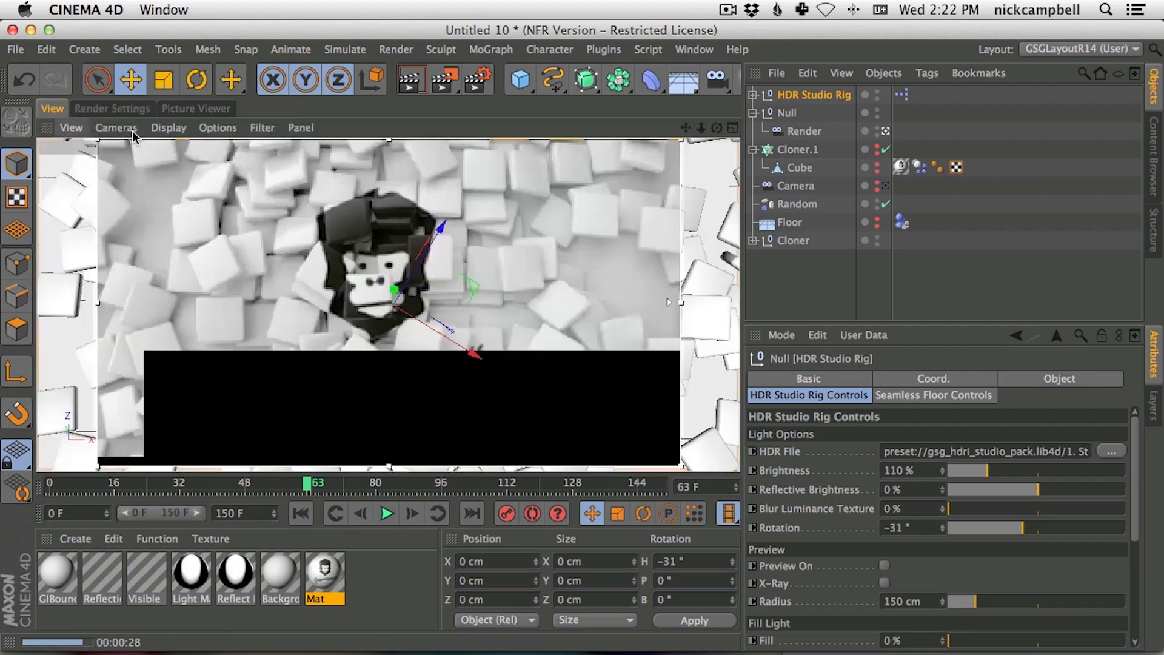
key(ctrl+r)
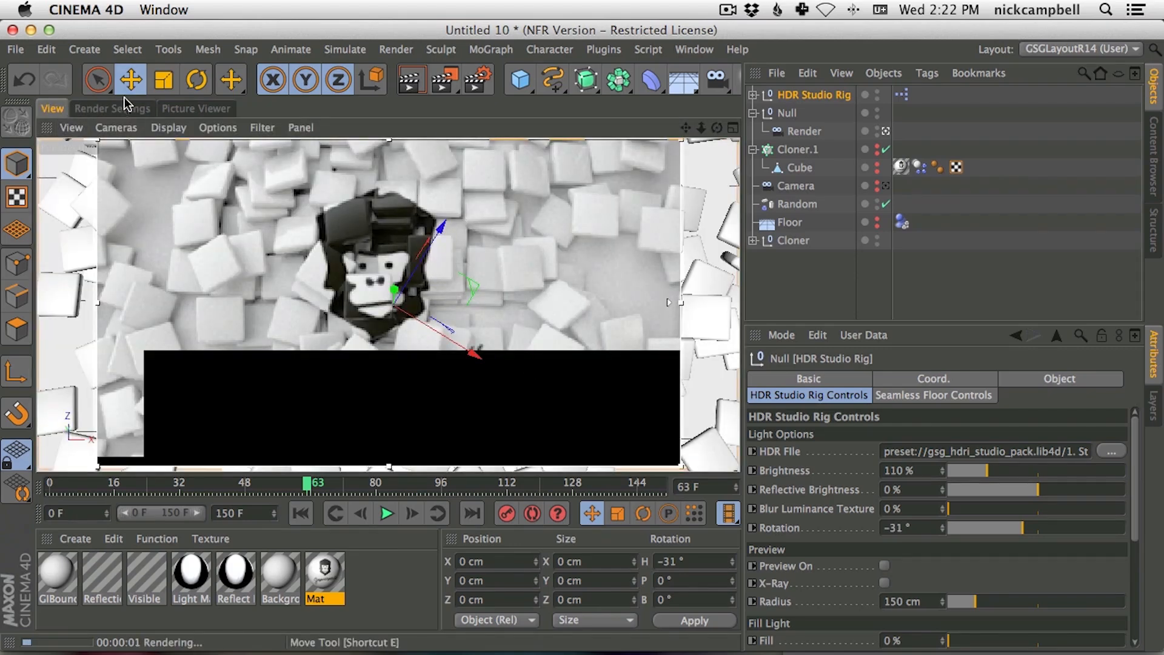